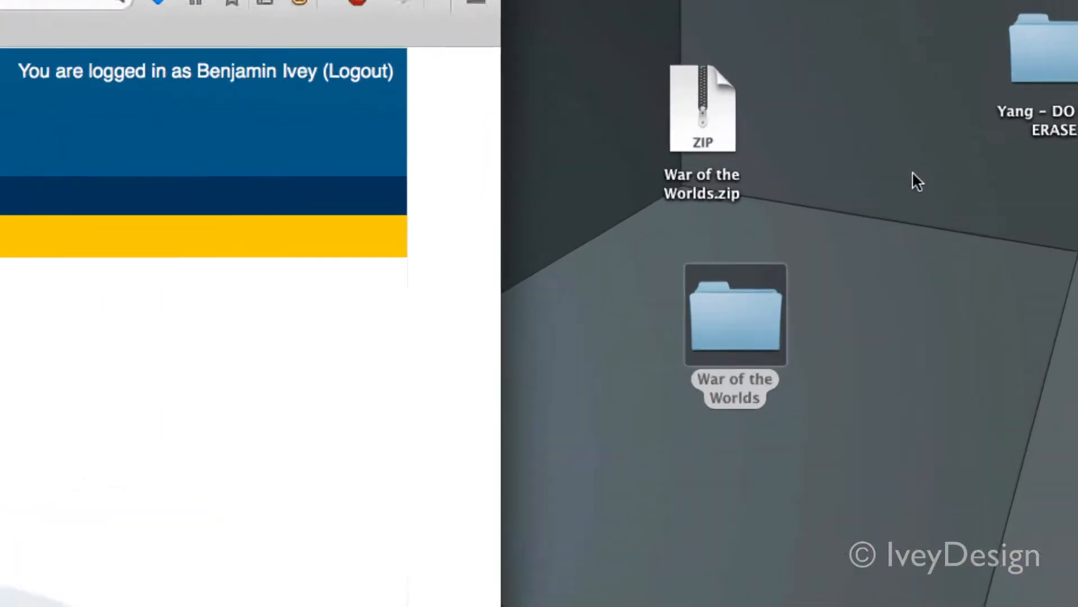
Open the War of the Worlds folder from the desktop and preview The War of the Worlds text file
{"action": "double_click", "coordinate": [747, 317]}
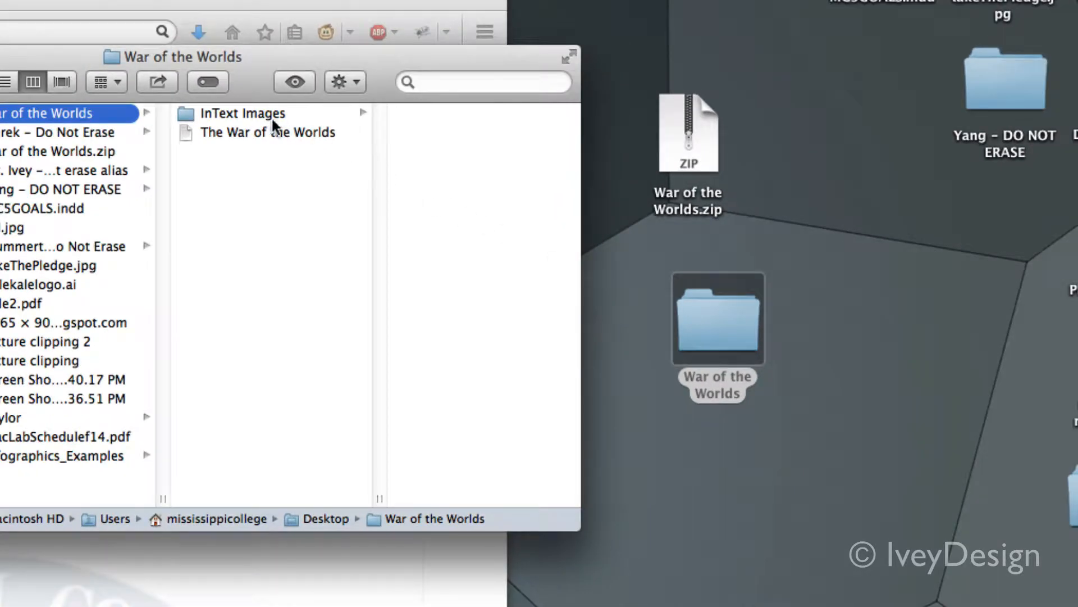
{"action": "left_click", "coordinate": [211, 131]}
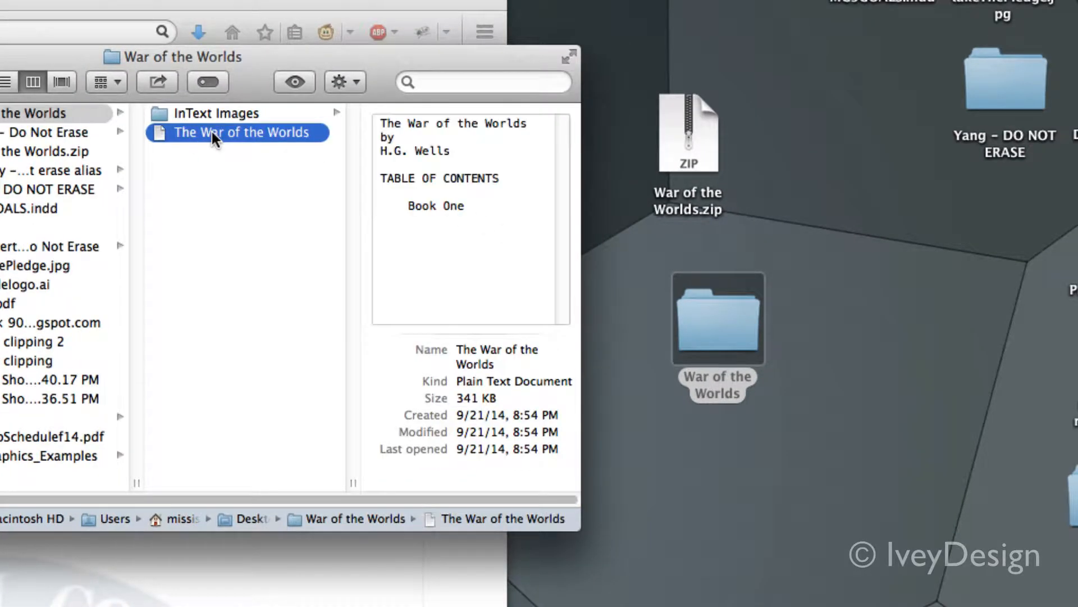
{"action": "key", "text": "space"}
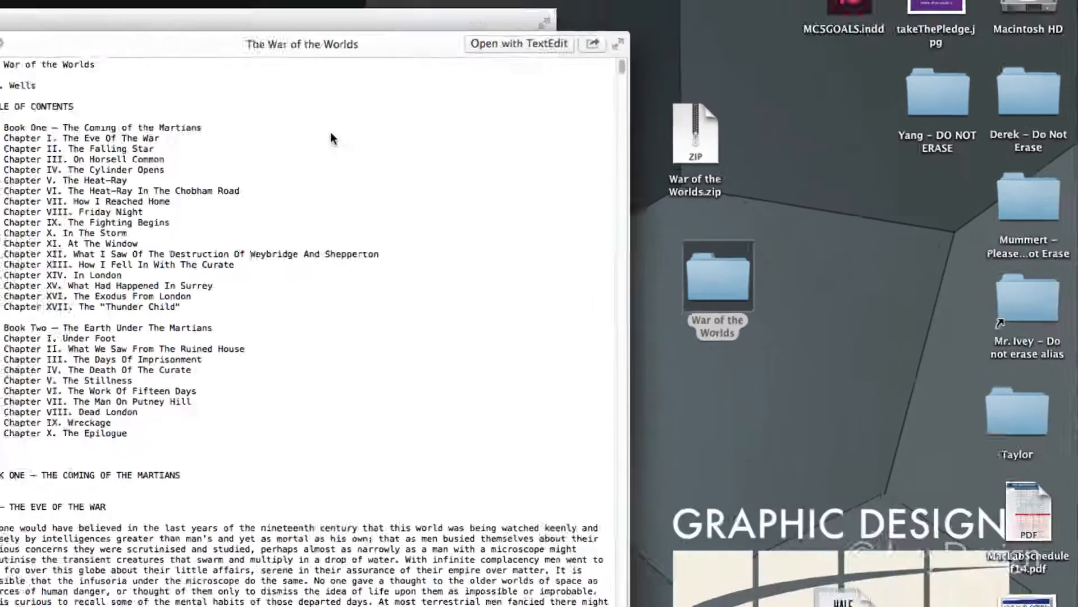
{"action": "key", "text": "space"}
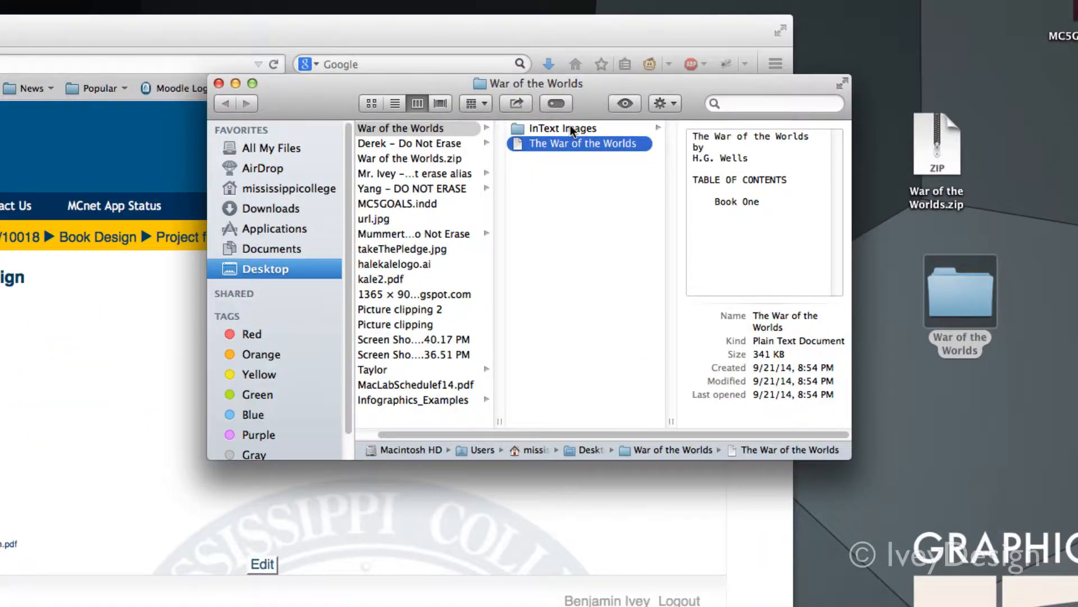
Look through the images in the InText Images folder, including TWOTW-Correa-13.jpg, and close the folder window
{"action": "left_click", "coordinate": [570, 127]}
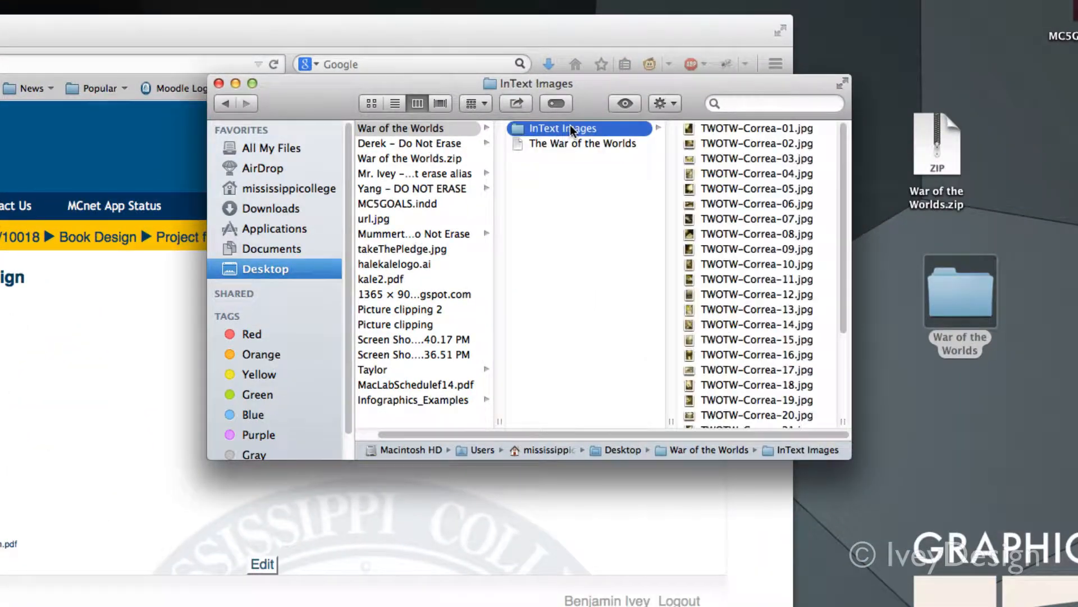
{"action": "left_click", "coordinate": [786, 148]}
{"action": "left_click", "coordinate": [595, 303]}
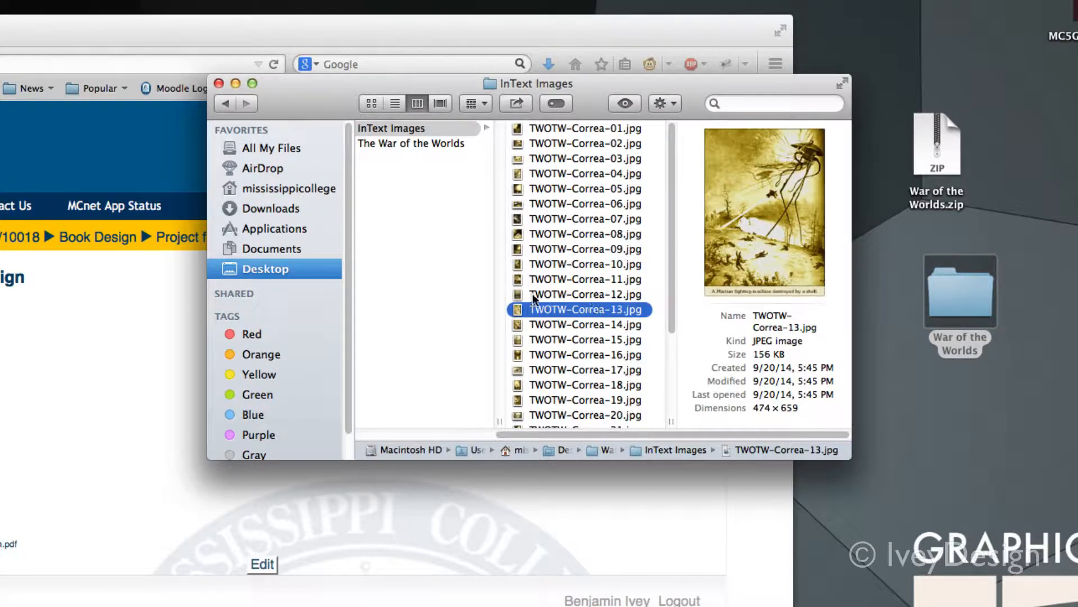
{"action": "left_click", "coordinate": [418, 273]}
{"action": "left_click", "coordinate": [219, 84]}
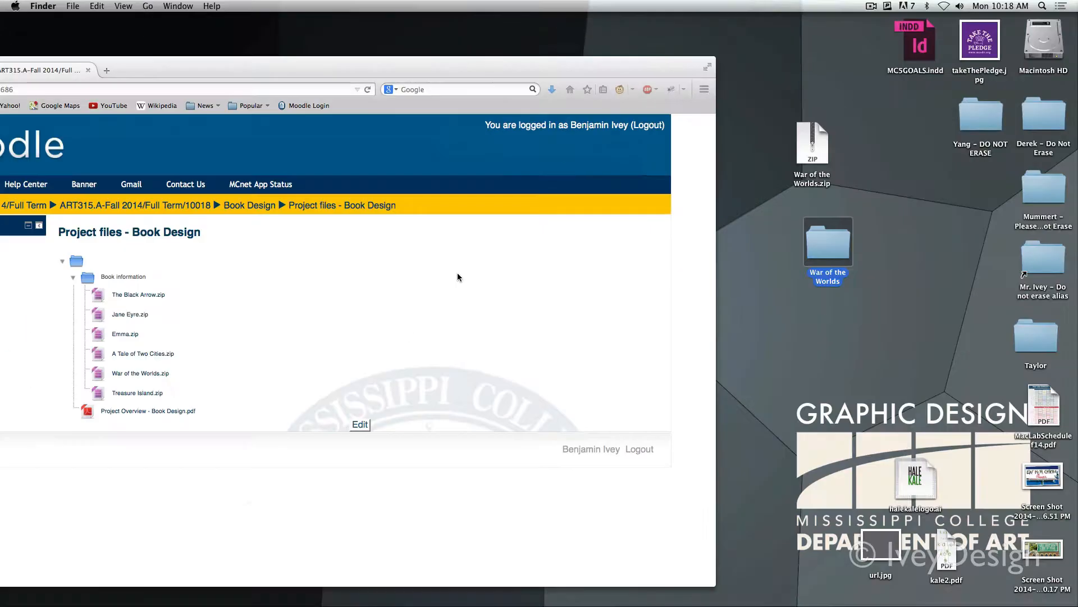
Bring the Firefox window fully into view, return to the course page and open the Project Exercises folder
{"action": "left_click", "coordinate": [305, 69]}
{"action": "left_click_drag", "start_coordinate": [306, 69], "coordinate": [489, 42]}
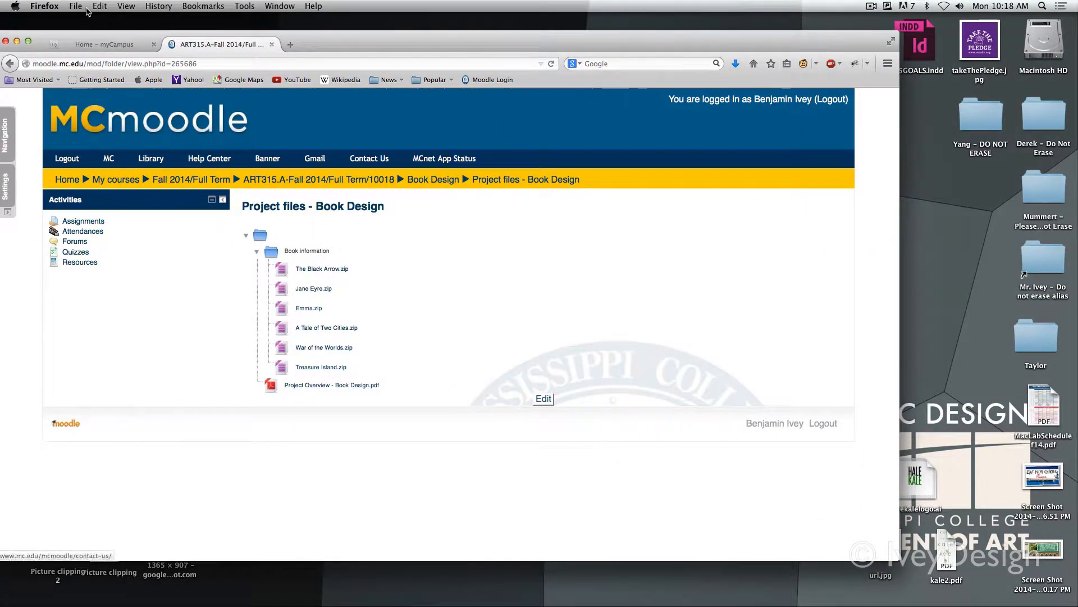
{"action": "left_click", "coordinate": [11, 64]}
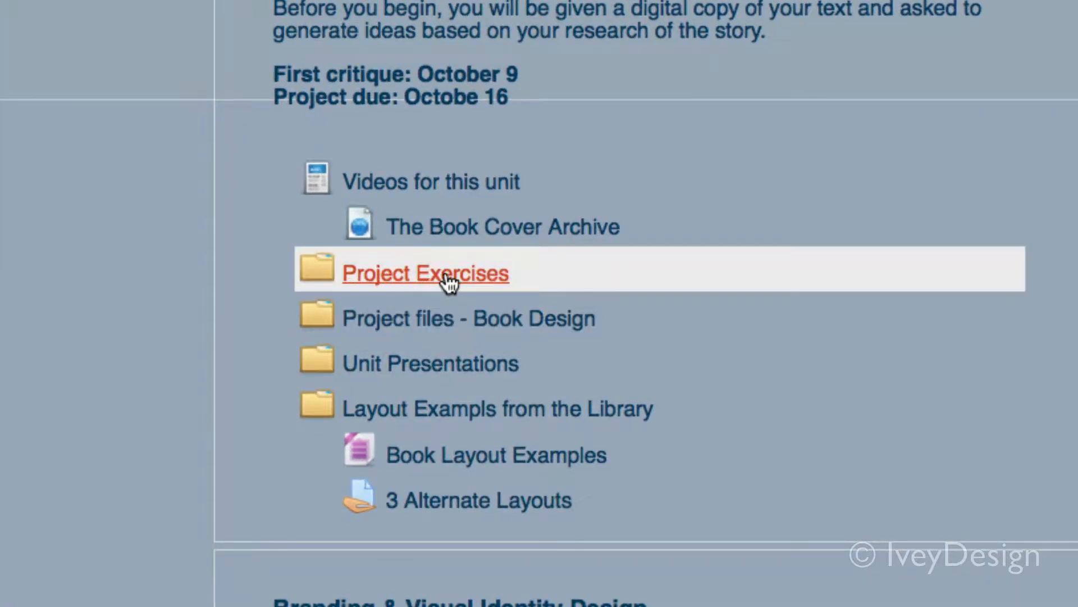
{"action": "left_click", "coordinate": [446, 276]}
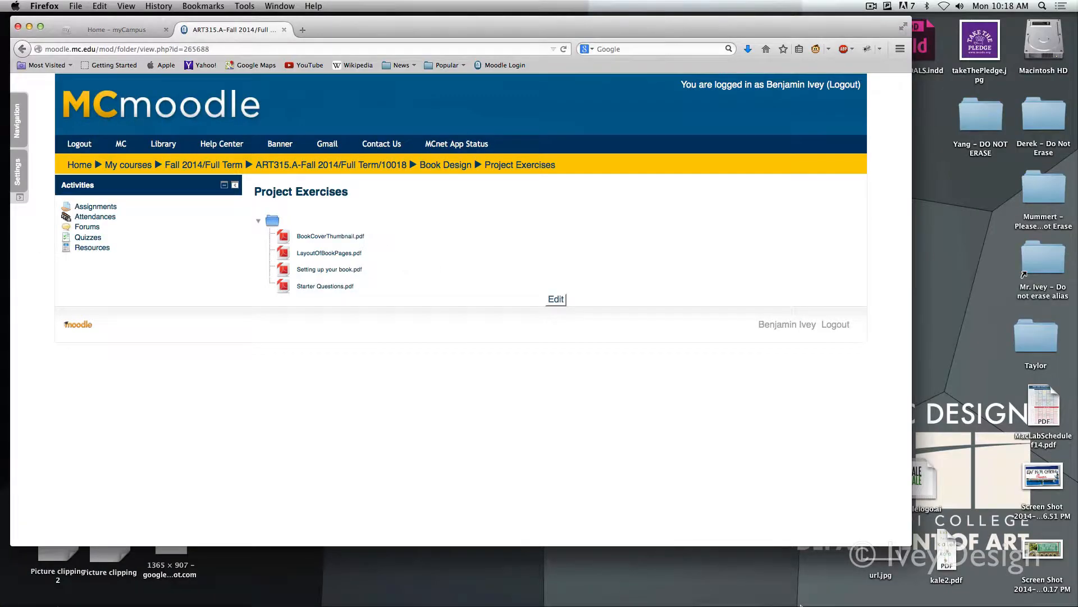
Open the downloaded LayoutOfBookPages.pdf in Adobe Reader and read through the book layout instructions
{"action": "mouse_move", "coordinate": [872, 588]}
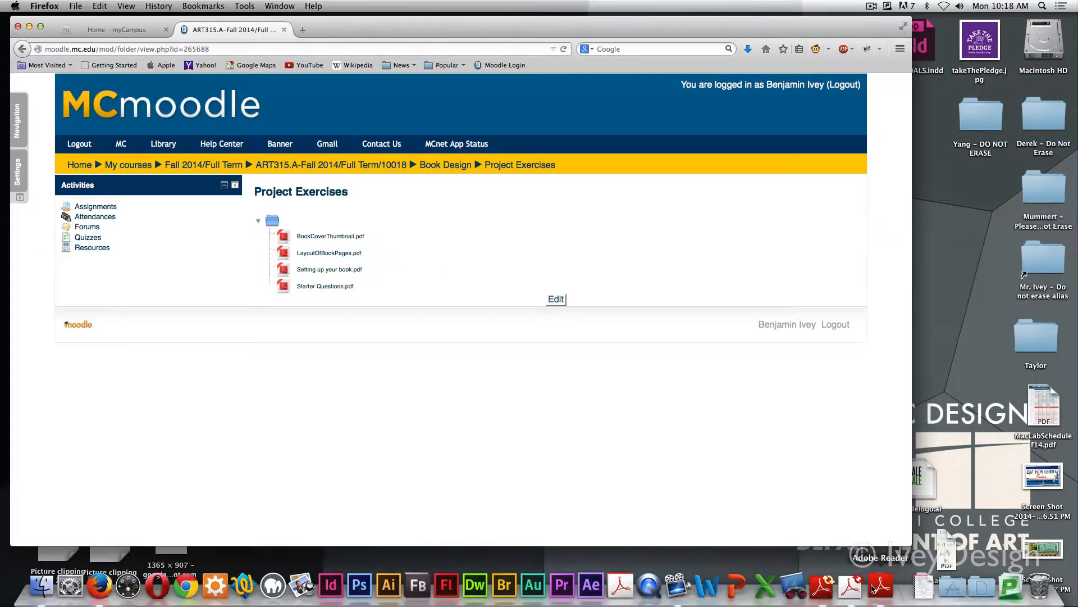
{"action": "left_click", "coordinate": [923, 586]}
{"action": "left_click", "coordinate": [693, 140]}
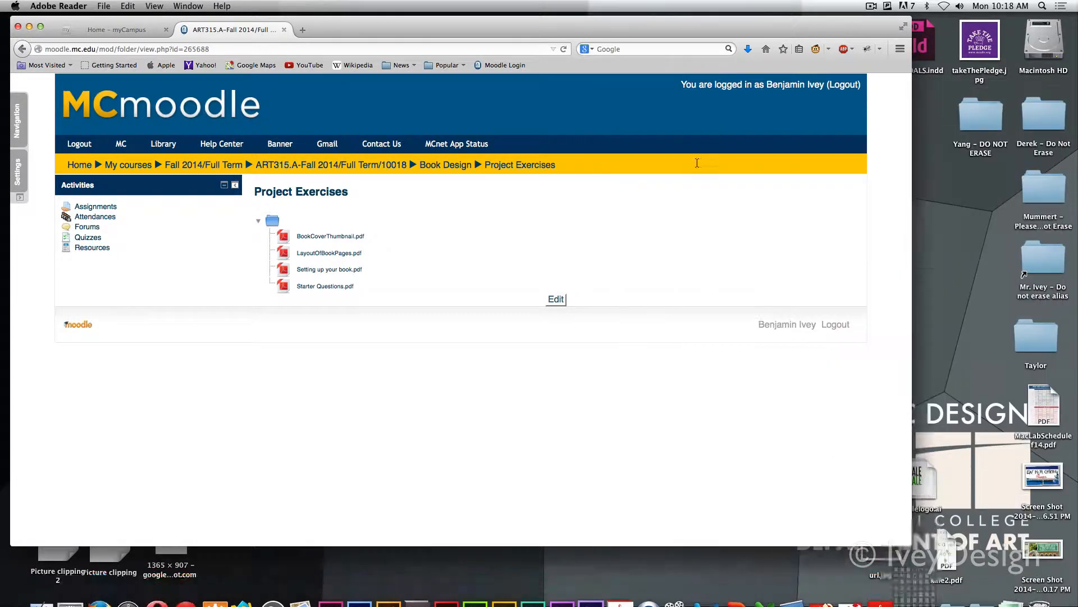
{"action": "left_click_drag", "start_coordinate": [145, 163], "coordinate": [270, 337]}
{"action": "left_click", "coordinate": [327, 316]}
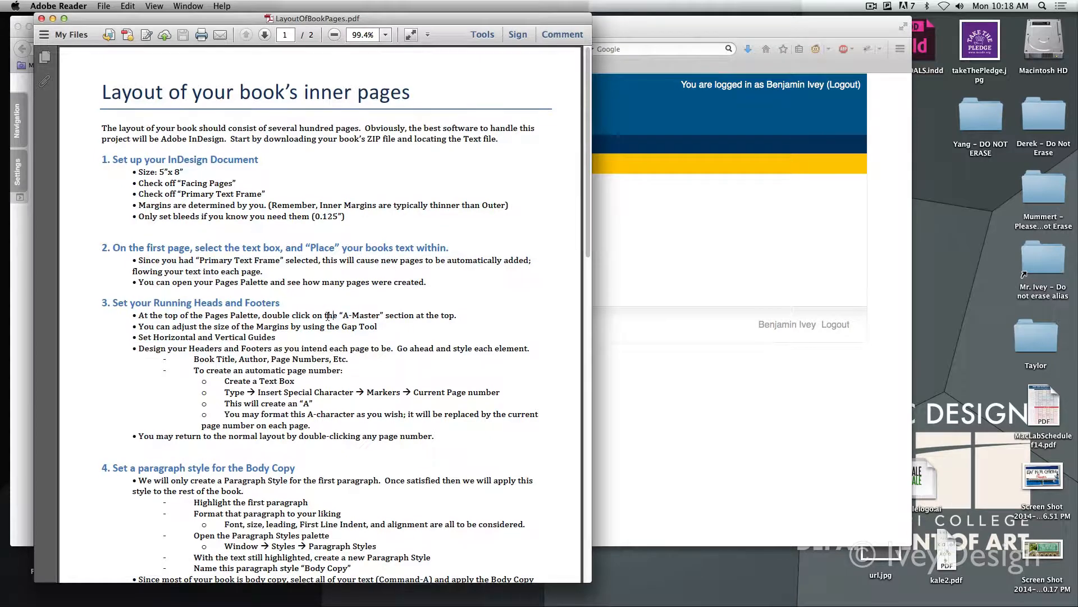
{"action": "scroll", "coordinate": [327, 316], "scroll_direction": "down", "scroll_amount": 5}
{"action": "scroll", "coordinate": [298, 298], "scroll_direction": "down", "scroll_amount": 1}
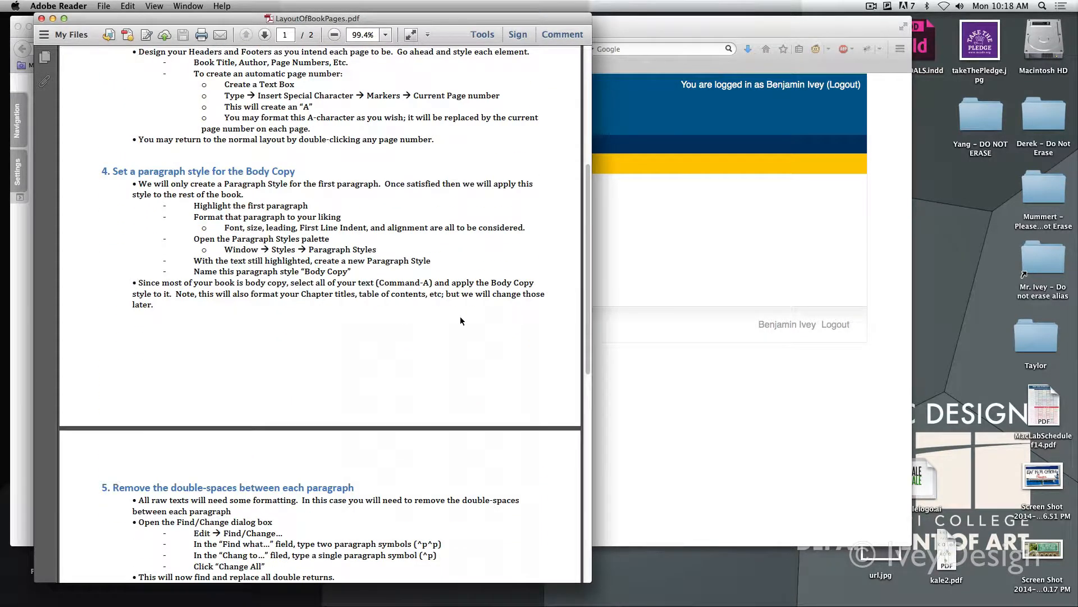
{"action": "left_click", "coordinate": [871, 7]}
{"action": "left_click", "coordinate": [899, 30]}
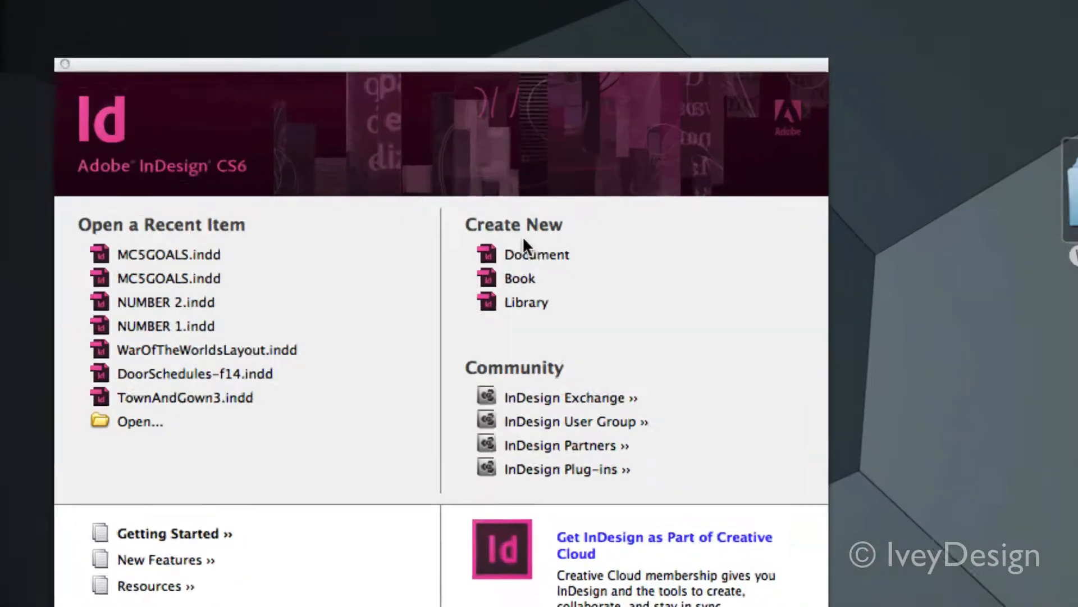
Start a new InDesign document with a width of 5 in, a height of 8 in and a primary text frame
{"action": "left_click", "coordinate": [526, 252]}
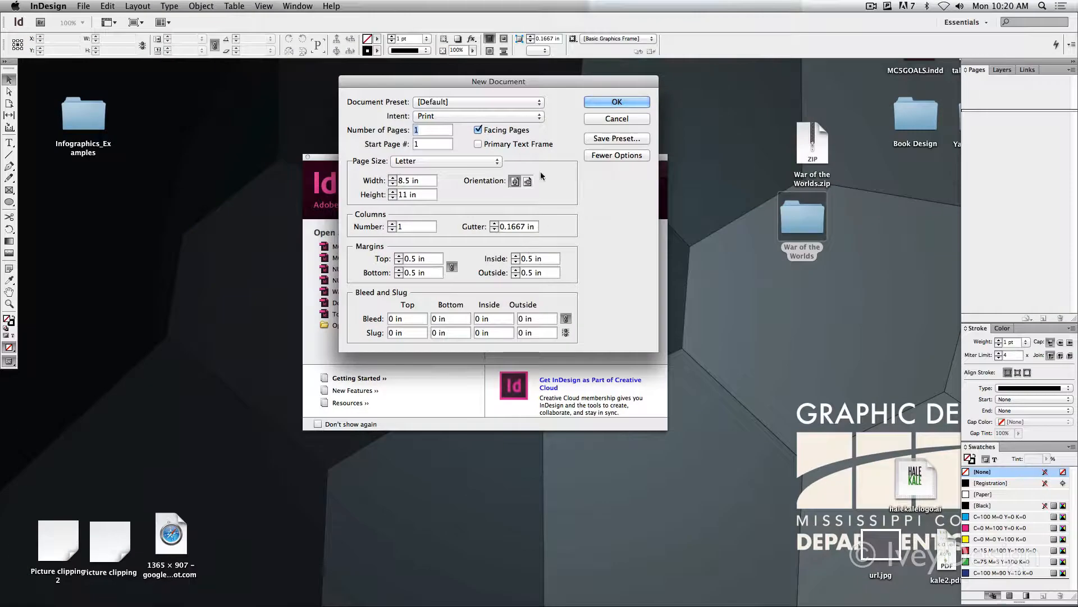
{"action": "left_click_drag", "start_coordinate": [493, 84], "coordinate": [500, 151]}
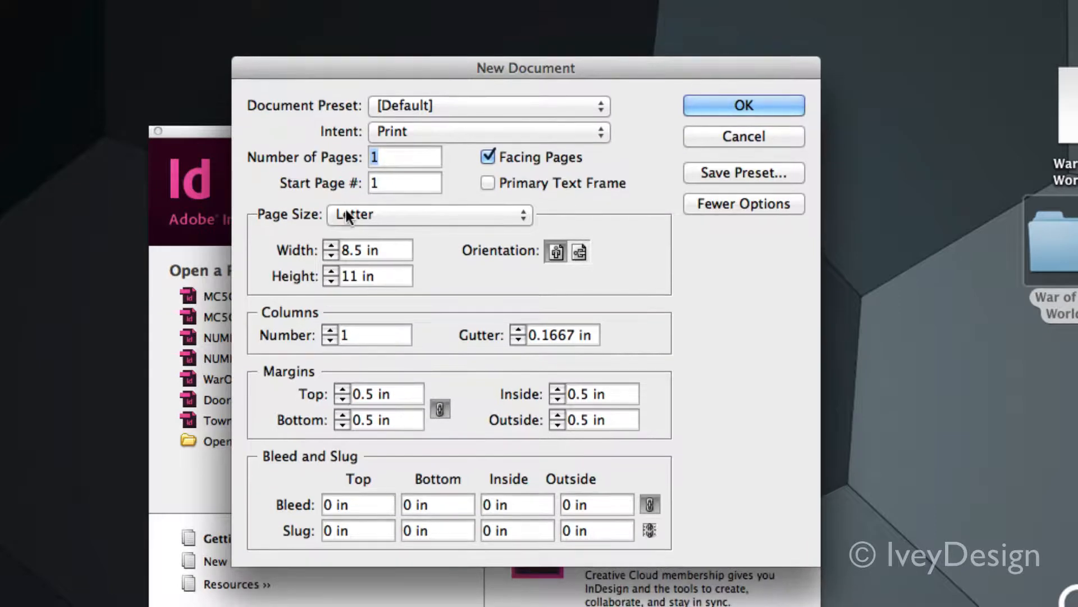
{"action": "key", "text": "Tab"}
{"action": "key", "text": "Tab"}
{"action": "type", "text": "5"}
{"action": "key", "text": "Tab"}
{"action": "type", "text": "8"}
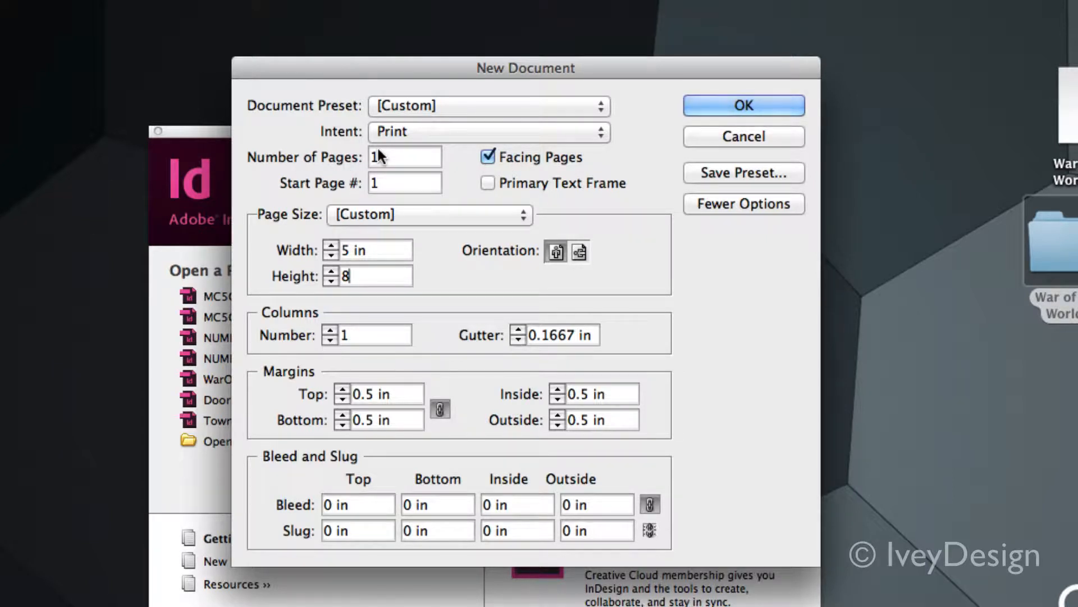
{"action": "left_click", "coordinate": [486, 180]}
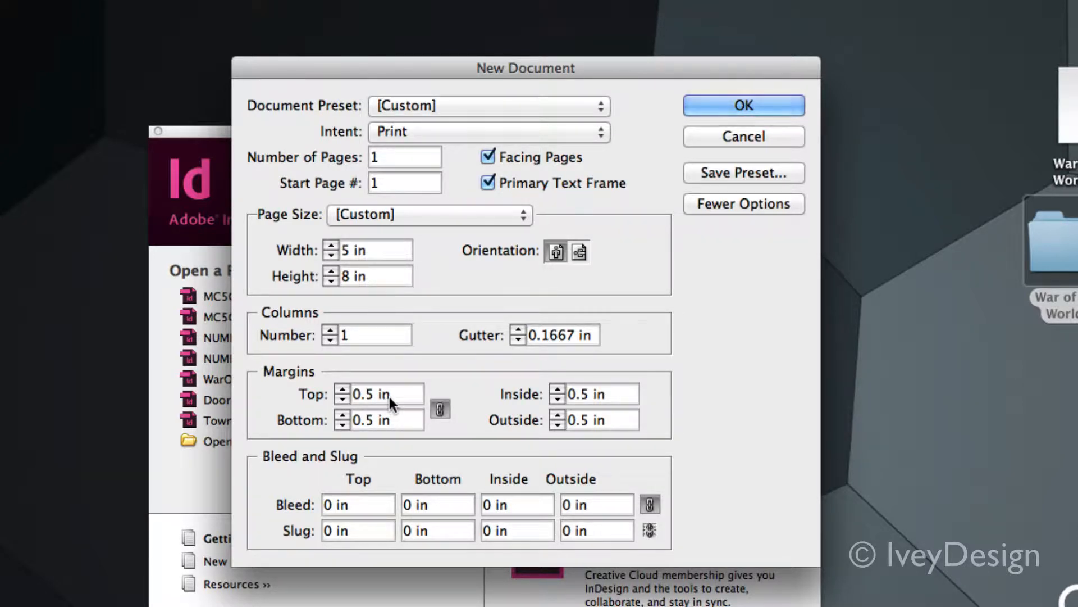
Unlink the margins, set top to 0.25 in, bottom to 1 in and inside to 0.25 in, and create the document
{"action": "triple_click", "coordinate": [404, 395]}
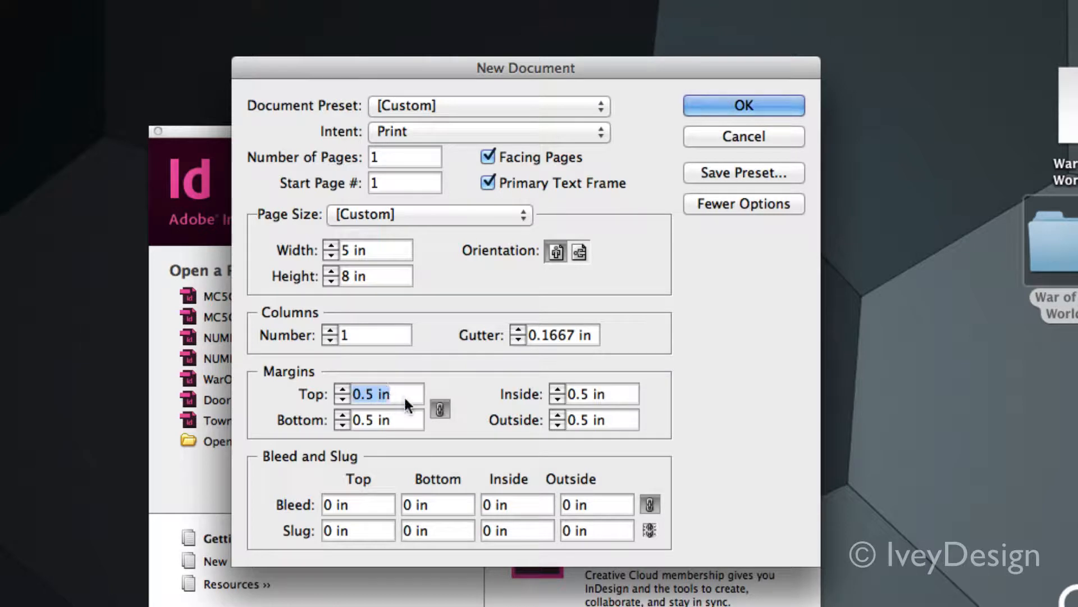
{"action": "left_click", "coordinate": [441, 410]}
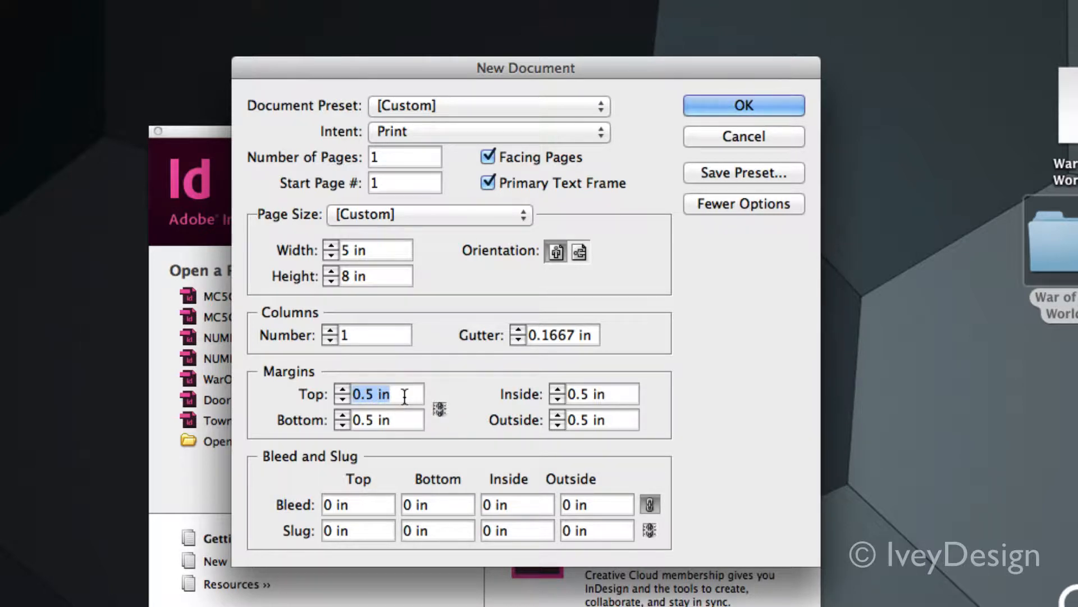
{"action": "type", "text": ".25"}
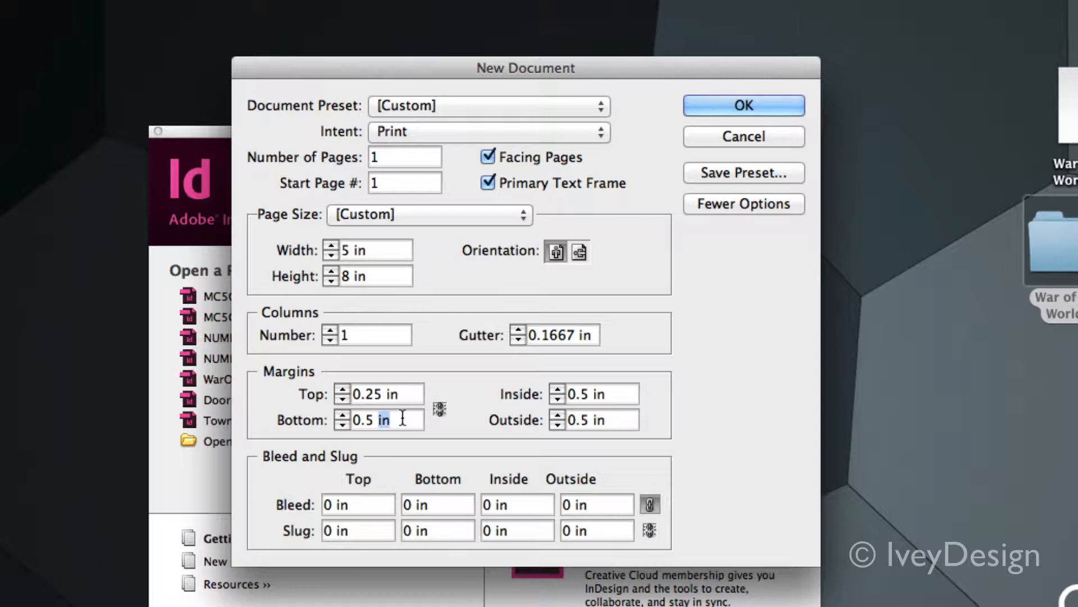
{"action": "triple_click", "coordinate": [402, 420]}
{"action": "type", "text": "1"}
{"action": "double_click", "coordinate": [584, 395]}
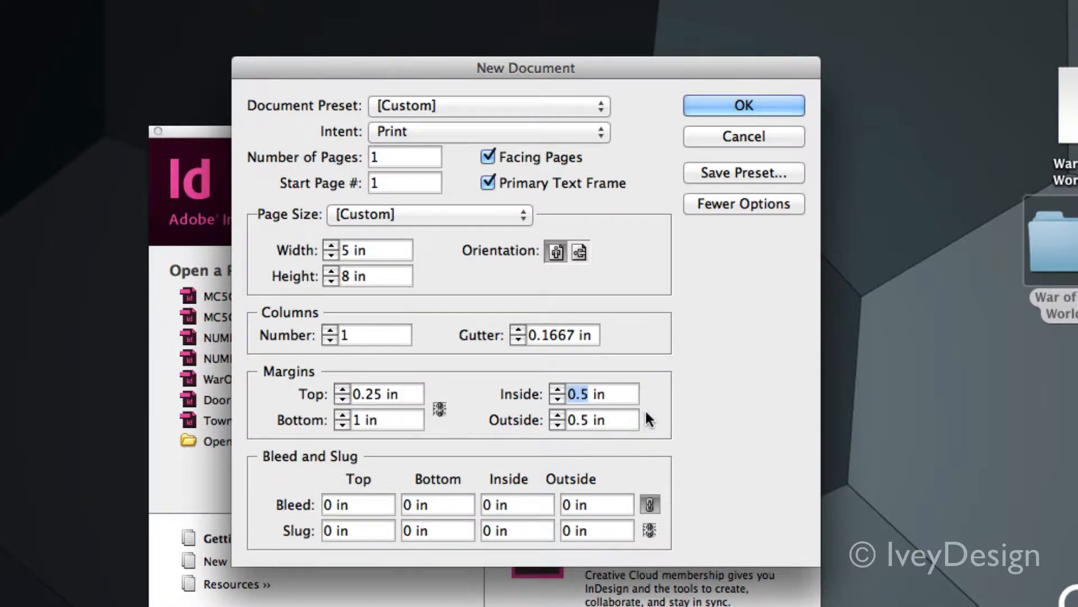
{"action": "type", "text": ".25"}
{"action": "left_click", "coordinate": [608, 424]}
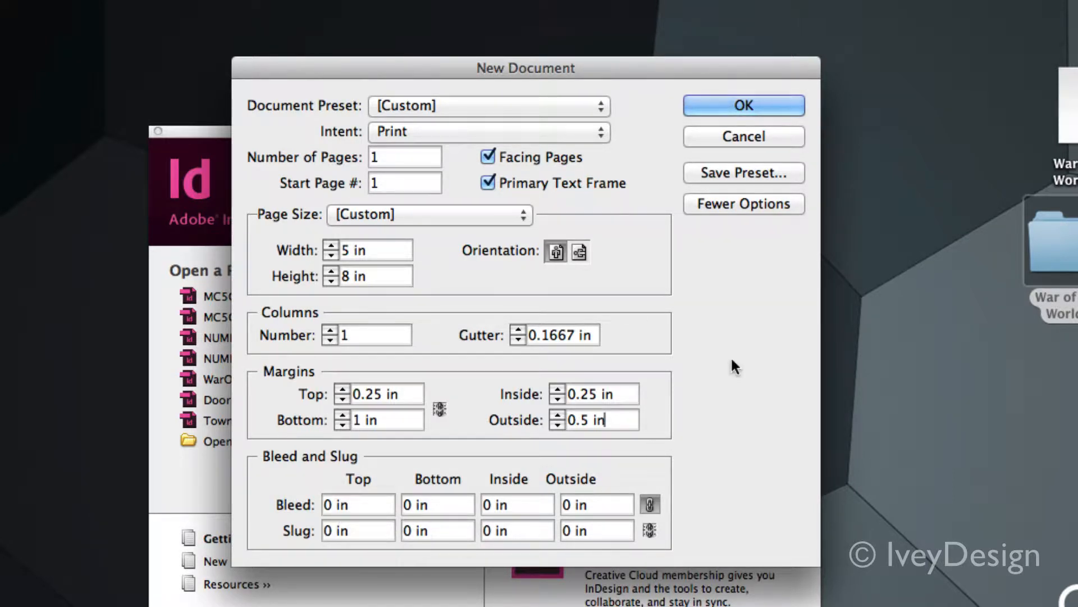
{"action": "left_click", "coordinate": [747, 106]}
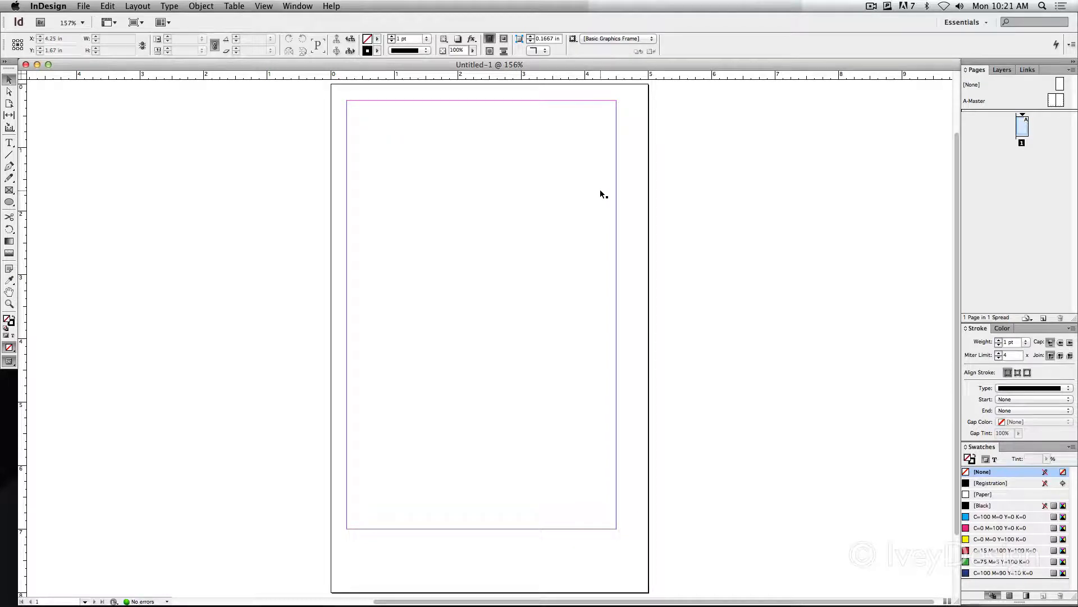
Detach the Pages panel, add two pages to the document and place the panel clear of the spread
{"action": "left_click_drag", "start_coordinate": [976, 70], "coordinate": [692, 96]}
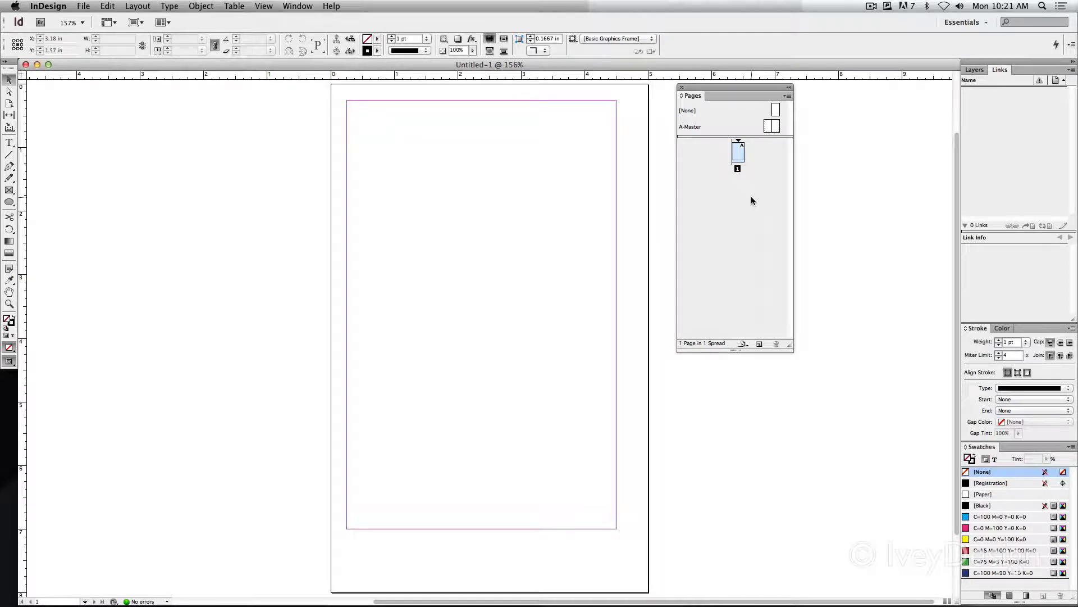
{"action": "left_click", "coordinate": [760, 344]}
{"action": "left_click", "coordinate": [759, 344]}
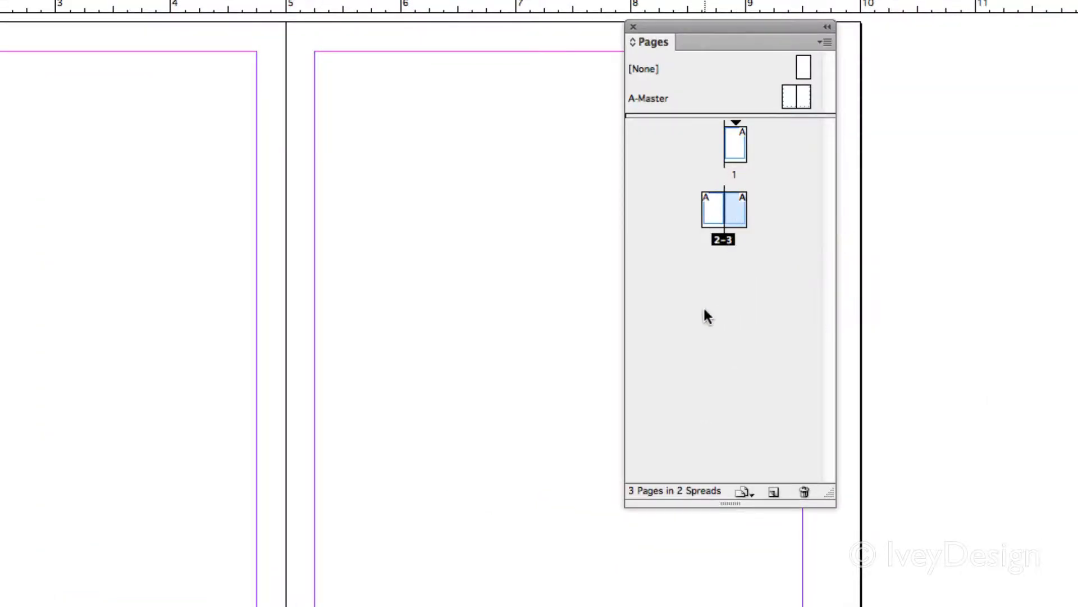
{"action": "left_click_drag", "start_coordinate": [716, 88], "coordinate": [865, 98]}
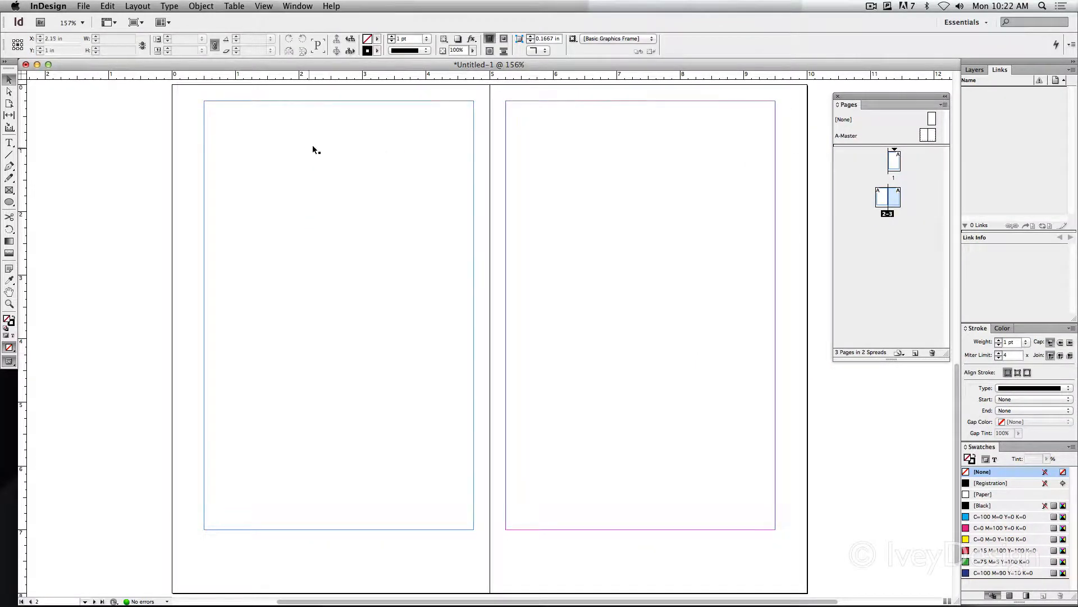
Inspect the primary text frame on page 2 and its text flow marker, and deselect the frame
{"action": "left_click", "coordinate": [296, 168]}
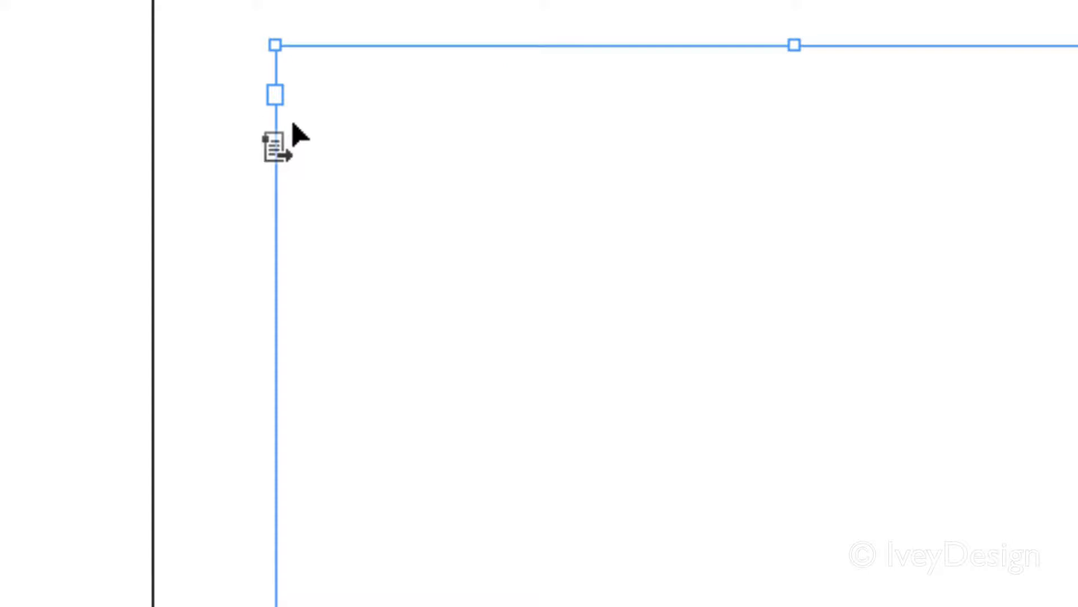
{"action": "mouse_move", "coordinate": [279, 147]}
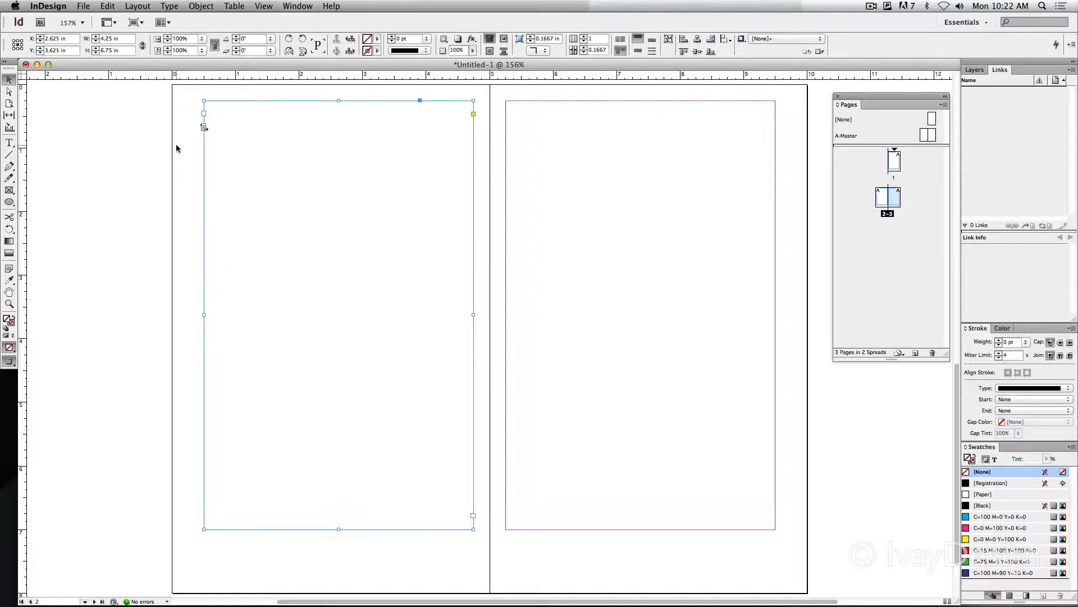
{"action": "left_click", "coordinate": [176, 144]}
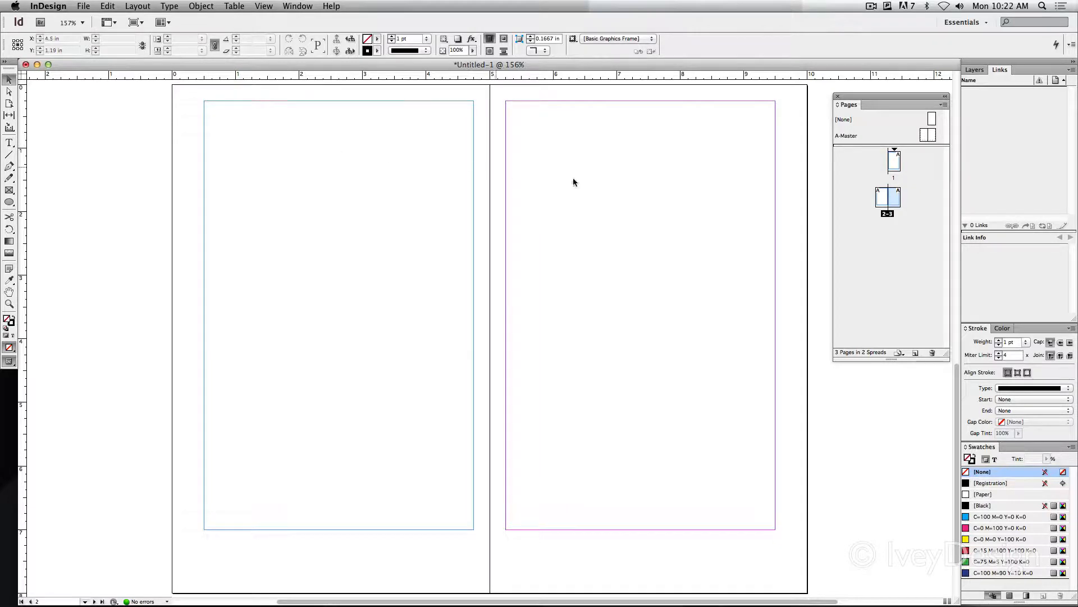
{"action": "left_click", "coordinate": [871, 7]}
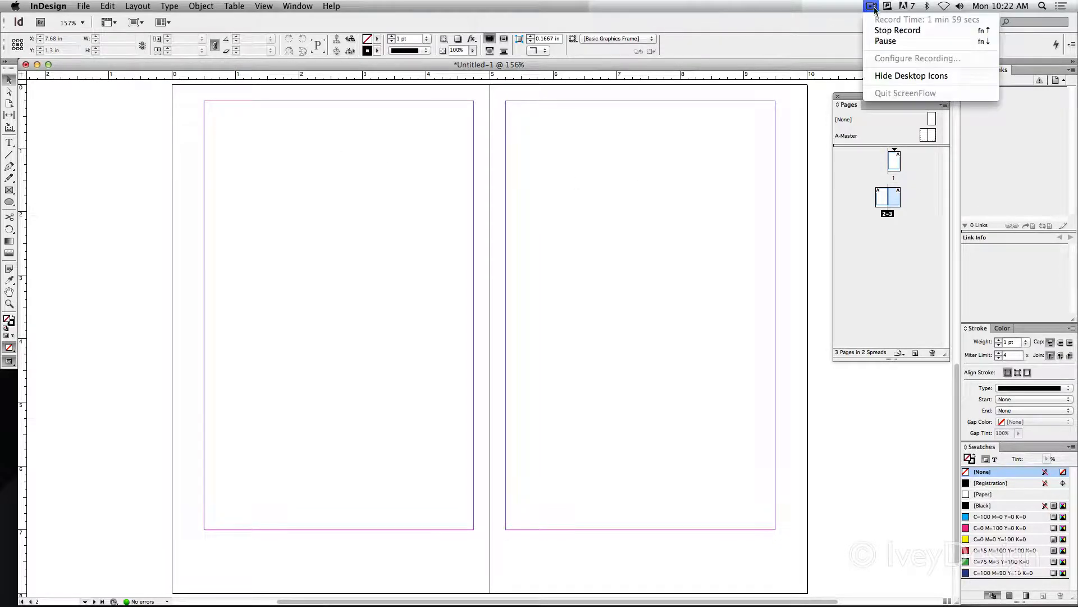
{"action": "left_click", "coordinate": [885, 41]}
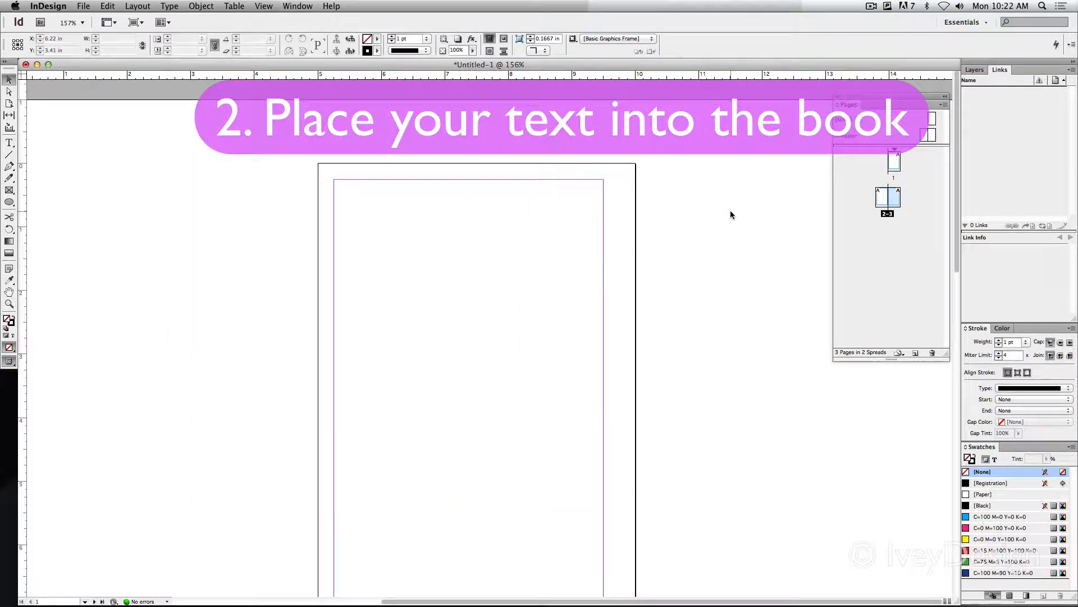
Place the text file The War of the Worlds from the War of the Worlds folder into page 1's primary text frame
{"action": "left_click", "coordinate": [720, 218]}
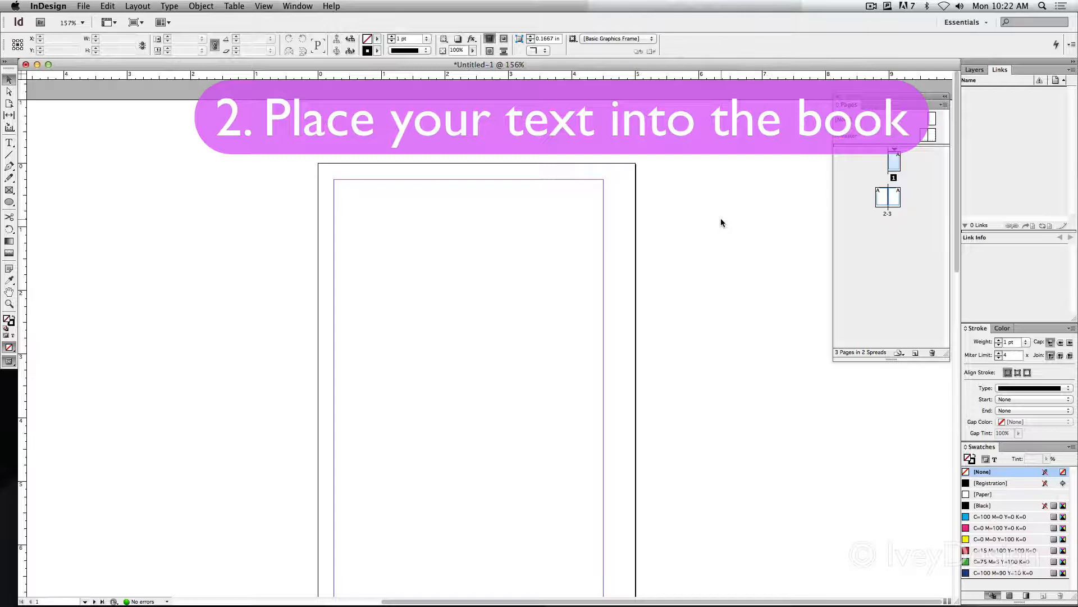
{"action": "scroll", "coordinate": [734, 261], "scroll_direction": "down", "scroll_amount": 1}
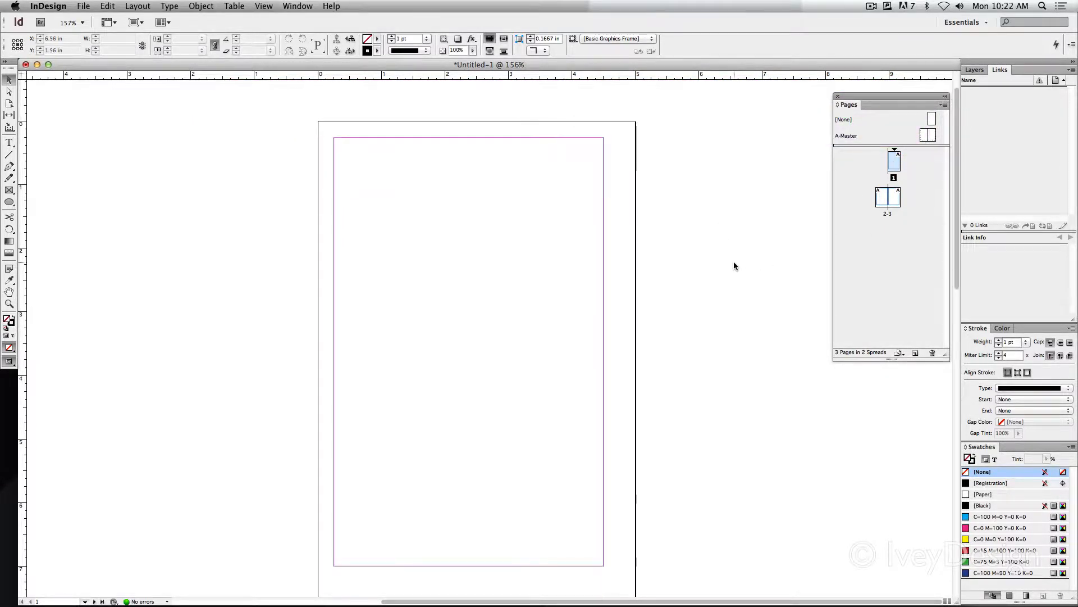
{"action": "left_click", "coordinate": [459, 177]}
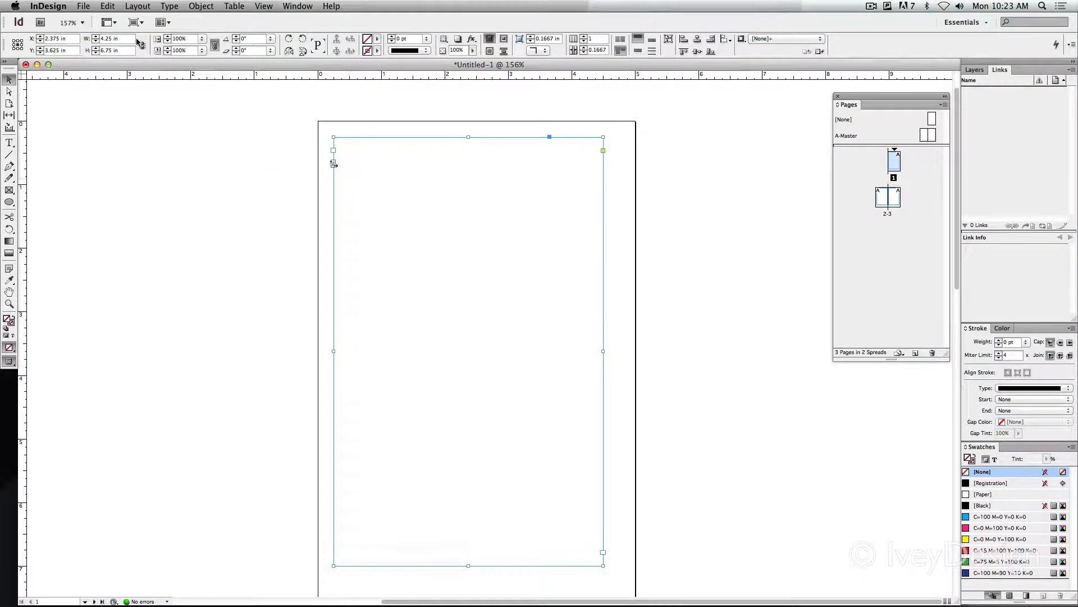
{"action": "left_click", "coordinate": [83, 6]}
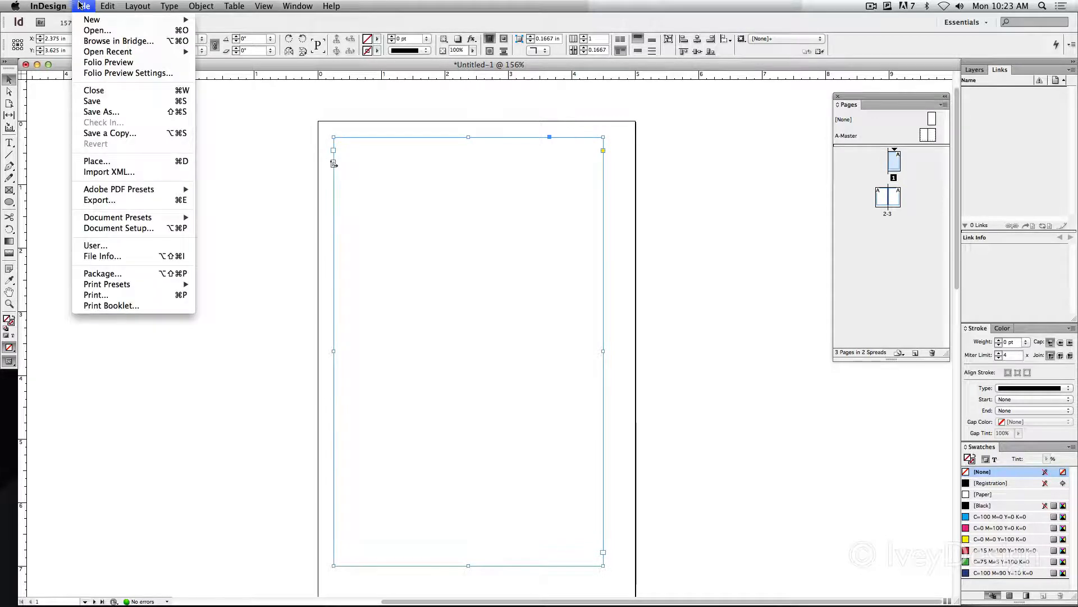
{"action": "left_click", "coordinate": [103, 161]}
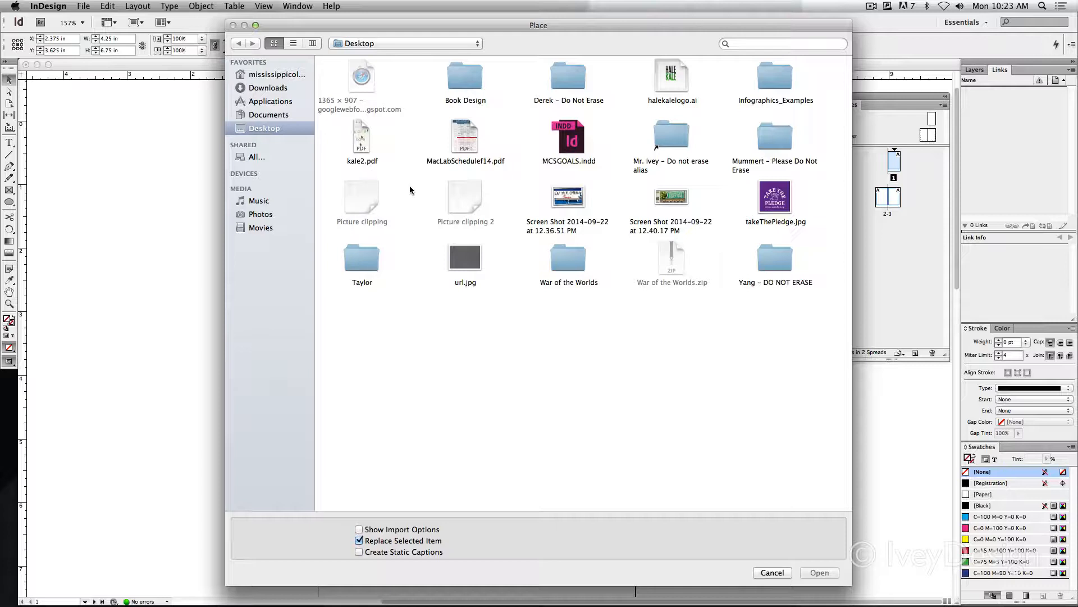
{"action": "double_click", "coordinate": [567, 253]}
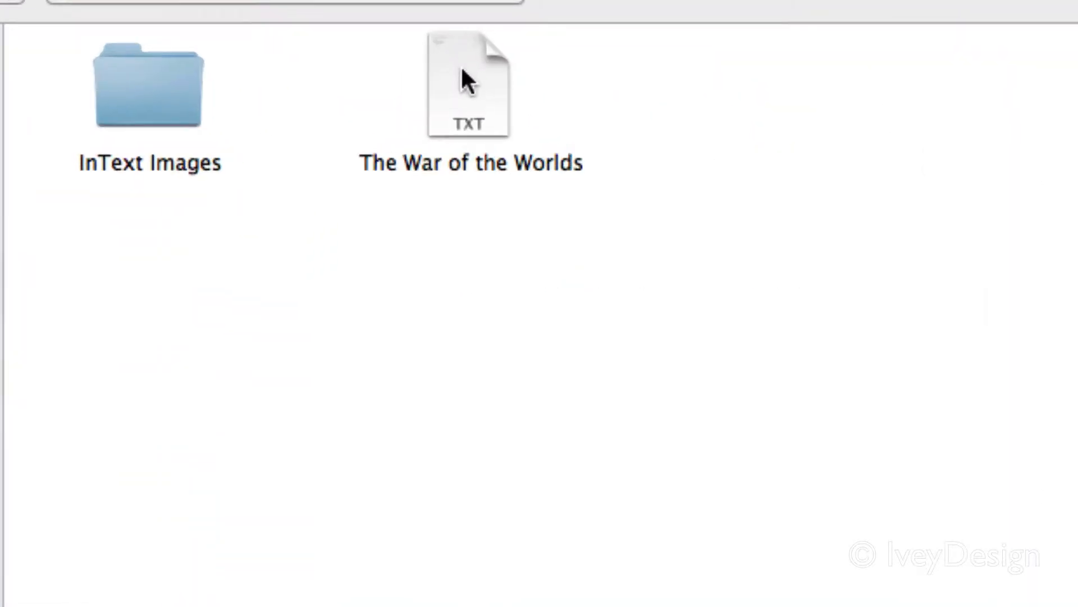
{"action": "left_click", "coordinate": [462, 78]}
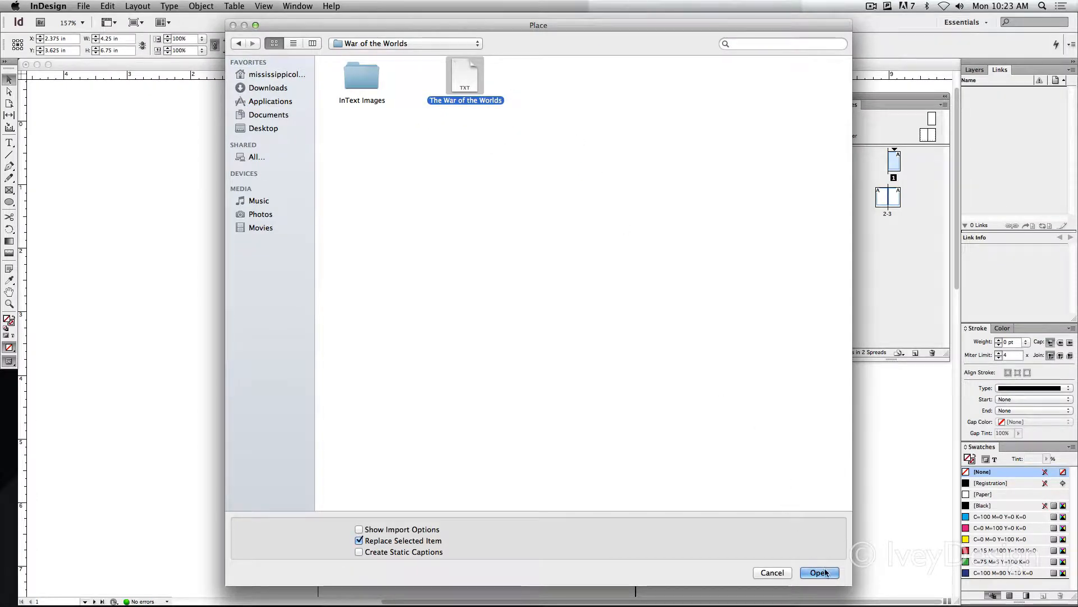
{"action": "key", "text": "Return"}
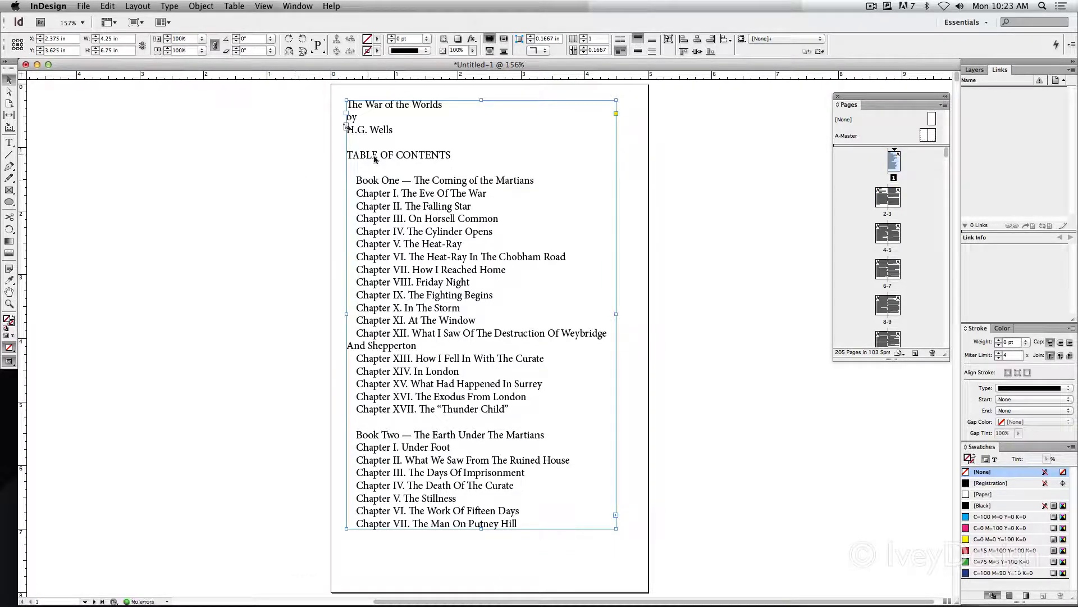
Move the Pages panel next to page 1 and look through its page thumbnails to the end of the document
{"action": "left_click_drag", "start_coordinate": [859, 96], "coordinate": [701, 86]}
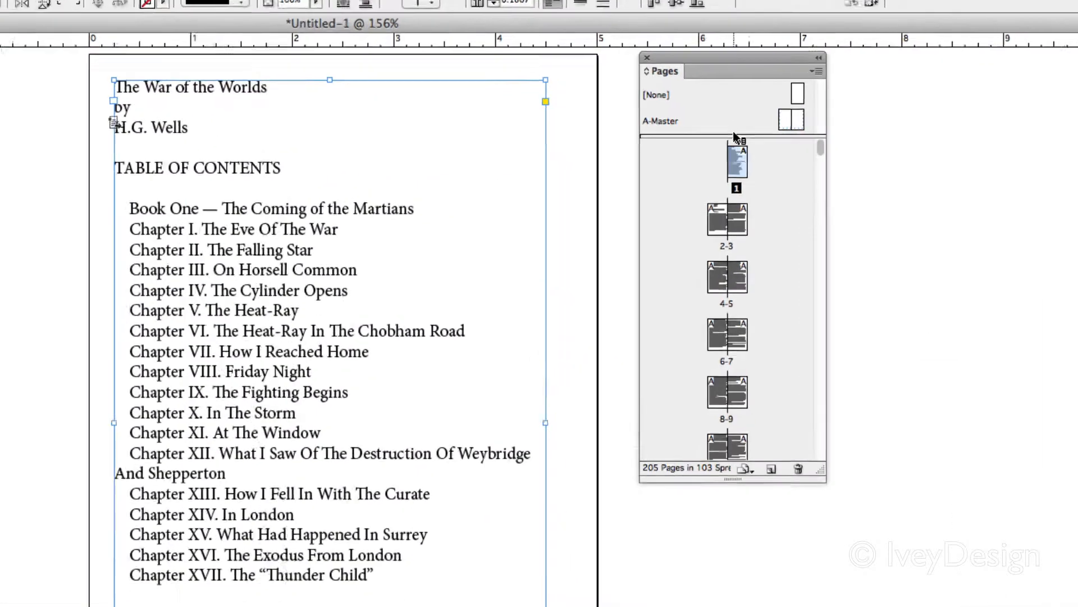
{"action": "scroll", "coordinate": [739, 168], "scroll_direction": "down", "scroll_amount": 15}
{"action": "scroll", "coordinate": [741, 191], "scroll_direction": "down", "scroll_amount": 20}
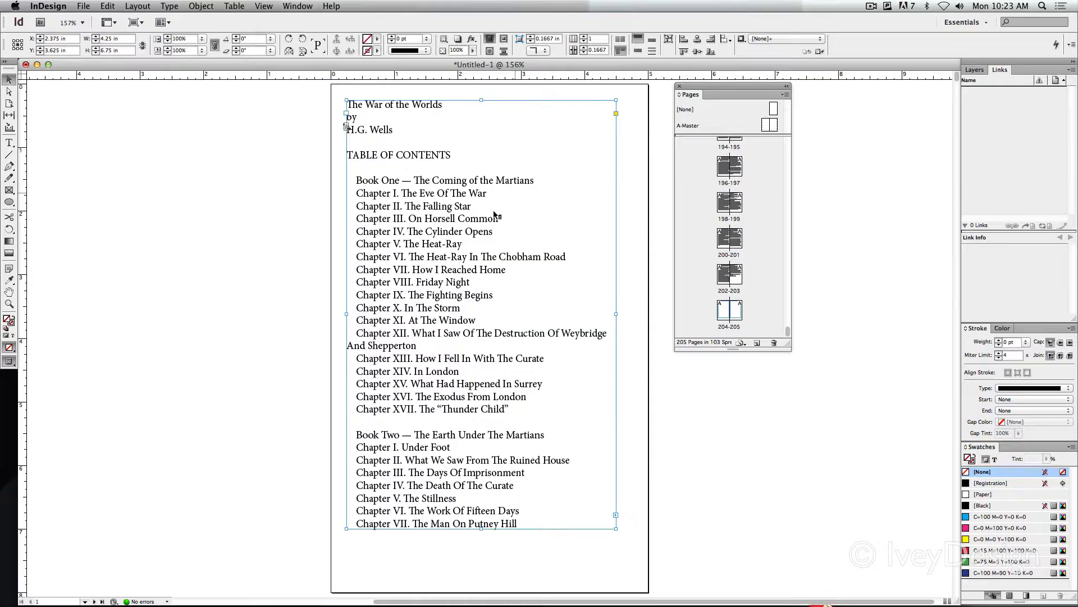
Examine how the placed text flows through the linked frames on spreads 2-3 and 4-5
{"action": "scroll", "coordinate": [24, 284], "scroll_direction": "down", "scroll_amount": 10}
{"action": "scroll", "coordinate": [308, 220], "scroll_direction": "down", "scroll_amount": 8}
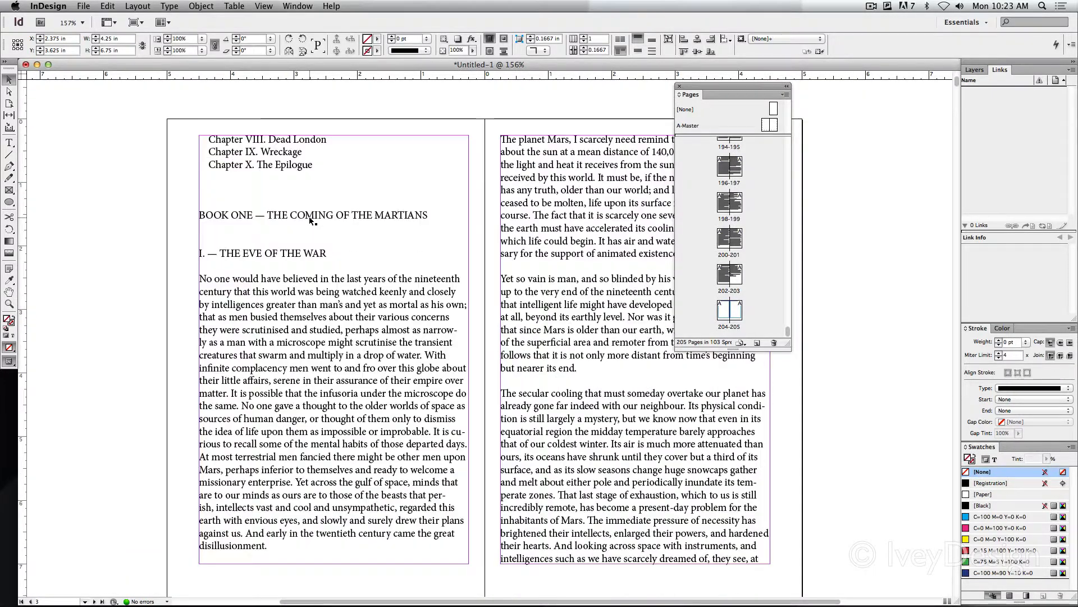
{"action": "scroll", "coordinate": [310, 220], "scroll_direction": "down", "scroll_amount": 1}
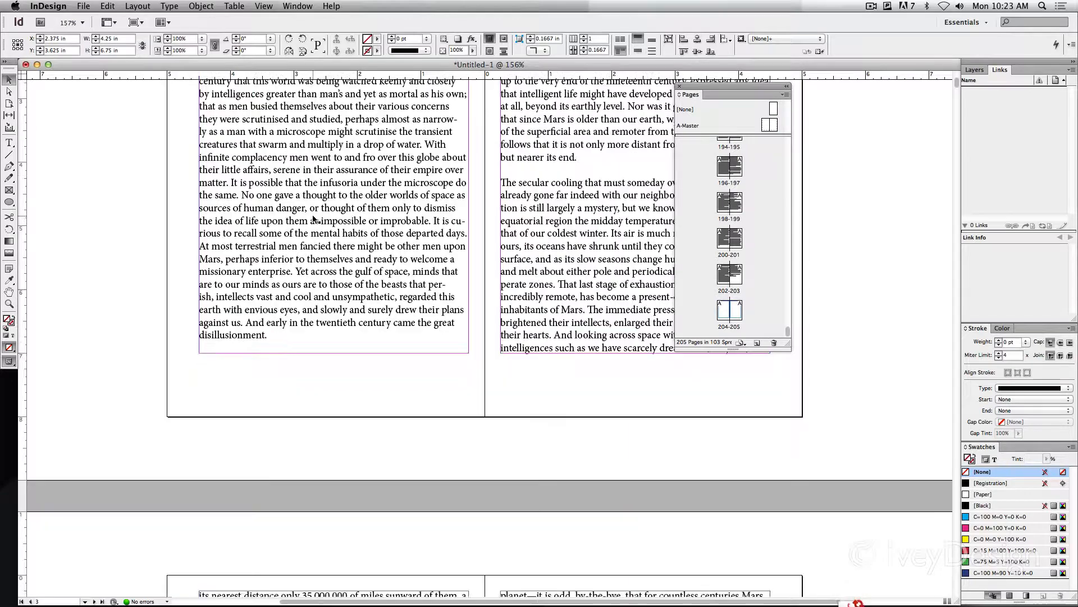
{"action": "left_click", "coordinate": [538, 195]}
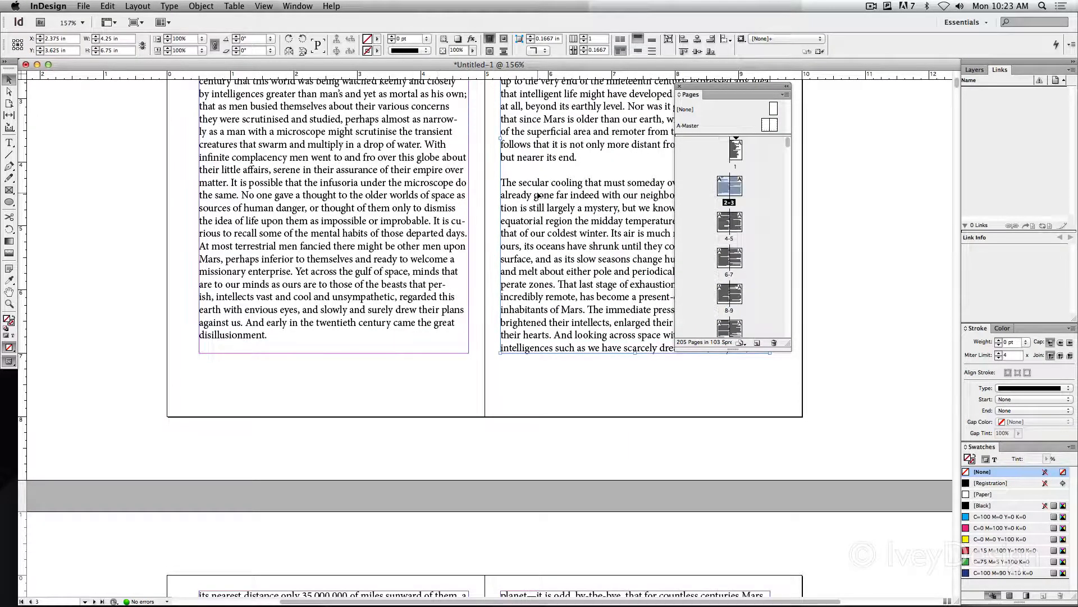
{"action": "scroll", "coordinate": [500, 220], "scroll_direction": "down", "scroll_amount": 11}
{"action": "left_click", "coordinate": [496, 259]}
{"action": "left_click", "coordinate": [624, 241]}
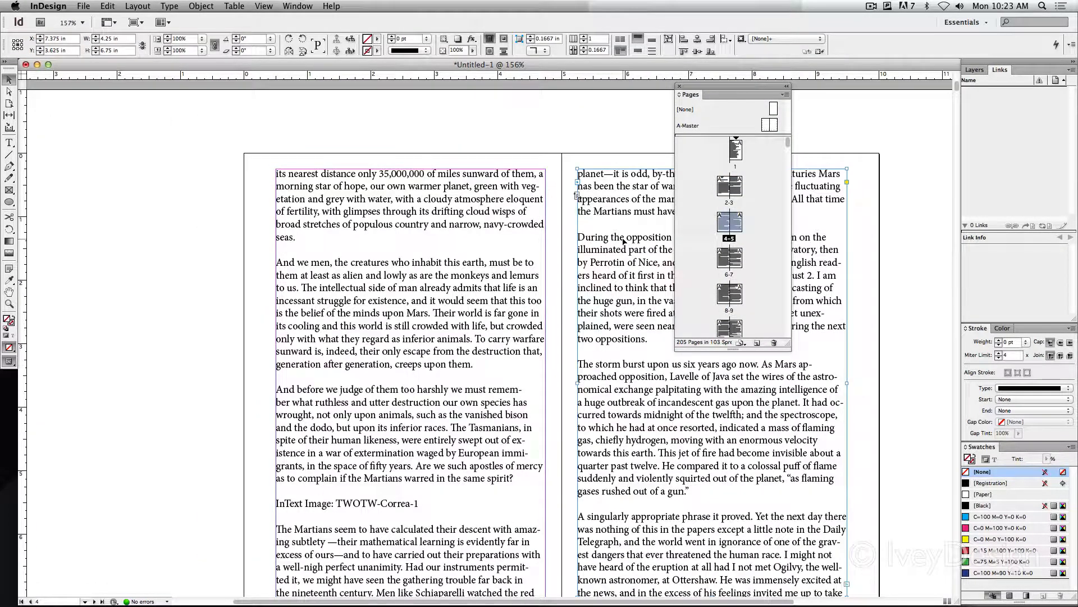
{"action": "scroll", "coordinate": [616, 238], "scroll_direction": "down", "scroll_amount": 1}
{"action": "scroll", "coordinate": [616, 238], "scroll_direction": "right", "scroll_amount": 2}
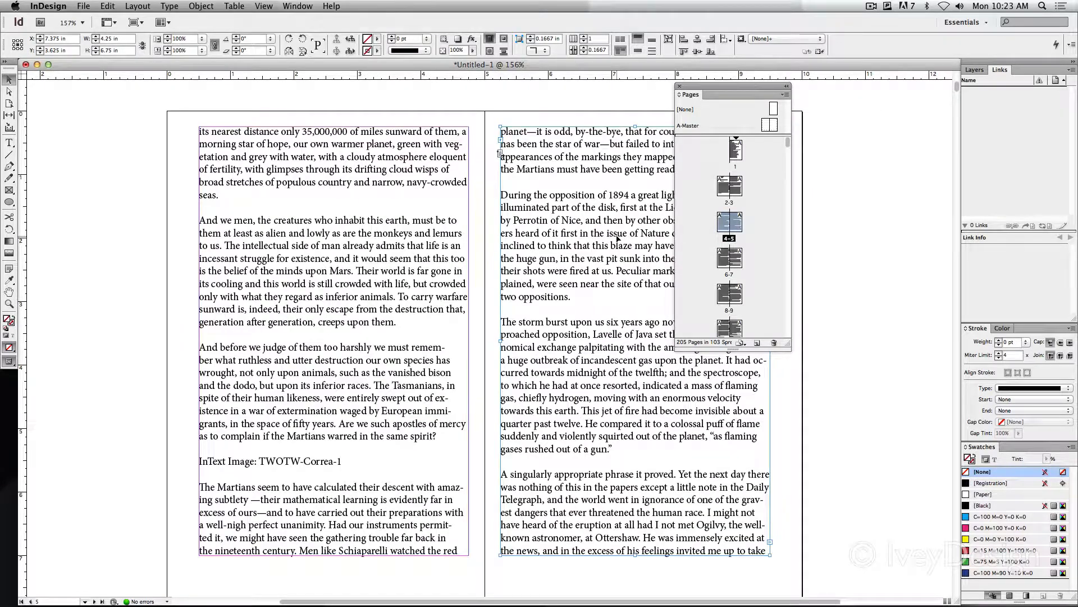
{"action": "scroll", "coordinate": [618, 239], "scroll_direction": "down", "scroll_amount": 1}
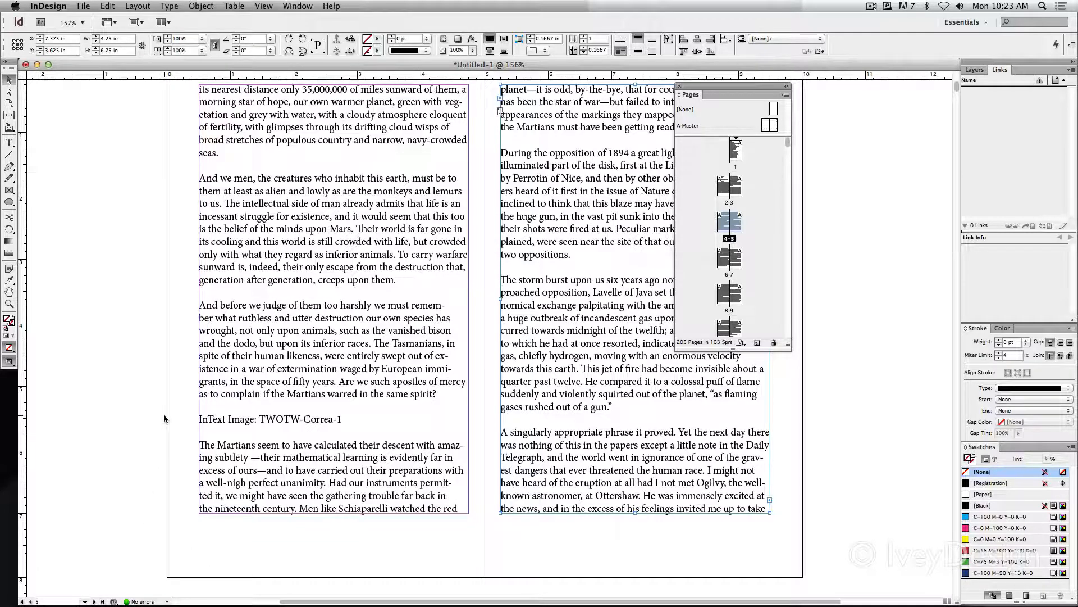
{"action": "left_click", "coordinate": [871, 6]}
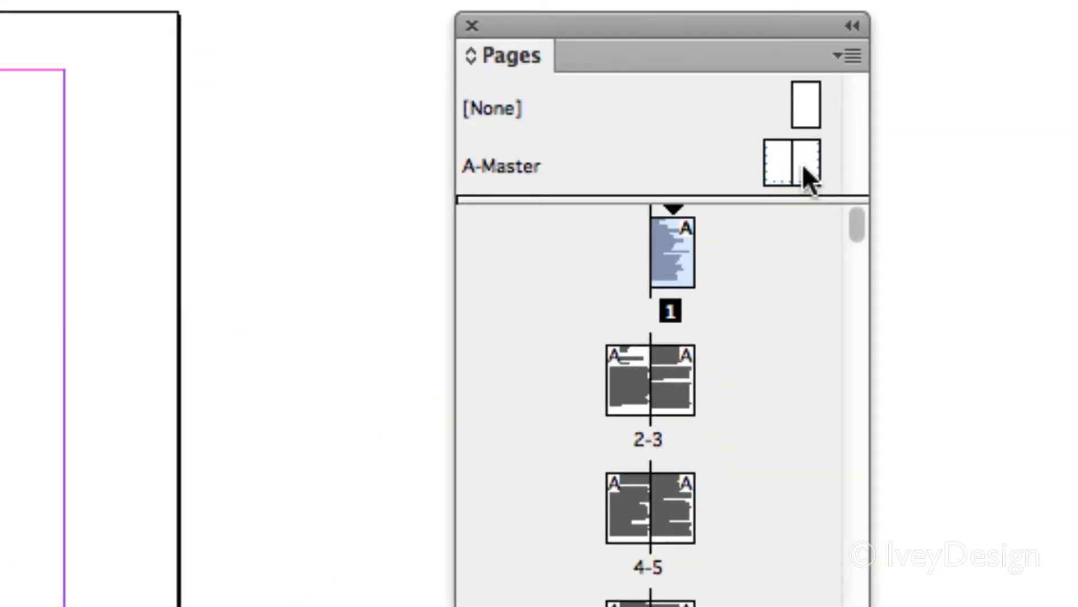
Open the A-Master spread, move the Pages panel aside, and add a horizontal ruler guide at about 0.5 in across the spread
{"action": "double_click", "coordinate": [782, 160]}
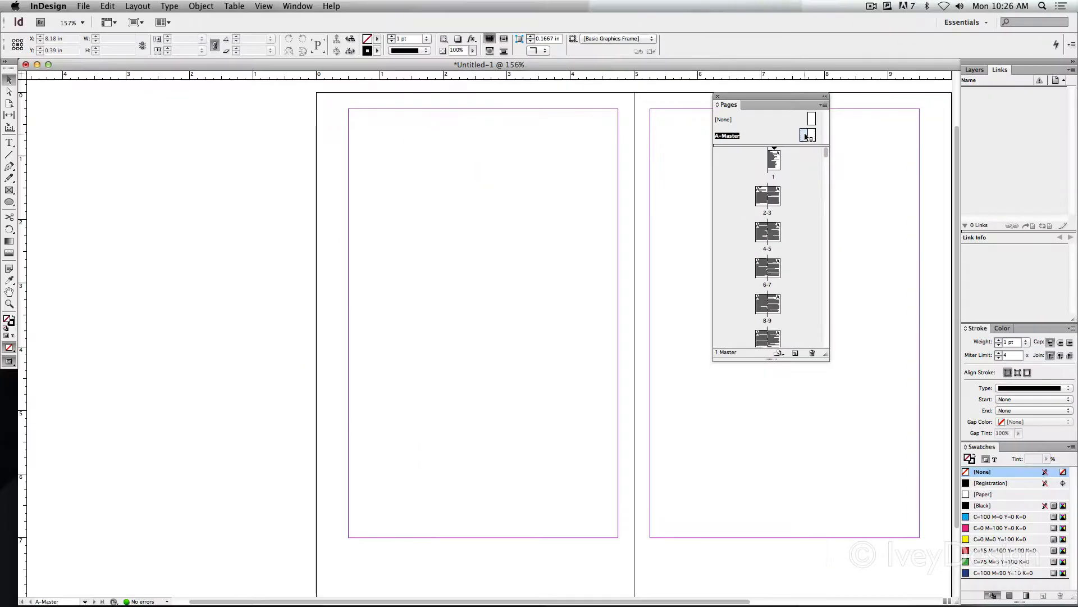
{"action": "left_click_drag", "start_coordinate": [809, 99], "coordinate": [199, 147]}
{"action": "left_click_drag", "start_coordinate": [654, 228], "coordinate": [564, 220]}
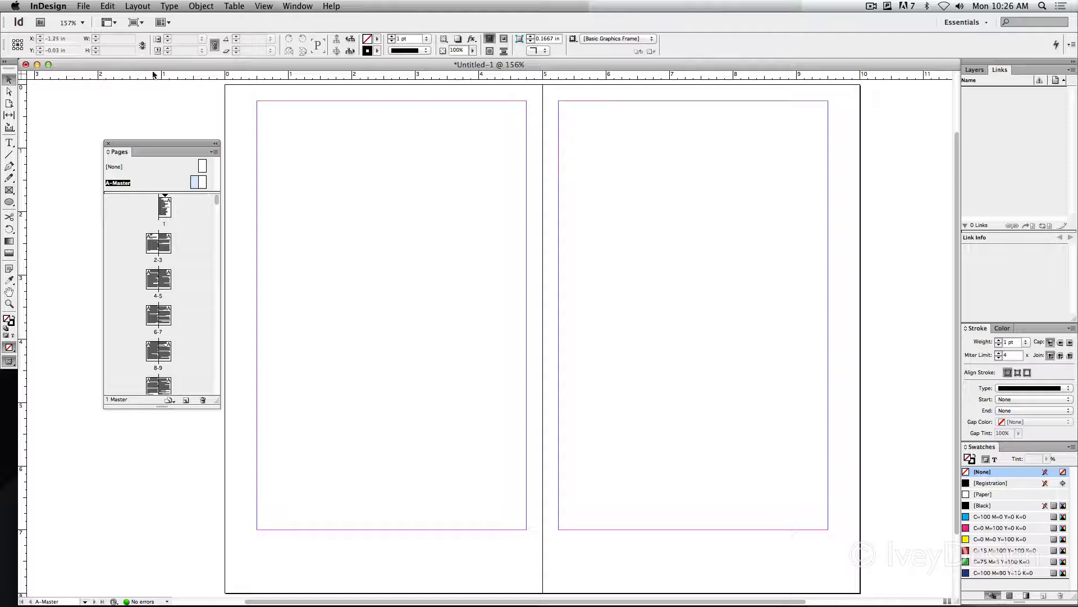
{"action": "left_click_drag", "start_coordinate": [152, 74], "coordinate": [152, 117]}
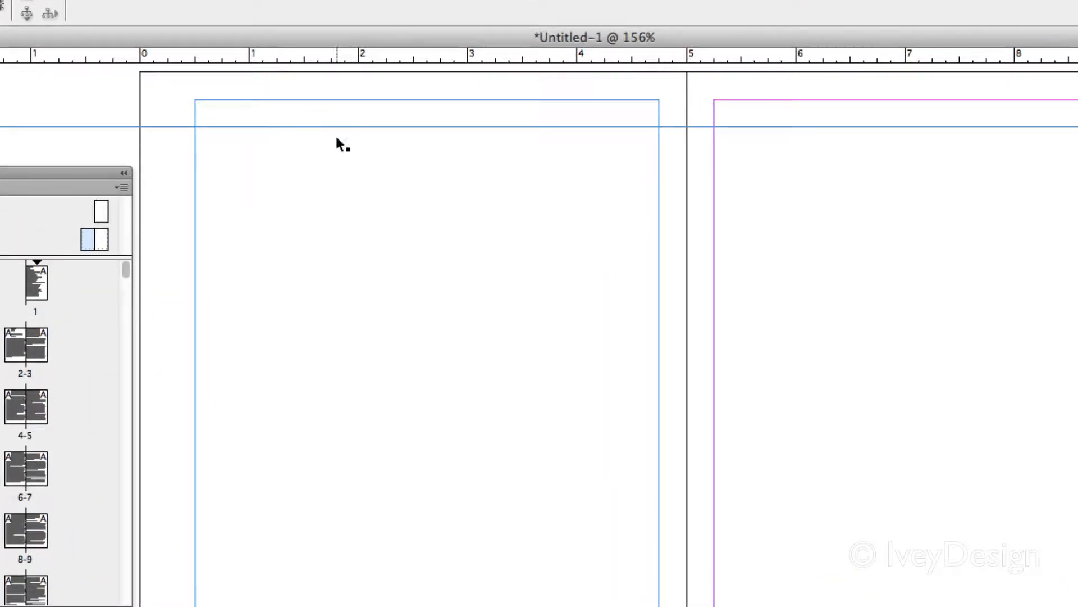
Lower the top edges of both A-Master text frames to the horizontal guide, making each frame 6.5 in high, and deselect
{"action": "left_click", "coordinate": [402, 170]}
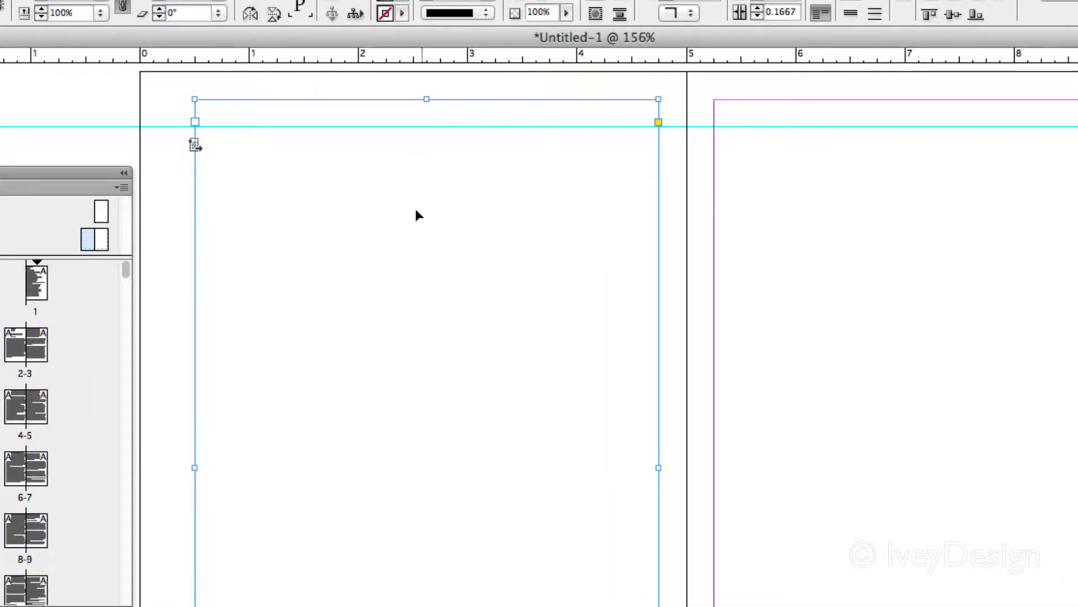
{"action": "left_click_drag", "start_coordinate": [425, 99], "coordinate": [425, 126]}
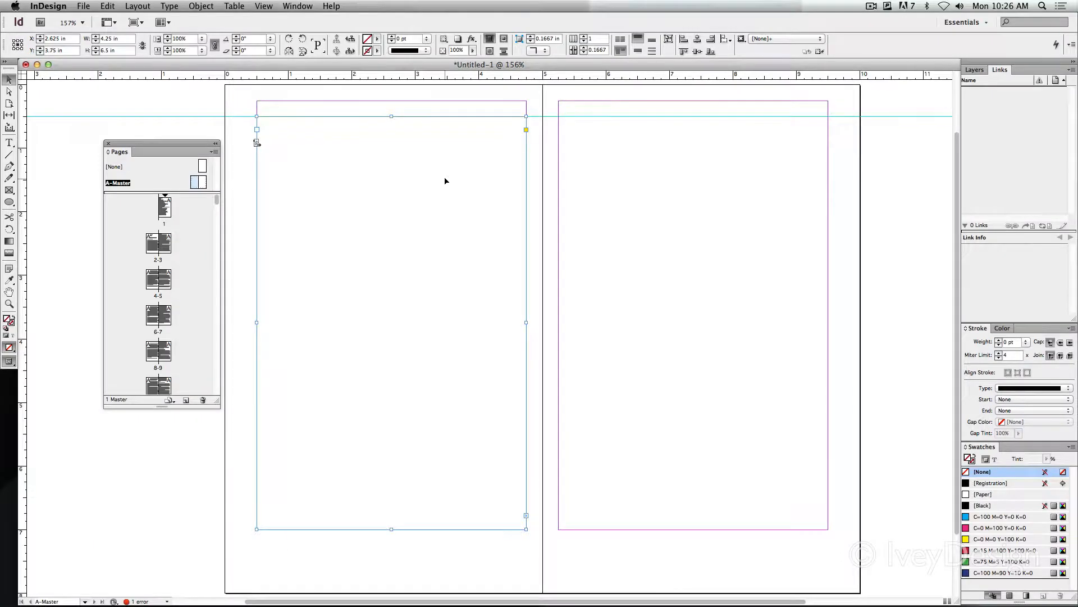
{"action": "scroll", "coordinate": [445, 181], "scroll_direction": "right", "scroll_amount": 3}
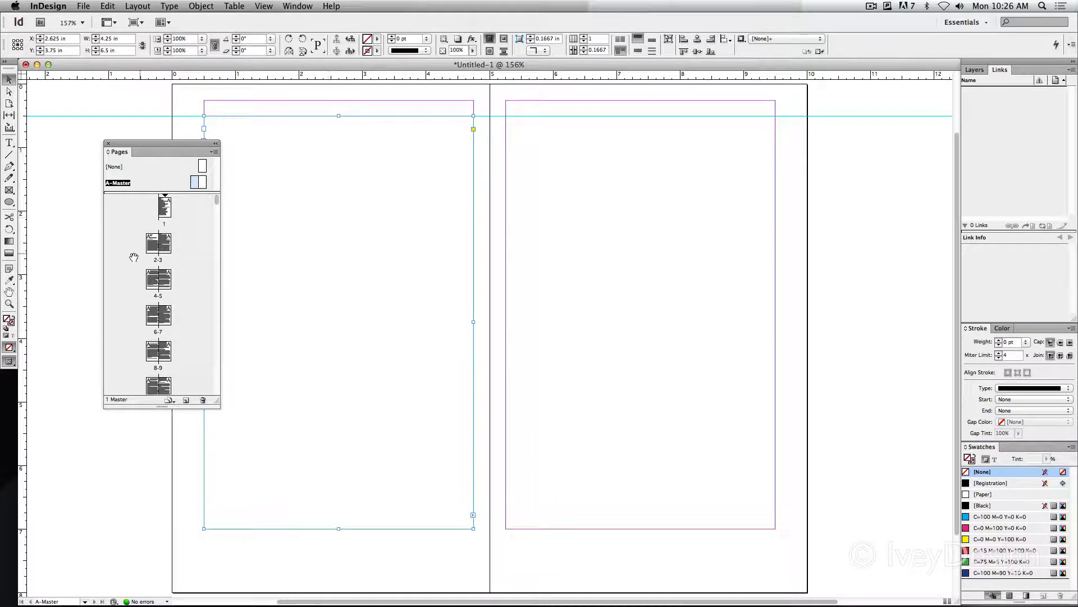
{"action": "left_click", "coordinate": [709, 187]}
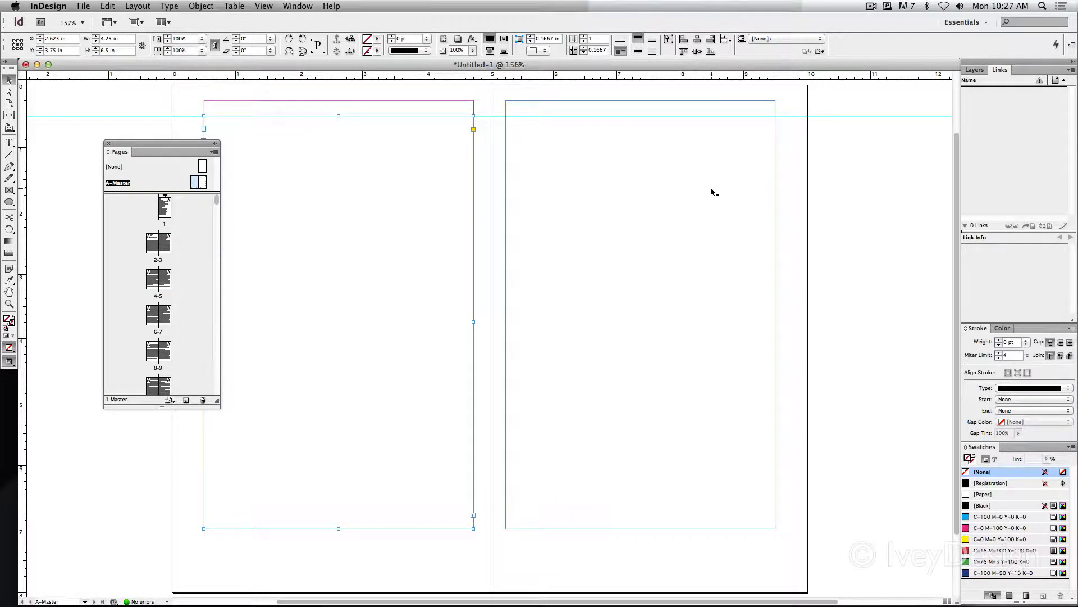
{"action": "left_click_drag", "start_coordinate": [639, 101], "coordinate": [639, 117]}
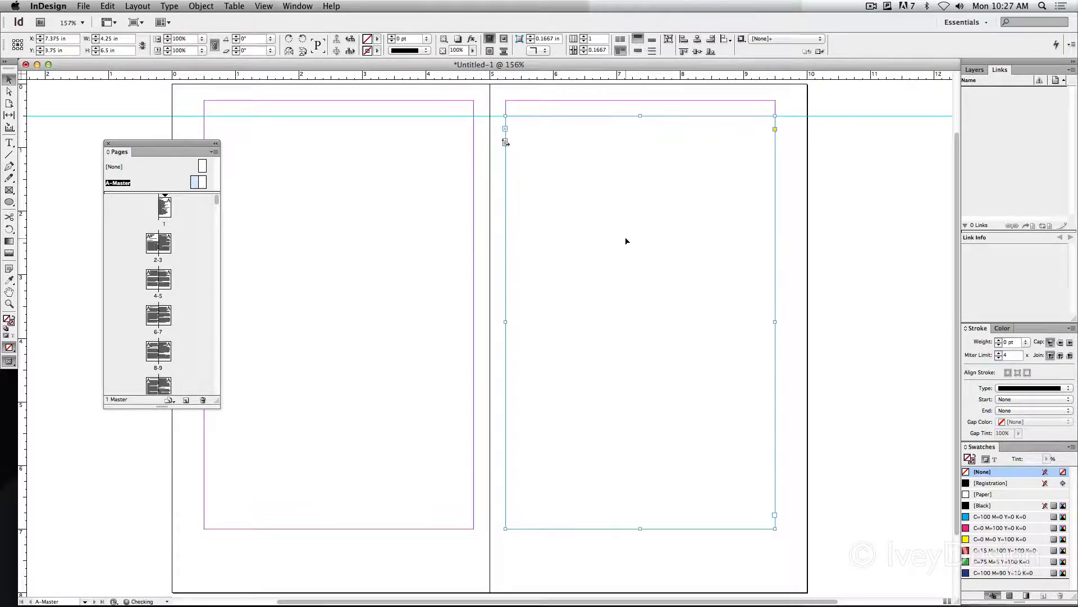
{"action": "left_click", "coordinate": [488, 176]}
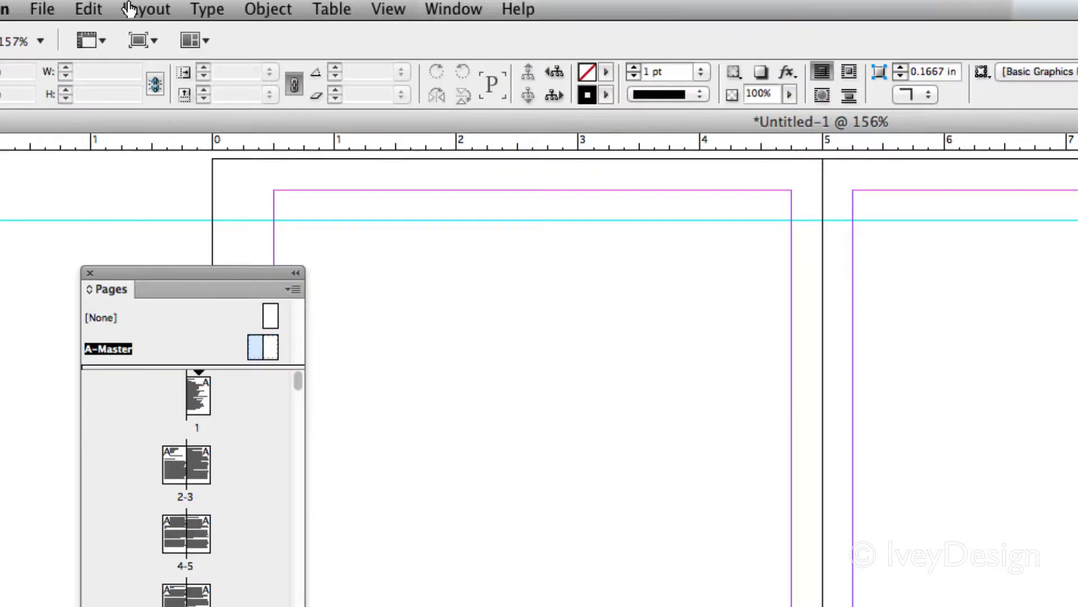
Set the top margin of the A-Master's left page to 0.5 in
{"action": "left_click", "coordinate": [149, 12]}
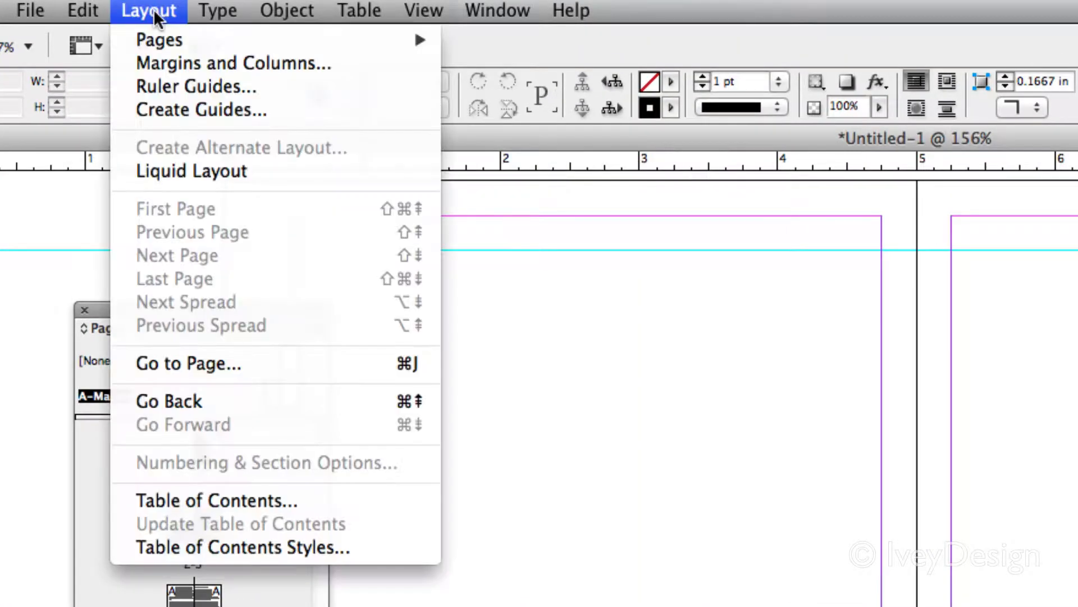
{"action": "left_click", "coordinate": [151, 61]}
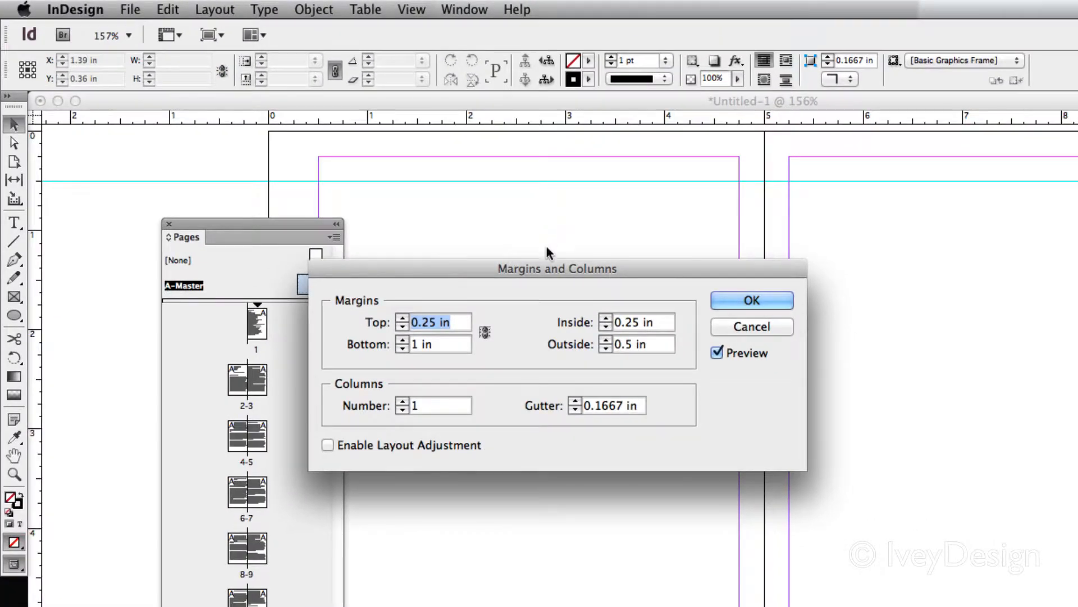
{"action": "left_click_drag", "start_coordinate": [544, 268], "coordinate": [543, 187]}
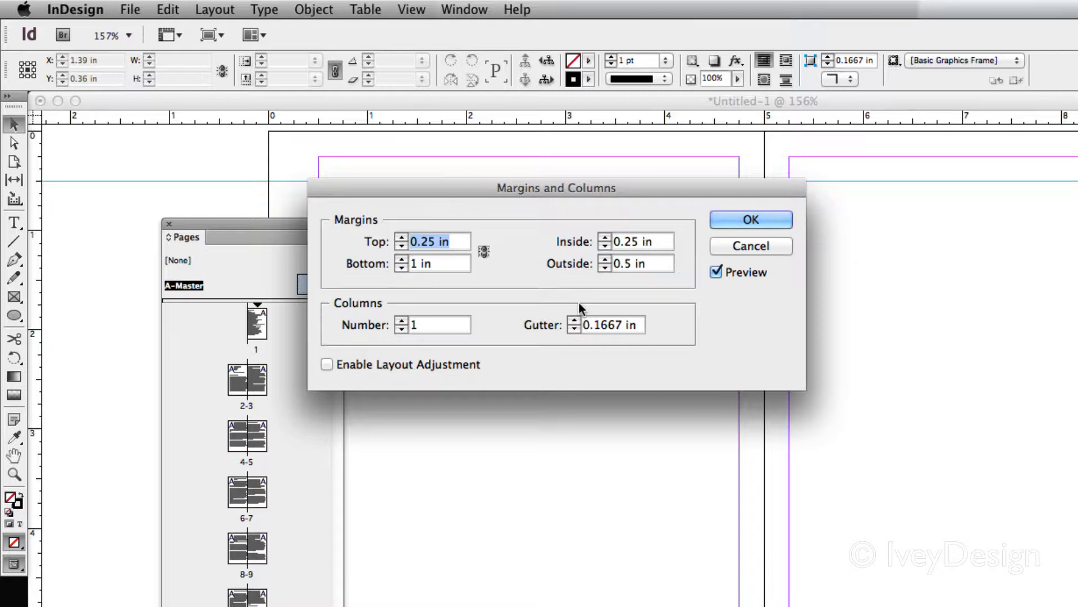
{"action": "type", "text": ".5"}
{"action": "left_click", "coordinate": [752, 221]}
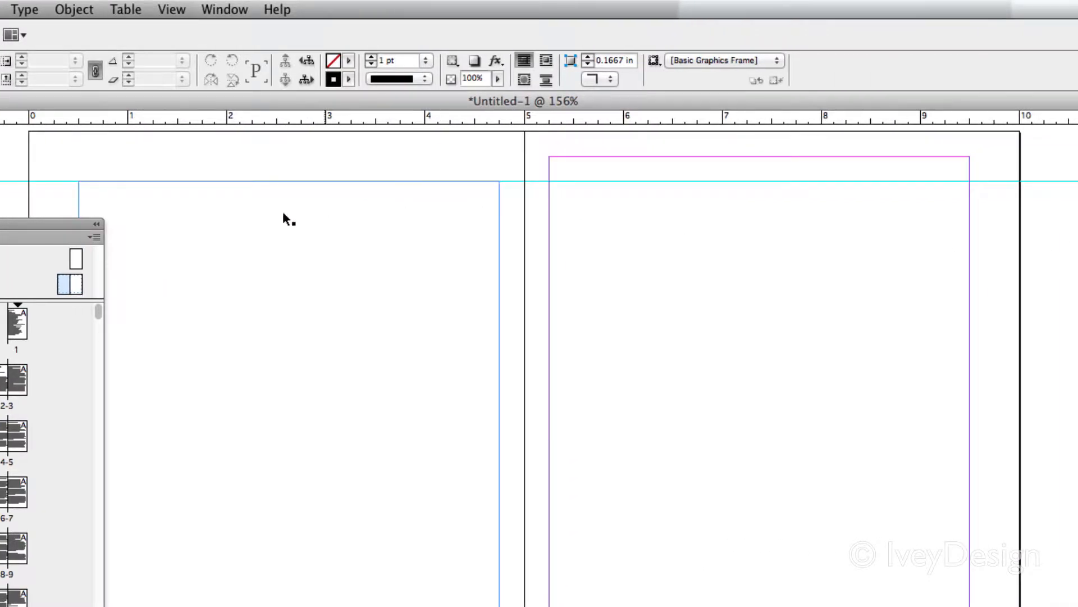
Select the A-Master's right page and set its top margin to 0.5 in
{"action": "left_click", "coordinate": [78, 286]}
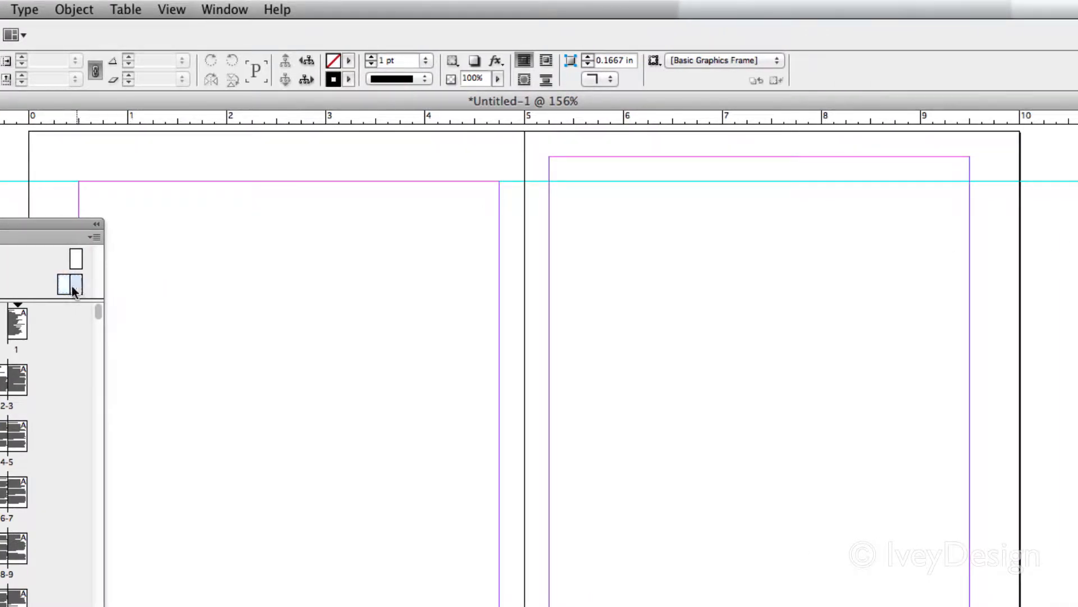
{"action": "left_click_drag", "start_coordinate": [189, 211], "coordinate": [191, 205]}
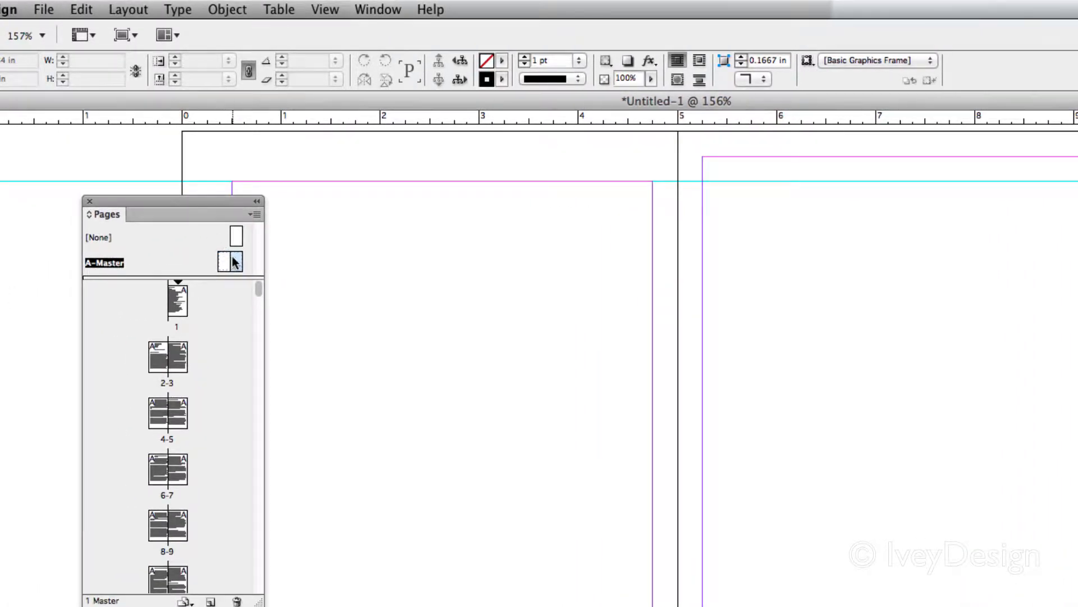
{"action": "left_click", "coordinate": [134, 9]}
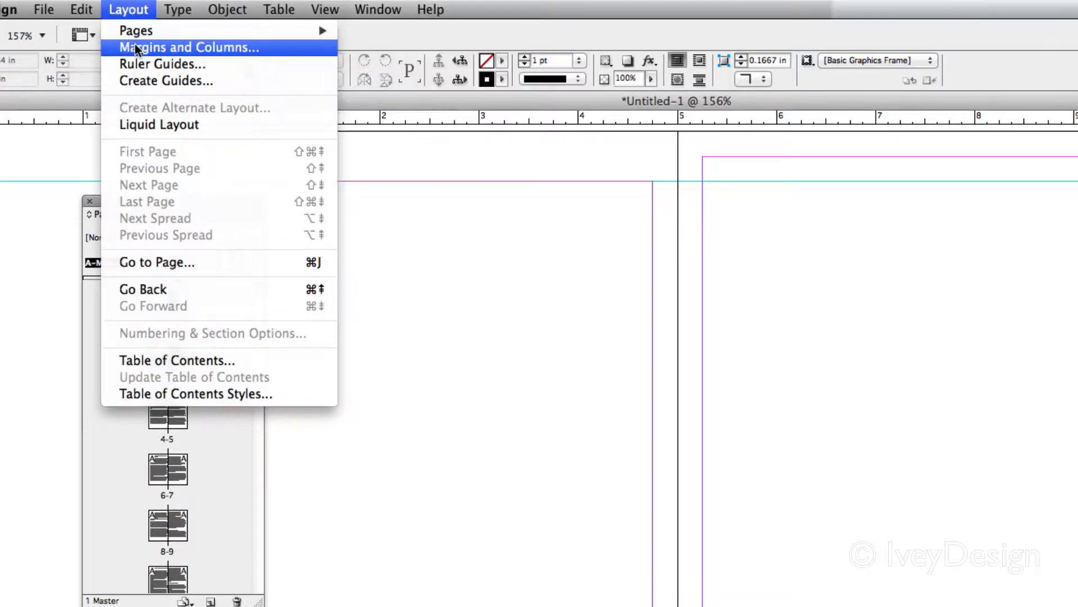
{"action": "left_click", "coordinate": [136, 49]}
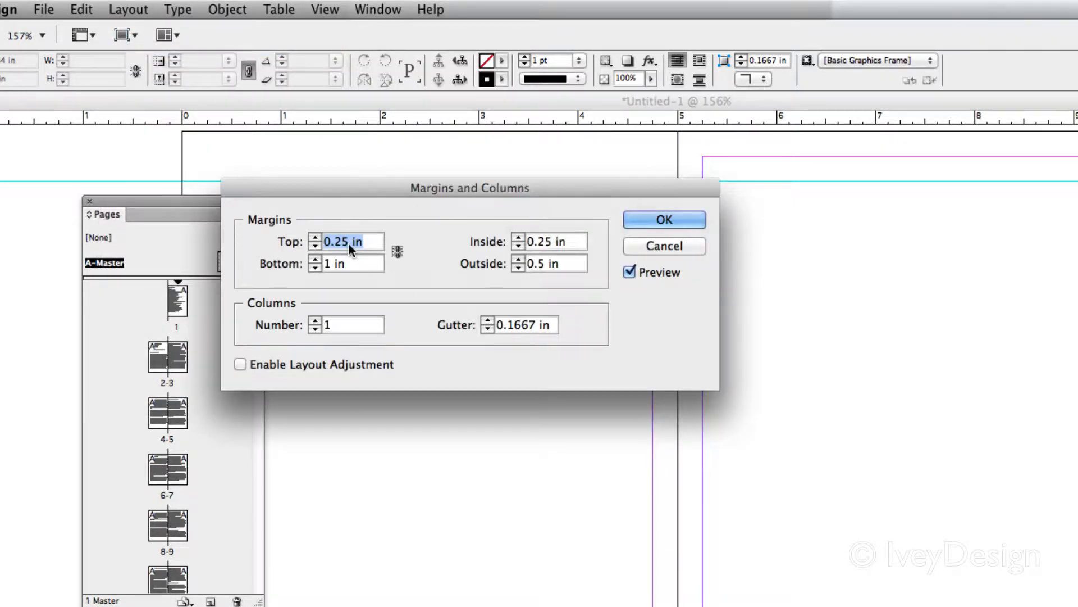
{"action": "type", "text": ".5"}
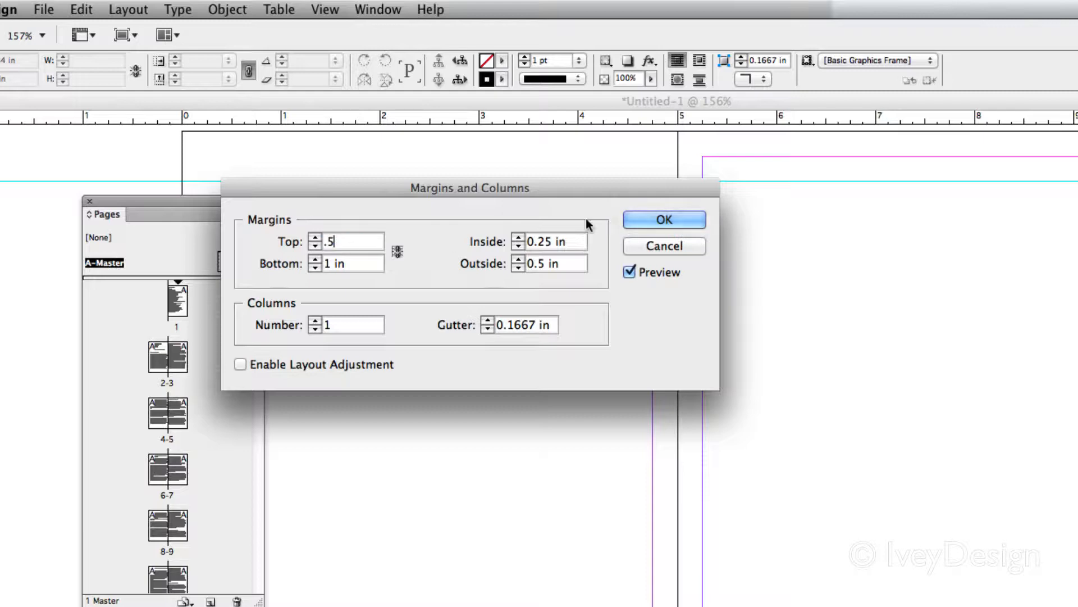
{"action": "left_click", "coordinate": [678, 220]}
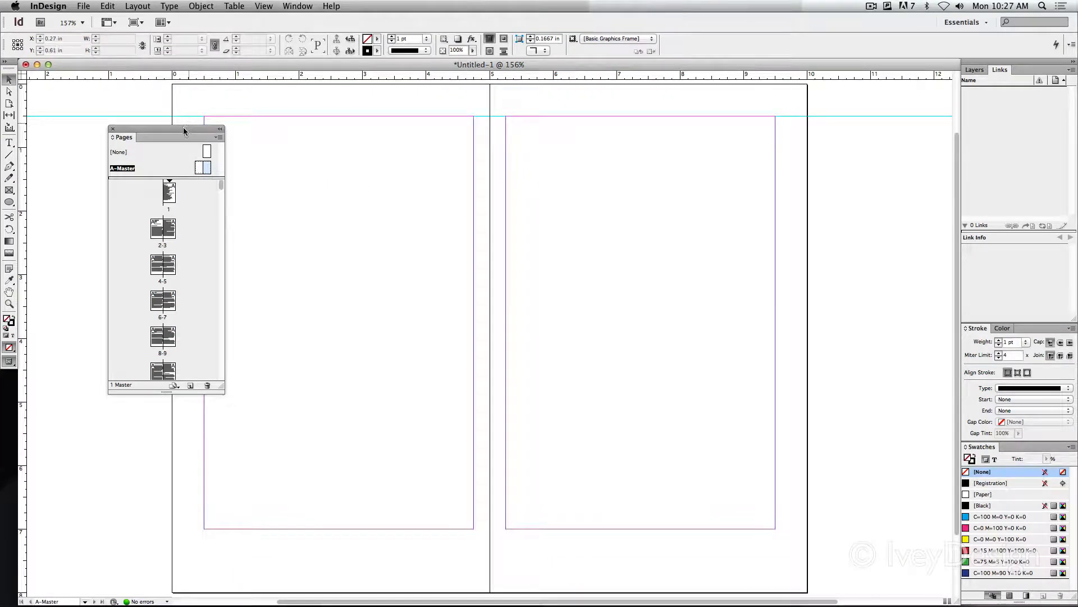
Move the Pages panel aside, check the new top margin on spread 2-3, and return to the A-Master spread
{"action": "left_click_drag", "start_coordinate": [183, 127], "coordinate": [129, 149]}
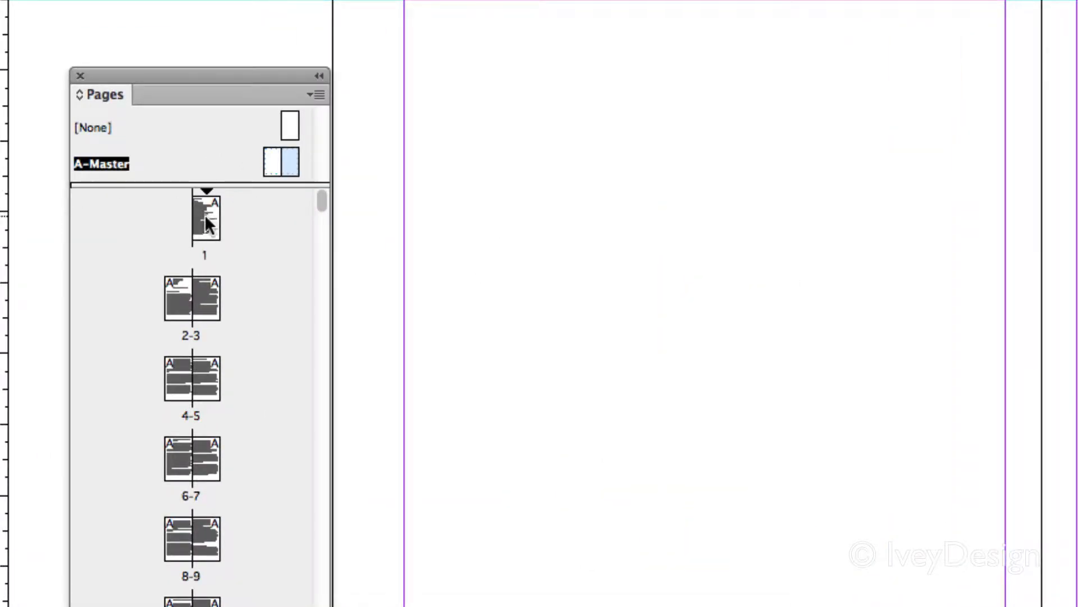
{"action": "double_click", "coordinate": [210, 293]}
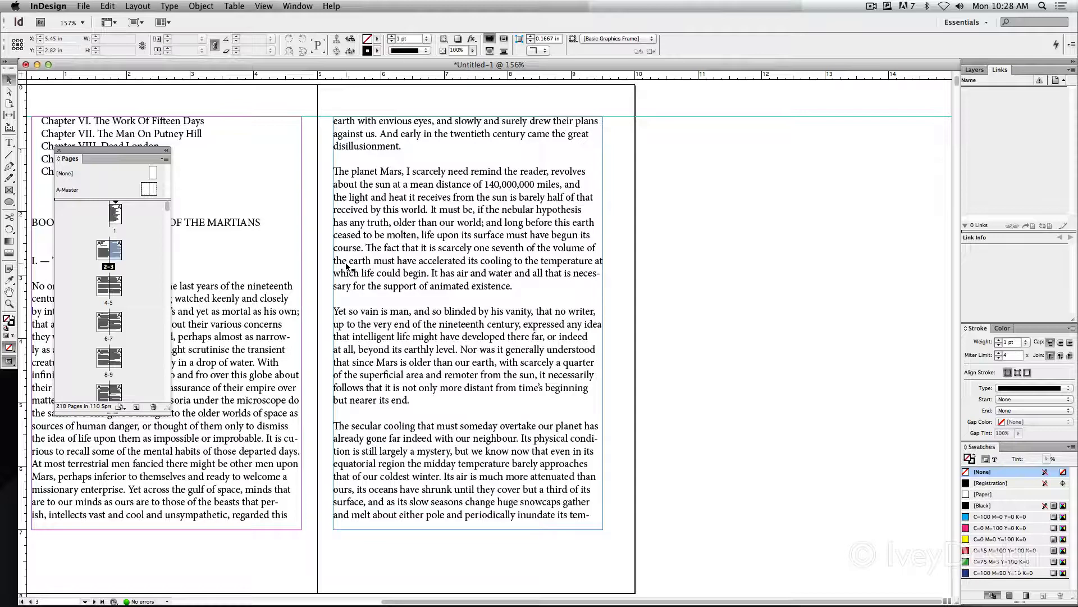
{"action": "double_click", "coordinate": [147, 189]}
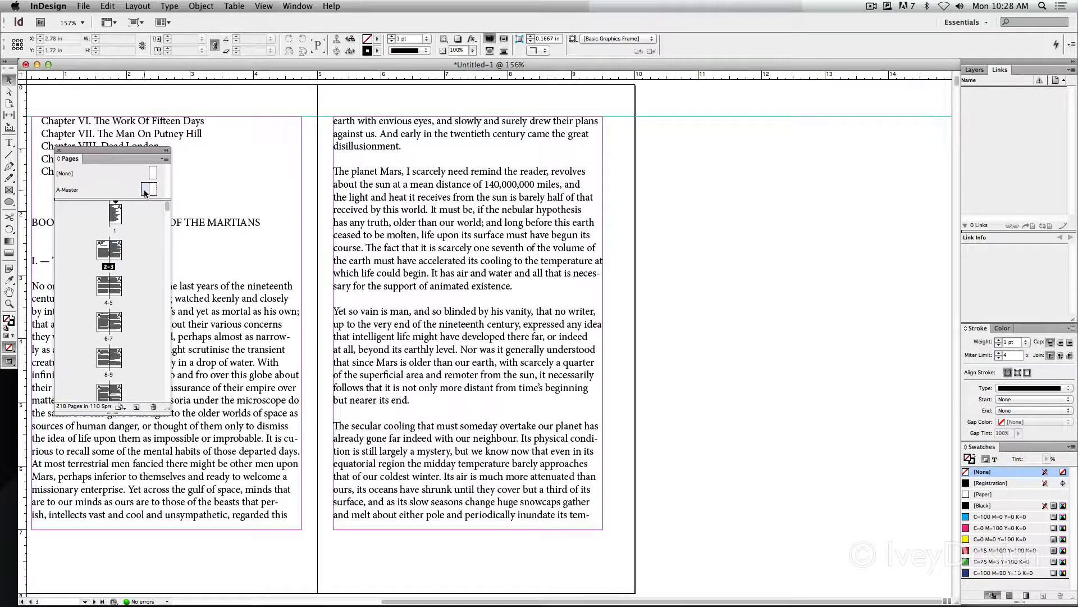
Create a text frame about 4.25 in wide and 0.18 in high below the A-Master's left text frame and enter 999
{"action": "left_click_drag", "start_coordinate": [406, 330], "coordinate": [380, 319]}
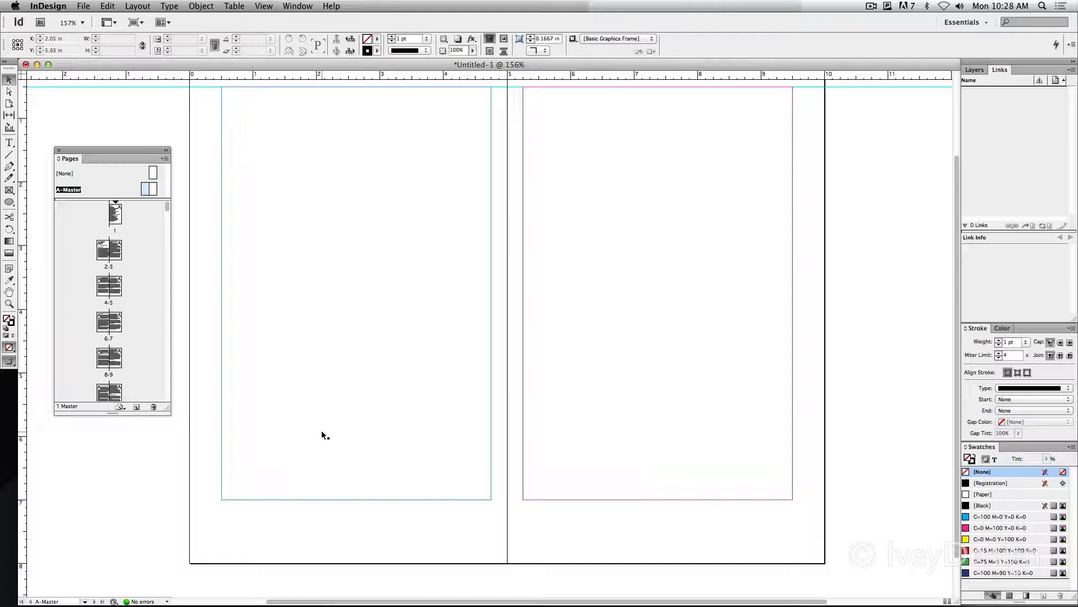
{"action": "left_click_drag", "start_coordinate": [381, 430], "coordinate": [426, 244]}
{"action": "key", "text": "super+equal"}
{"action": "key", "text": "super+equal"}
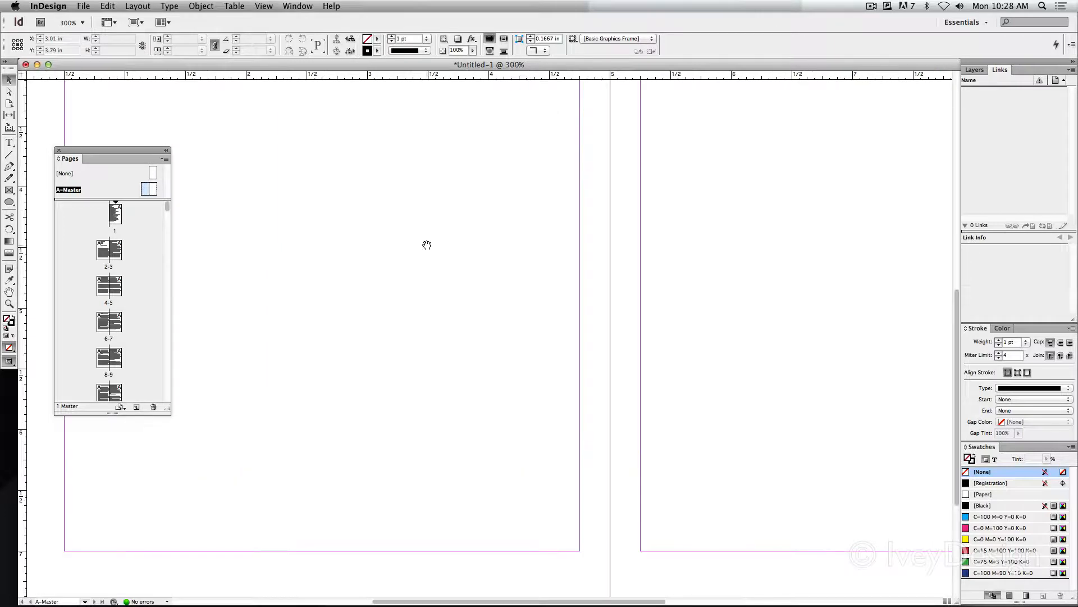
{"action": "left_click_drag", "start_coordinate": [451, 349], "coordinate": [574, 91]}
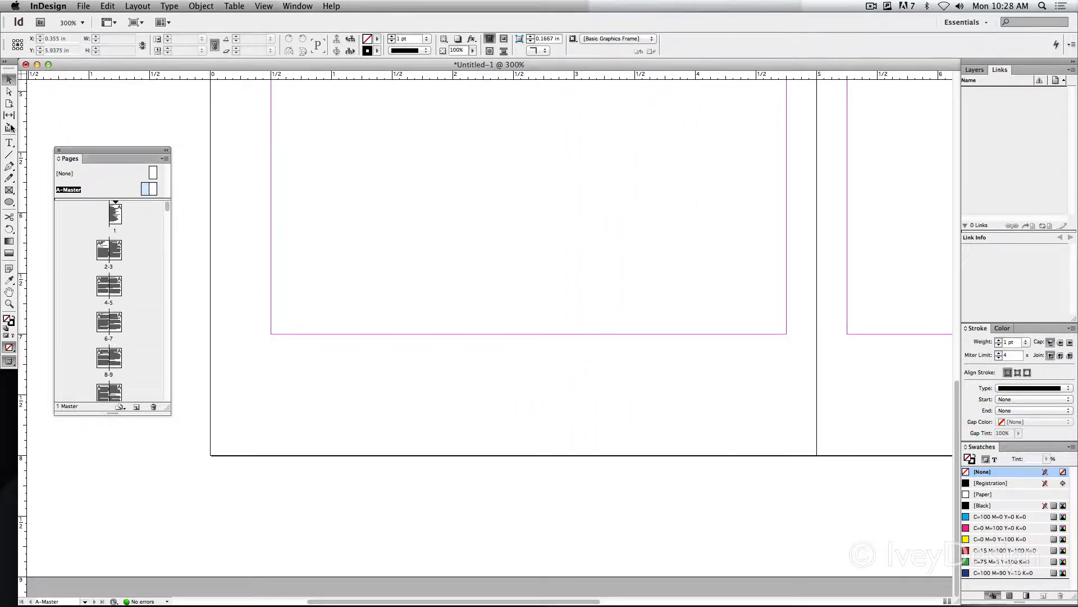
{"action": "left_click", "coordinate": [8, 142]}
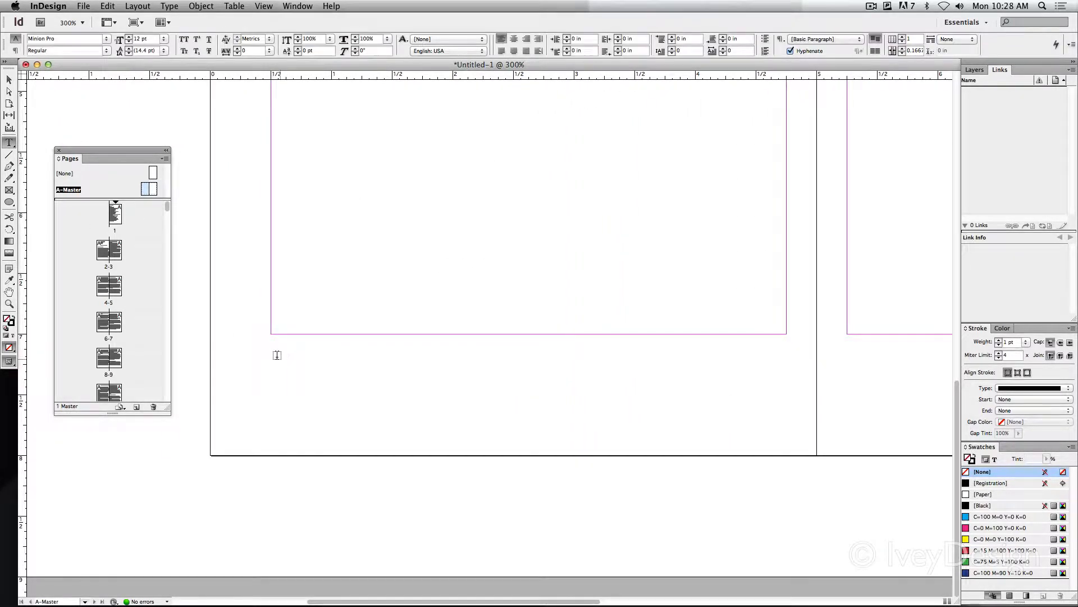
{"action": "mouse_move", "coordinate": [270, 345]}
{"action": "left_mouse_down"}
{"action": "mouse_move", "coordinate": [578, 393]}
{"action": "mouse_move", "coordinate": [790, 378]}
{"action": "mouse_move", "coordinate": [784, 368]}
{"action": "left_mouse_up"}
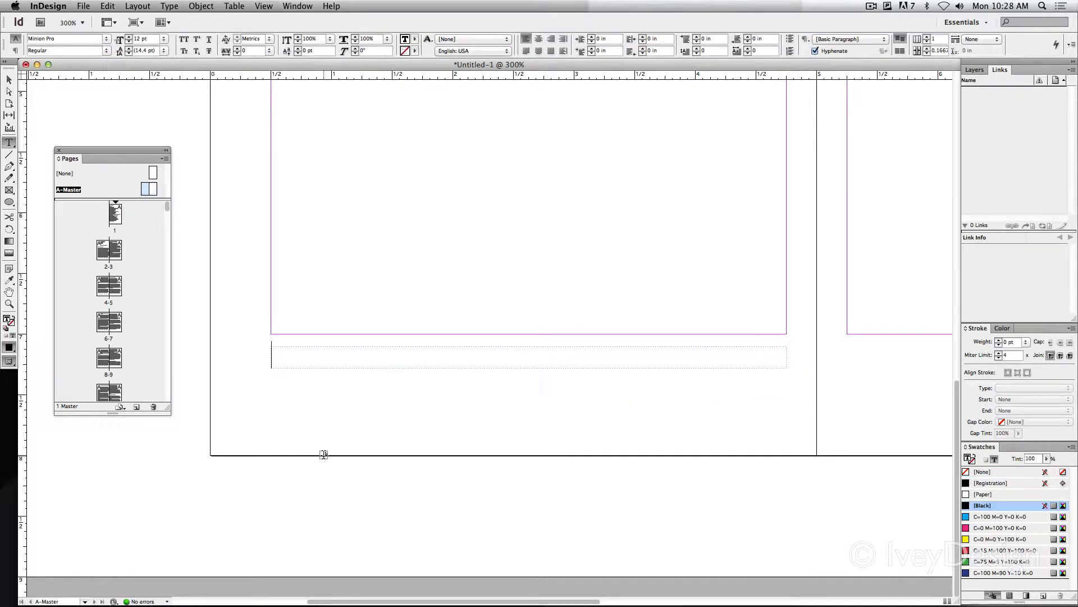
{"action": "type", "text": "999"}
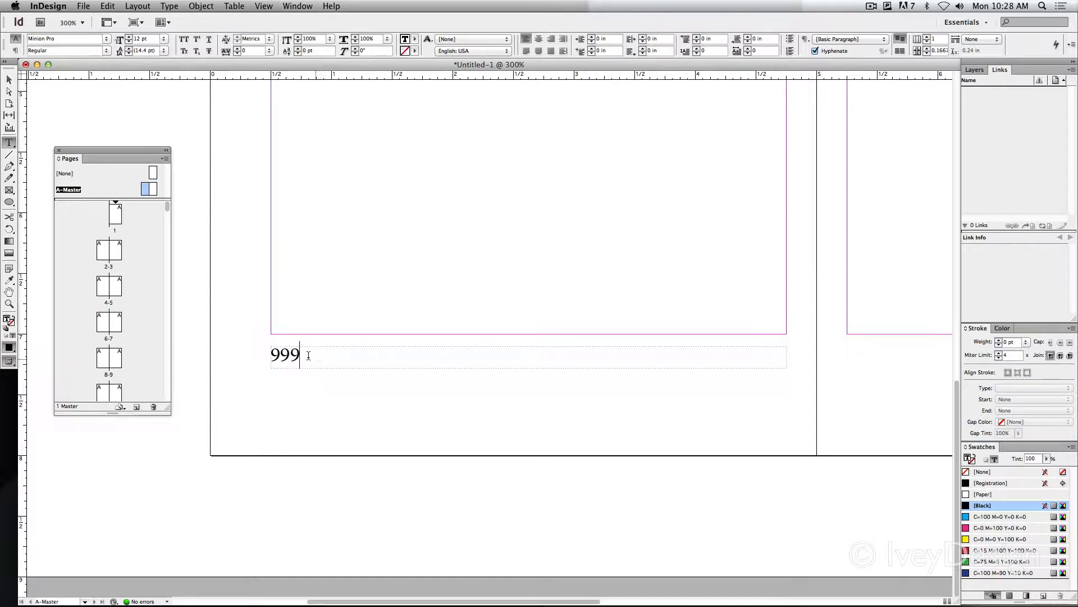
Center the 999 placeholder text and set its font to Century Schoolbook Bold
{"action": "left_click_drag", "start_coordinate": [309, 355], "coordinate": [268, 352]}
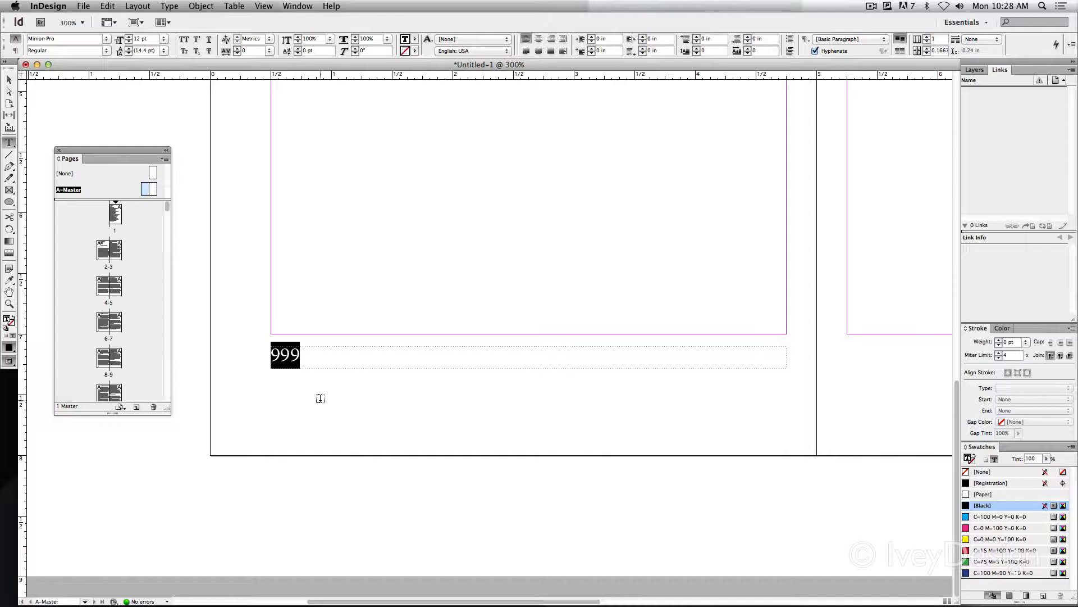
{"action": "left_click", "coordinate": [538, 39]}
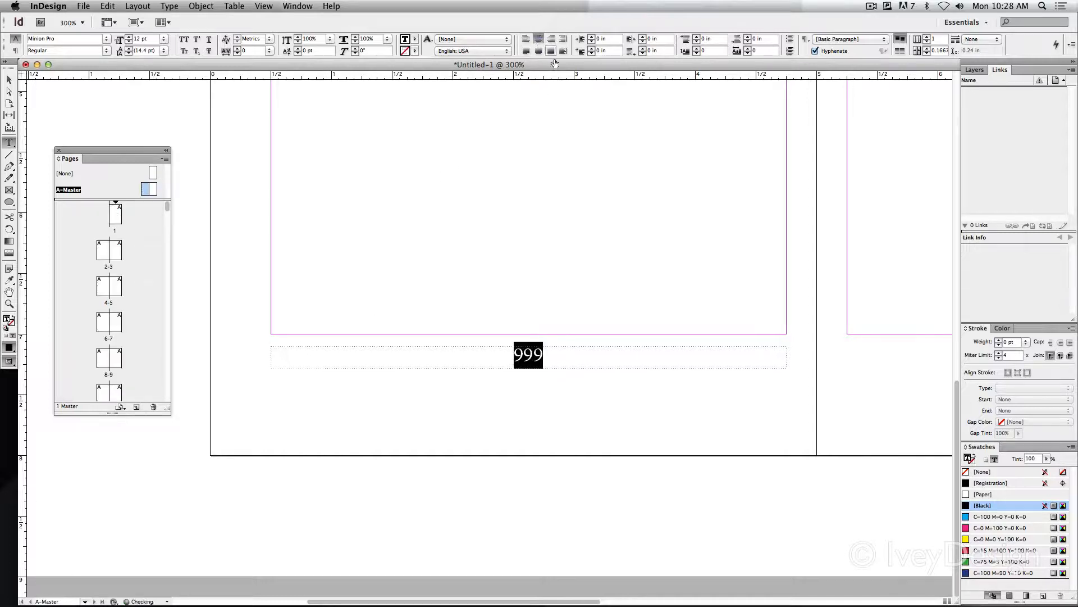
{"action": "left_click", "coordinate": [105, 39]}
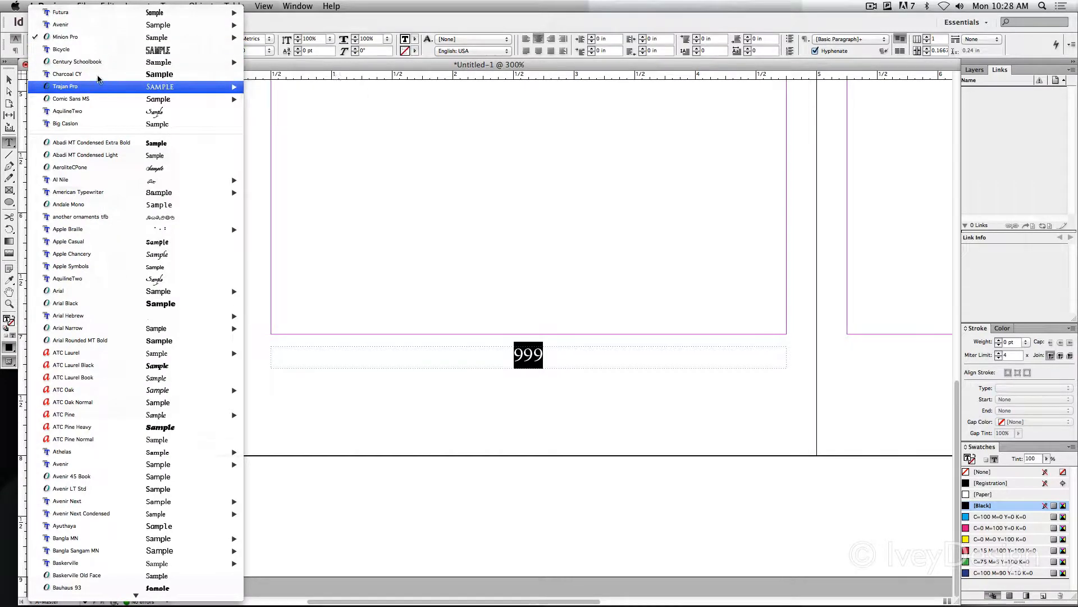
{"action": "mouse_move", "coordinate": [64, 68]}
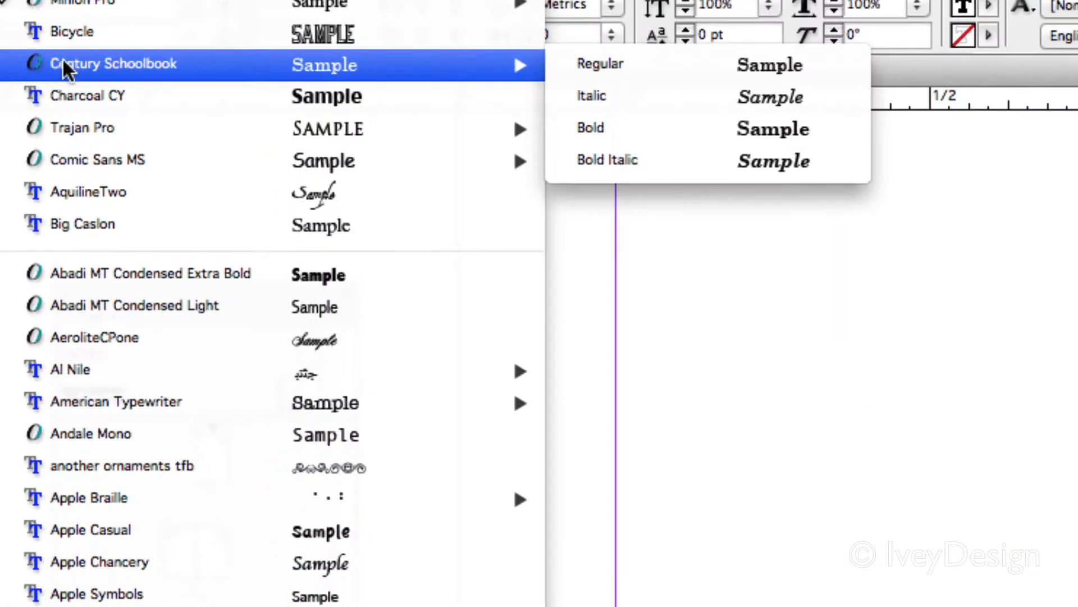
{"action": "left_click", "coordinate": [607, 127]}
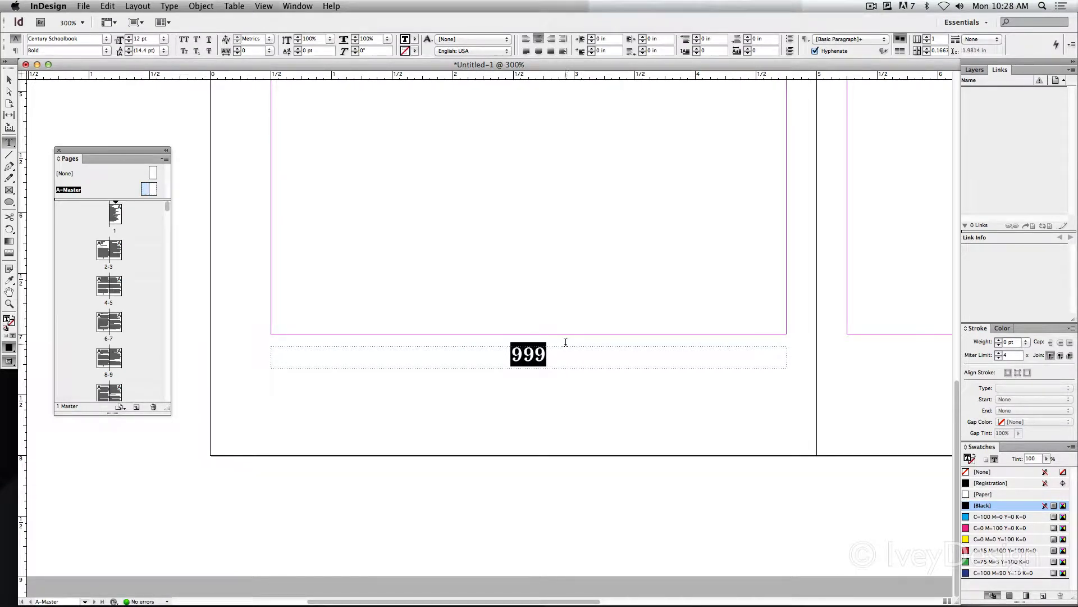
{"action": "left_click", "coordinate": [576, 351]}
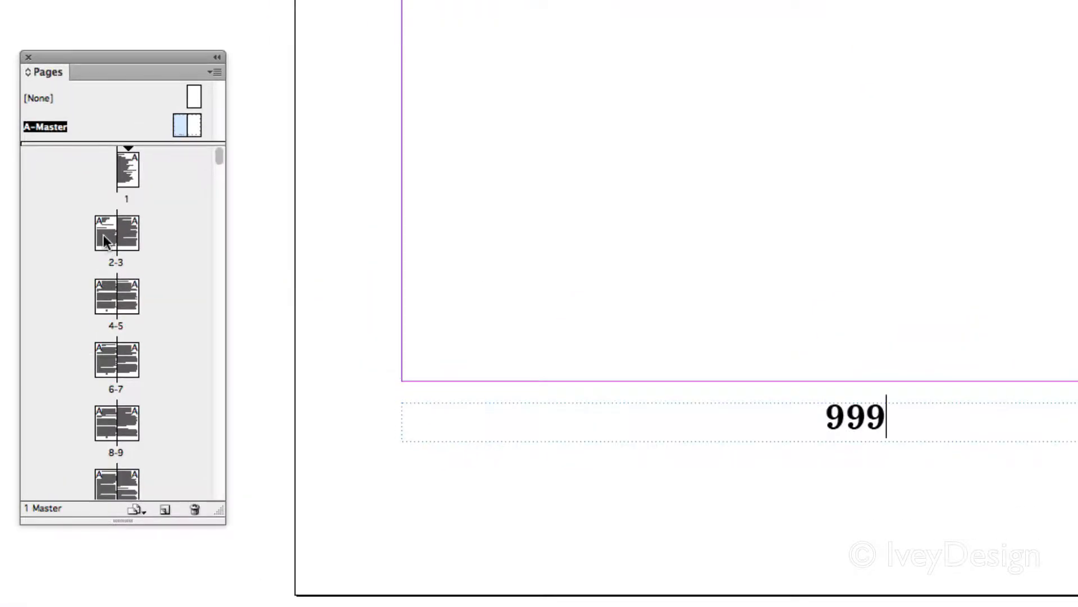
Check the 999 placeholder on spread 2-3, and replace it on the A-Master with a Current Page Number marker
{"action": "double_click", "coordinate": [109, 247]}
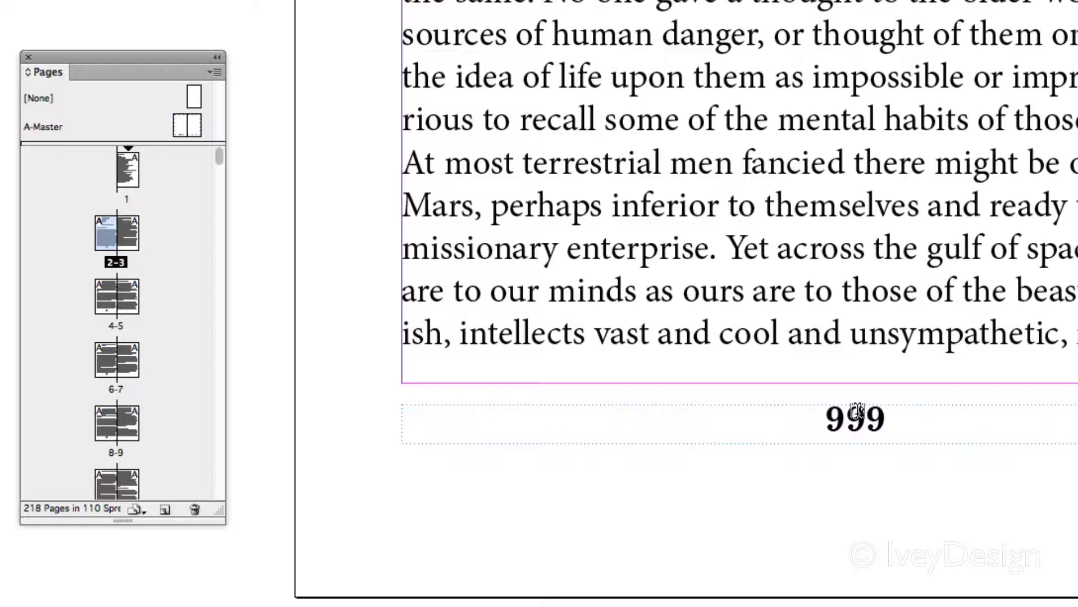
{"action": "double_click", "coordinate": [177, 127]}
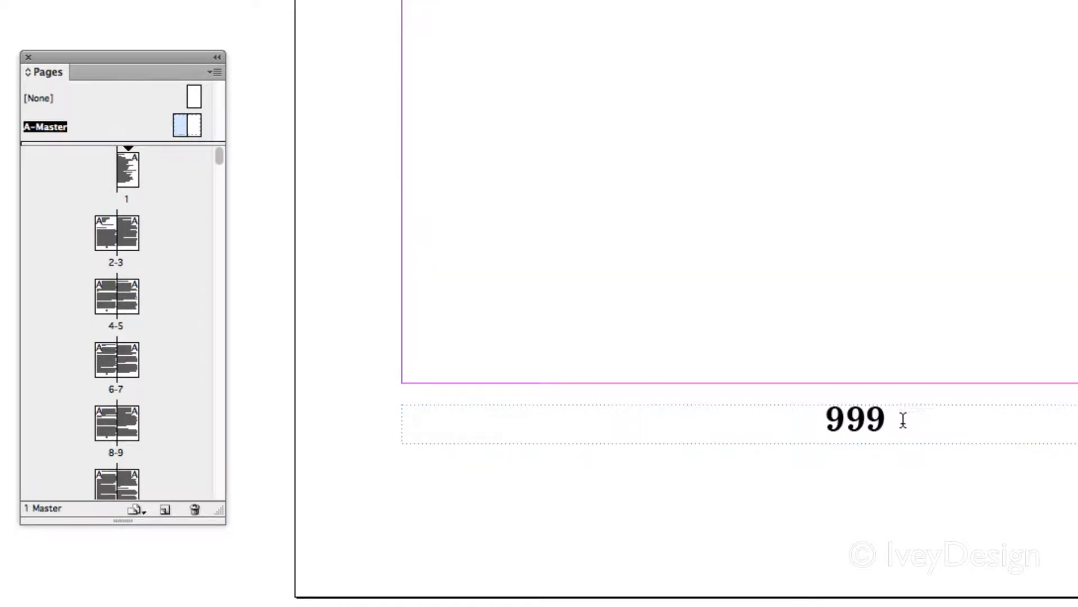
{"action": "left_click_drag", "start_coordinate": [902, 420], "coordinate": [823, 418]}
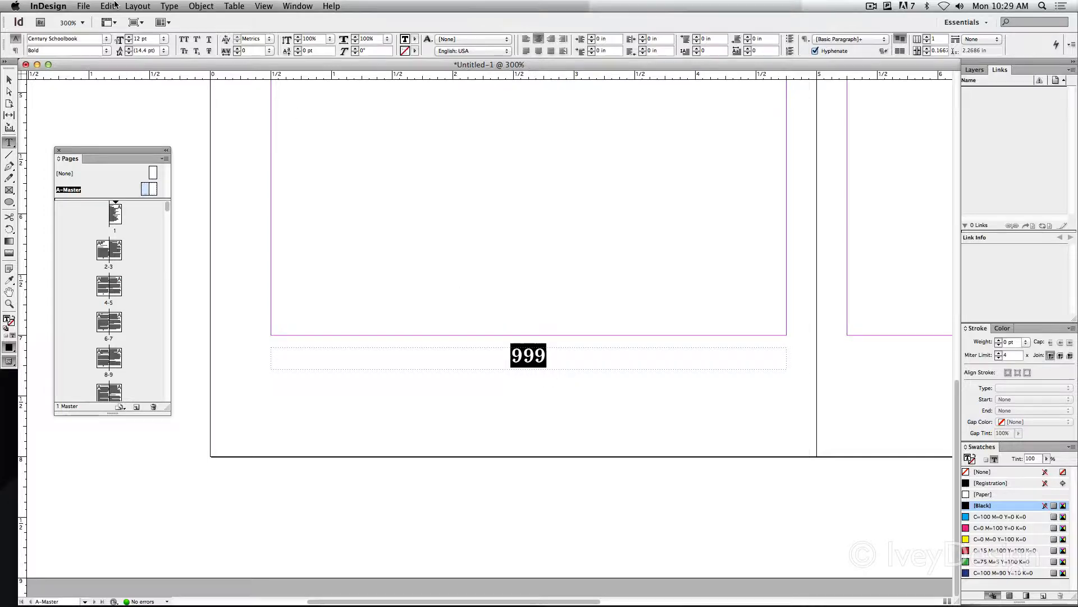
{"action": "left_click", "coordinate": [166, 5]}
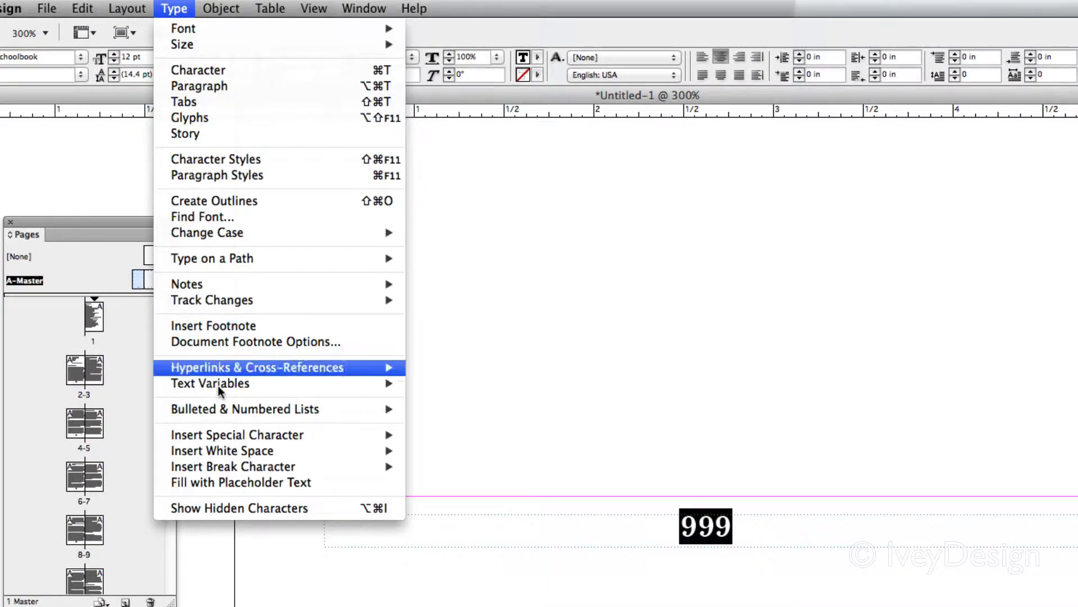
{"action": "mouse_move", "coordinate": [230, 437]}
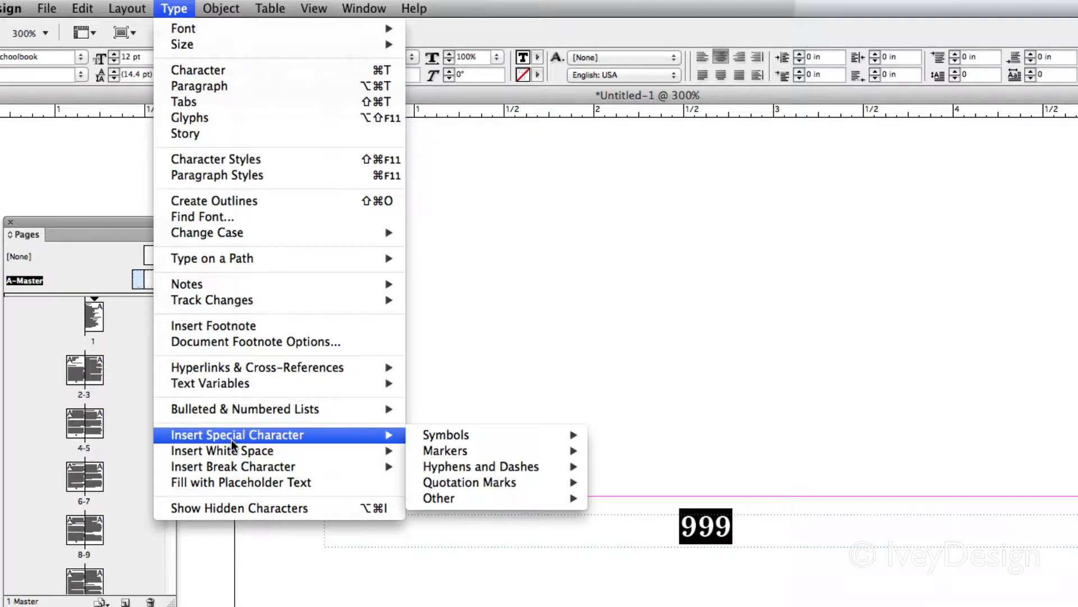
{"action": "mouse_move", "coordinate": [450, 459]}
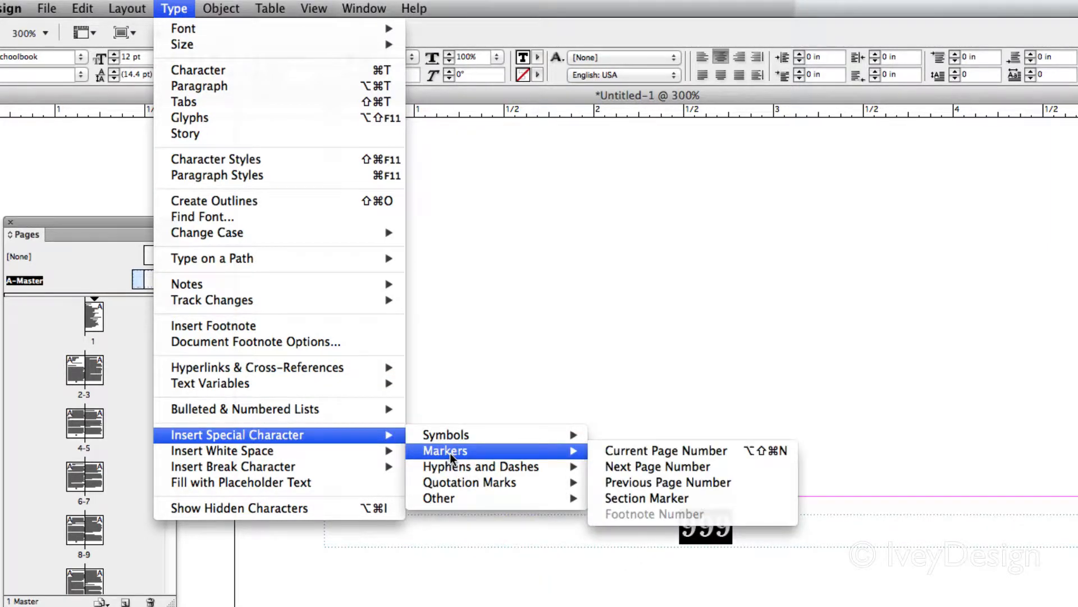
{"action": "left_click", "coordinate": [705, 451]}
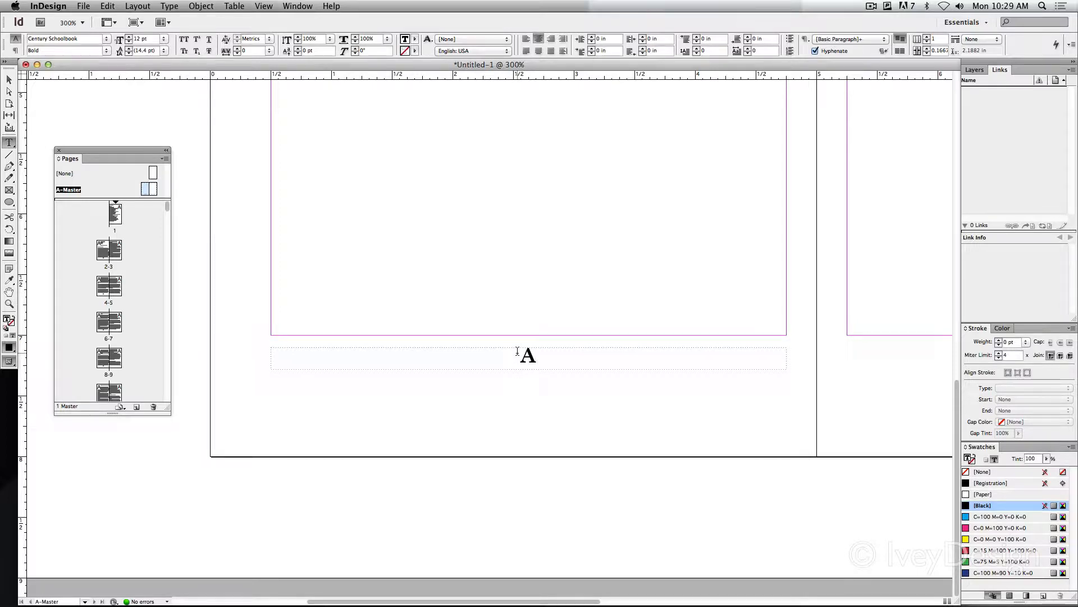
Duplicate the page-number frame to the matching spot below the A-Master's right text frame, and deselect
{"action": "left_click", "coordinate": [9, 79]}
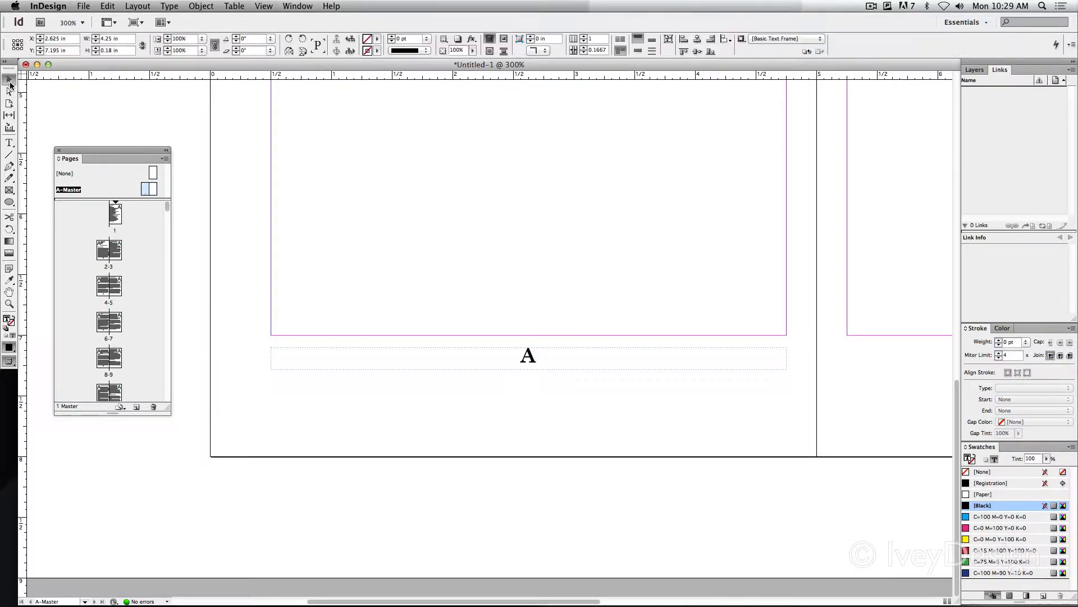
{"action": "left_click_drag", "start_coordinate": [727, 267], "coordinate": [346, 261]}
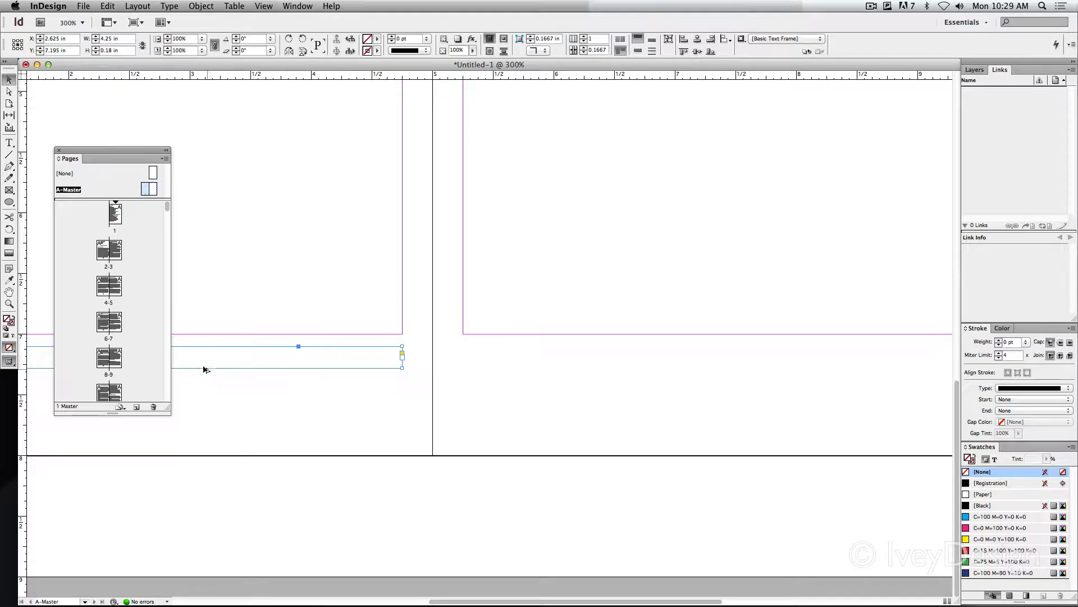
{"action": "left_click_drag", "start_coordinate": [204, 369], "coordinate": [776, 367]}
{"action": "left_click", "coordinate": [686, 415]}
{"action": "key", "text": "super+0"}
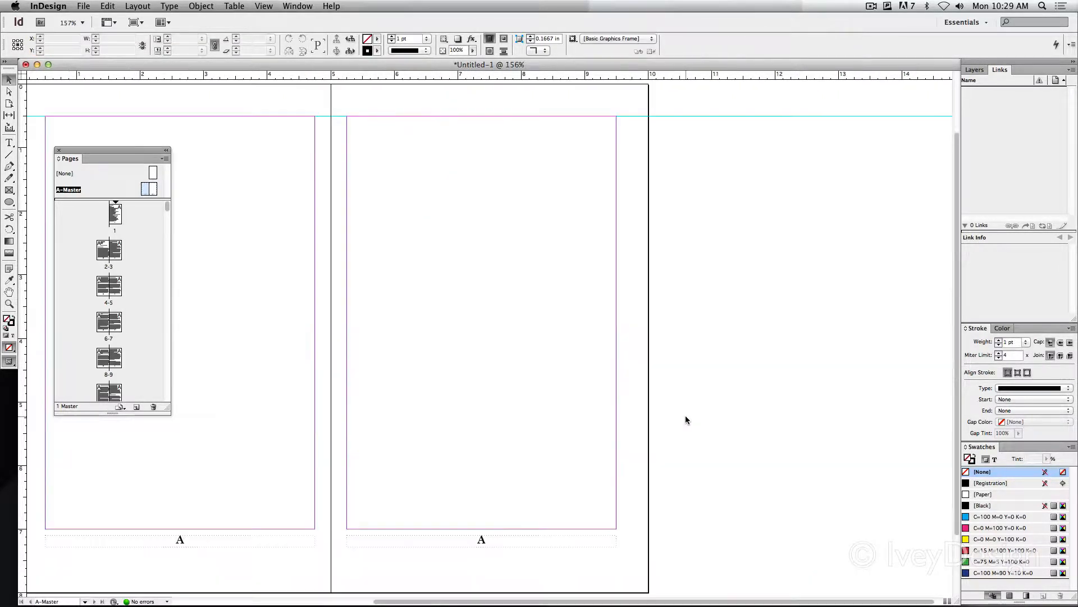
Examine the automatic page numbers at the foot of the document spreads from pages 2-3 through 6-7
{"action": "key", "text": "super+minus"}
{"action": "left_click_drag", "start_coordinate": [608, 414], "coordinate": [737, 348]}
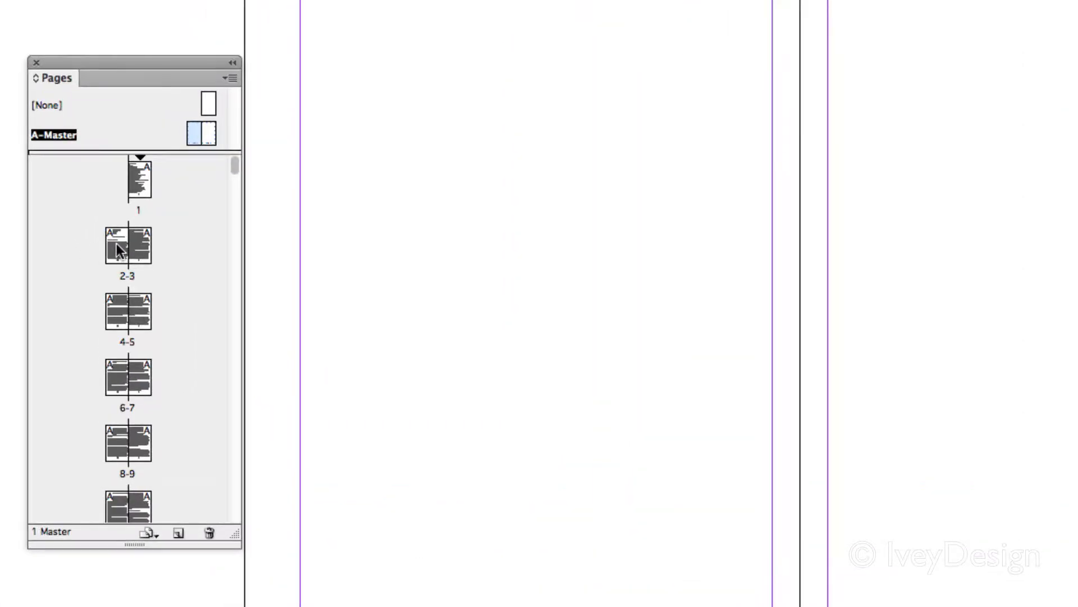
{"action": "double_click", "coordinate": [116, 243]}
{"action": "left_click_drag", "start_coordinate": [539, 545], "coordinate": [501, 288]}
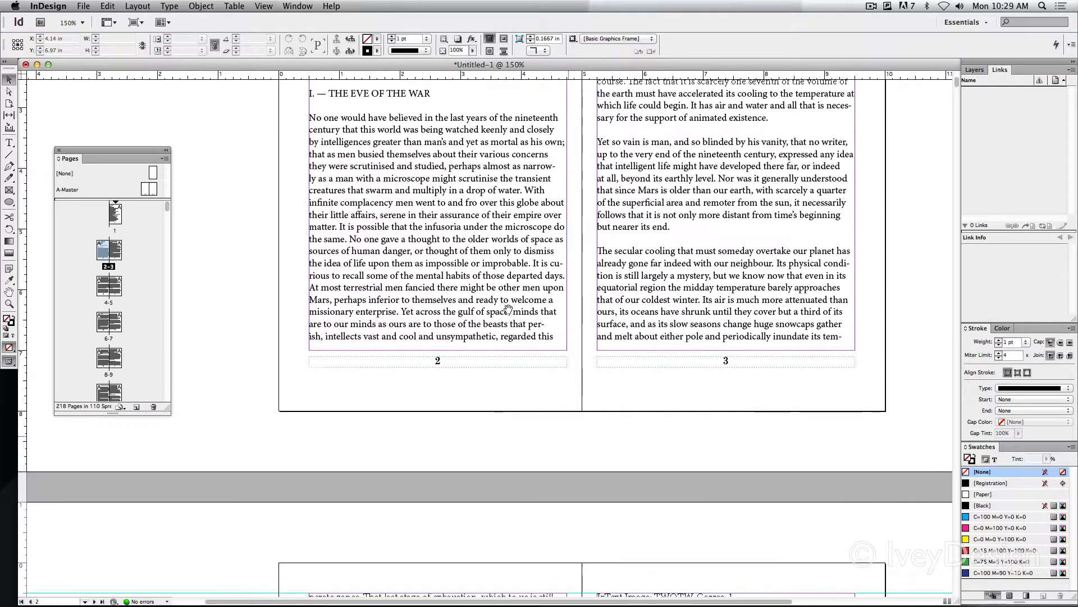
{"action": "left_click_drag", "start_coordinate": [615, 439], "coordinate": [591, 84]}
{"action": "left_click_drag", "start_coordinate": [640, 514], "coordinate": [630, 154]}
{"action": "left_click_drag", "start_coordinate": [606, 584], "coordinate": [613, 335]}
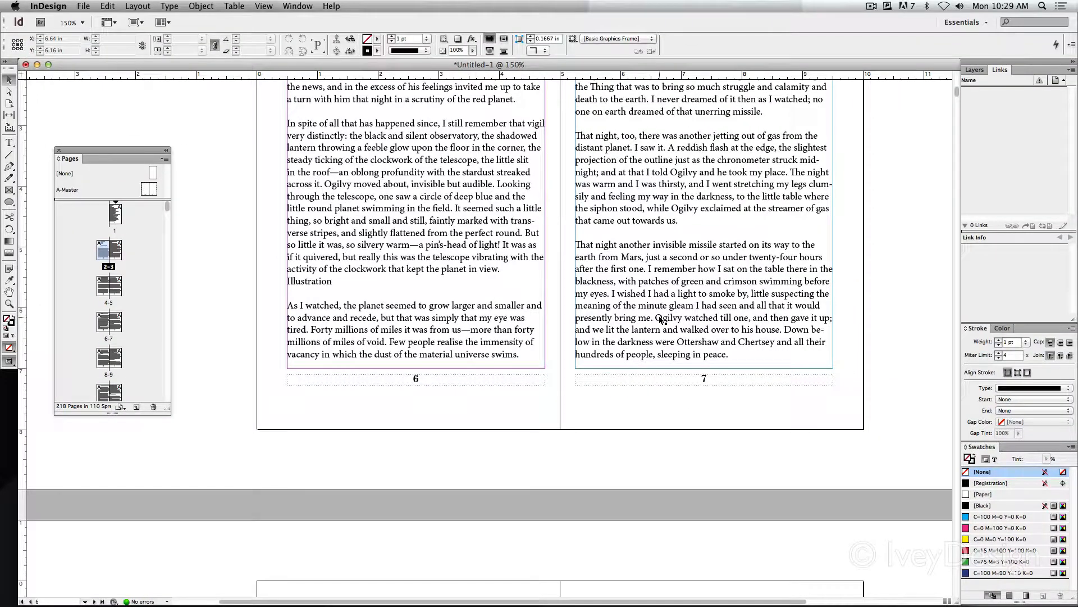
On the A-Master's left page, add a header text frame about 2 in wide above the inner top margin corner reading "War of the Worlds"
{"action": "double_click", "coordinate": [149, 188]}
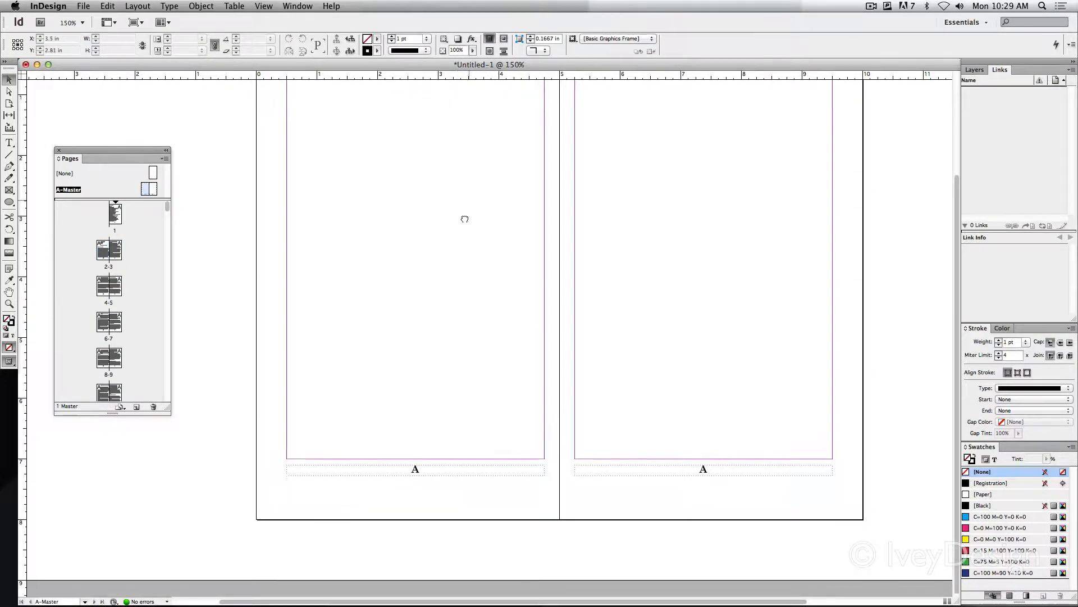
{"action": "left_click_drag", "start_coordinate": [464, 219], "coordinate": [434, 328]}
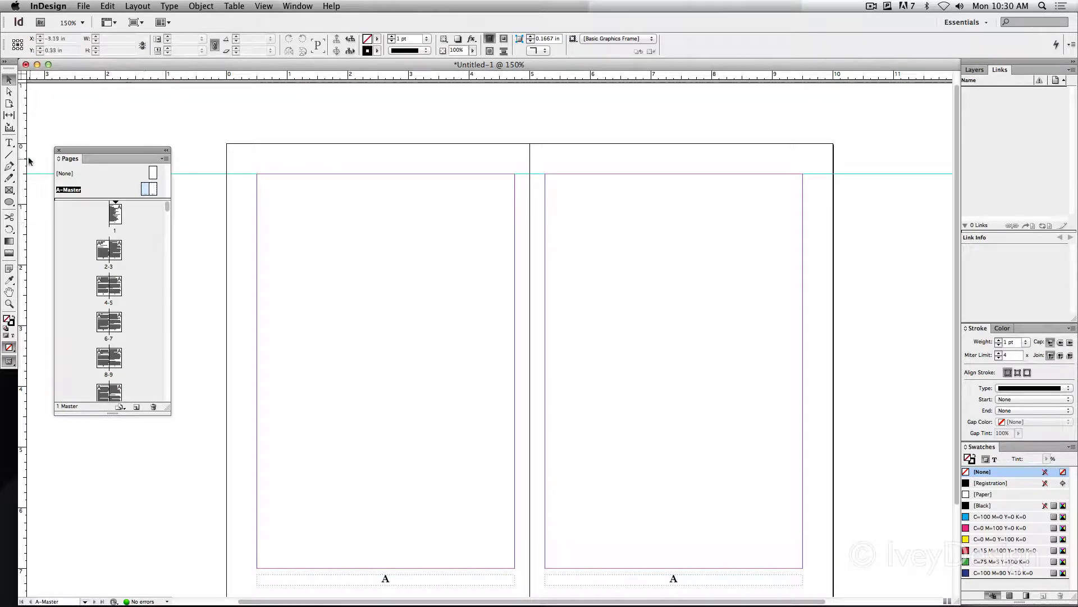
{"action": "key", "text": "t"}
{"action": "left_click_drag", "start_coordinate": [513, 163], "coordinate": [390, 175]}
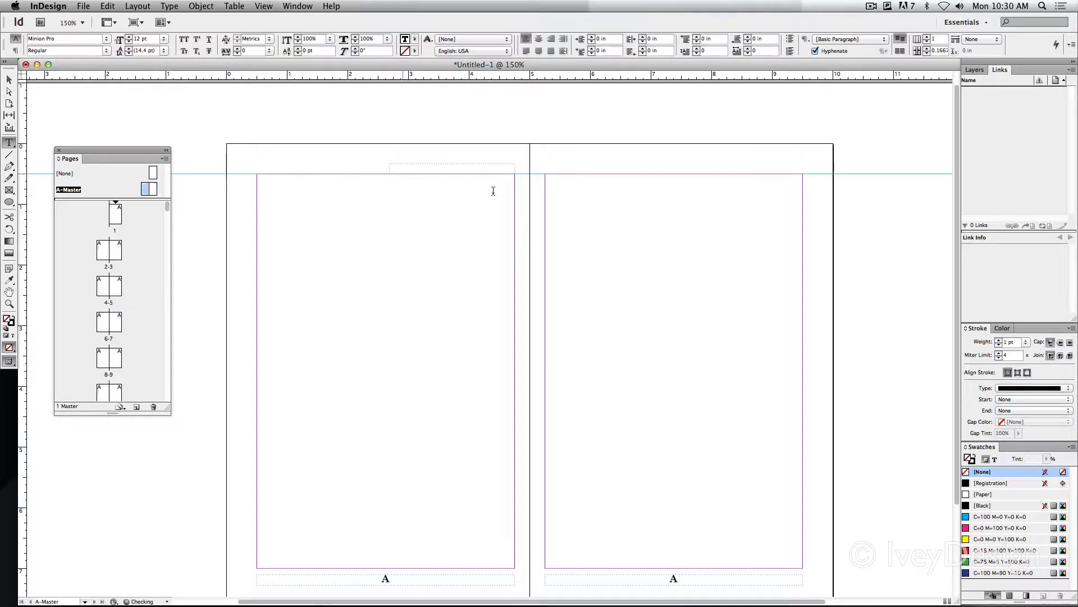
{"action": "type", "text": "War of the Worlds"}
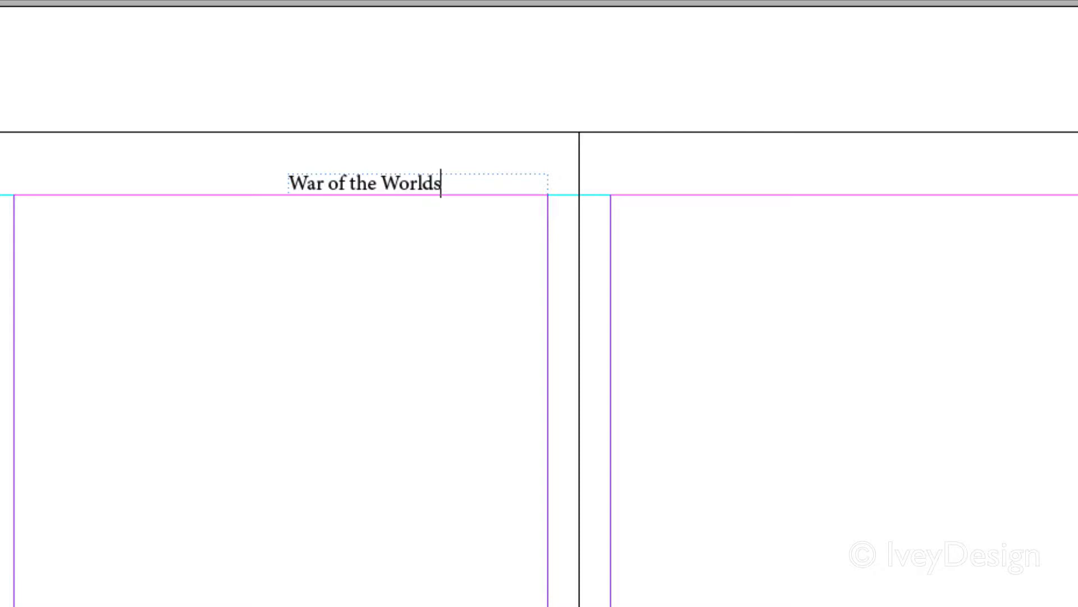
Format the "War of the Worlds" header text as Italic and align it right
{"action": "key", "text": "super+a"}
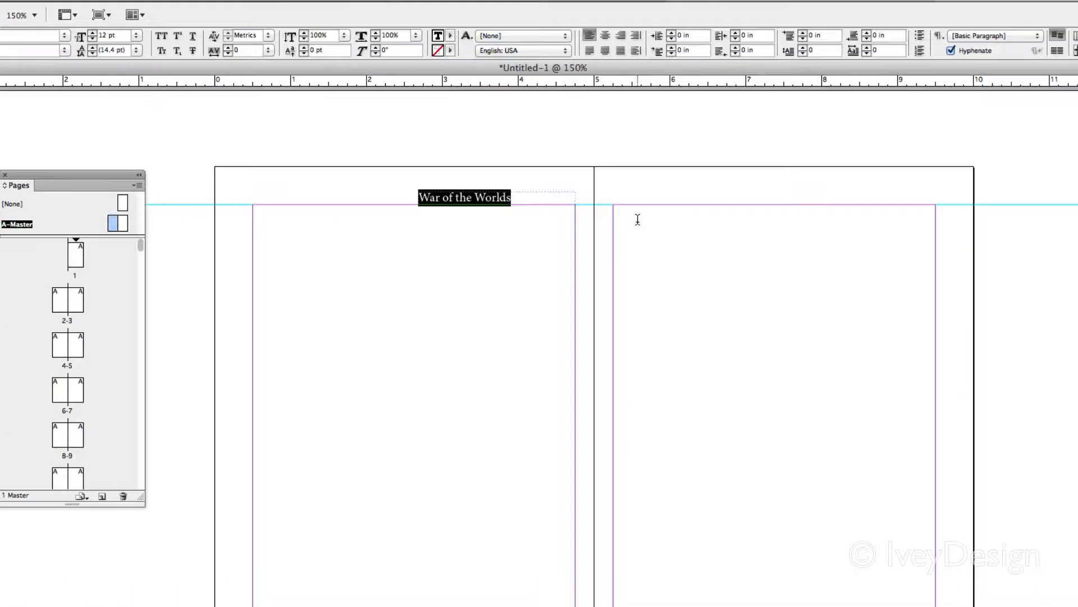
{"action": "left_click", "coordinate": [79, 51]}
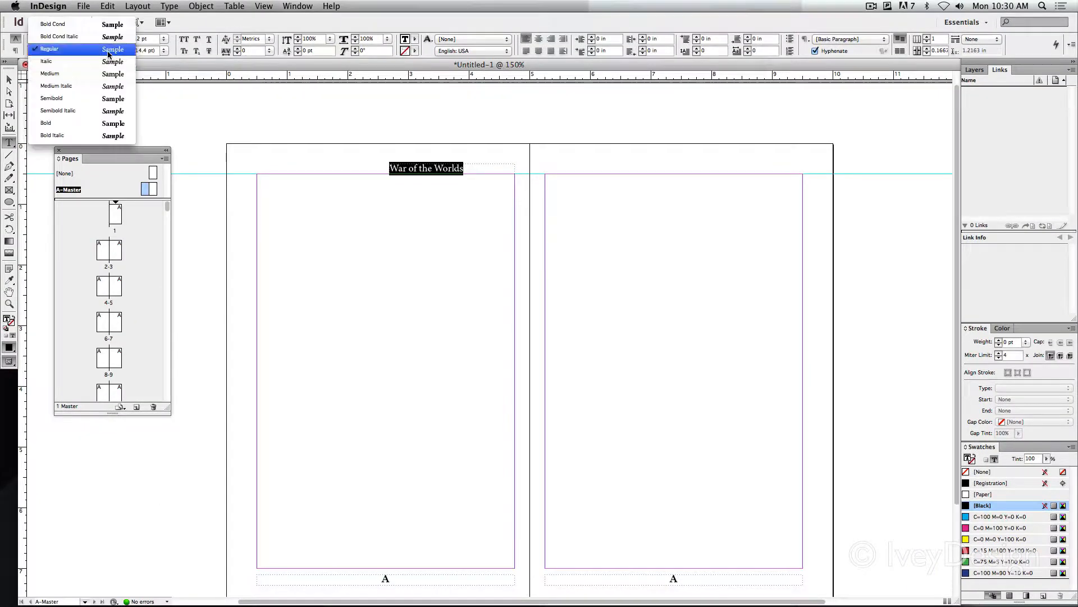
{"action": "left_click", "coordinate": [123, 71]}
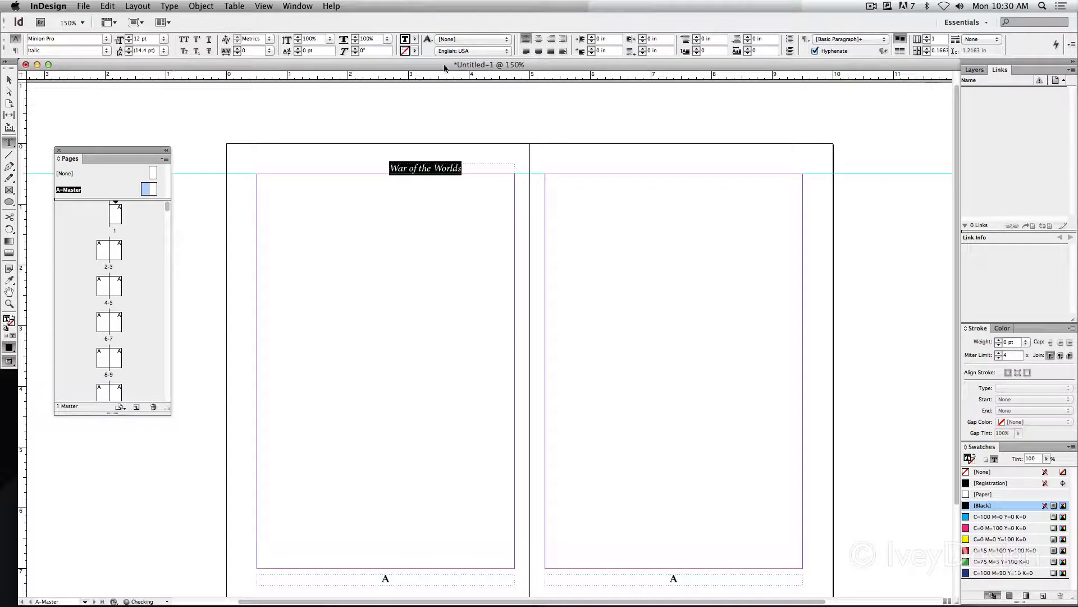
{"action": "left_click", "coordinate": [551, 39]}
{"action": "left_click", "coordinate": [9, 80]}
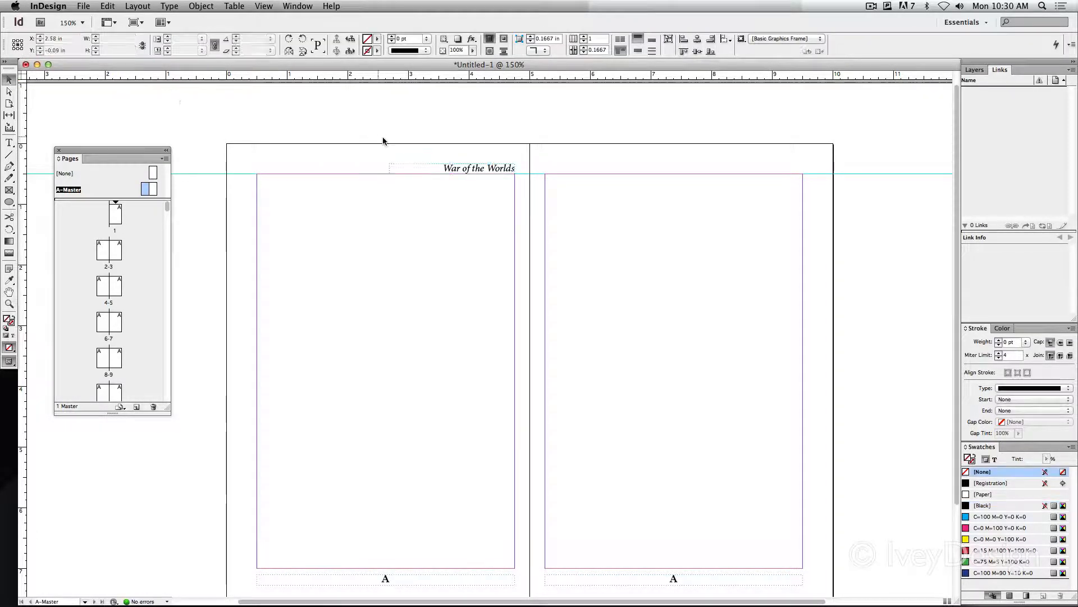
Duplicate the "War of the Worlds" header frame to the A-Master's right page at the inner margin and change its text to "H. G. Wells"
{"action": "left_click_drag", "start_coordinate": [461, 172], "coordinate": [622, 176]}
{"action": "double_click", "coordinate": [630, 168]}
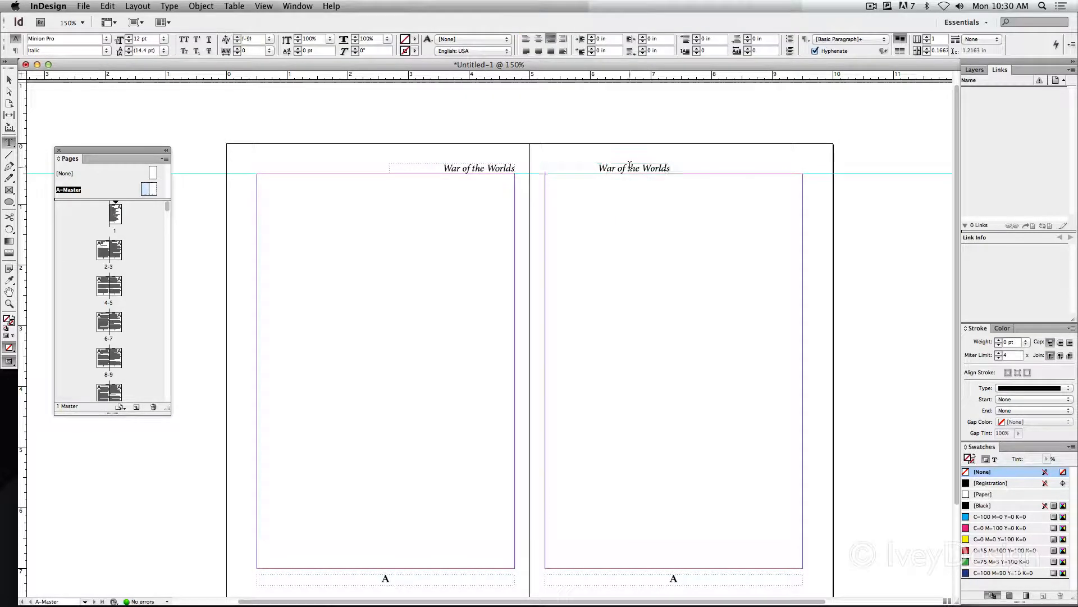
{"action": "key", "text": "super+a"}
{"action": "type", "text": "H. G."}
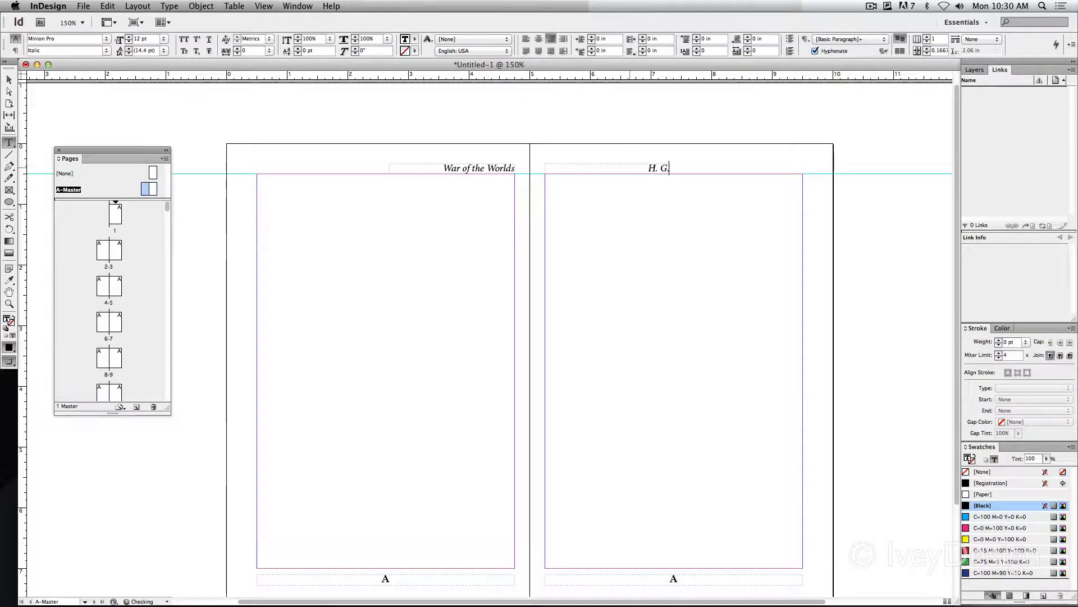
{"action": "type", "text": " Wells"}
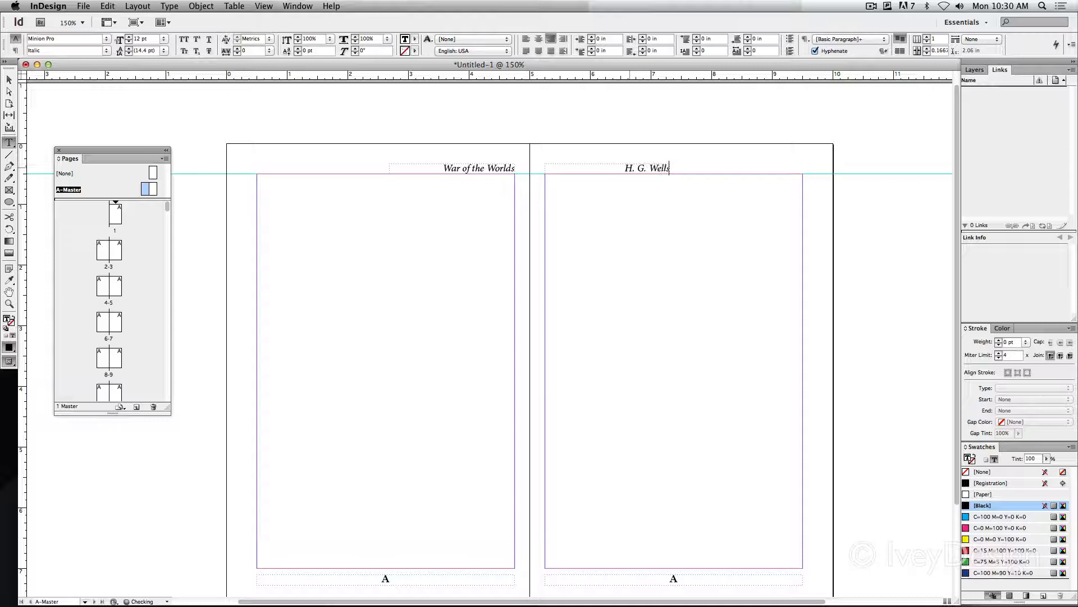
Align the "H. G. Wells" header text left and deselect its frame
{"action": "key", "text": "super+a"}
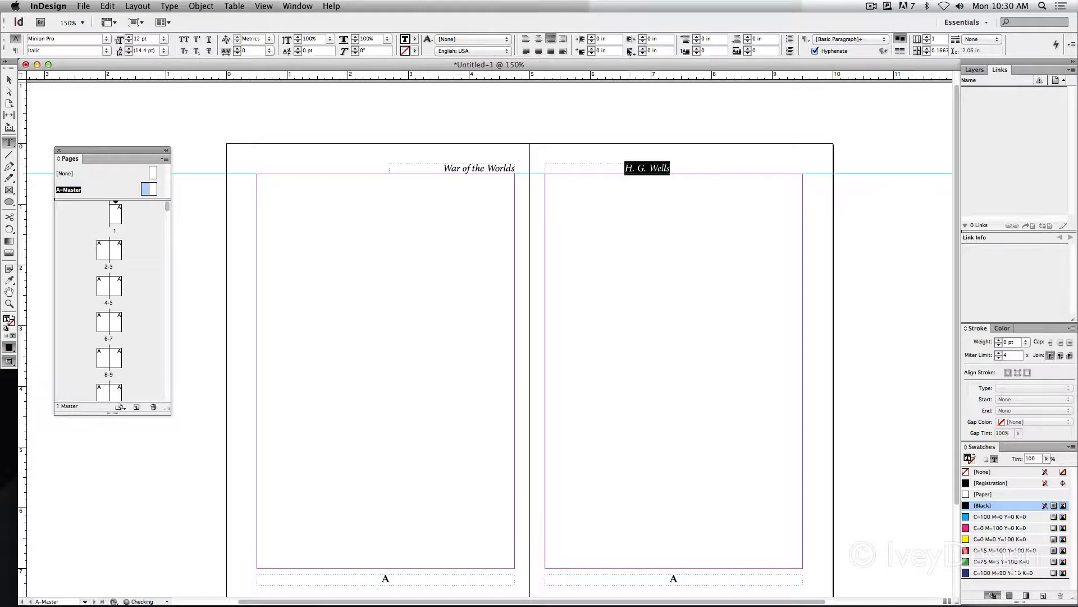
{"action": "left_click", "coordinate": [526, 39]}
{"action": "left_click", "coordinate": [9, 80]}
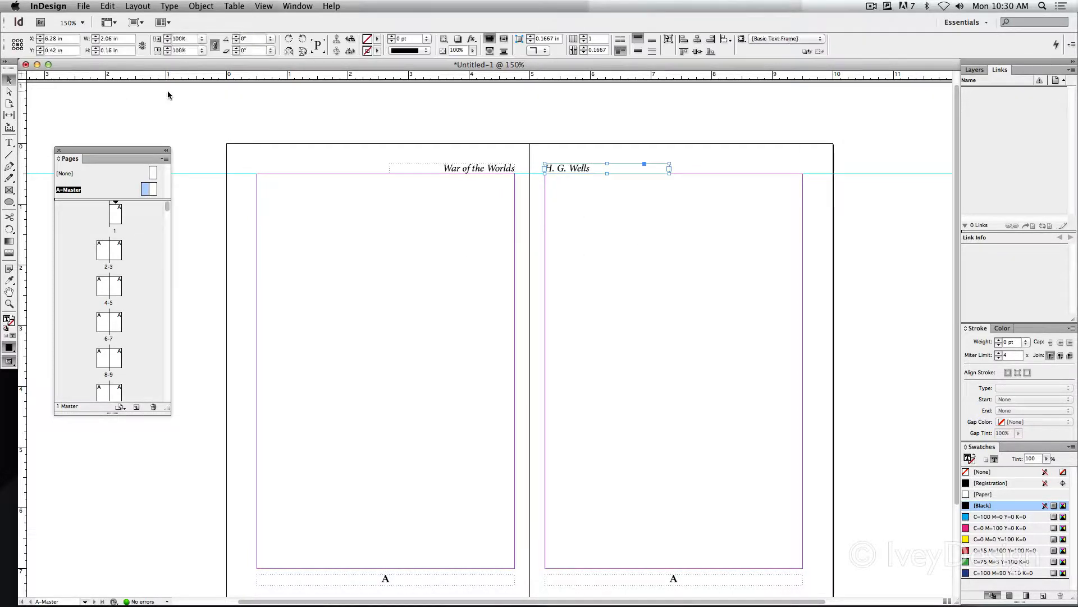
{"action": "left_click", "coordinate": [168, 90]}
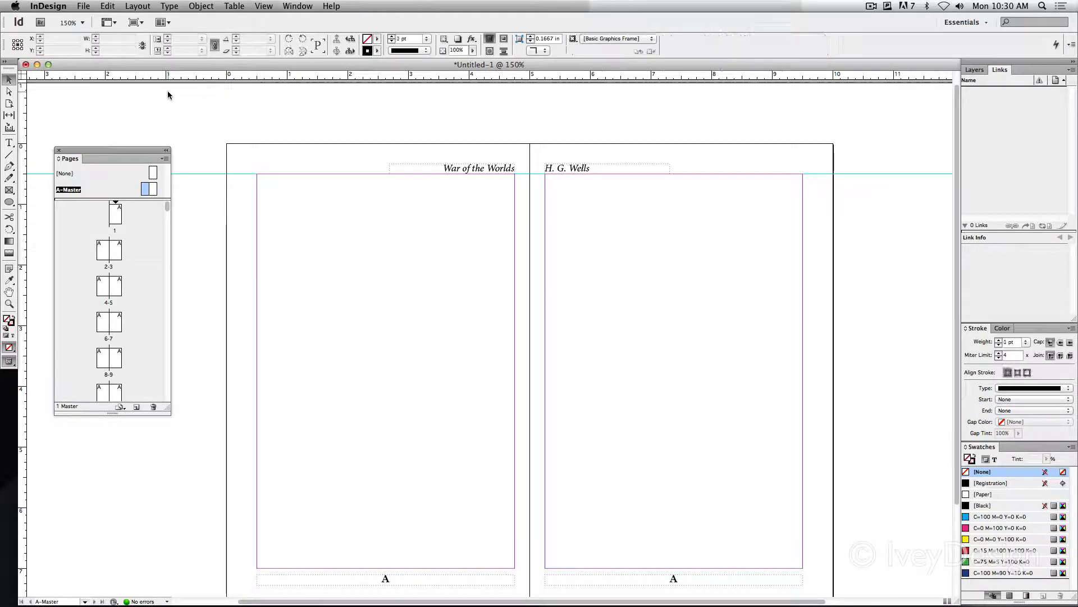
Nudge both header frames up three increments, away from the text frames on the A-Master
{"action": "left_click", "coordinate": [496, 167]}
{"action": "left_click", "coordinate": [578, 168], "text": "shift"}
{"action": "key", "text": "Up"}
{"action": "key", "text": "Up"}
{"action": "key", "text": "Up"}
{"action": "left_click", "coordinate": [579, 217]}
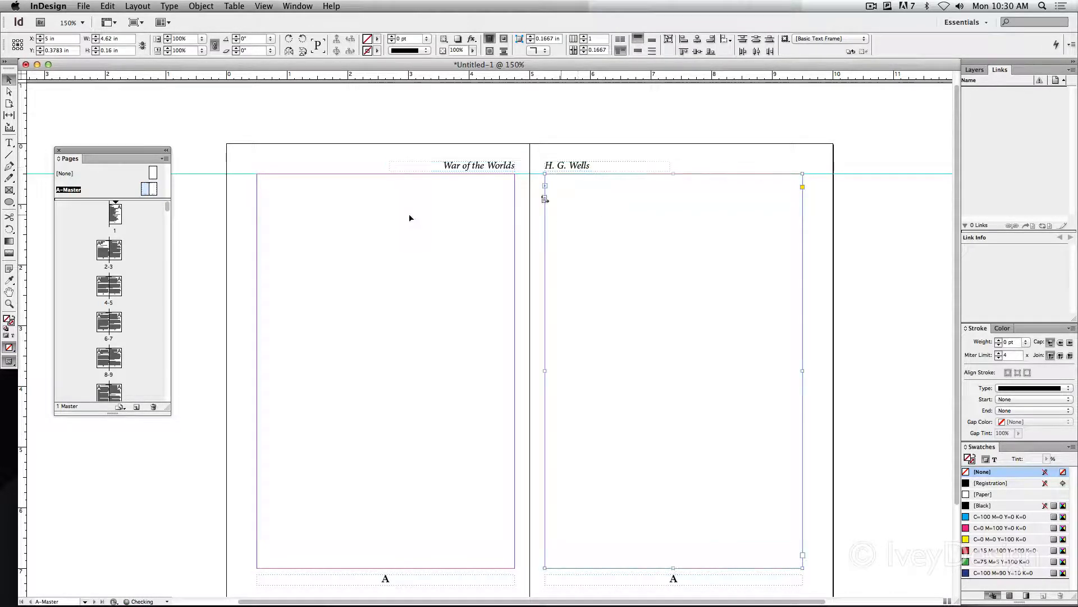
Draw a 1 pt horizontal line about 3.04 in long from the left page's outer margin to the start of "War of the Worlds"
{"action": "left_click", "coordinate": [9, 155]}
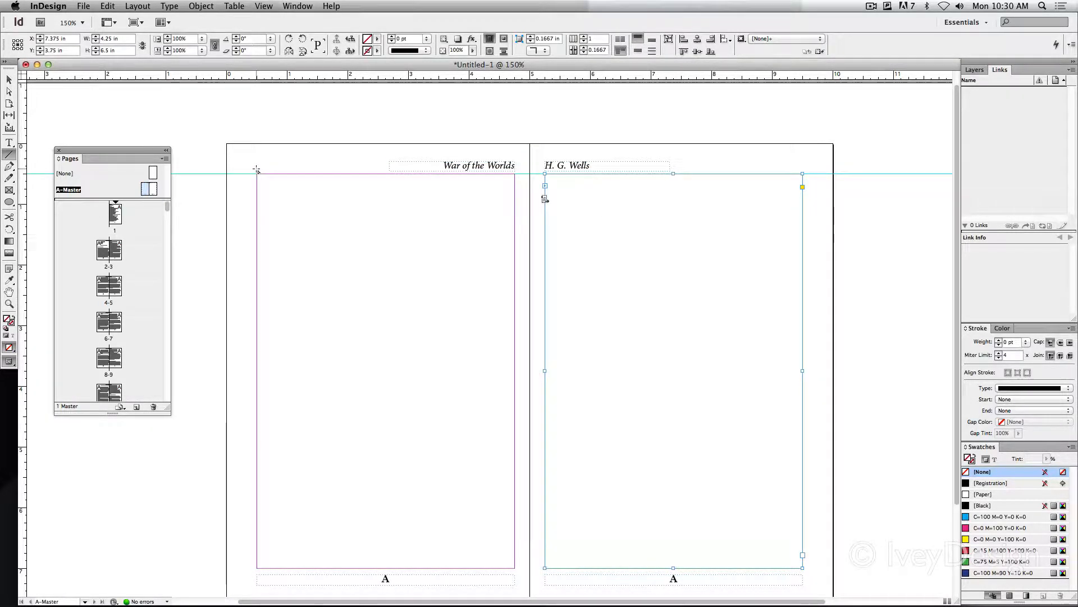
{"action": "left_click_drag", "start_coordinate": [258, 172], "coordinate": [442, 180]}
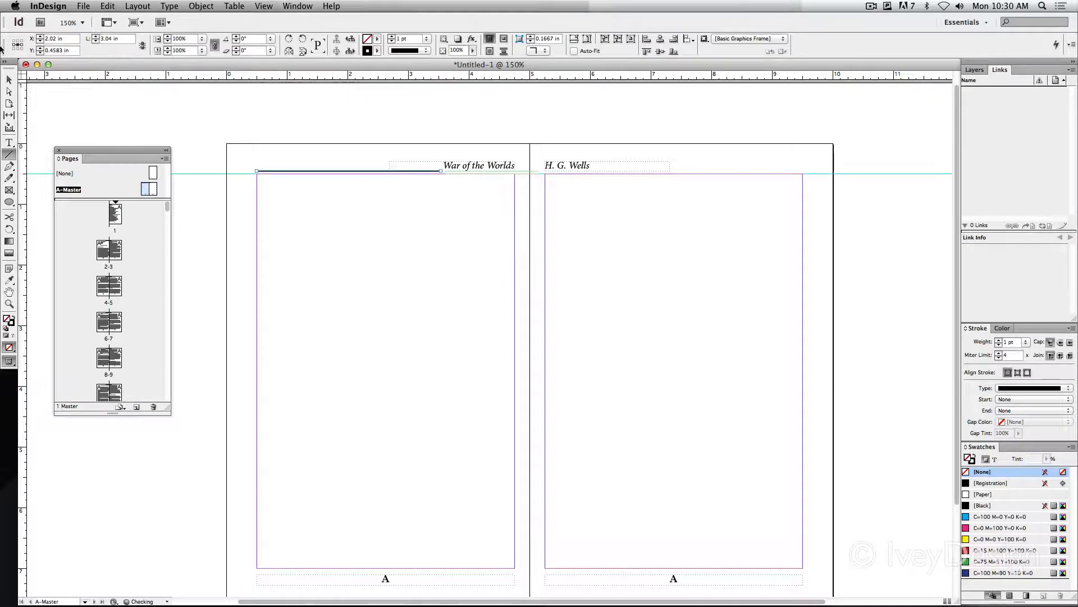
{"action": "left_click", "coordinate": [9, 79]}
Raise the line to header-text height and duplicate it on the right page, filling the space from "H. G. Wells" to the outer margin
{"action": "left_click_drag", "start_coordinate": [308, 170], "coordinate": [592, 167]}
{"action": "left_click", "coordinate": [310, 161]}
{"action": "left_click", "coordinate": [503, 119]}
{"action": "left_click", "coordinate": [619, 166]}
{"action": "left_click", "coordinate": [570, 142]}
{"action": "left_click_drag", "start_coordinate": [511, 289], "coordinate": [519, 266]}
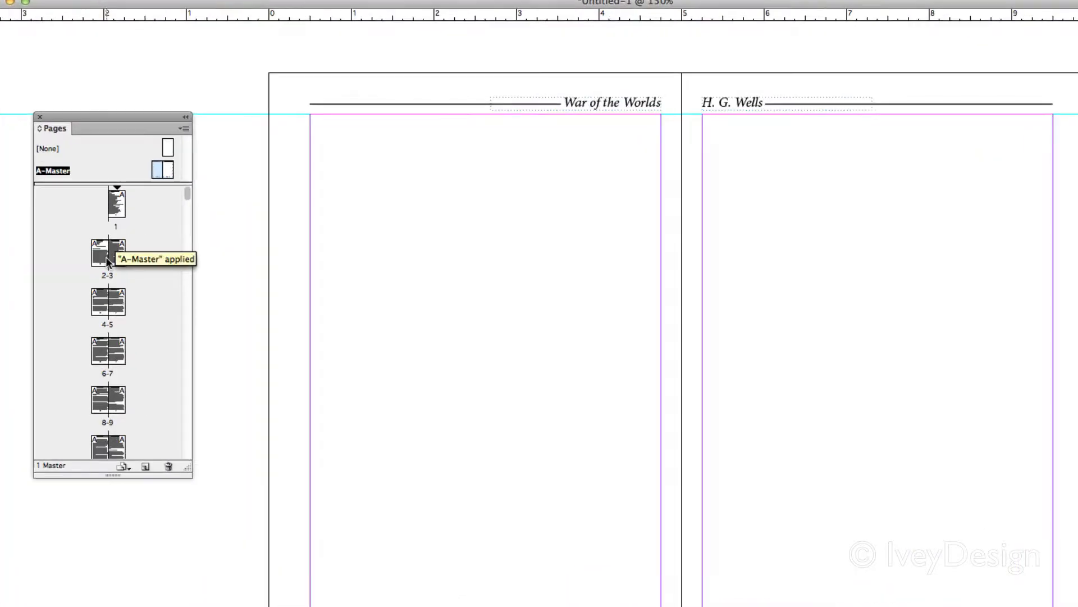
Examine the running headers, lines and page numbers on the document spreads for pages 2-3 and 4-5
{"action": "double_click", "coordinate": [104, 257]}
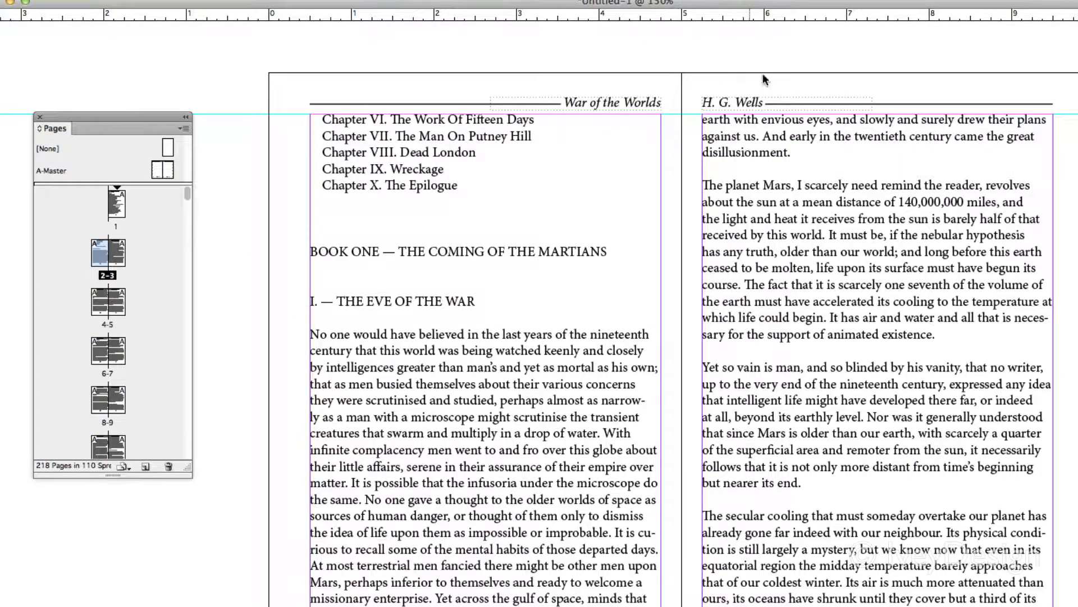
{"action": "scroll", "coordinate": [545, 293], "scroll_direction": "down", "scroll_amount": 10}
{"action": "left_click_drag", "start_coordinate": [536, 476], "coordinate": [527, 152]}
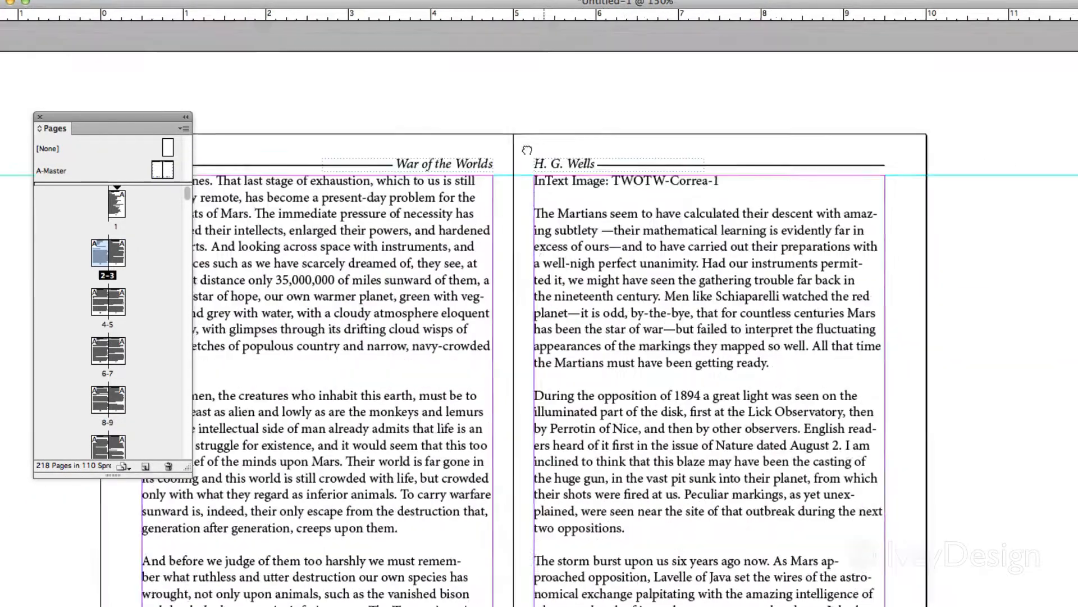
{"action": "left_click_drag", "start_coordinate": [561, 605], "coordinate": [549, 289]}
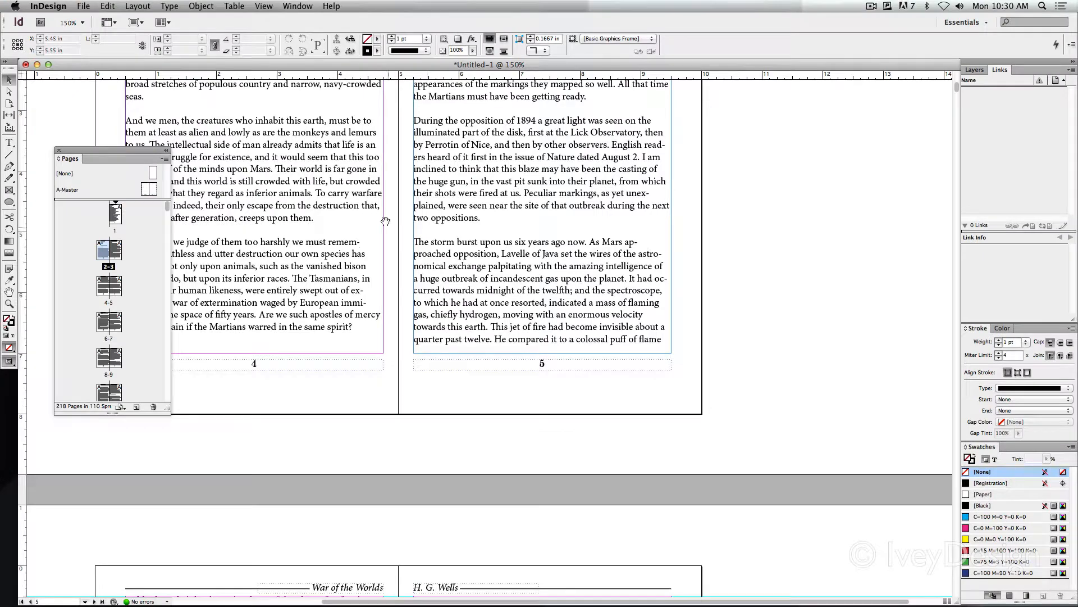
{"action": "left_click_drag", "start_coordinate": [385, 221], "coordinate": [474, 359]}
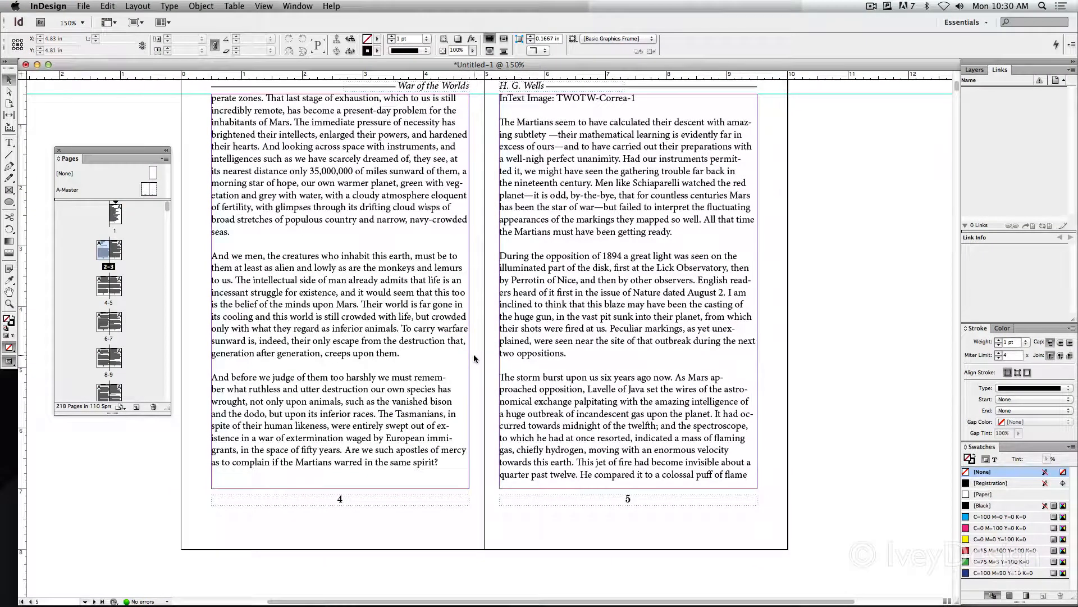
{"action": "scroll", "coordinate": [473, 358], "scroll_direction": "up", "scroll_amount": 5}
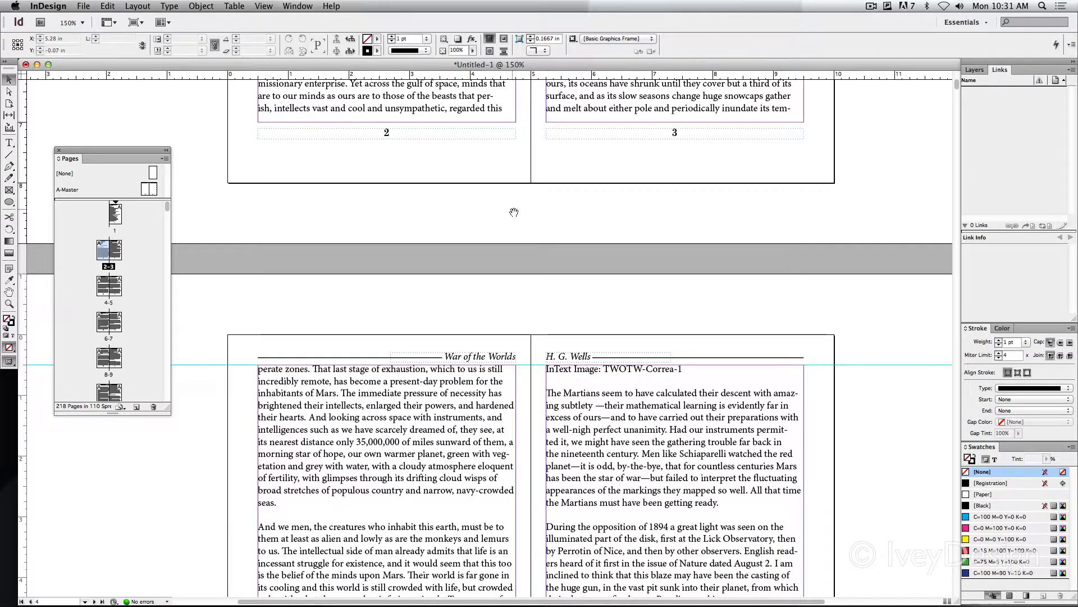
{"action": "scroll", "coordinate": [387, 333], "scroll_direction": "up", "scroll_amount": 10}
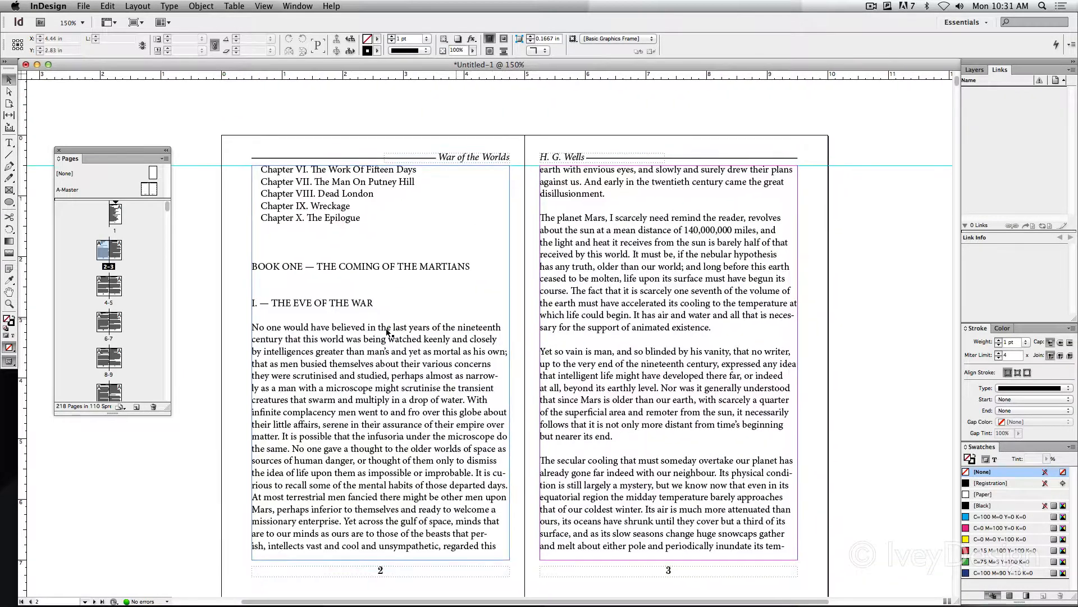
View the pages 2-3 spread in Preview mode without guides and frame edges, and return to Normal mode
{"action": "left_click", "coordinate": [9, 361]}
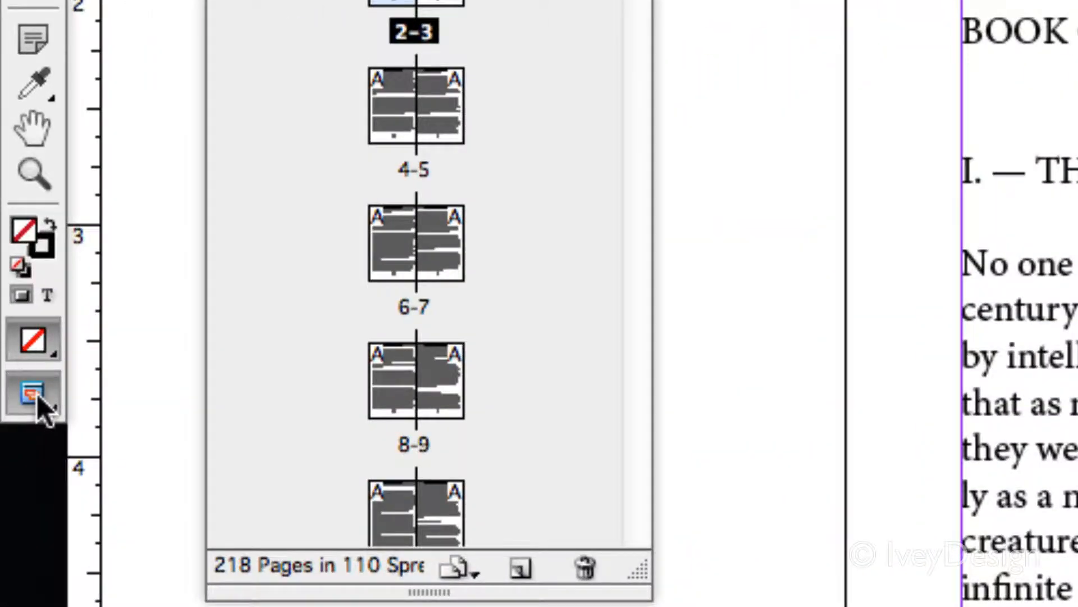
{"action": "left_click", "coordinate": [36, 392]}
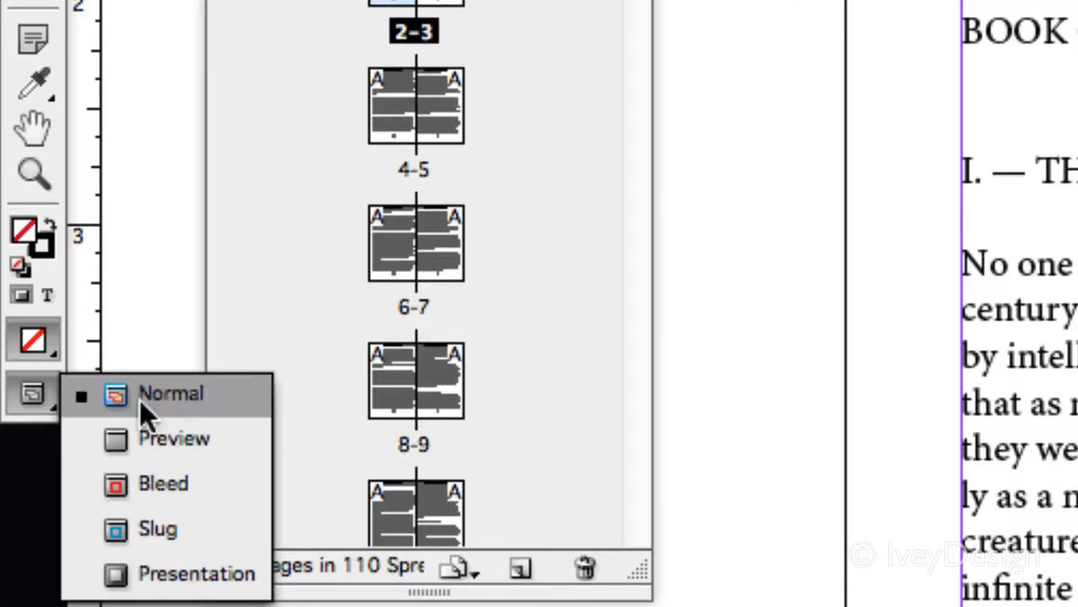
{"action": "left_click", "coordinate": [184, 439]}
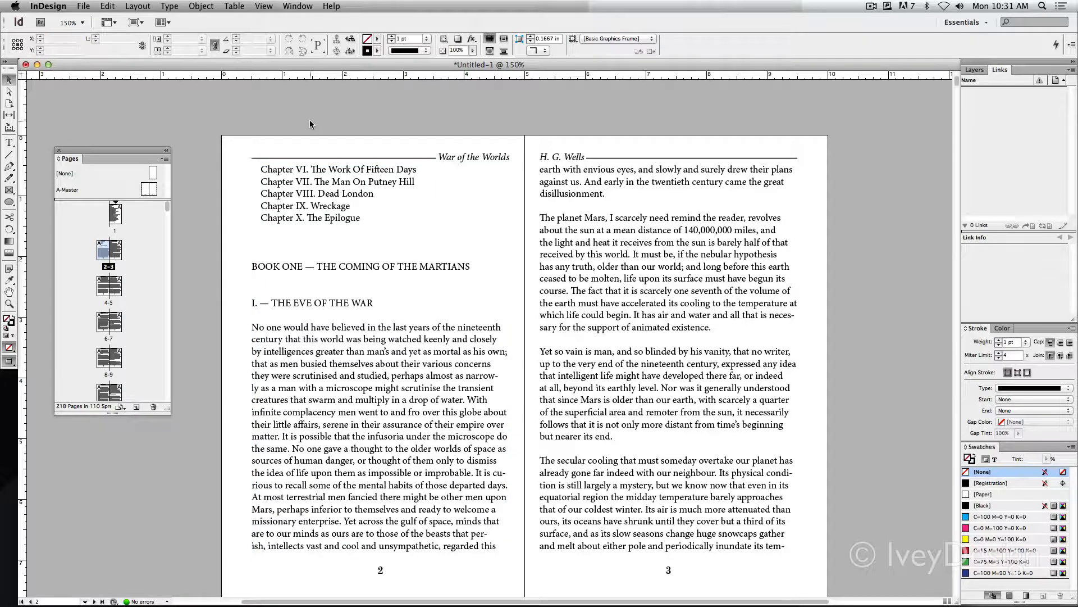
{"action": "key", "text": "w"}
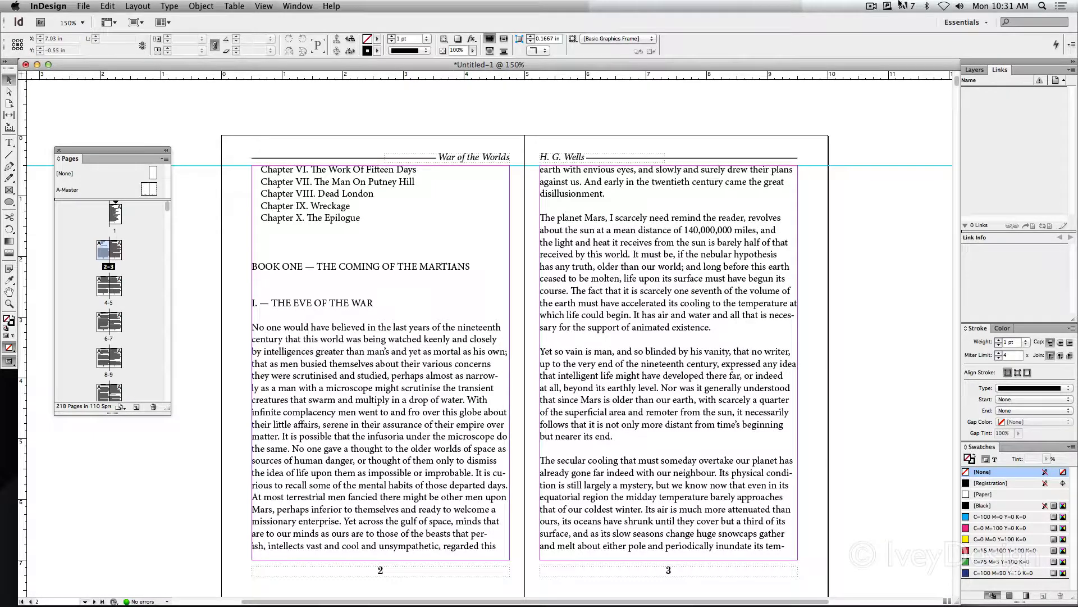
{"action": "left_click", "coordinate": [871, 6]}
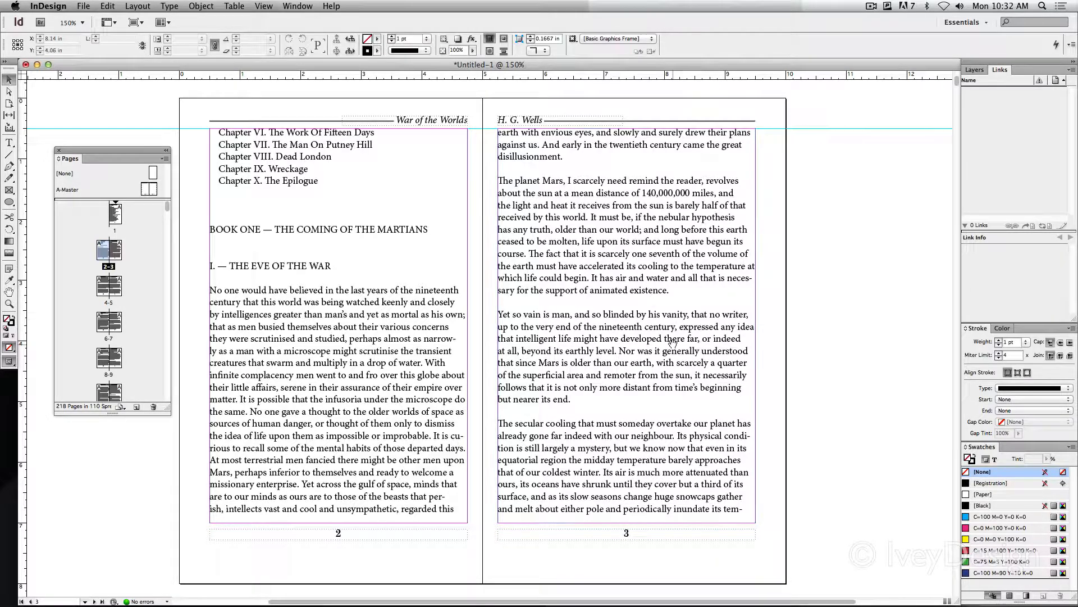
Show the Paragraph Styles and place them on the pasteboard, clear of the text on page 3
{"action": "scroll", "coordinate": [490, 245], "scroll_direction": "down", "scroll_amount": 3}
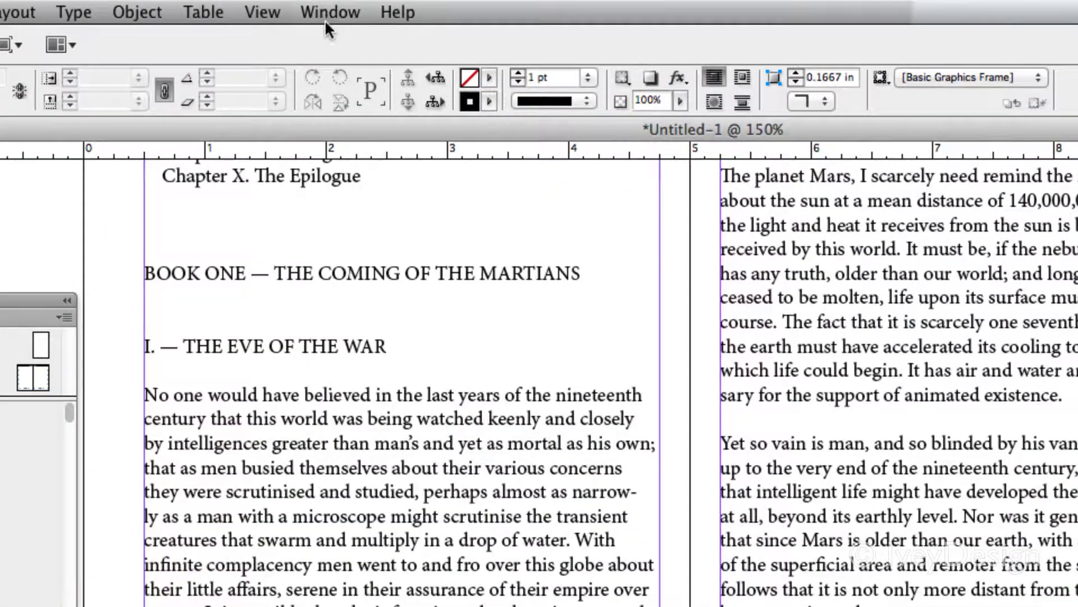
{"action": "left_click", "coordinate": [326, 17]}
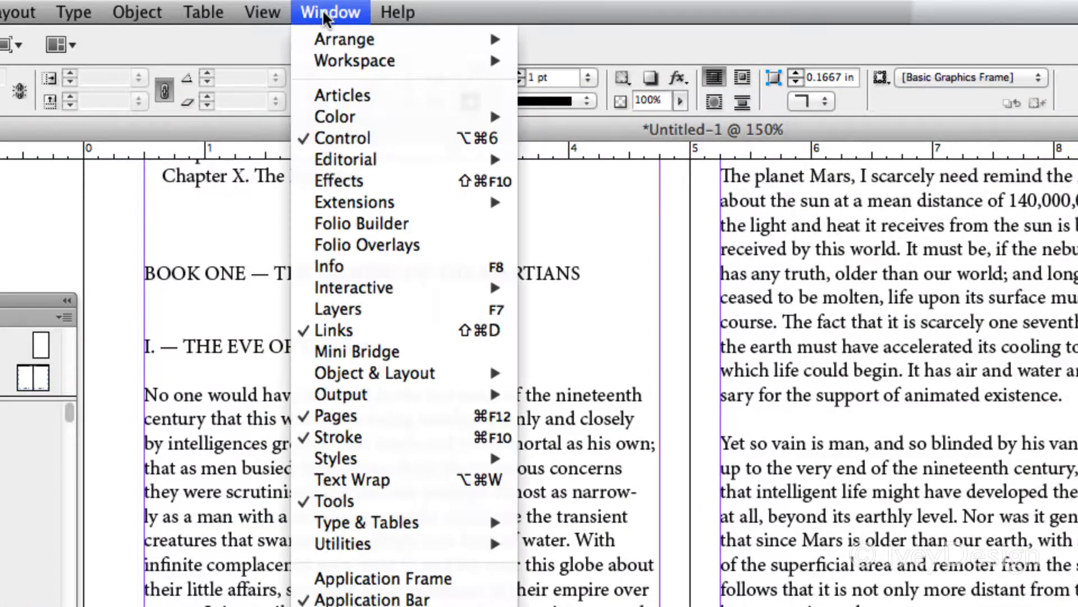
{"action": "mouse_move", "coordinate": [334, 455]}
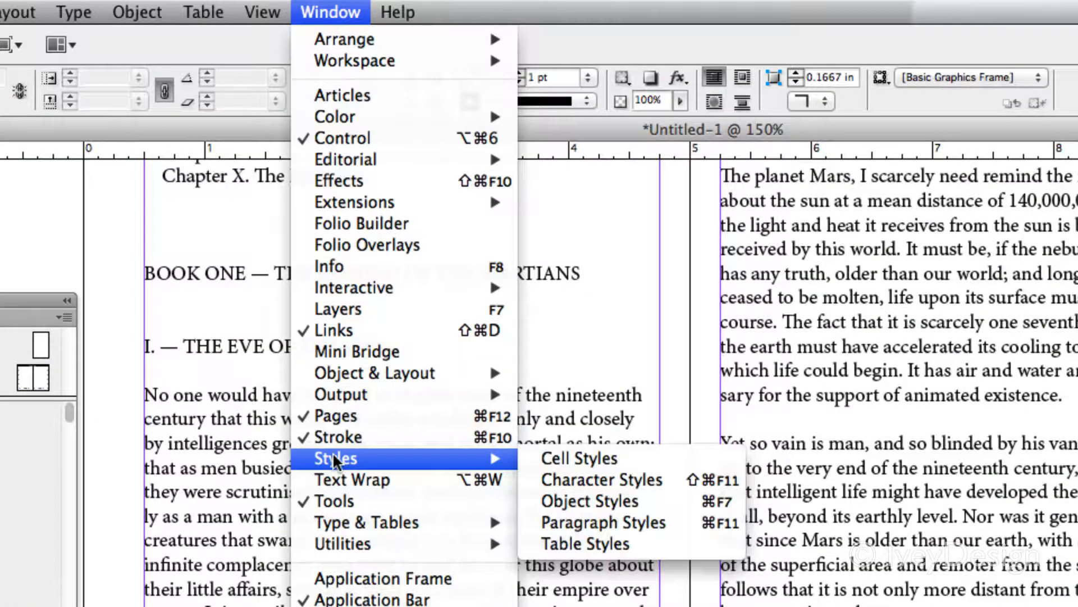
{"action": "left_click", "coordinate": [604, 519]}
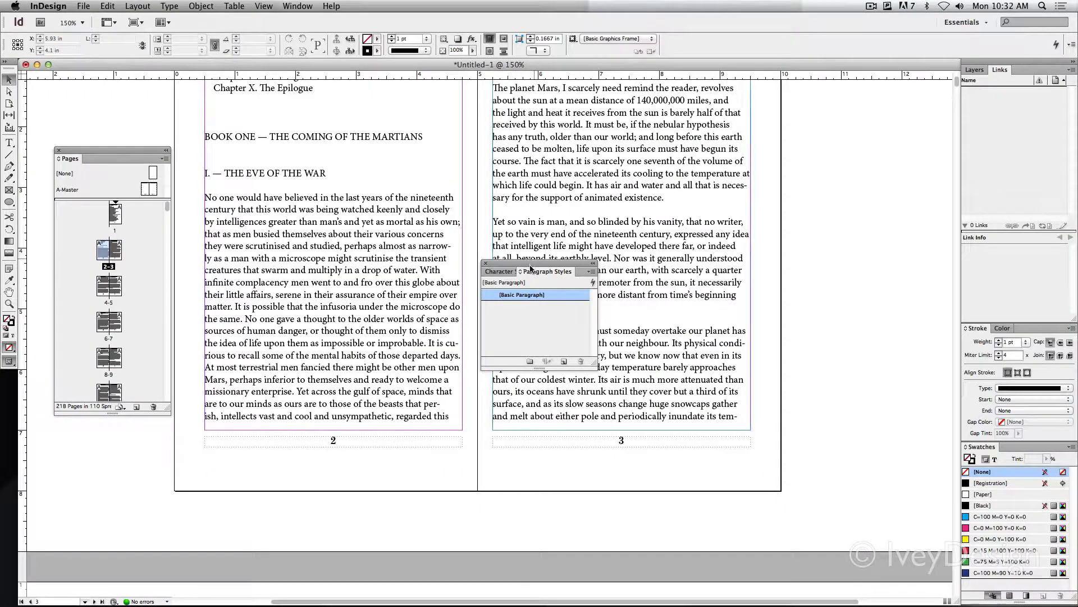
{"action": "left_click_drag", "start_coordinate": [530, 269], "coordinate": [855, 148]}
Change the font of the page 3 paragraph beginning "The planet Mars" to Century Schoolbook Regular
{"action": "scroll", "coordinate": [625, 273], "scroll_direction": "right", "scroll_amount": 4}
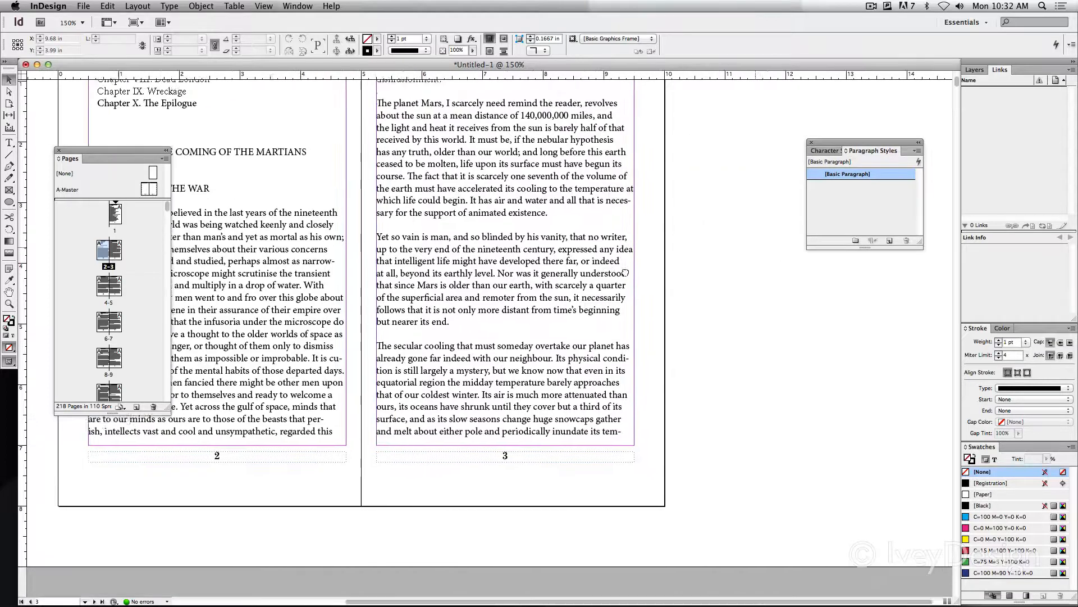
{"action": "left_click_drag", "start_coordinate": [625, 273], "coordinate": [612, 295]}
{"action": "key", "text": "super+equal"}
{"action": "key", "text": "super+equal"}
{"action": "left_click_drag", "start_coordinate": [615, 229], "coordinate": [567, 206]}
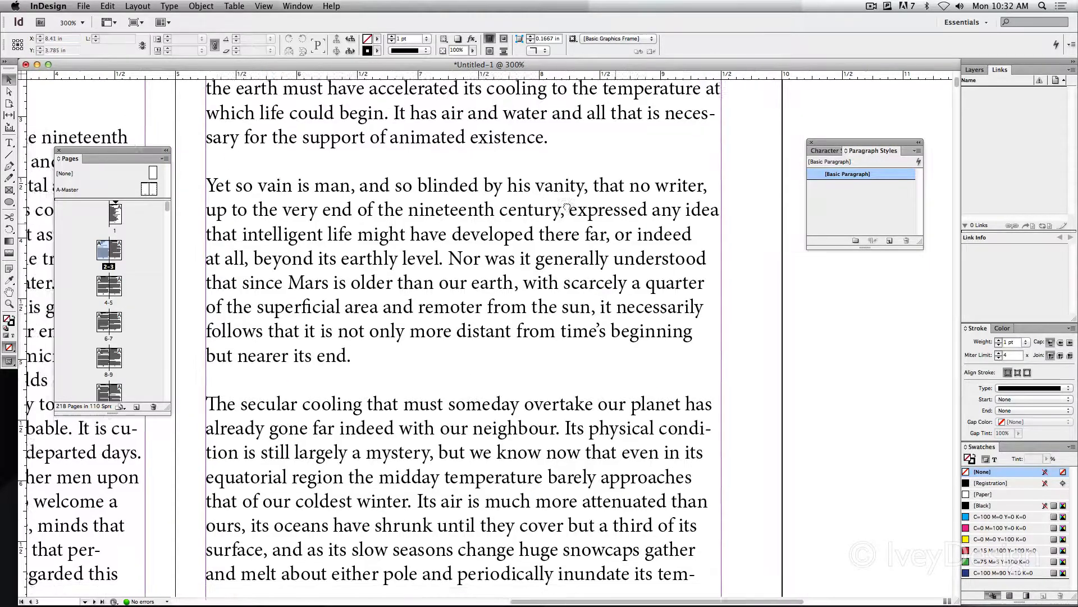
{"action": "scroll", "coordinate": [566, 207], "scroll_direction": "down", "scroll_amount": 2}
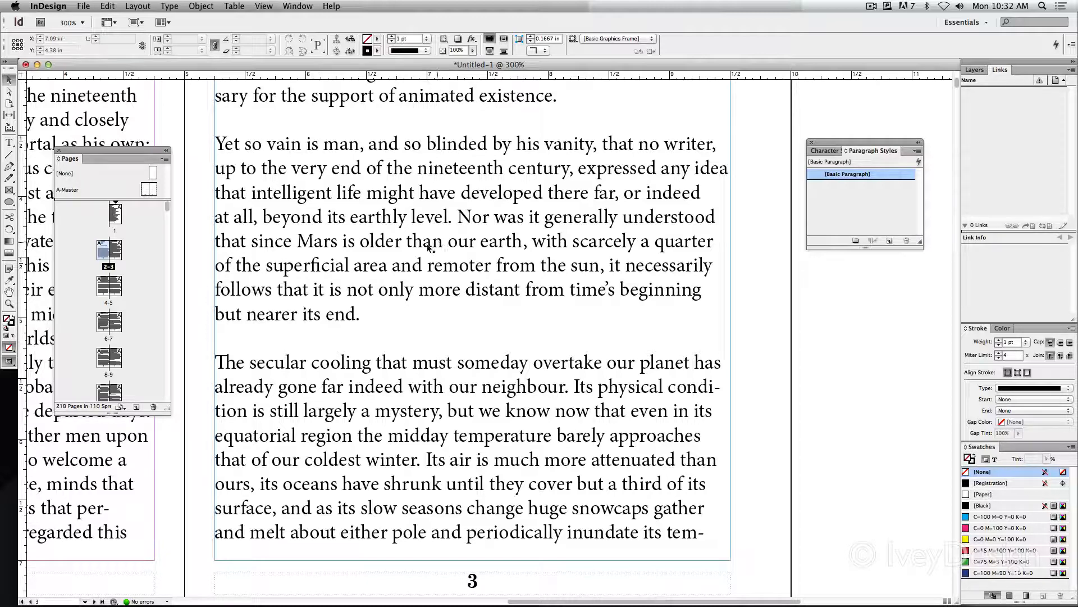
{"action": "scroll", "coordinate": [453, 311], "scroll_direction": "up", "scroll_amount": 10}
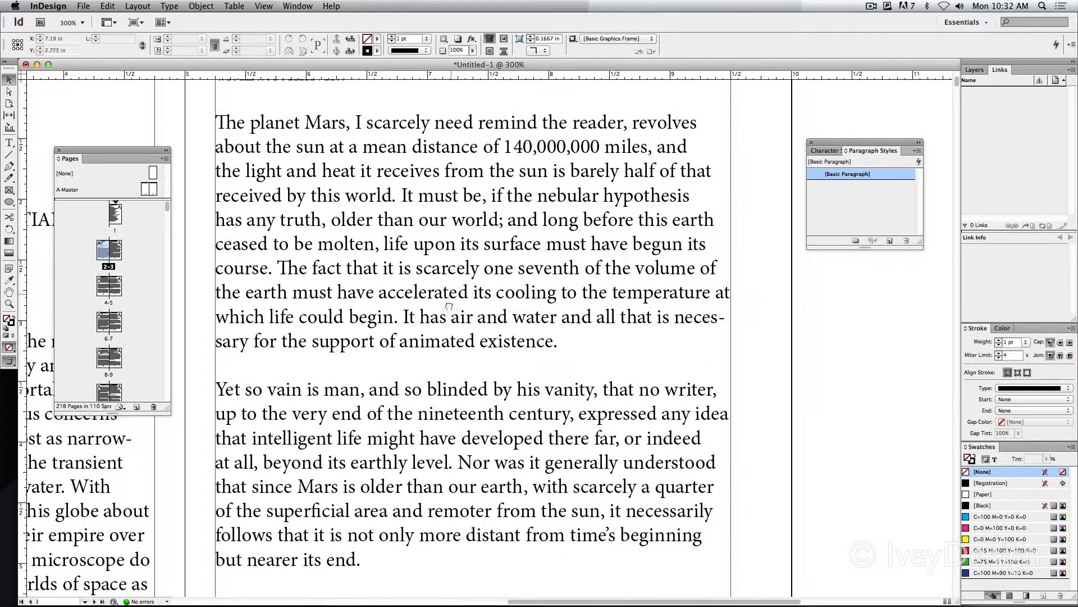
{"action": "left_click", "coordinate": [9, 142]}
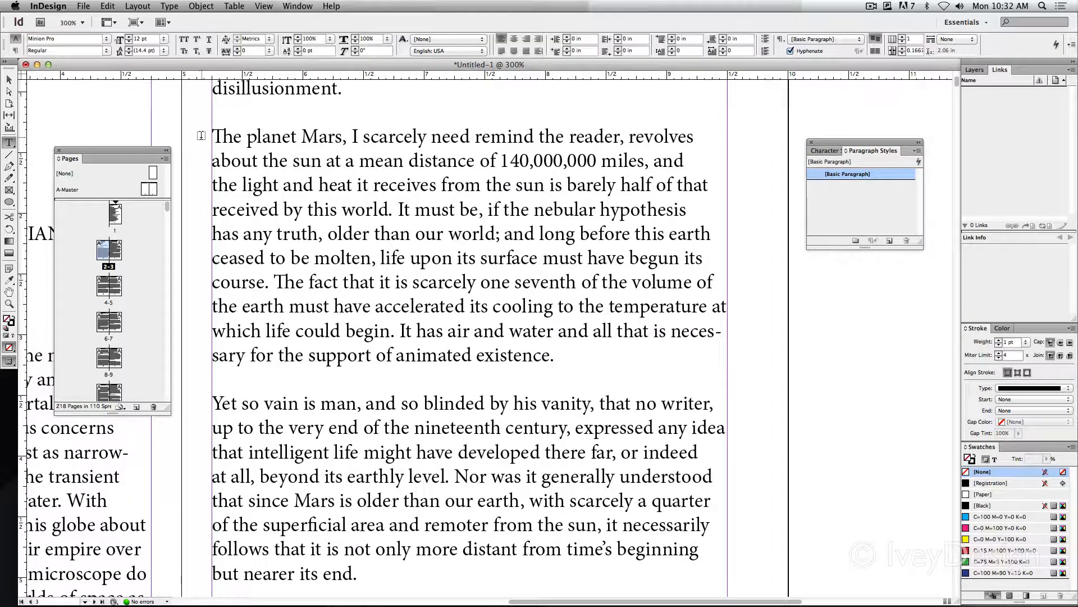
{"action": "left_click_drag", "start_coordinate": [215, 136], "coordinate": [555, 355]}
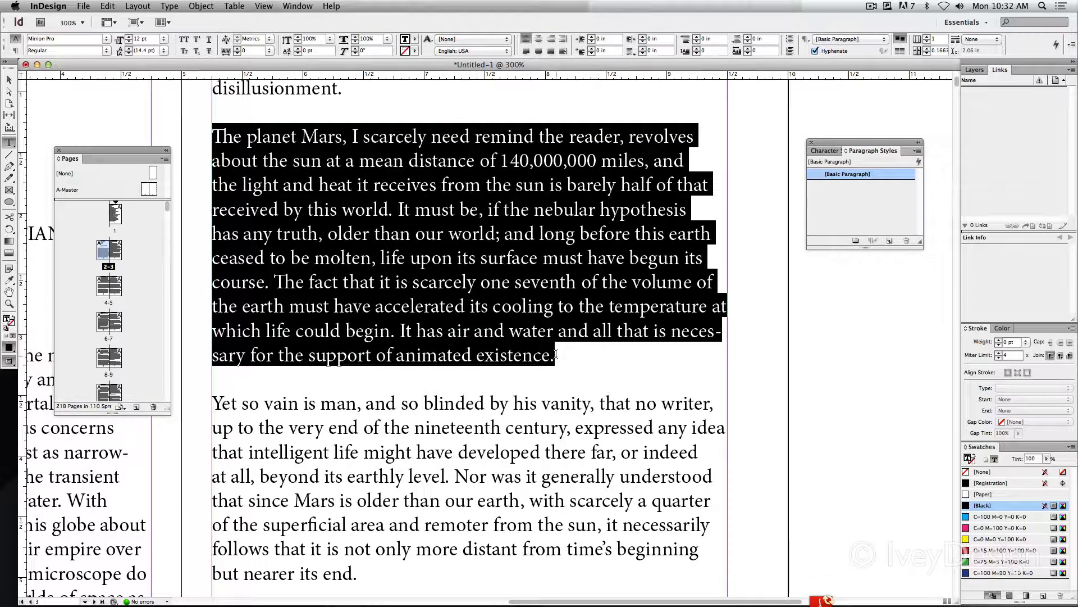
{"action": "left_click_drag", "start_coordinate": [871, 144], "coordinate": [830, 136]}
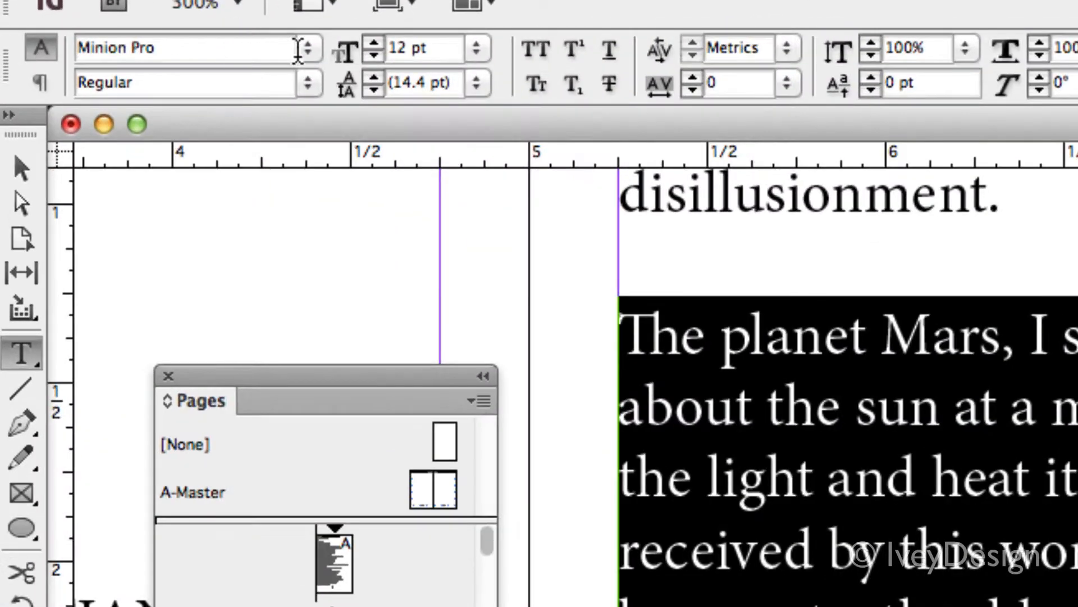
{"action": "left_click", "coordinate": [247, 44]}
{"action": "mouse_move", "coordinate": [296, 109]}
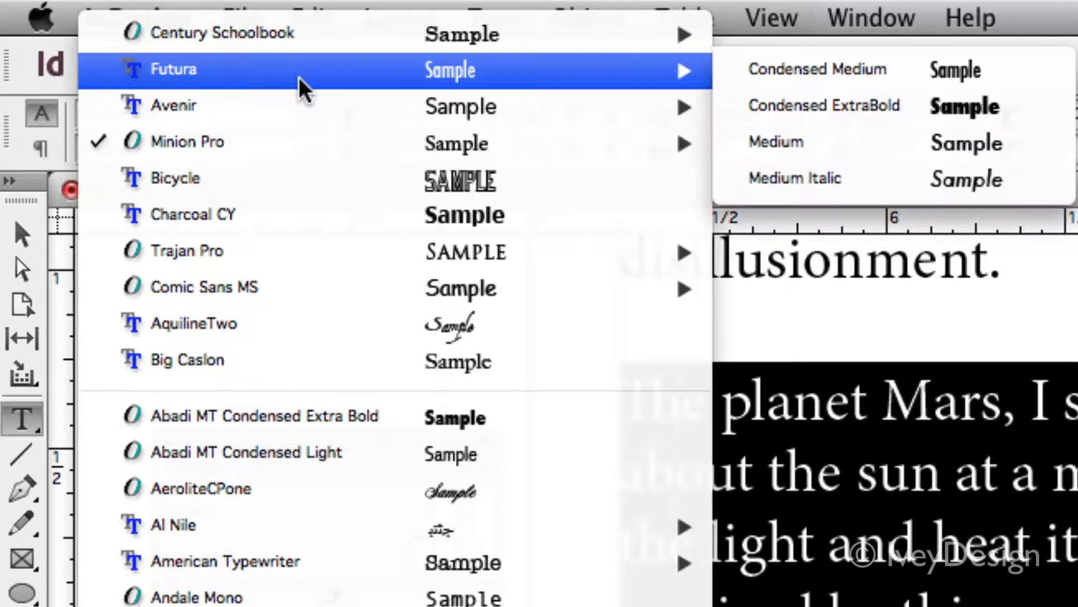
{"action": "mouse_move", "coordinate": [275, 42]}
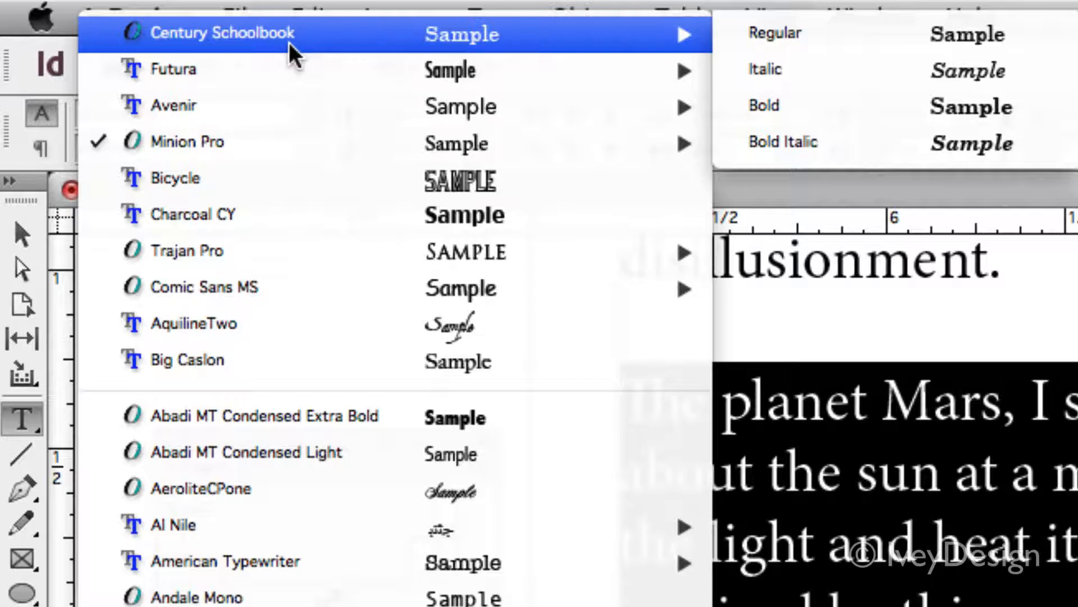
{"action": "left_click", "coordinate": [779, 34]}
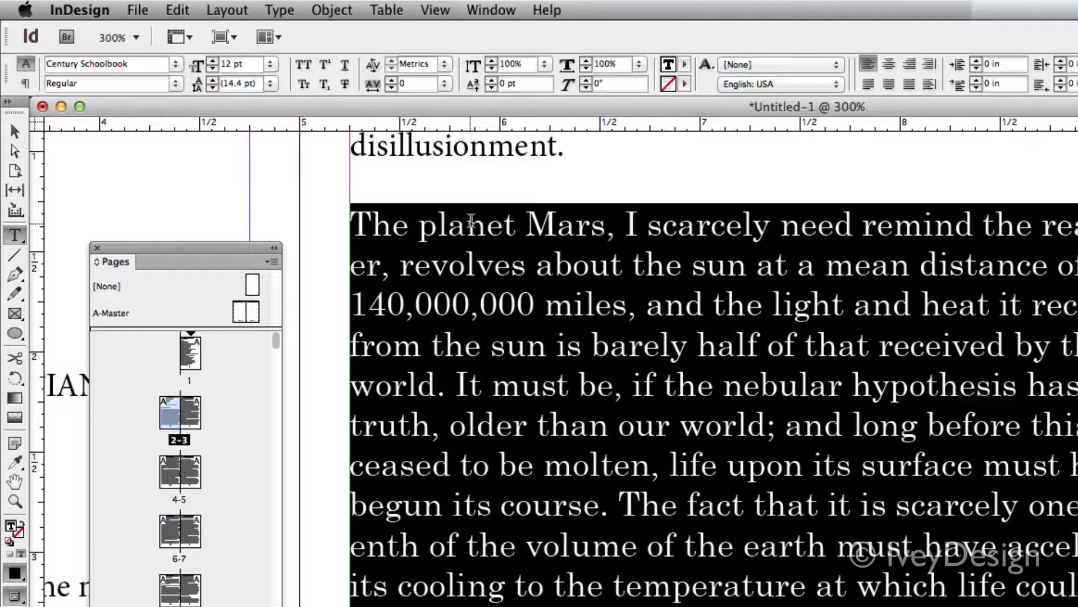
Set the page 3 paragraph beginning "The planet Mars" to 13 pt with 17 pt leading
{"action": "left_click", "coordinate": [212, 62]}
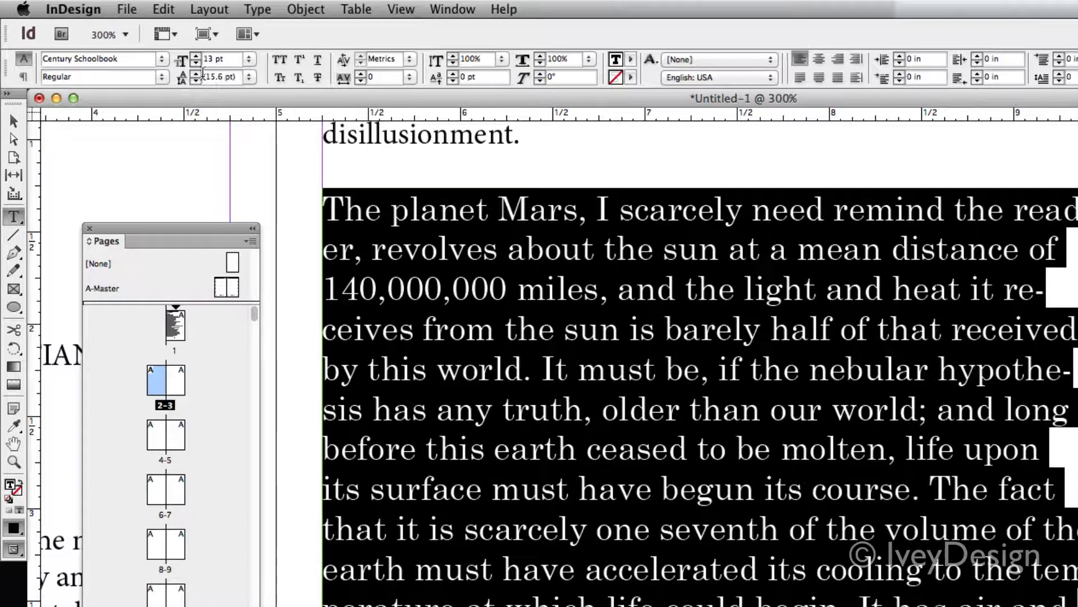
{"action": "left_click", "coordinate": [196, 72]}
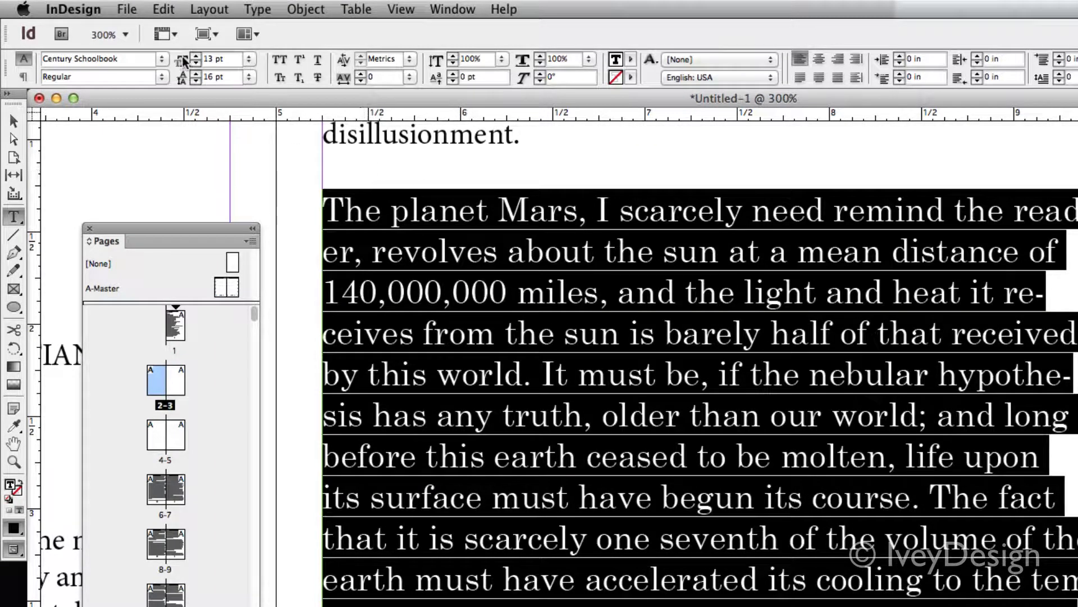
{"action": "left_click", "coordinate": [196, 72]}
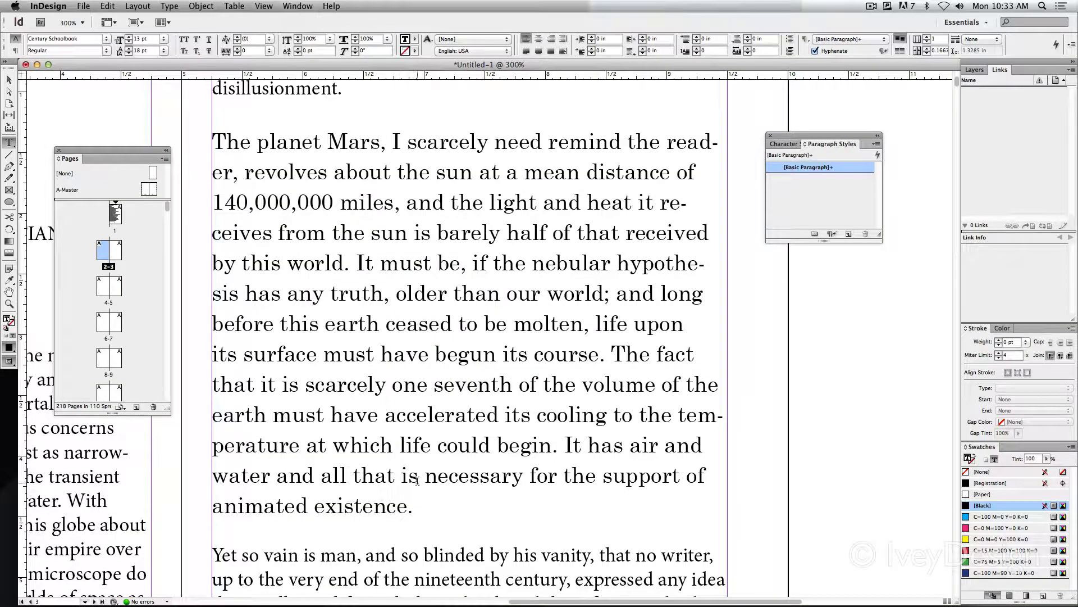
{"action": "left_click_drag", "start_coordinate": [415, 505], "coordinate": [212, 138]}
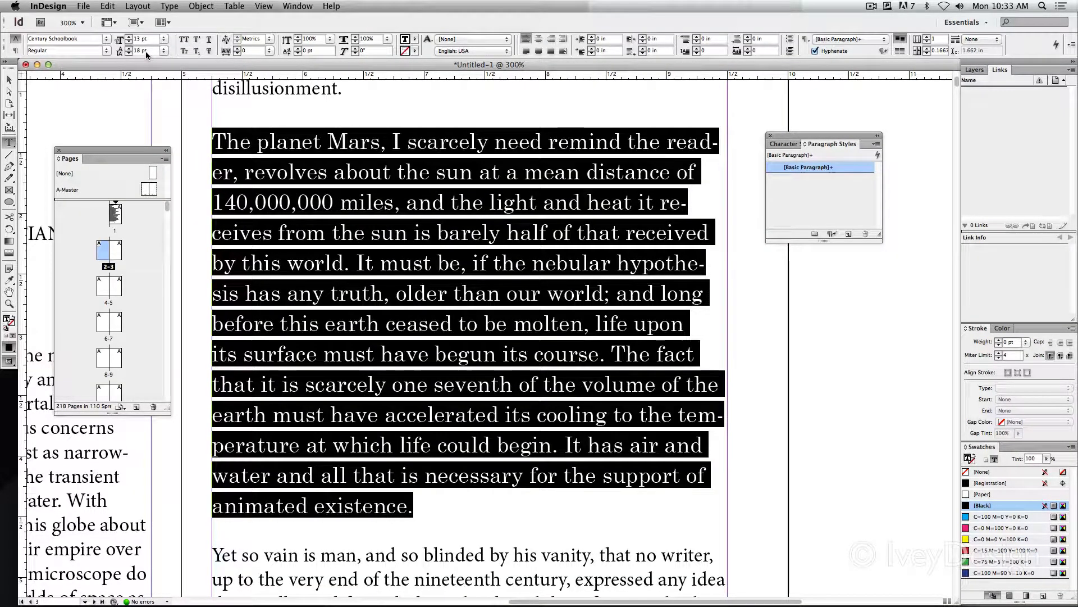
{"action": "left_click", "coordinate": [128, 54]}
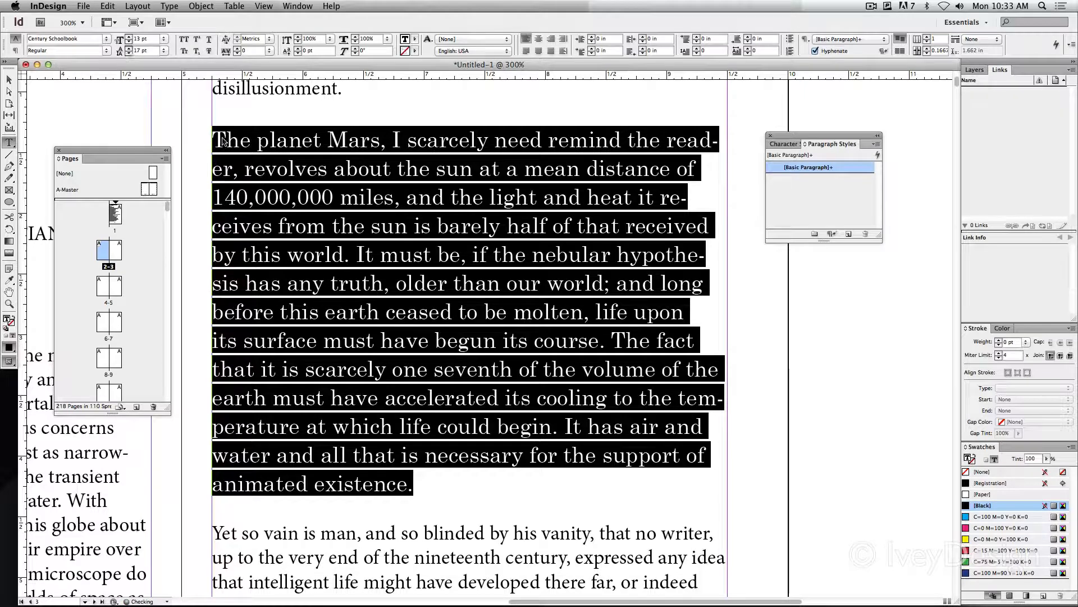
{"action": "left_click", "coordinate": [353, 225]}
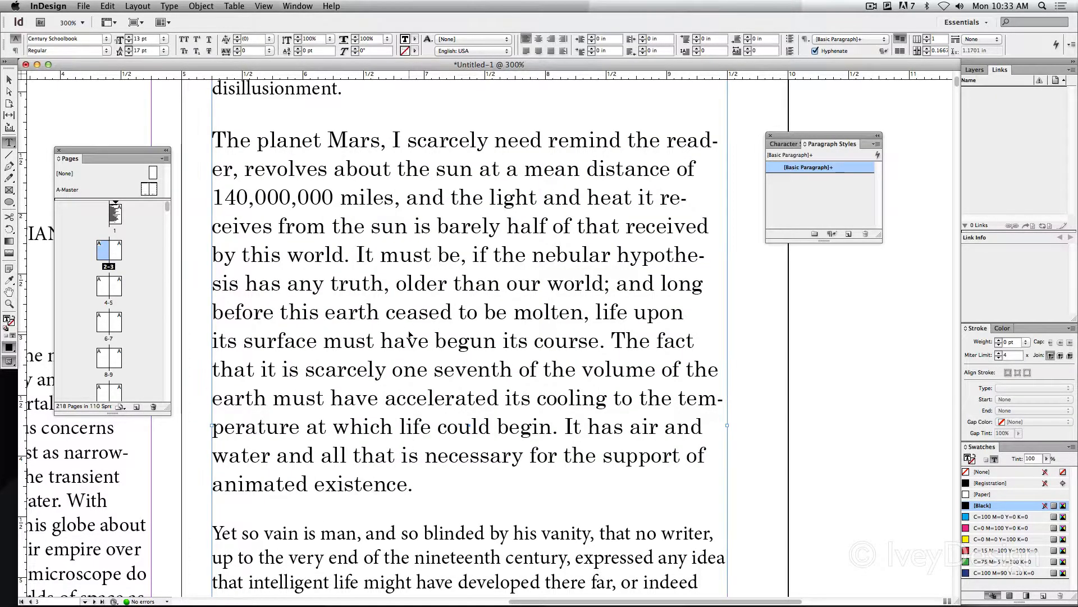
Compare the reformatted "The planet Mars" paragraph with the unformatted paragraph below it on page 3
{"action": "key", "text": "super+minus"}
{"action": "scroll", "coordinate": [409, 331], "scroll_direction": "down", "scroll_amount": 2}
{"action": "scroll", "coordinate": [409, 330], "scroll_direction": "right", "scroll_amount": 3}
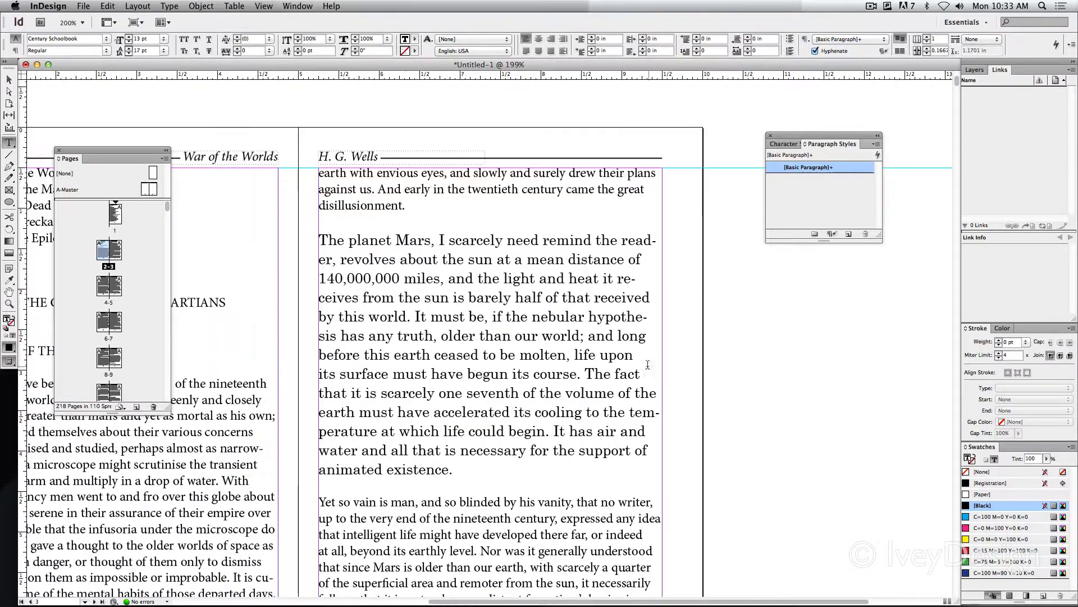
{"action": "scroll", "coordinate": [477, 442], "scroll_direction": "down", "scroll_amount": 4}
{"action": "scroll", "coordinate": [478, 442], "scroll_direction": "right", "scroll_amount": 6}
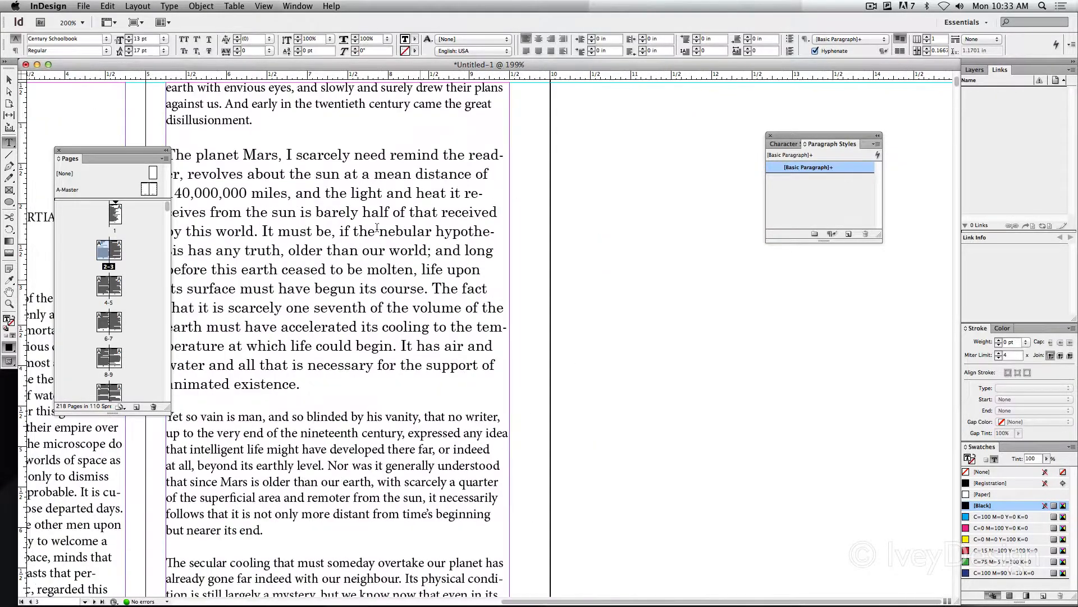
{"action": "left_click_drag", "start_coordinate": [247, 173], "coordinate": [282, 307]}
{"action": "left_click", "coordinate": [355, 493]}
{"action": "left_click_drag", "start_coordinate": [270, 416], "coordinate": [291, 510]}
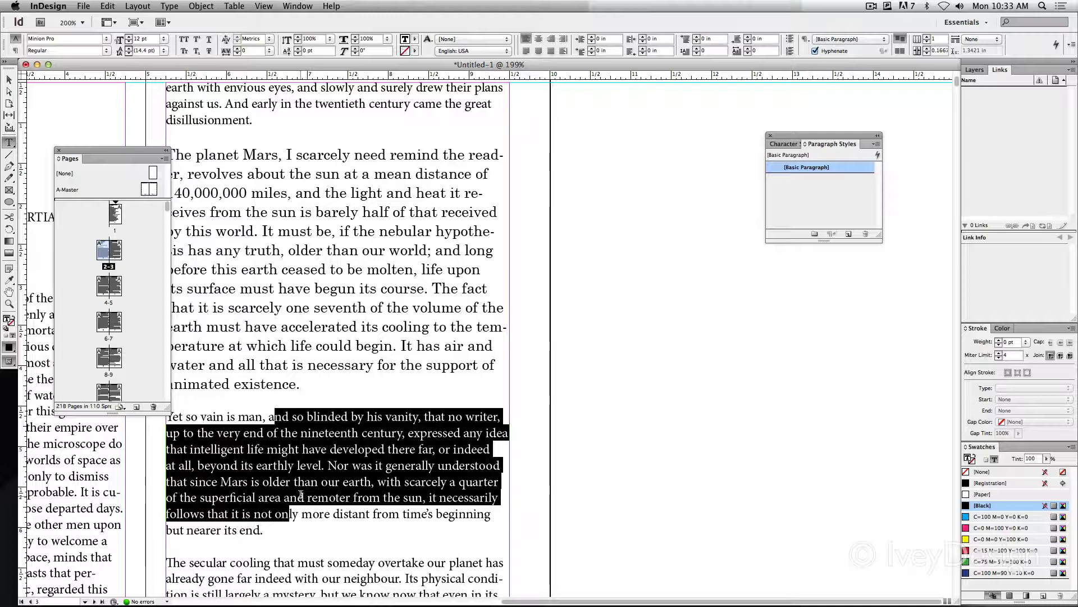
{"action": "left_click", "coordinate": [302, 367]}
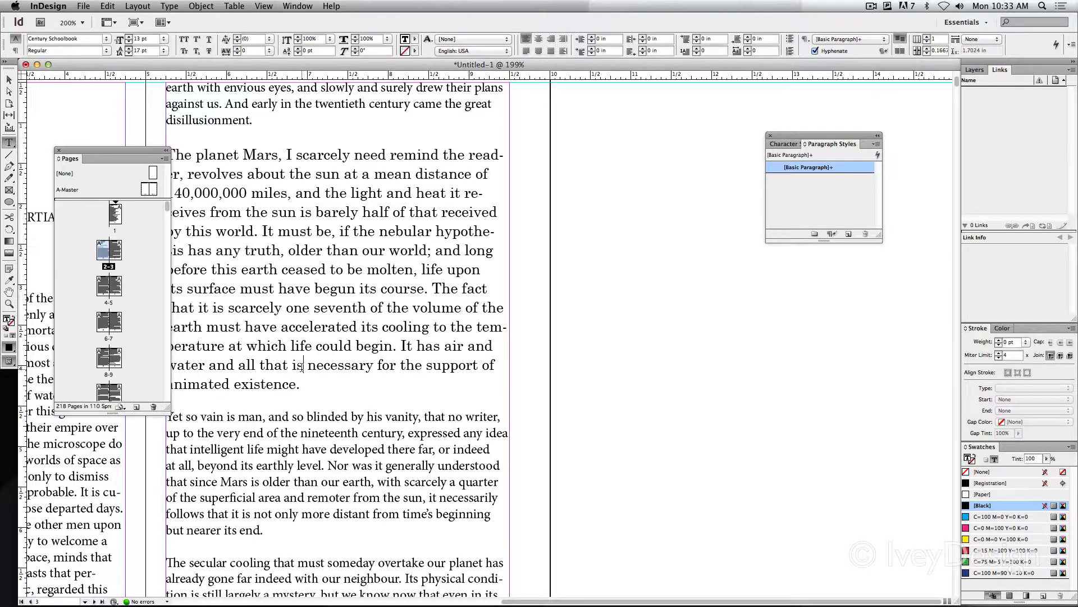
Create a new paragraph style from the formatting of the "The planet Mars" paragraph
{"action": "scroll", "coordinate": [301, 367], "scroll_direction": "left", "scroll_amount": 5}
{"action": "left_click_drag", "start_coordinate": [453, 384], "coordinate": [321, 171]}
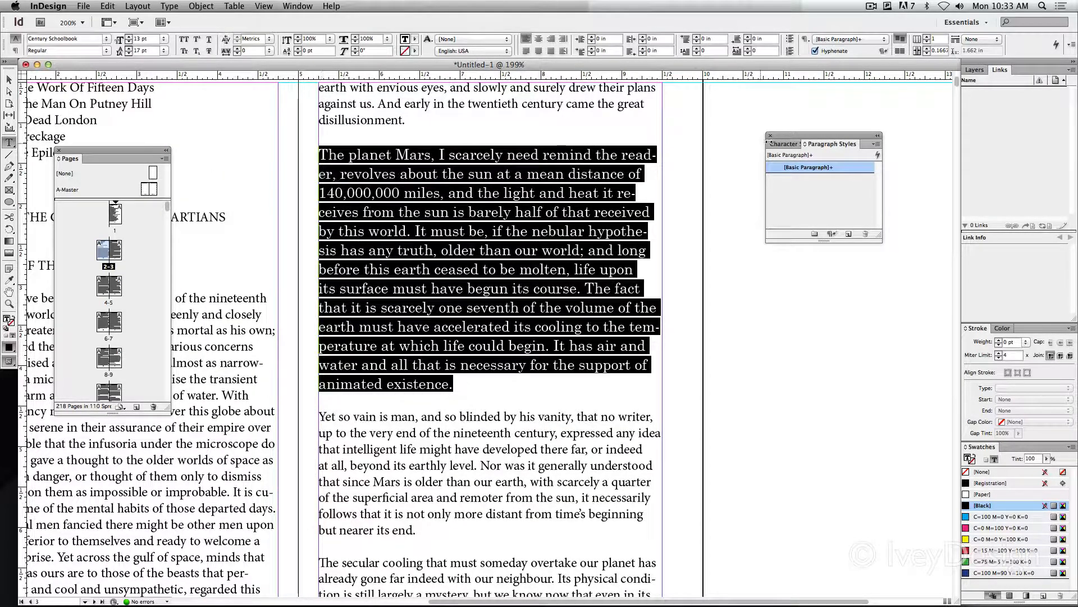
{"action": "left_click_drag", "start_coordinate": [769, 141], "coordinate": [702, 149]}
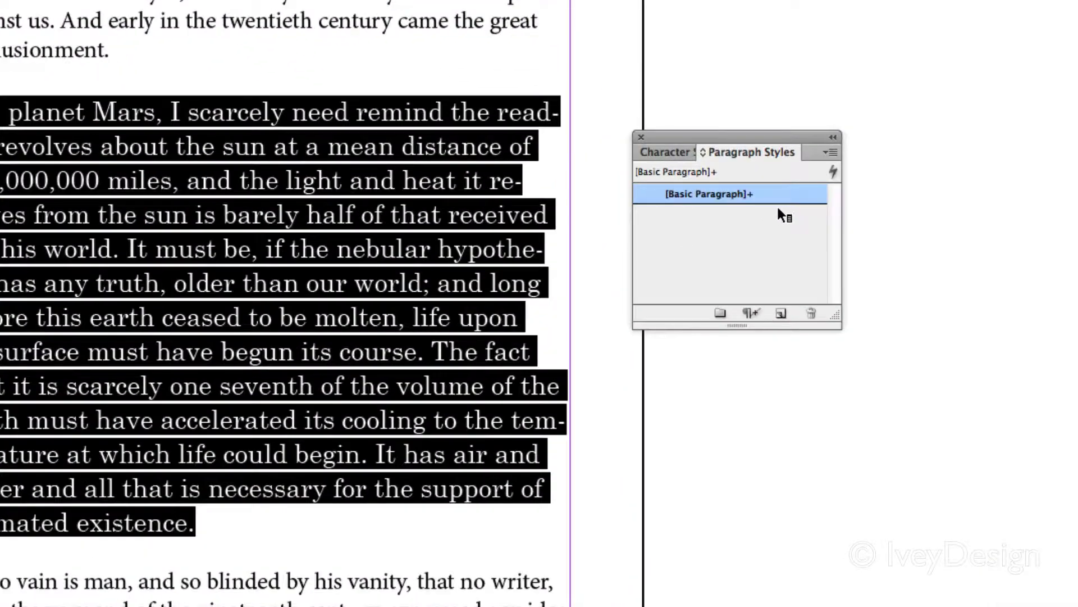
{"action": "left_click", "coordinate": [781, 314]}
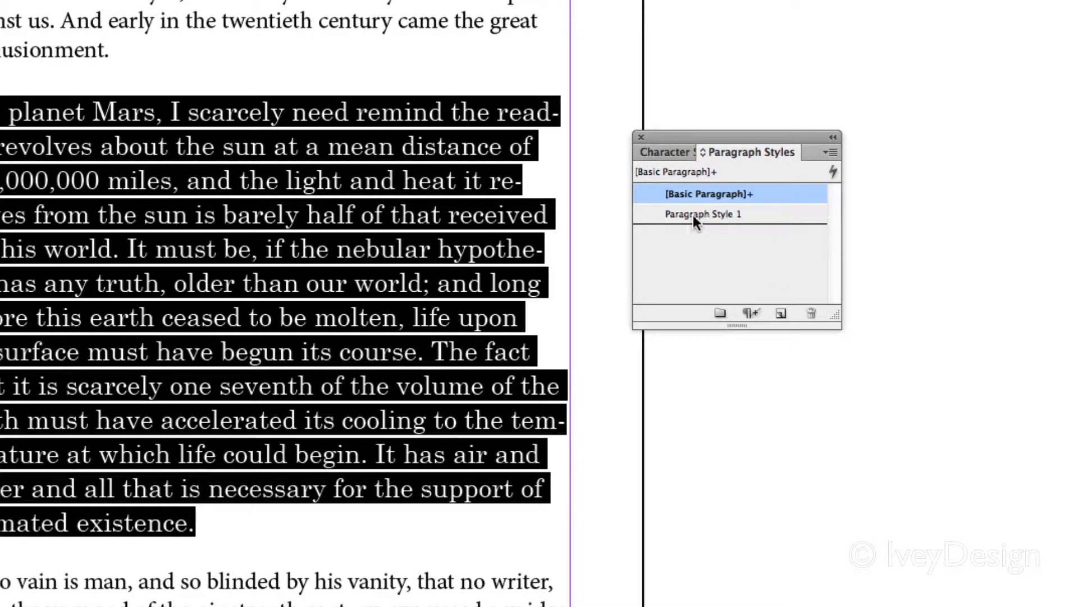
Name the new paragraph style Body Copy, review its basic character formats and keep them
{"action": "double_click", "coordinate": [791, 214]}
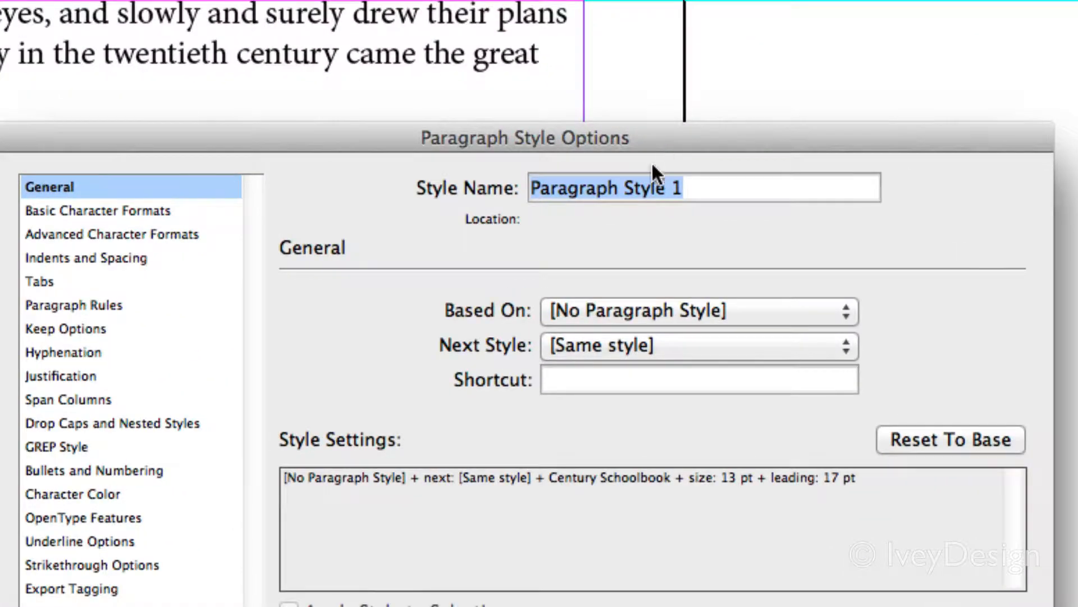
{"action": "type", "text": "Body Copy"}
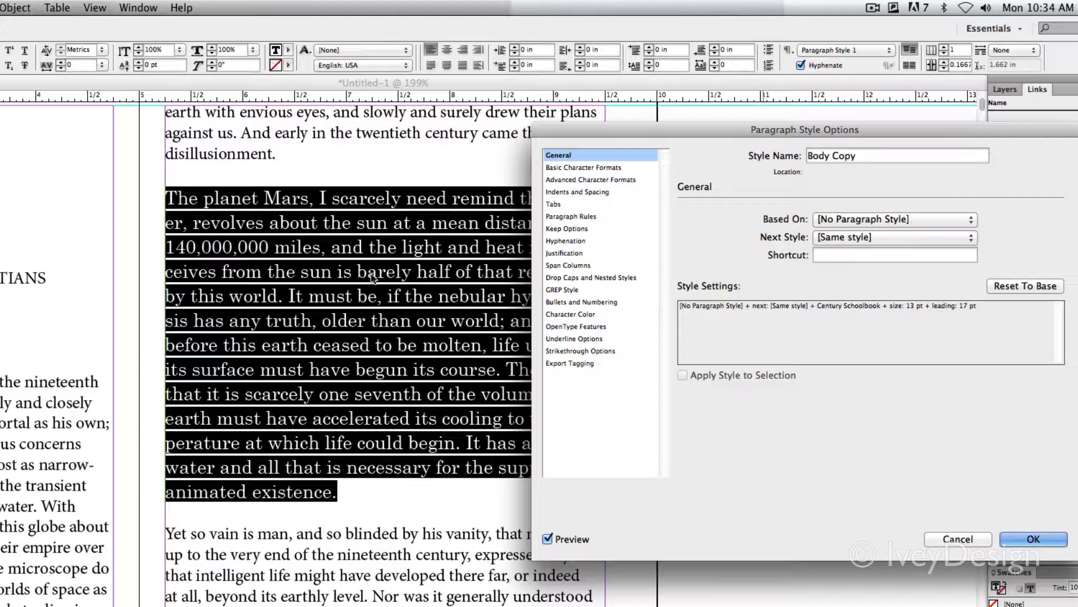
{"action": "left_click", "coordinate": [571, 168]}
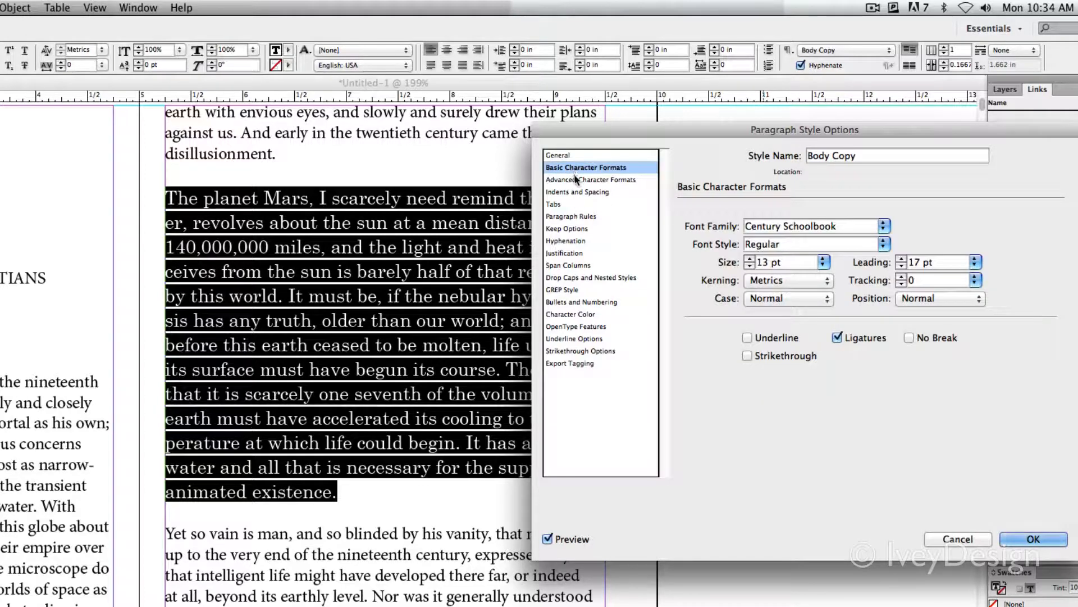
{"action": "left_click", "coordinate": [574, 178]}
{"action": "left_click", "coordinate": [555, 151]}
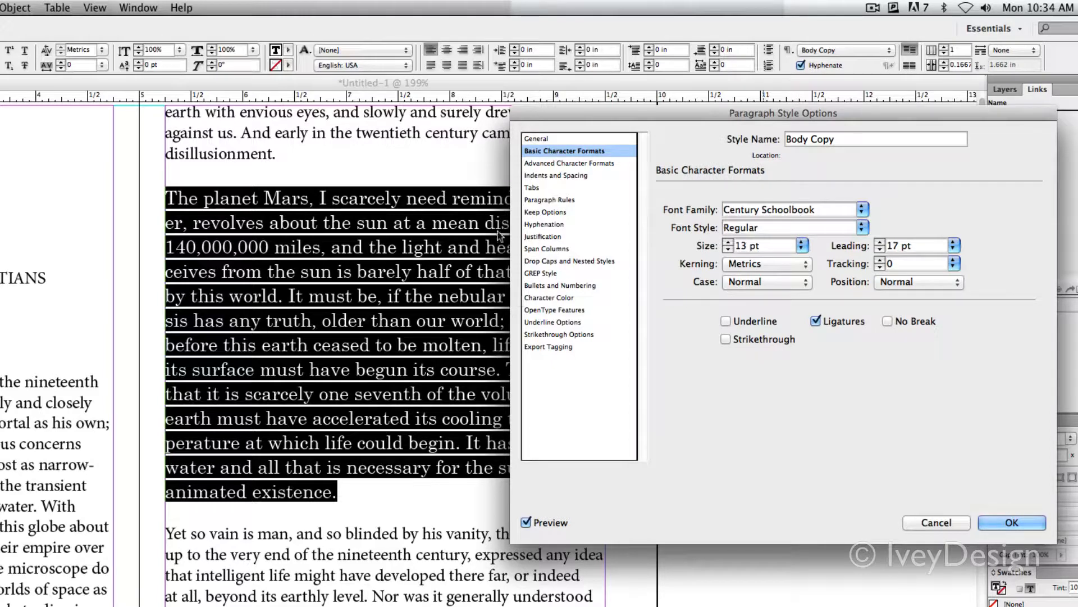
{"action": "left_click", "coordinate": [1012, 524]}
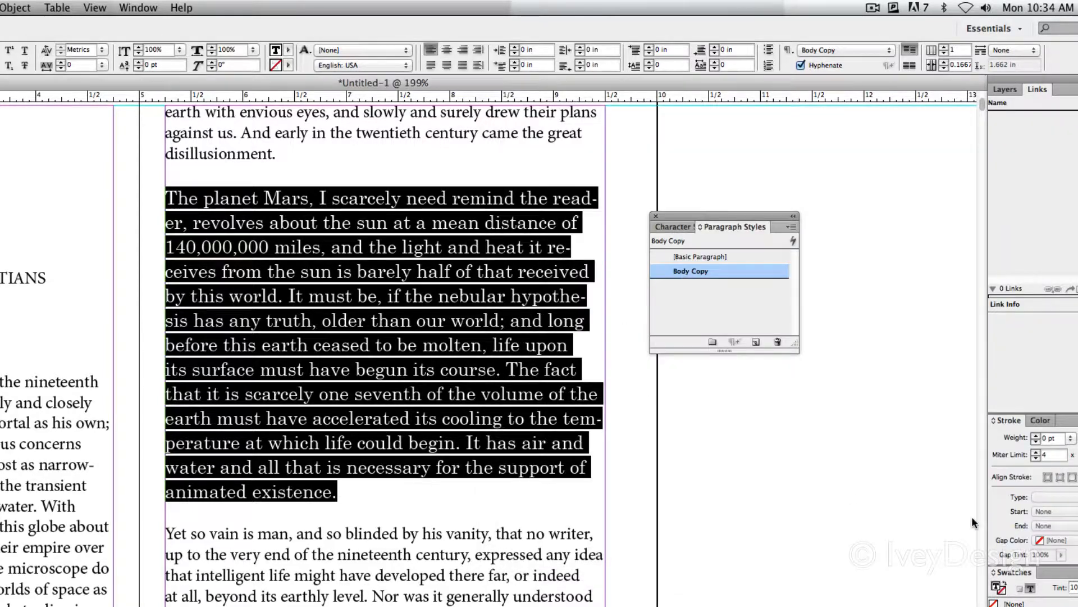
Apply the Body Copy paragraph style to the entire text of the book
{"action": "left_click", "coordinate": [405, 285]}
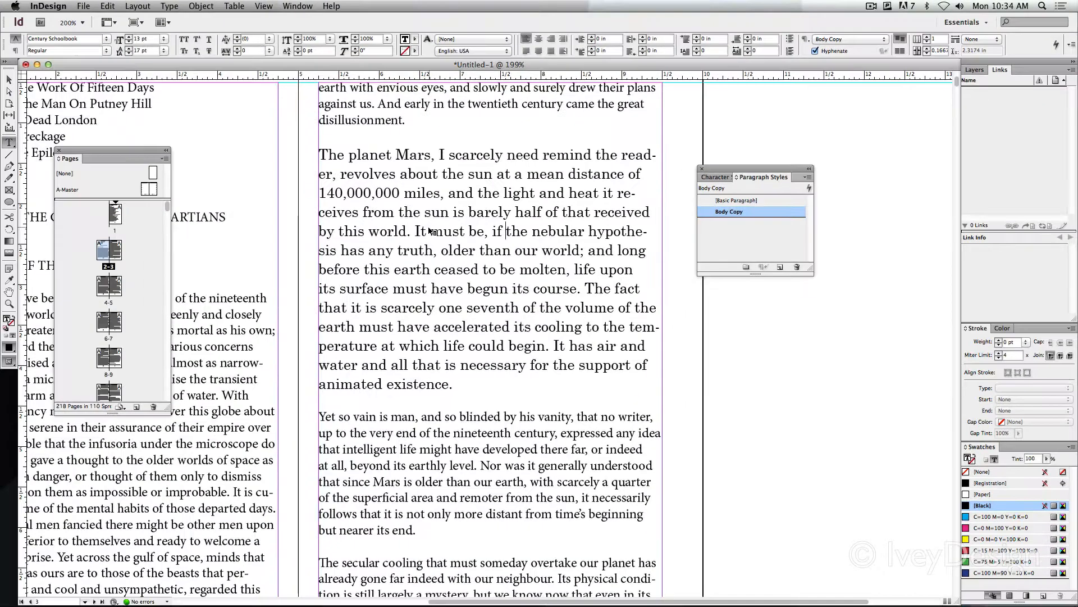
{"action": "scroll", "coordinate": [393, 219], "scroll_direction": "down", "scroll_amount": 3}
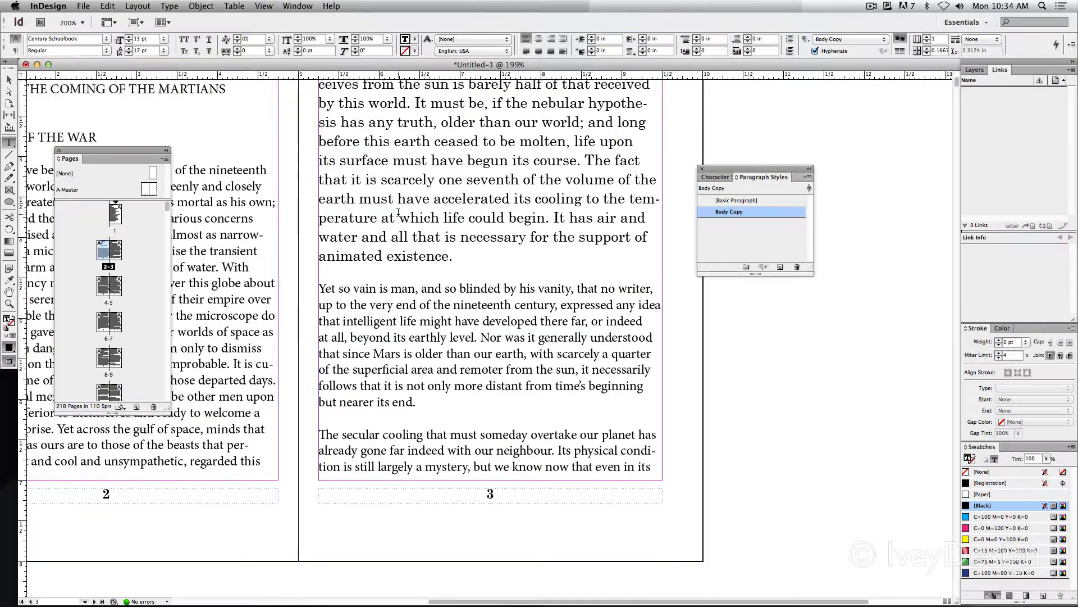
{"action": "scroll", "coordinate": [398, 212], "scroll_direction": "up", "scroll_amount": 2}
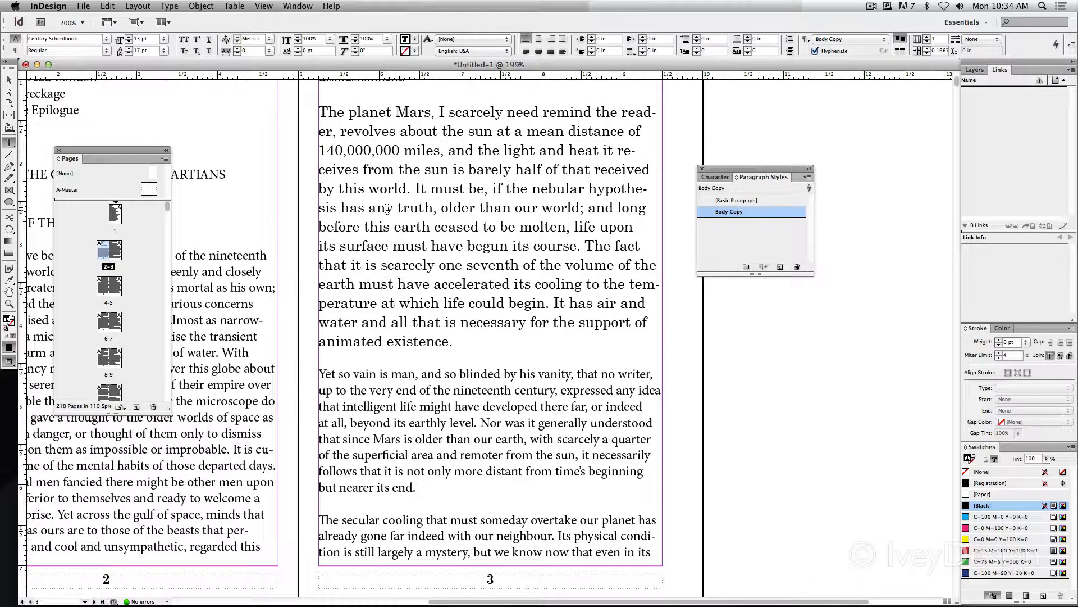
{"action": "key", "text": "super+a"}
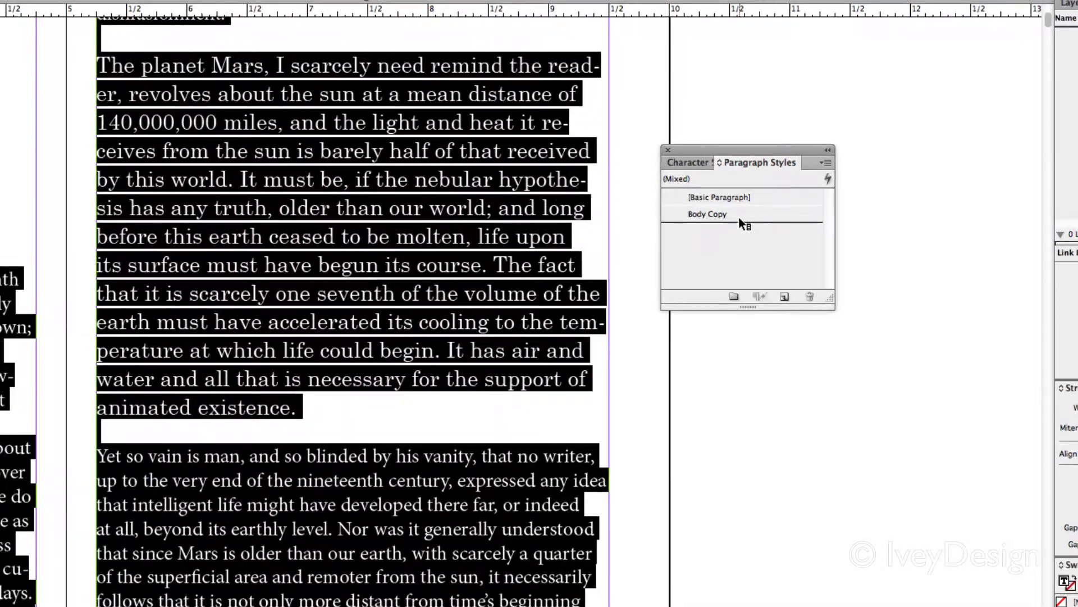
{"action": "left_click", "coordinate": [778, 213]}
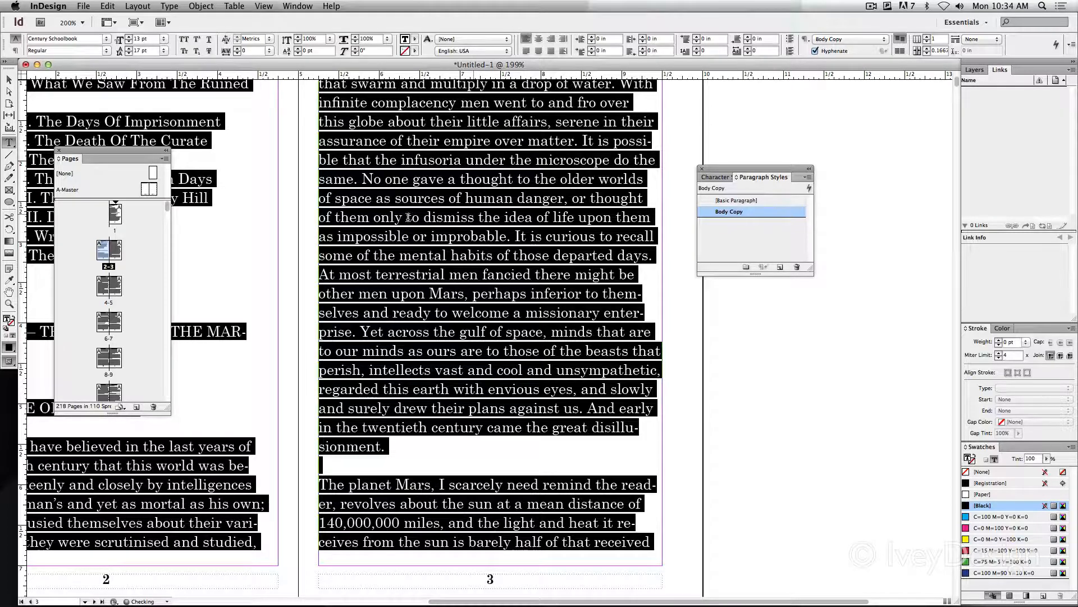
{"action": "scroll", "coordinate": [408, 217], "scroll_direction": "left", "scroll_amount": 5}
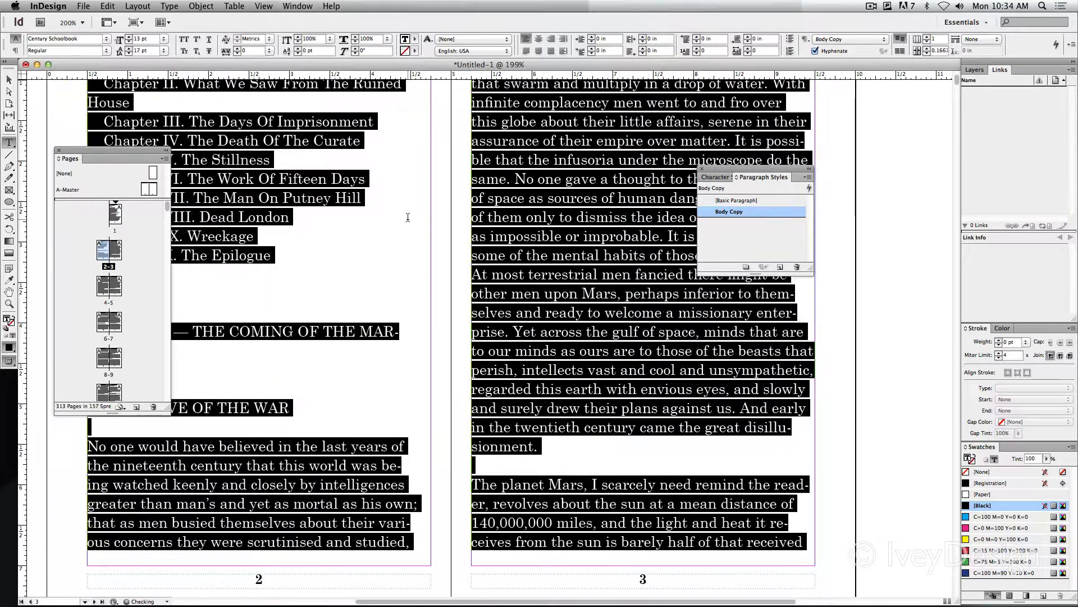
{"action": "left_click", "coordinate": [448, 217]}
Examine the restyled body text across pages 1 to 7
{"action": "scroll", "coordinate": [444, 207], "scroll_direction": "down", "scroll_amount": 10}
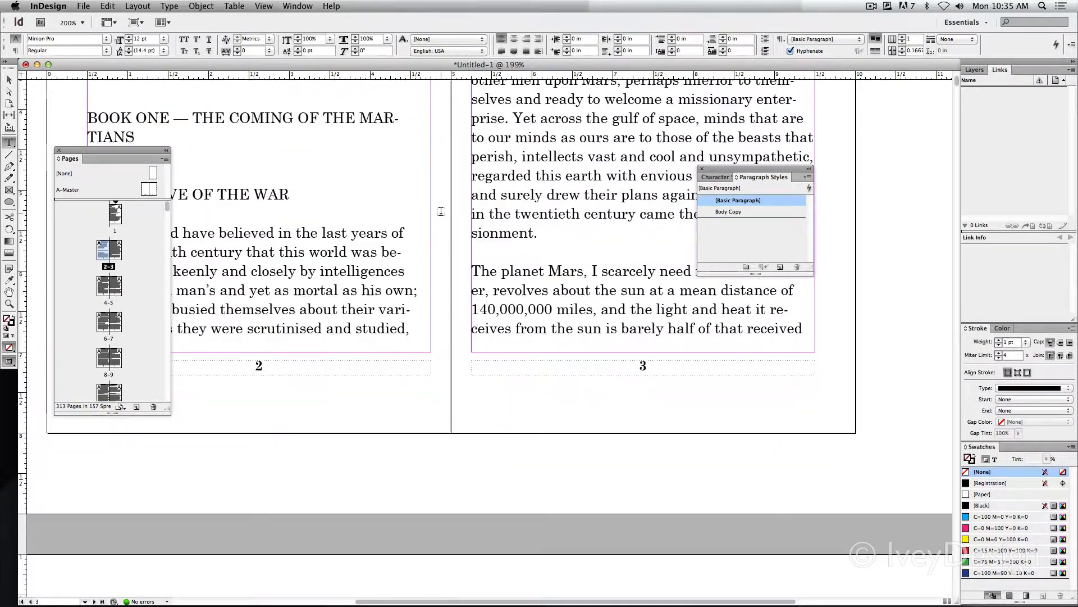
{"action": "scroll", "coordinate": [441, 203], "scroll_direction": "down", "scroll_amount": 10}
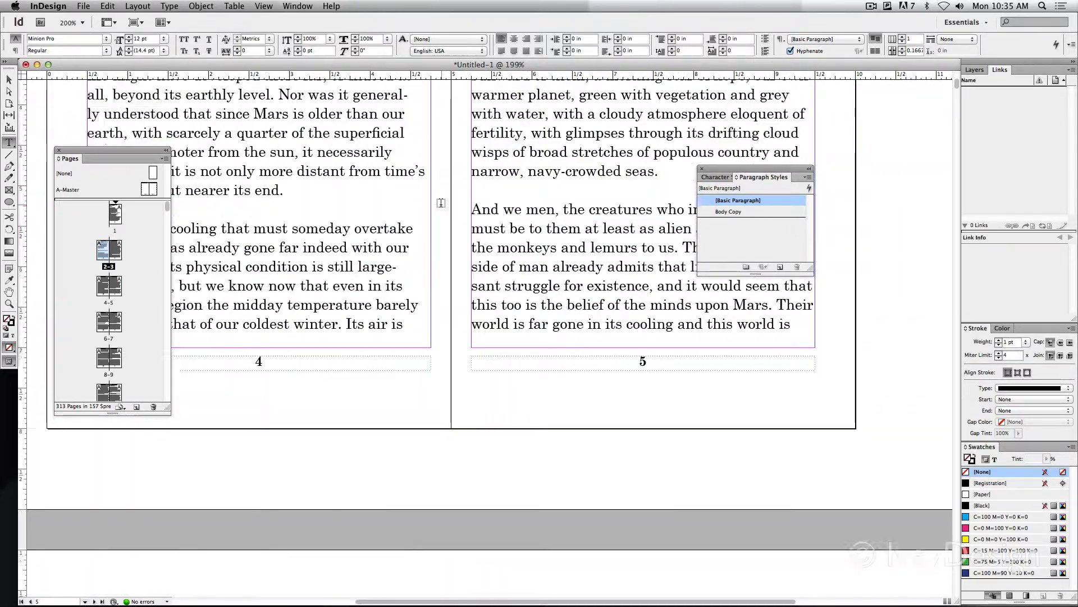
{"action": "scroll", "coordinate": [441, 202], "scroll_direction": "down", "scroll_amount": 5}
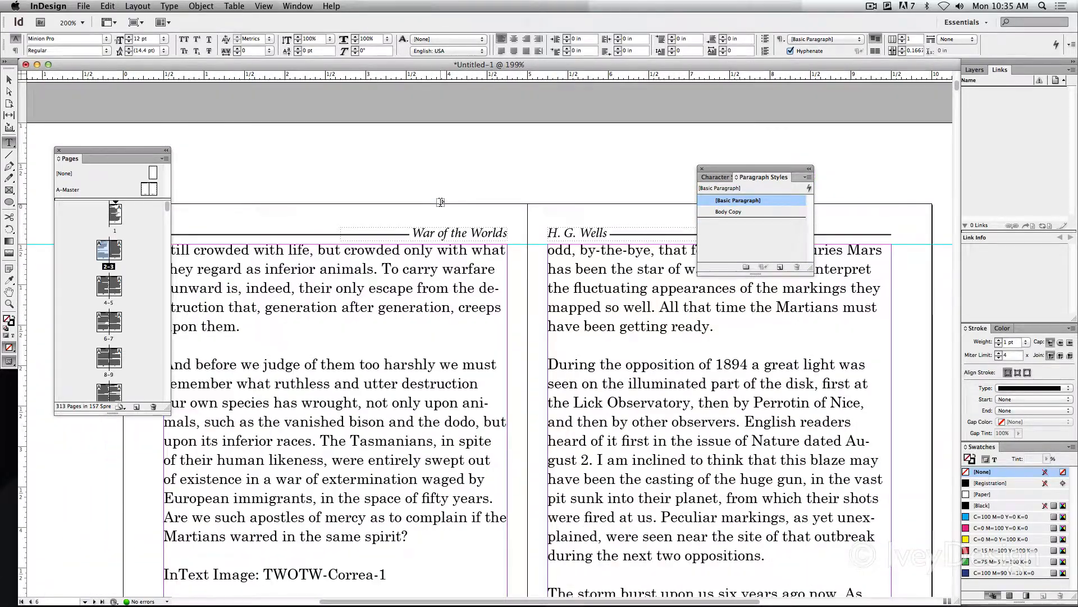
{"action": "scroll", "coordinate": [536, 236], "scroll_direction": "up", "scroll_amount": 10}
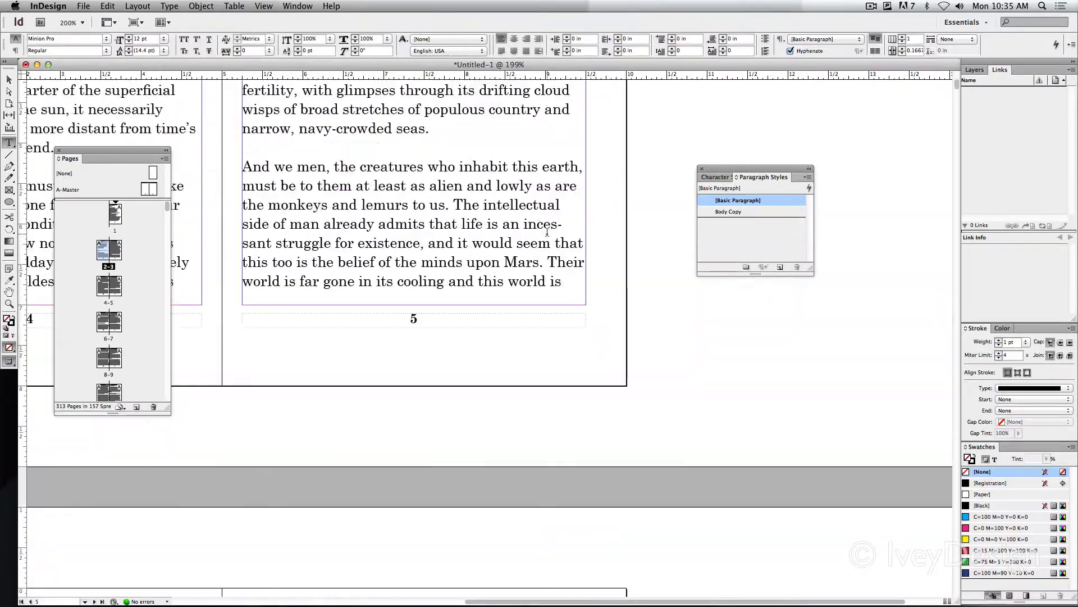
{"action": "scroll", "coordinate": [547, 232], "scroll_direction": "up", "scroll_amount": 10}
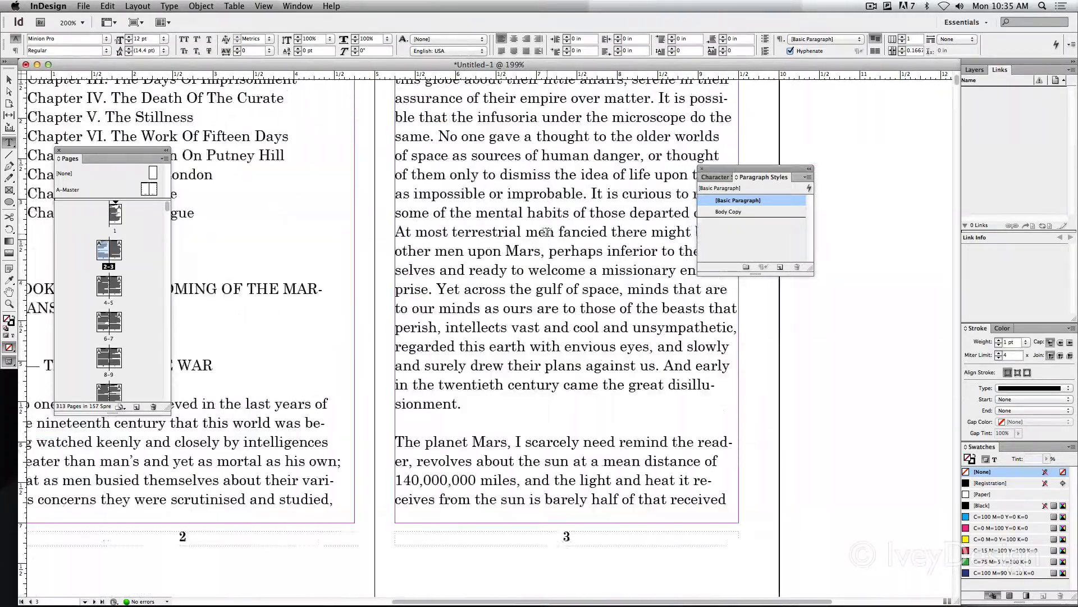
{"action": "scroll", "coordinate": [547, 232], "scroll_direction": "up", "scroll_amount": 4}
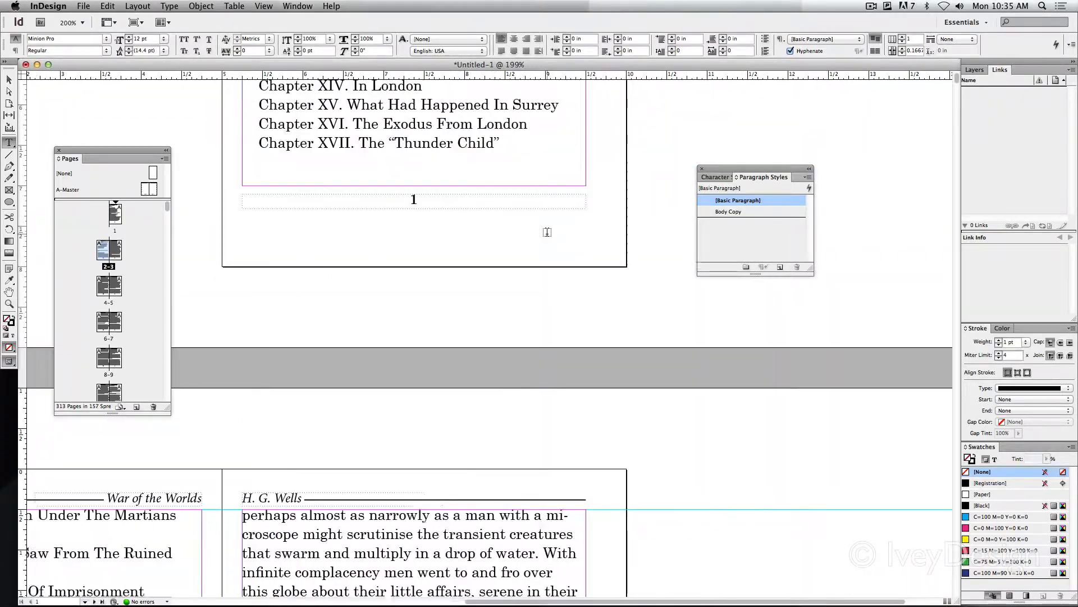
{"action": "scroll", "coordinate": [547, 232], "scroll_direction": "down", "scroll_amount": 8}
{"action": "scroll", "coordinate": [347, 260], "scroll_direction": "down", "scroll_amount": 3}
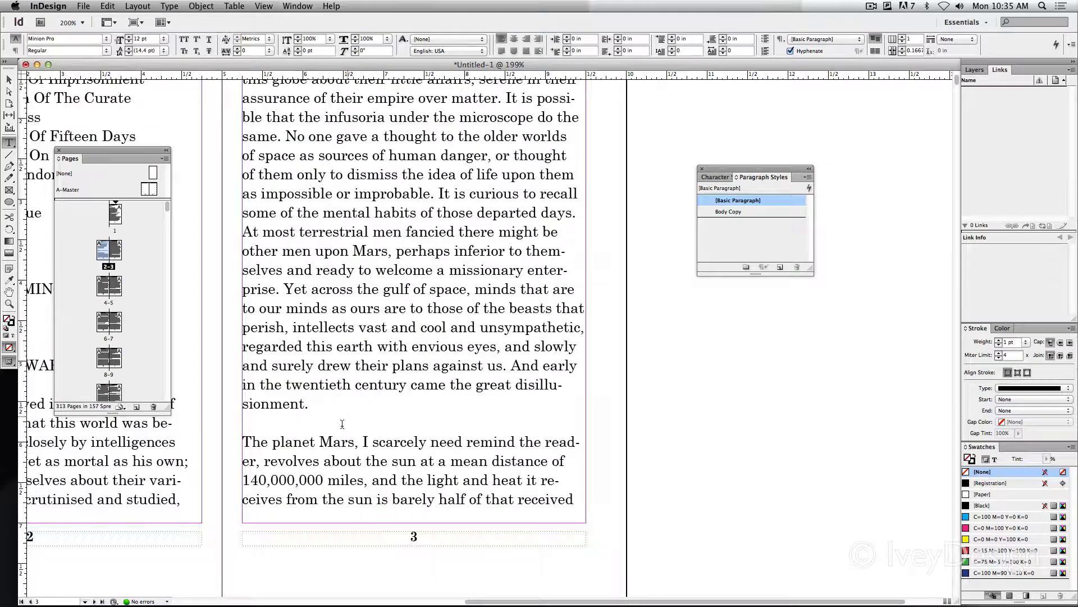
Edit the Body Copy paragraph style's basic character formats, setting the size to 12 pt and the leading to 16 pt
{"action": "left_click_drag", "start_coordinate": [315, 402], "coordinate": [251, 194]}
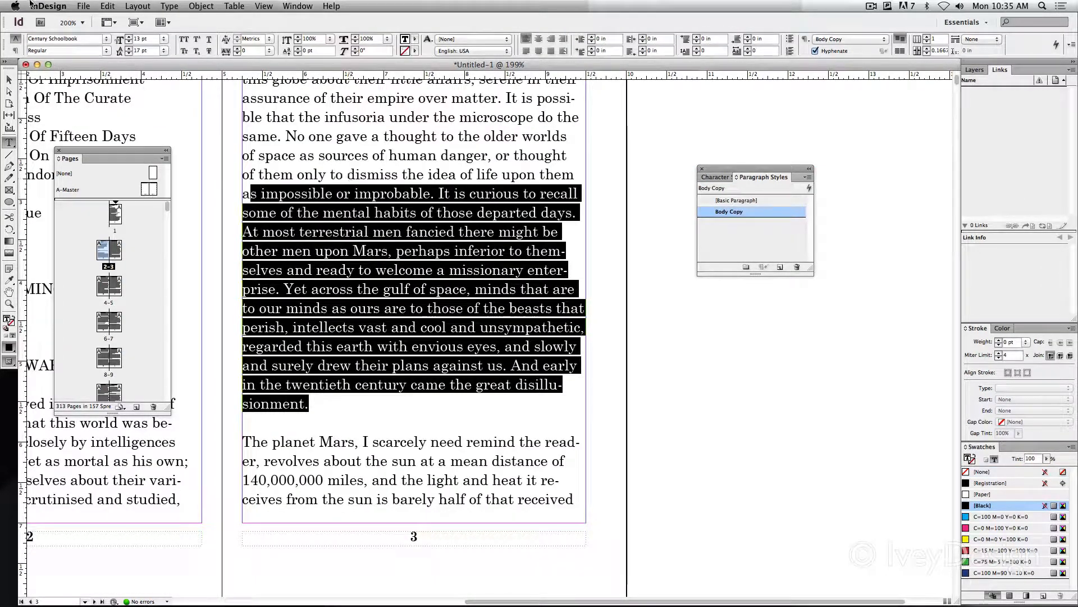
{"action": "left_click", "coordinate": [326, 196]}
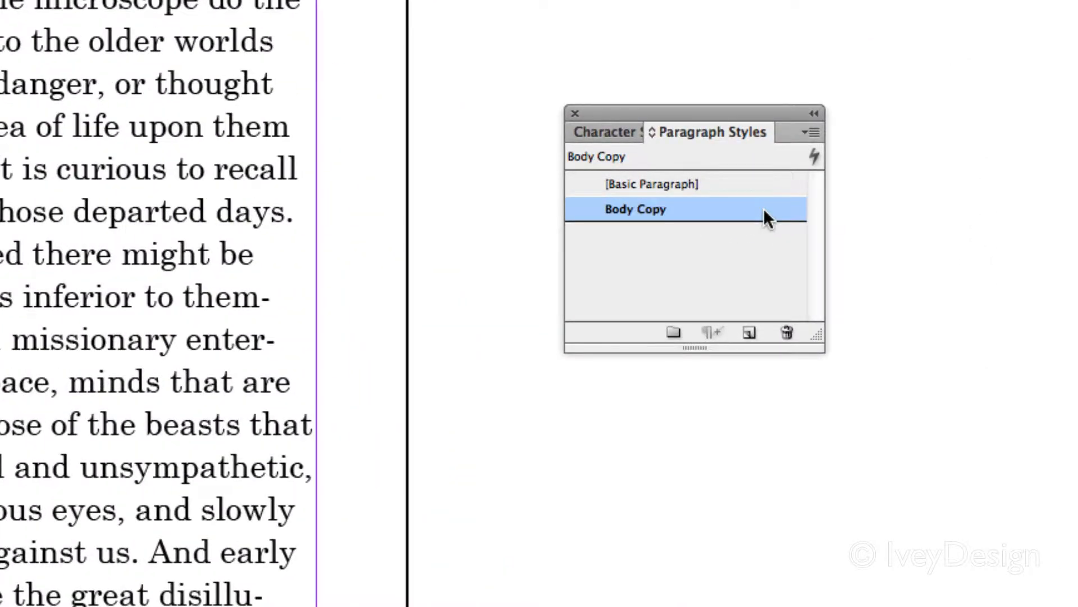
{"action": "double_click", "coordinate": [763, 210]}
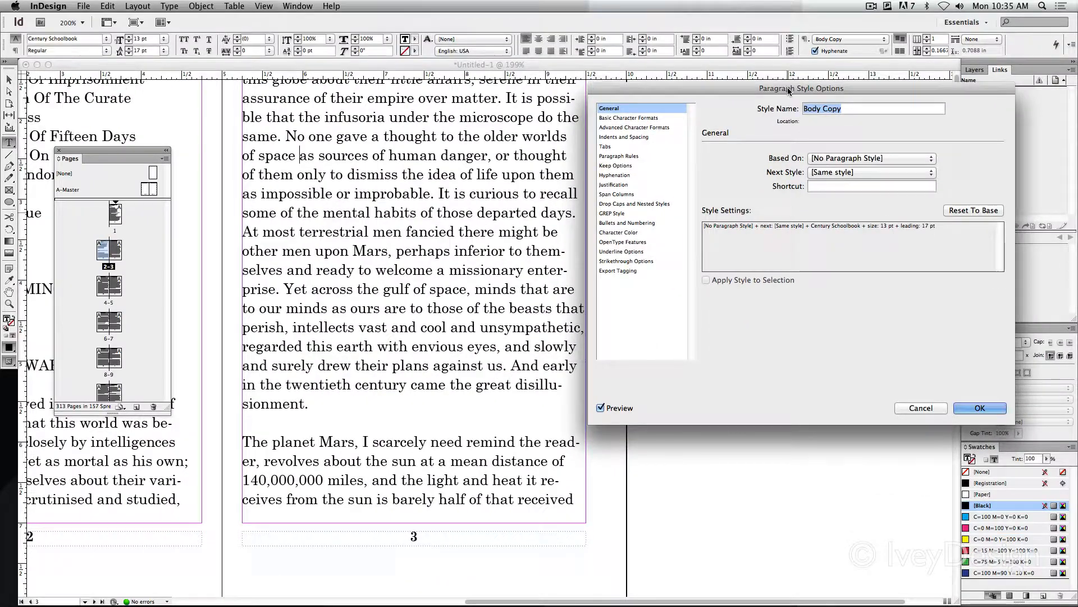
{"action": "left_click_drag", "start_coordinate": [789, 90], "coordinate": [705, 79]}
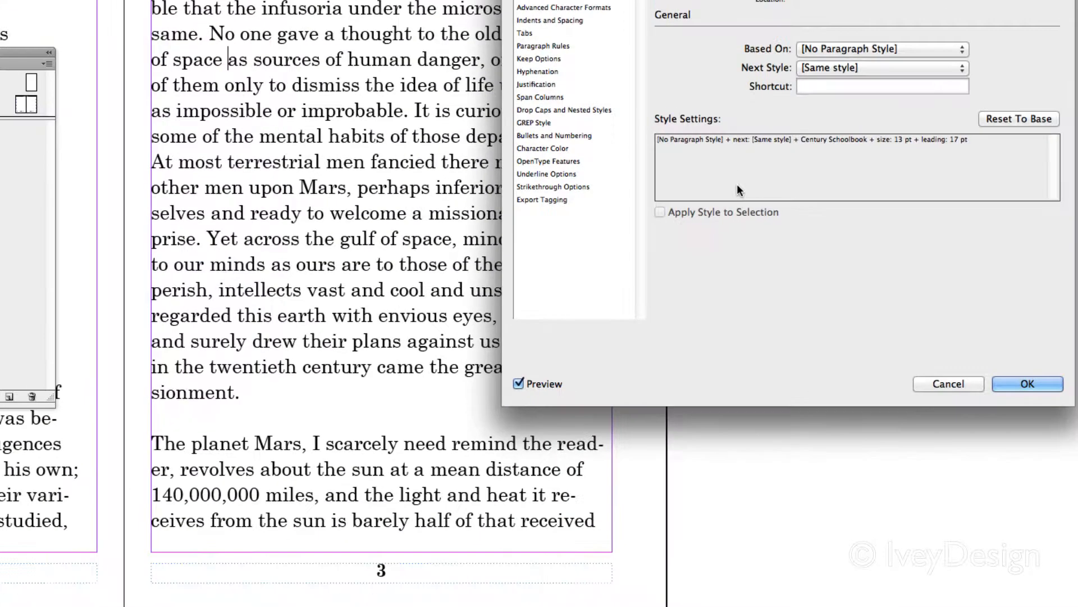
{"action": "left_click_drag", "start_coordinate": [746, 32], "coordinate": [726, 74]}
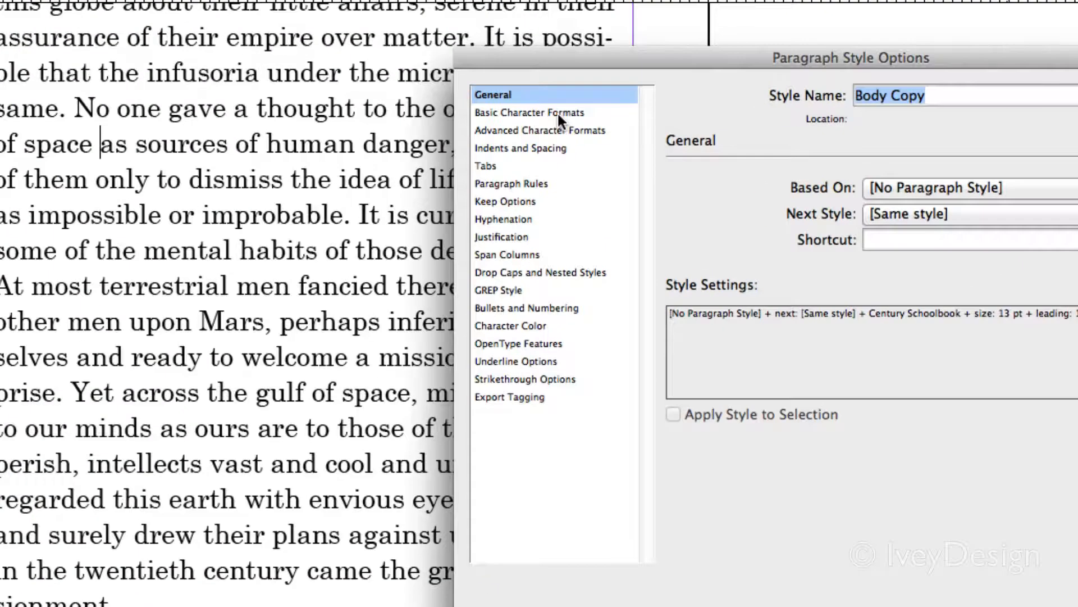
{"action": "left_click", "coordinate": [558, 113]}
{"action": "left_click_drag", "start_coordinate": [615, 75], "coordinate": [569, 44]}
{"action": "left_click", "coordinate": [706, 239]}
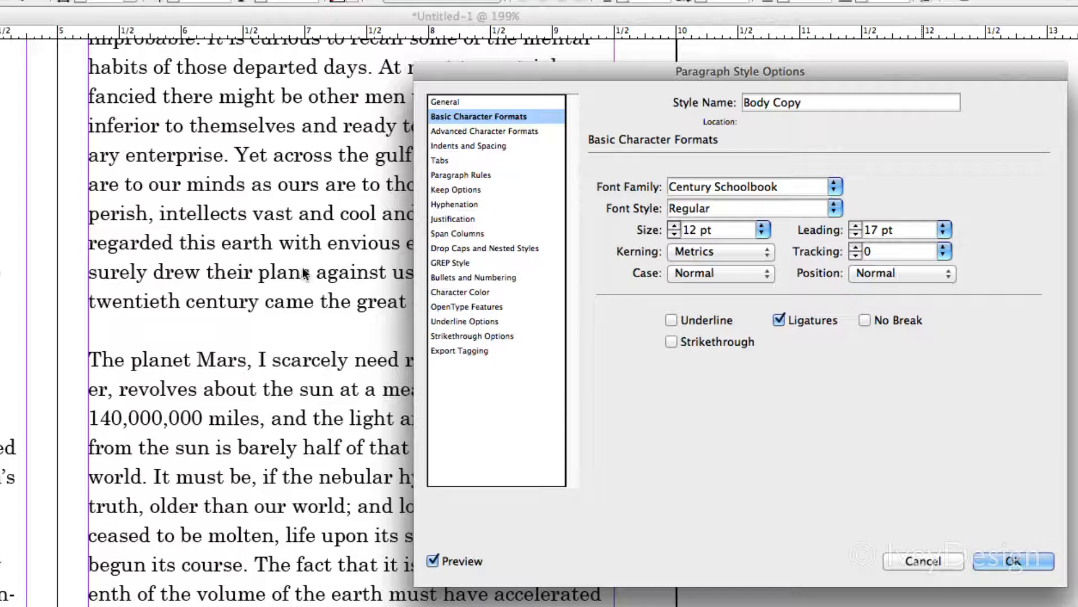
{"action": "left_click", "coordinate": [901, 230]}
{"action": "key", "text": "Down"}
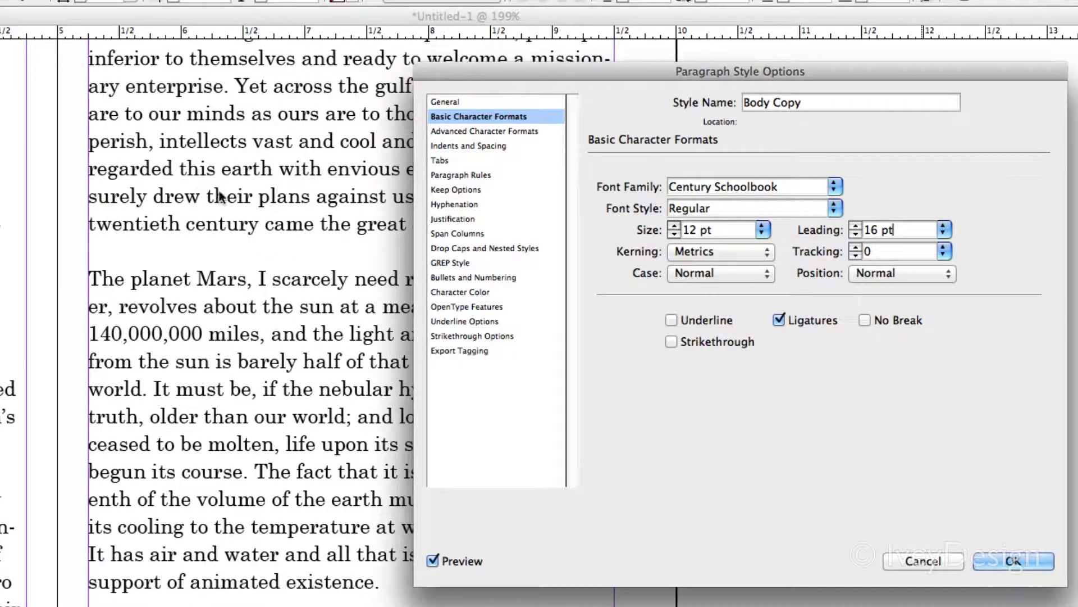
{"action": "left_click_drag", "start_coordinate": [523, 76], "coordinate": [799, 118]}
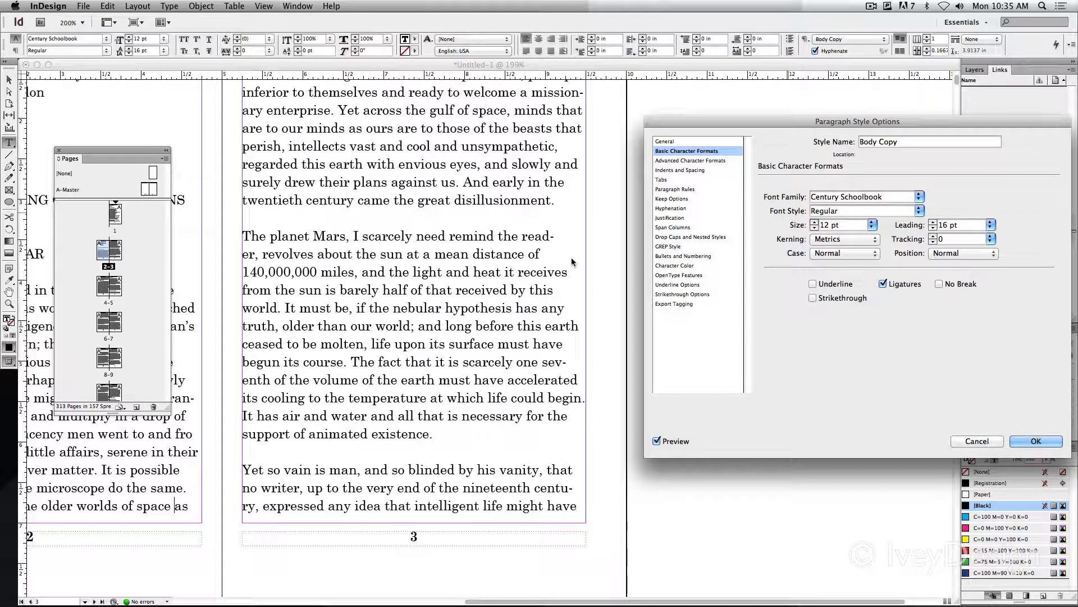
Set the Body Copy style's alignment to Left Justify and accept the style changes
{"action": "left_click_drag", "start_coordinate": [702, 121], "coordinate": [547, 100]}
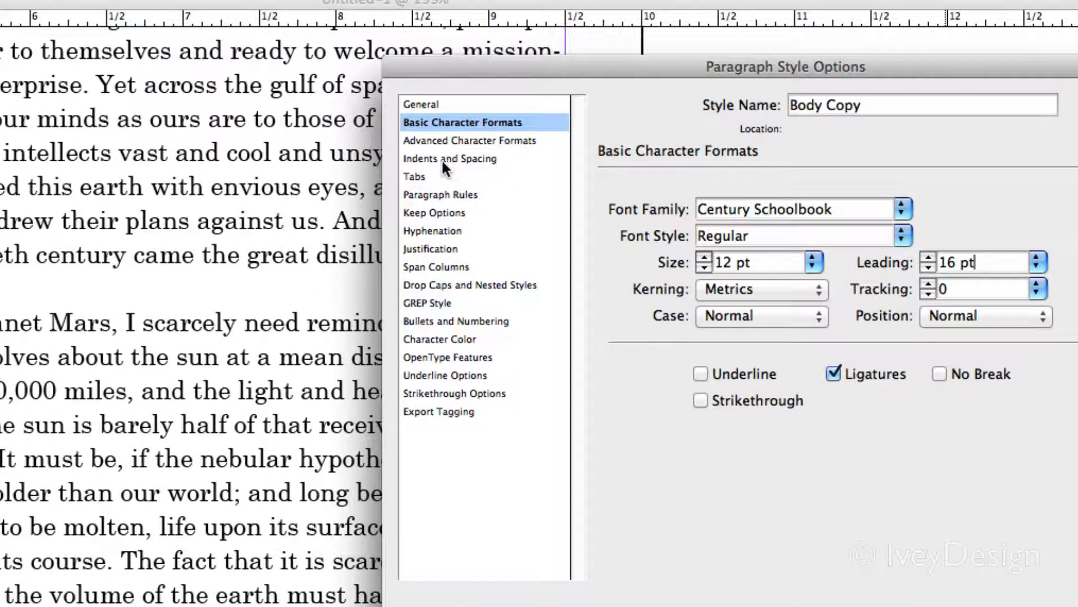
{"action": "left_click", "coordinate": [441, 158]}
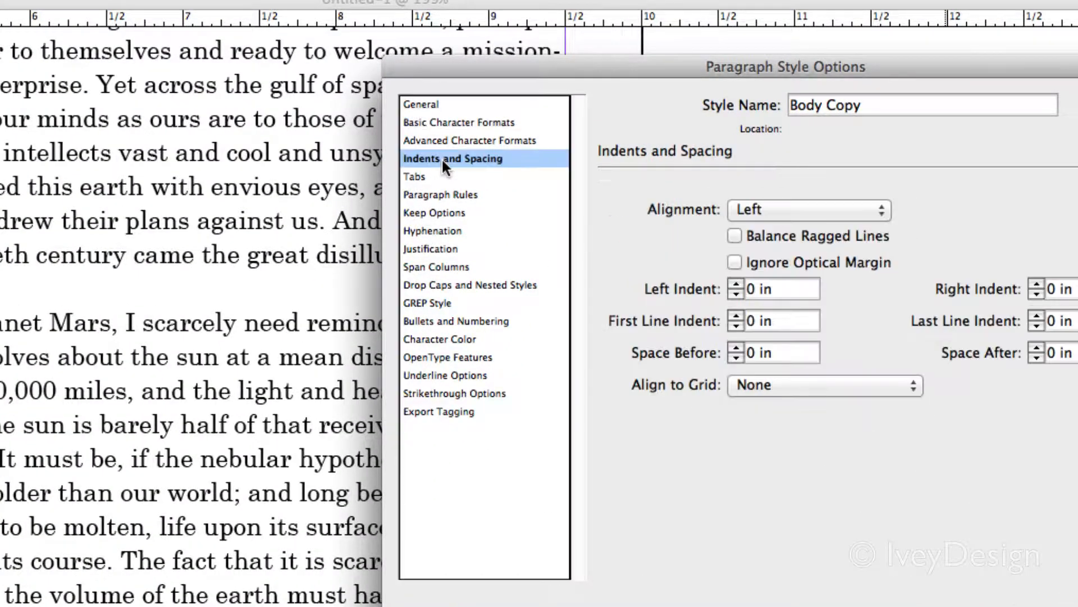
{"action": "left_click", "coordinate": [775, 209]}
{"action": "left_click", "coordinate": [800, 265]}
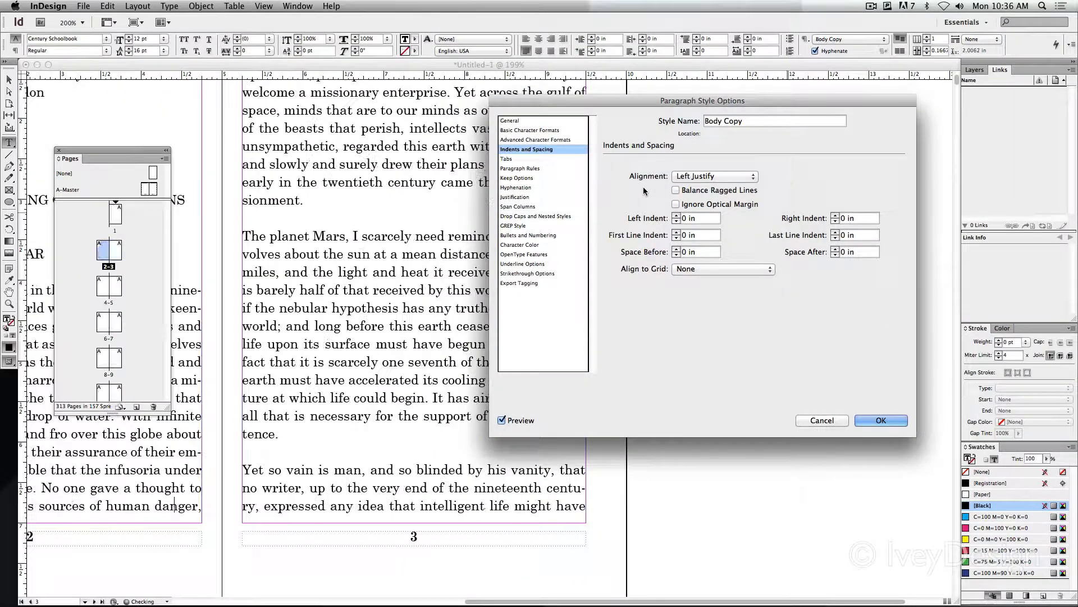
{"action": "left_click_drag", "start_coordinate": [621, 101], "coordinate": [331, 97]}
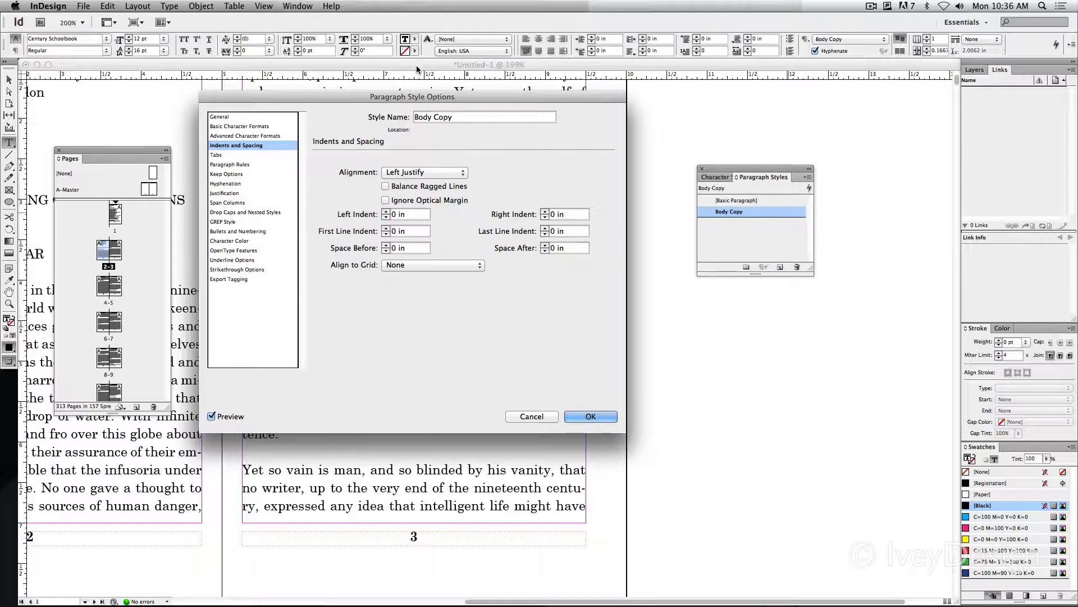
{"action": "left_click_drag", "start_coordinate": [415, 96], "coordinate": [682, 103]}
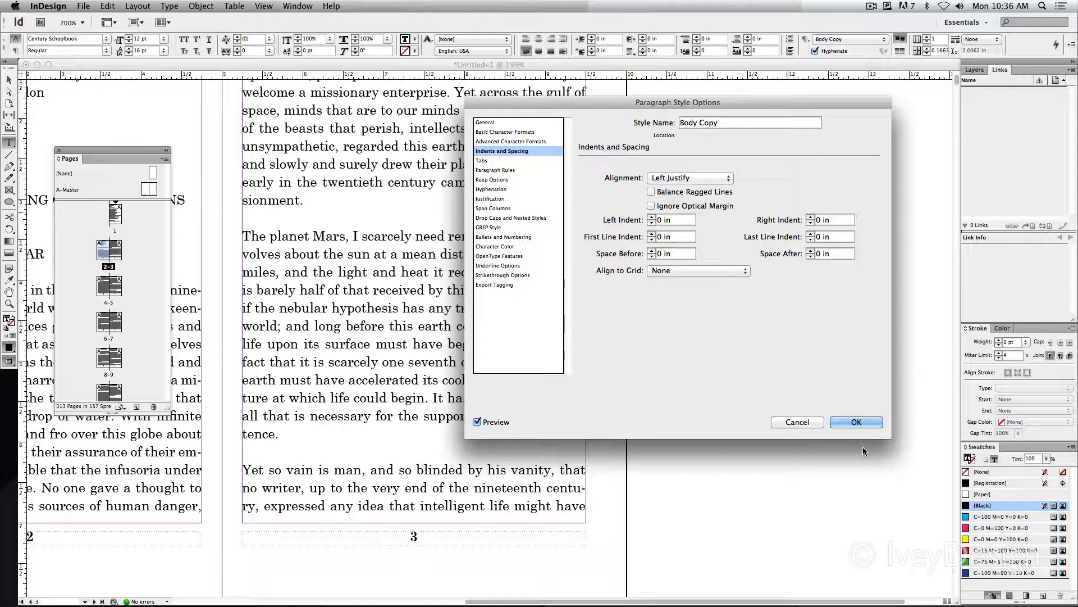
{"action": "left_click", "coordinate": [857, 423]}
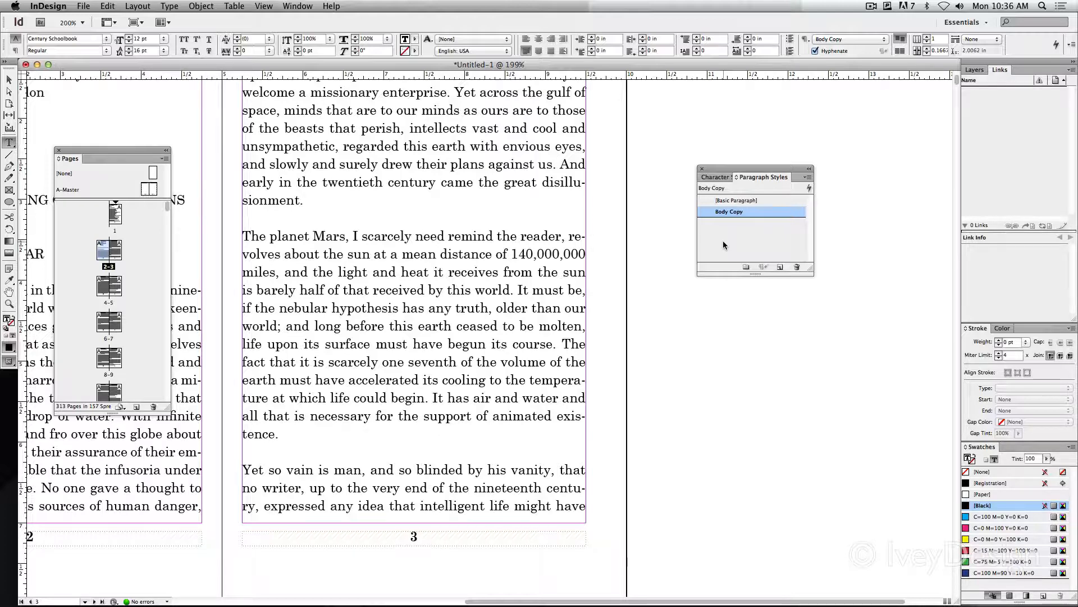
Show the hidden characters in the document
{"action": "left_click", "coordinate": [869, 10]}
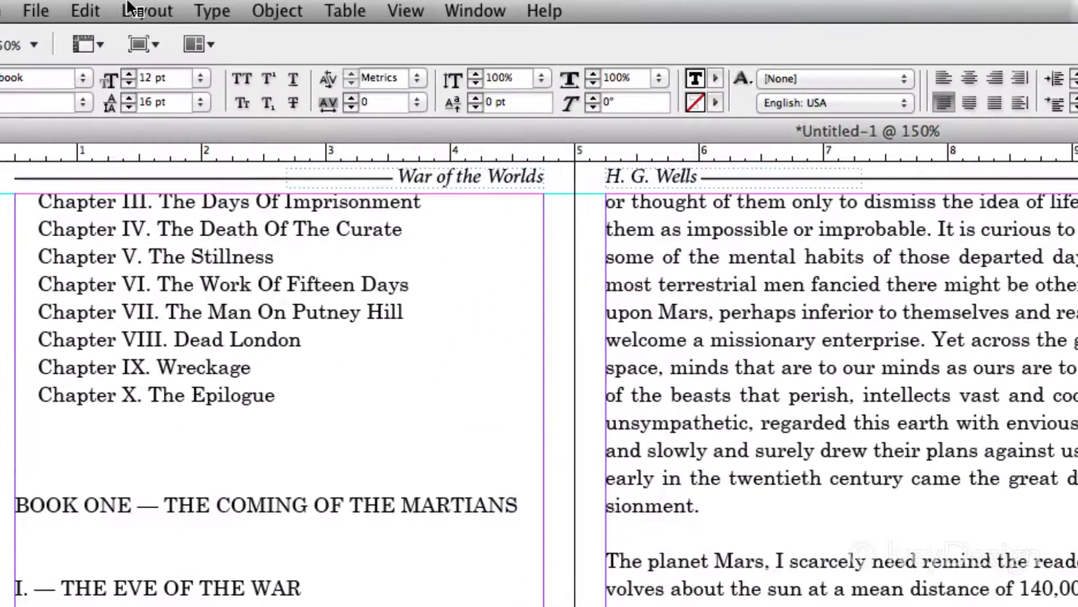
{"action": "left_click", "coordinate": [167, 5]}
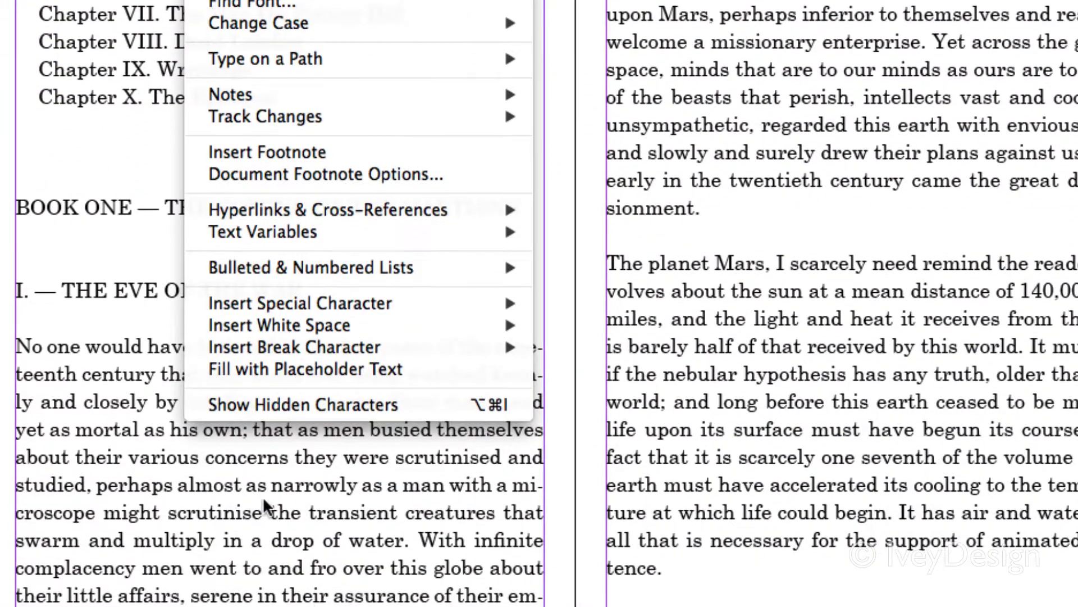
{"action": "left_click", "coordinate": [401, 407]}
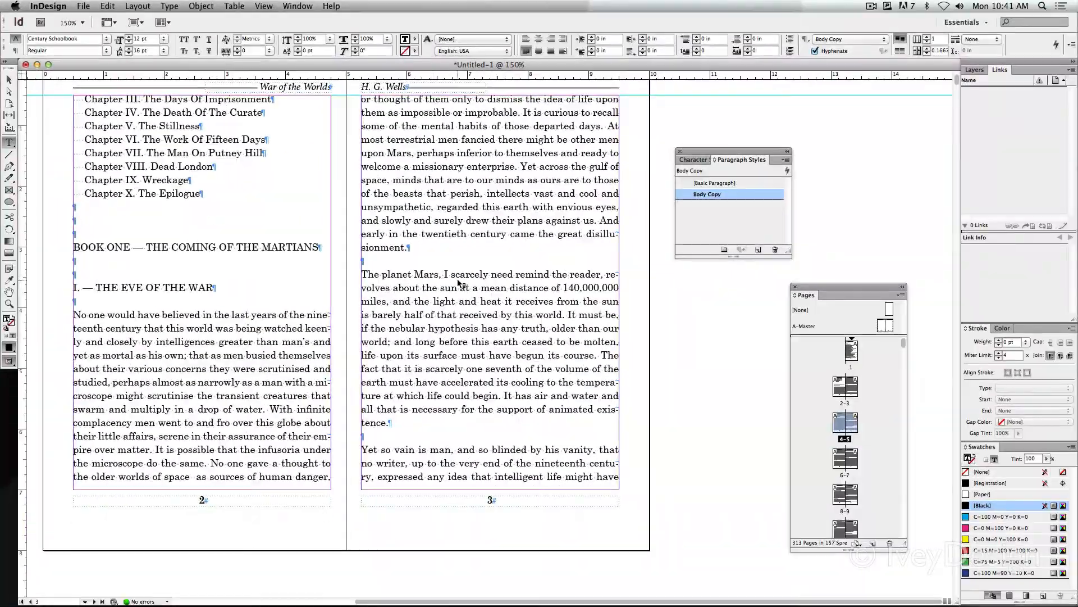
Try removing the blank paragraph above "A singularly appropriate phrase" and indenting that paragraph with a tab, and undo both edits
{"action": "scroll", "coordinate": [518, 331], "scroll_direction": "left", "scroll_amount": 5}
{"action": "scroll", "coordinate": [518, 332], "scroll_direction": "down", "scroll_amount": 3}
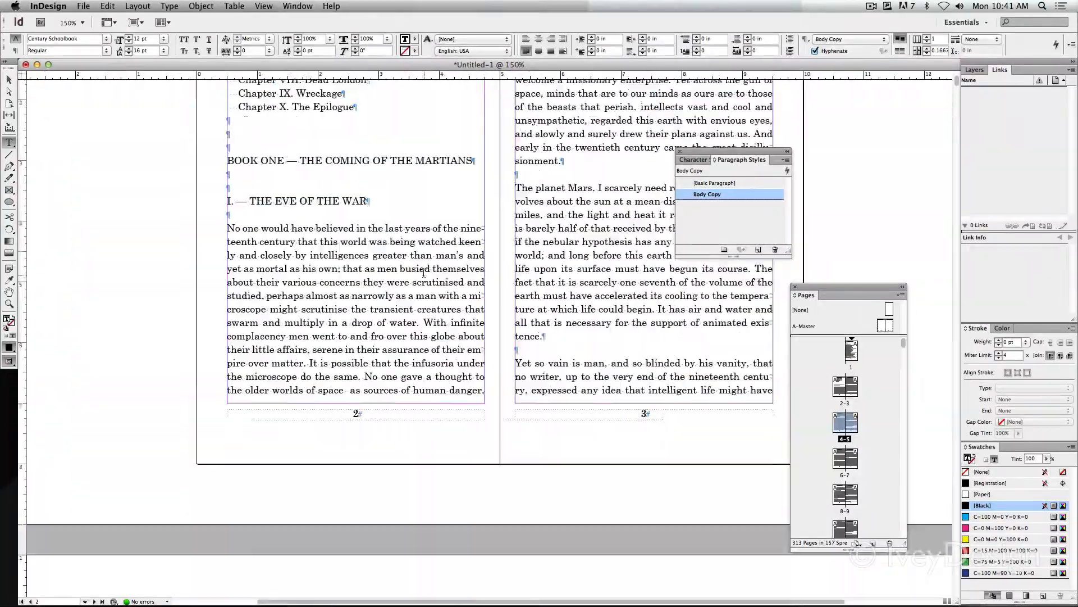
{"action": "scroll", "coordinate": [423, 274], "scroll_direction": "right", "scroll_amount": 3}
{"action": "scroll", "coordinate": [423, 273], "scroll_direction": "down", "scroll_amount": 20}
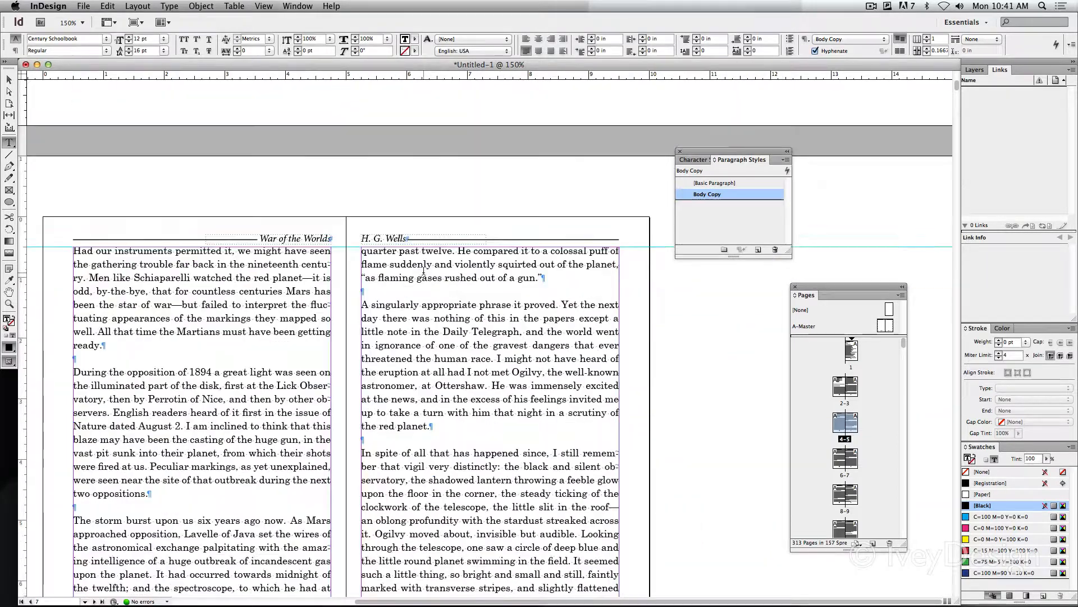
{"action": "scroll", "coordinate": [423, 272], "scroll_direction": "down", "scroll_amount": 1}
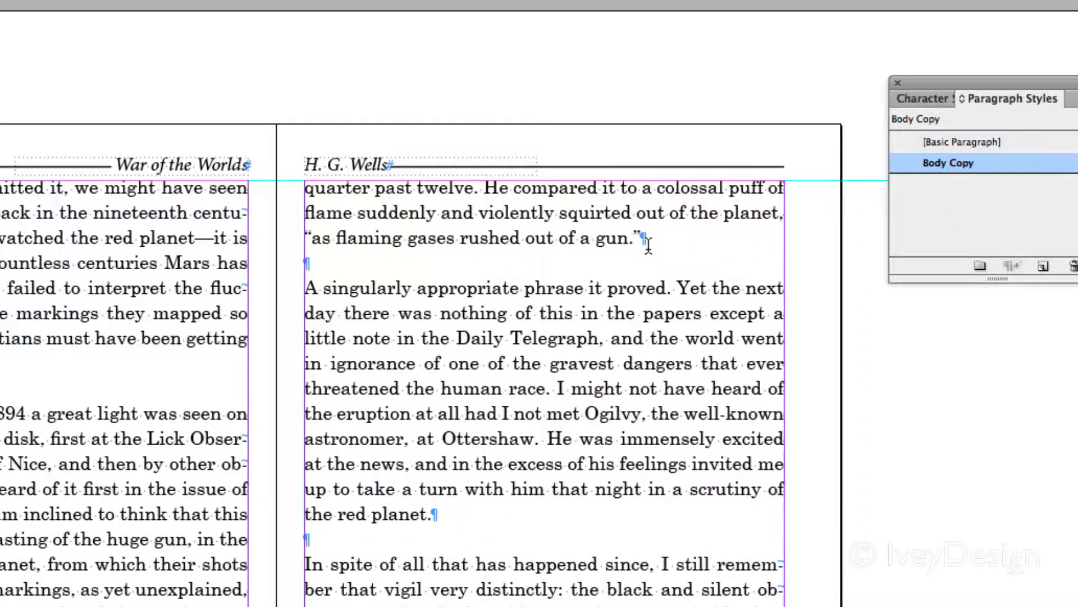
{"action": "left_click", "coordinate": [644, 239]}
{"action": "key", "text": "Delete"}
{"action": "key", "text": "Right"}
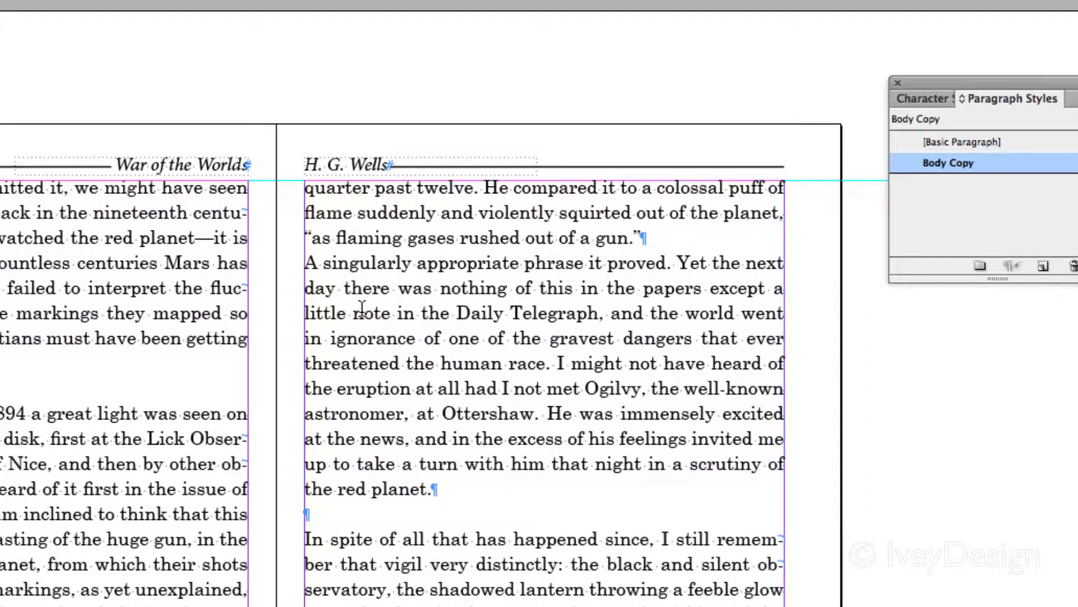
{"action": "key", "text": "Tab"}
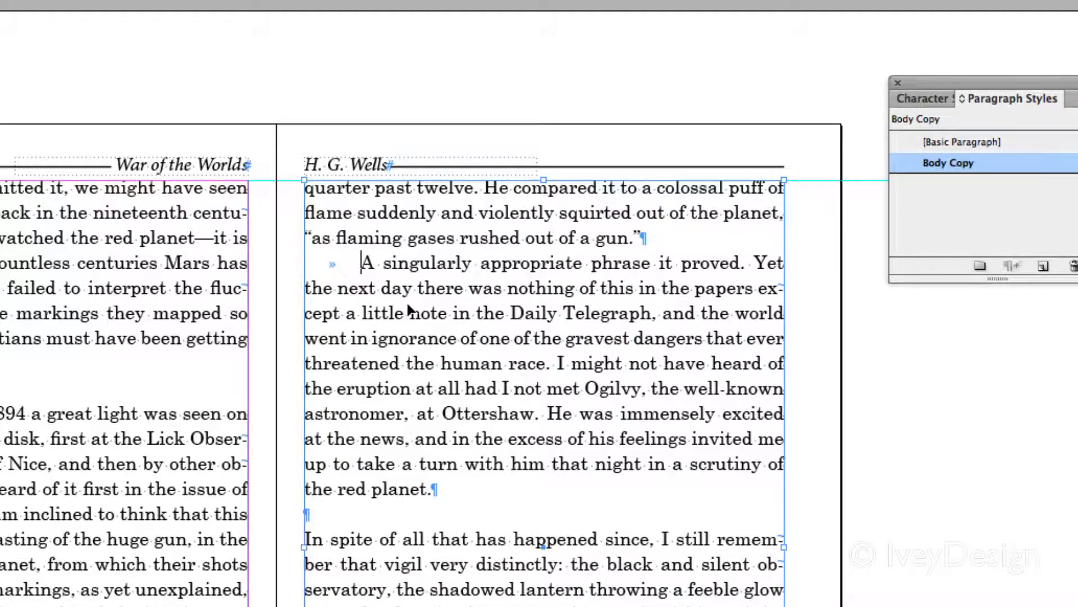
{"action": "key", "text": "ctrl+z"}
{"action": "key", "text": "ctrl+z"}
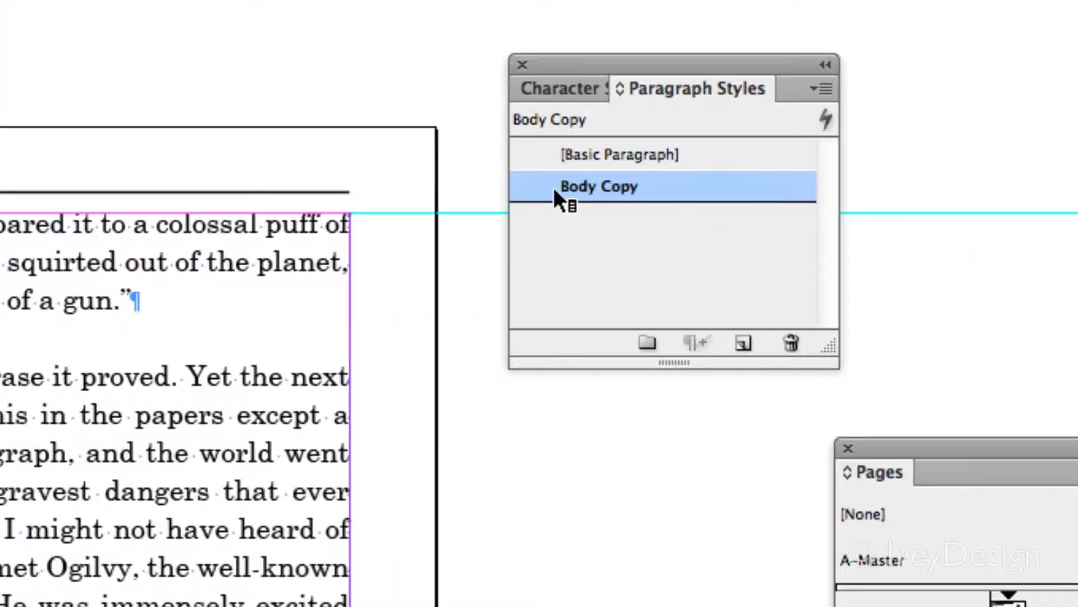
Give the Body Copy paragraph style a first line indent of 0.1875 in
{"action": "double_click", "coordinate": [758, 188]}
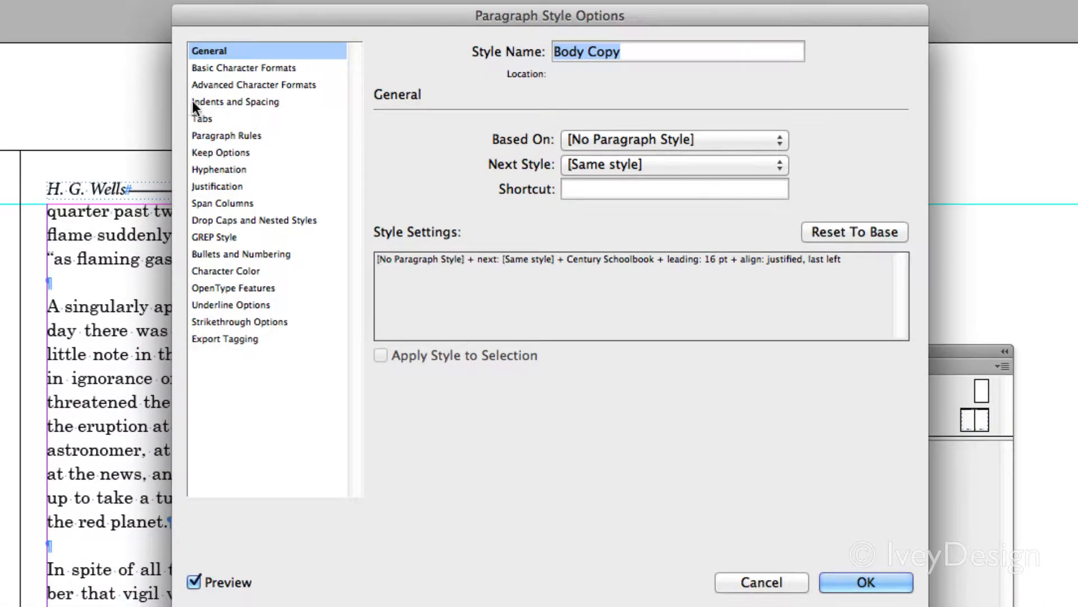
{"action": "left_click", "coordinate": [229, 103]}
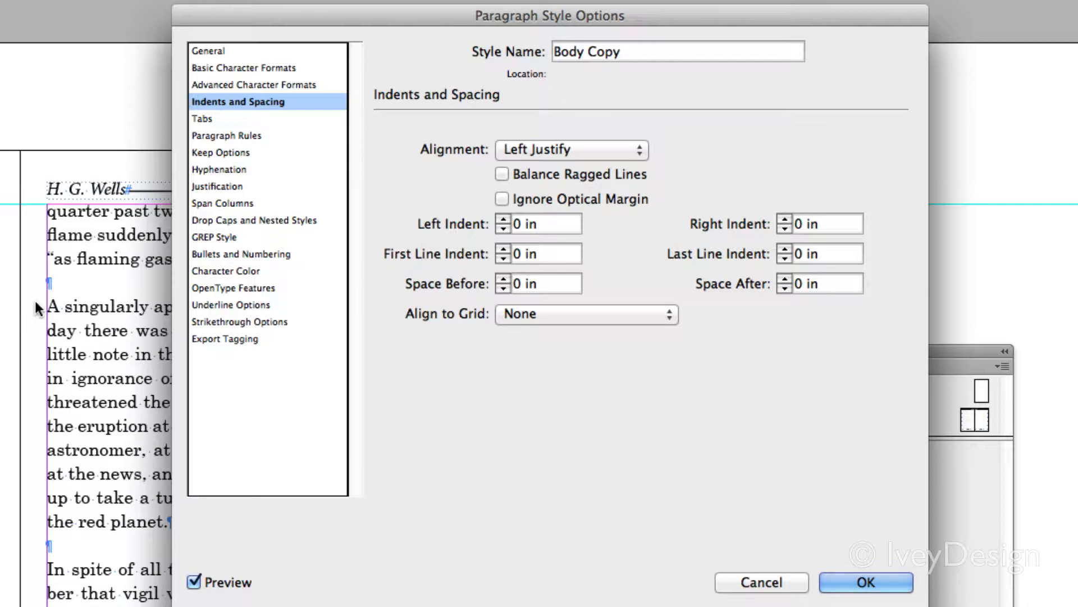
{"action": "left_click", "coordinate": [502, 248]}
{"action": "left_click", "coordinate": [502, 250]}
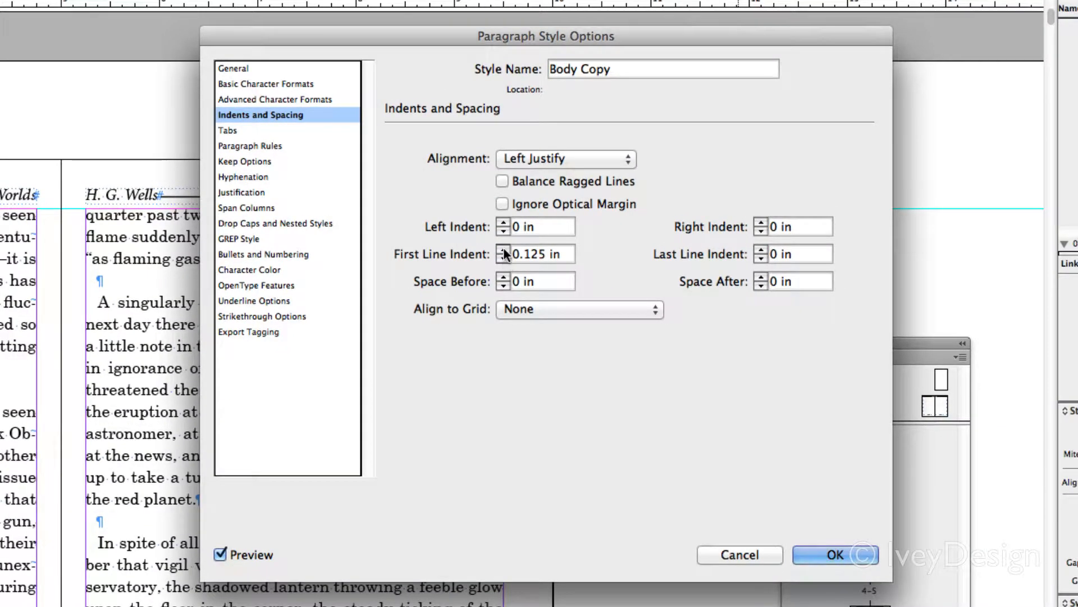
{"action": "left_click", "coordinate": [504, 250]}
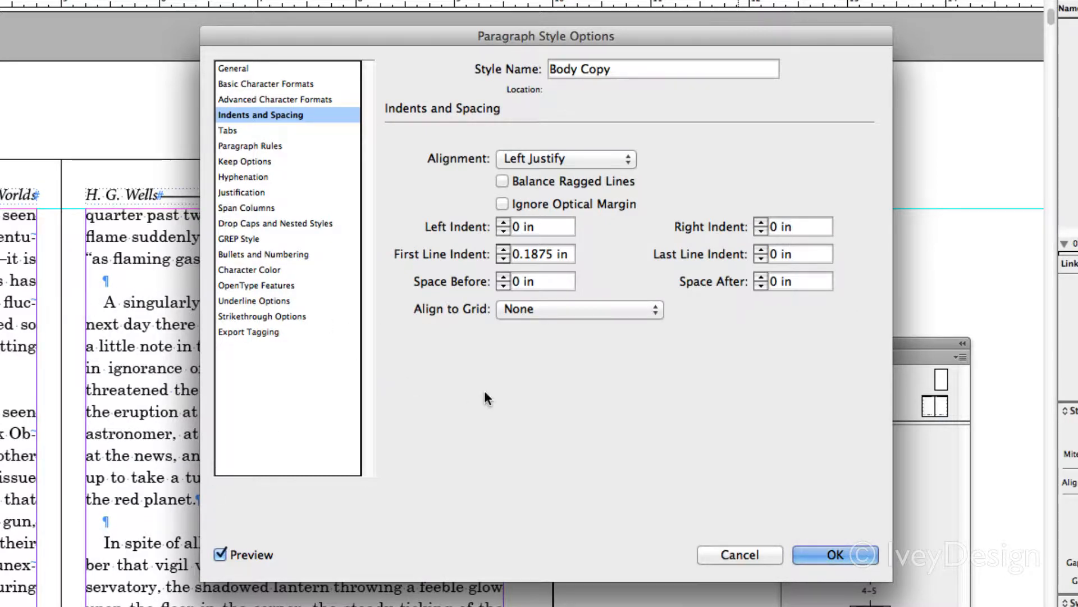
{"action": "left_click", "coordinate": [836, 554]}
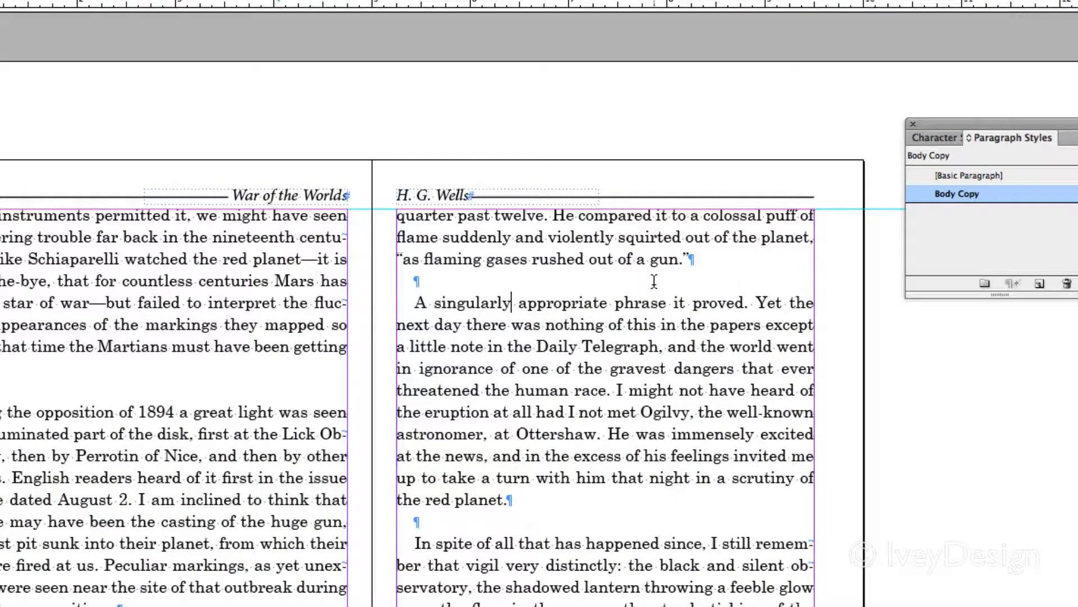
Place the text cursor in the blank paragraph above "A singularly appropriate phrase" and open Find/Change
{"action": "left_click_drag", "start_coordinate": [690, 260], "coordinate": [696, 265]}
{"action": "left_click", "coordinate": [396, 281]}
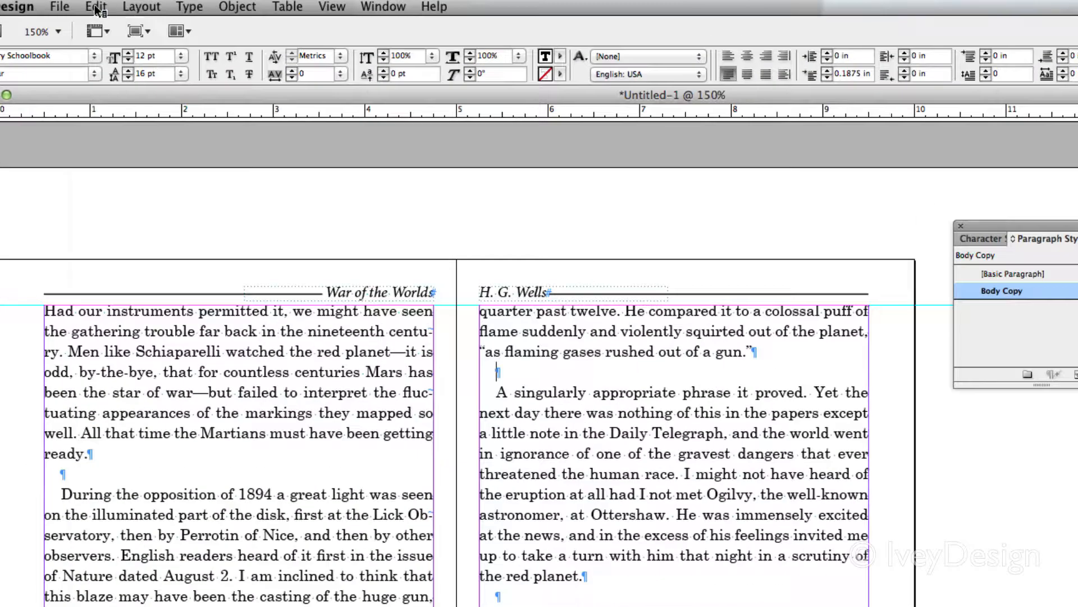
{"action": "left_click", "coordinate": [105, 6]}
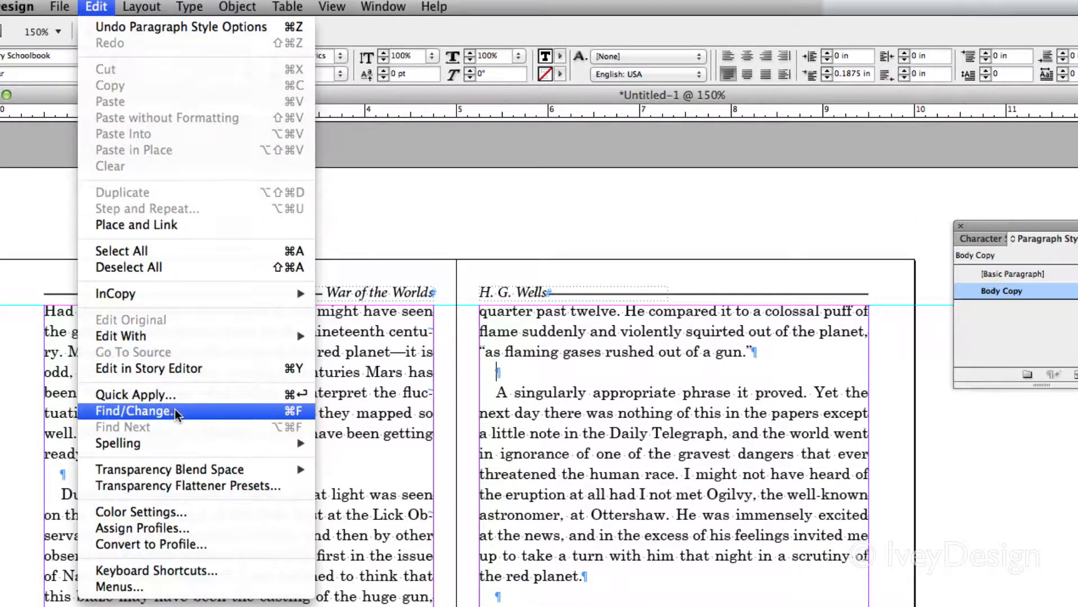
{"action": "left_click", "coordinate": [291, 411]}
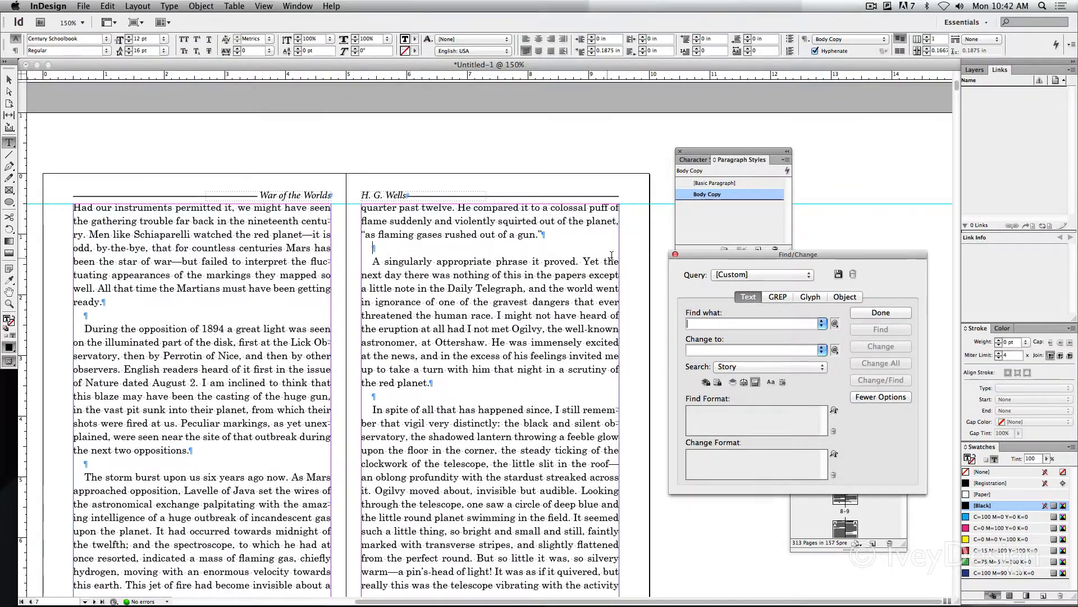
{"action": "left_click_drag", "start_coordinate": [713, 256], "coordinate": [293, 217]}
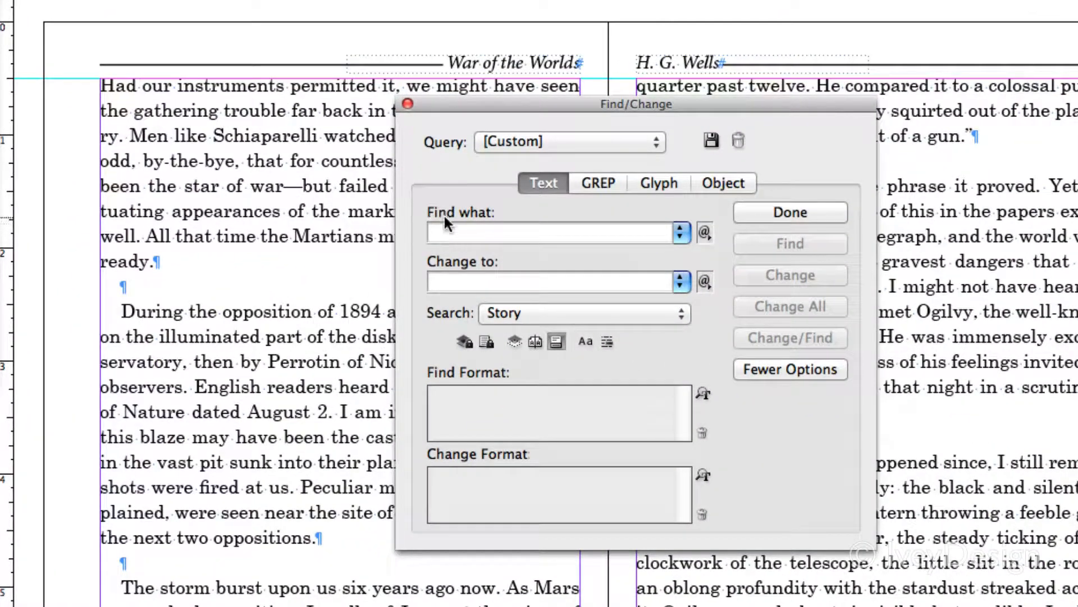
{"action": "left_click", "coordinate": [446, 232]}
{"action": "type", "text": "faslkdfj"}
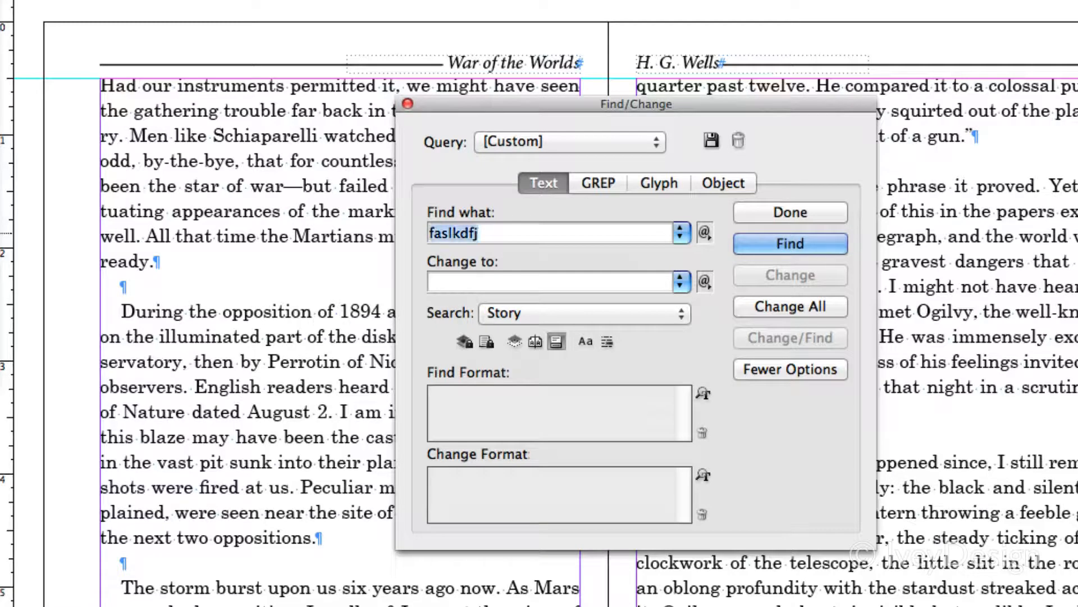
{"action": "key", "text": "BackSpace"}
{"action": "key", "text": "BackSpace"}
{"action": "key", "text": "BackSpace"}
{"action": "key", "text": "BackSpace"}
{"action": "key", "text": "BackSpace"}
{"action": "key", "text": "BackSpace"}
{"action": "key", "text": "BackSpace"}
{"action": "key", "text": "BackSpace"}
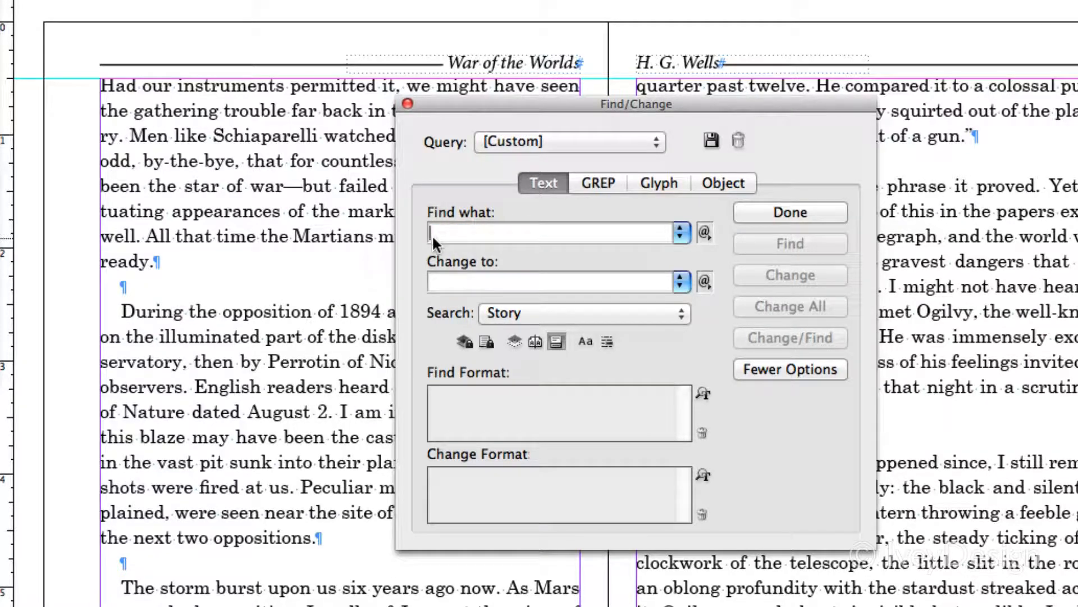
Set Find/Change to search for two consecutive End of Paragraph characters (^p^p) and replace them with one (^p)
{"action": "left_click", "coordinate": [705, 232]}
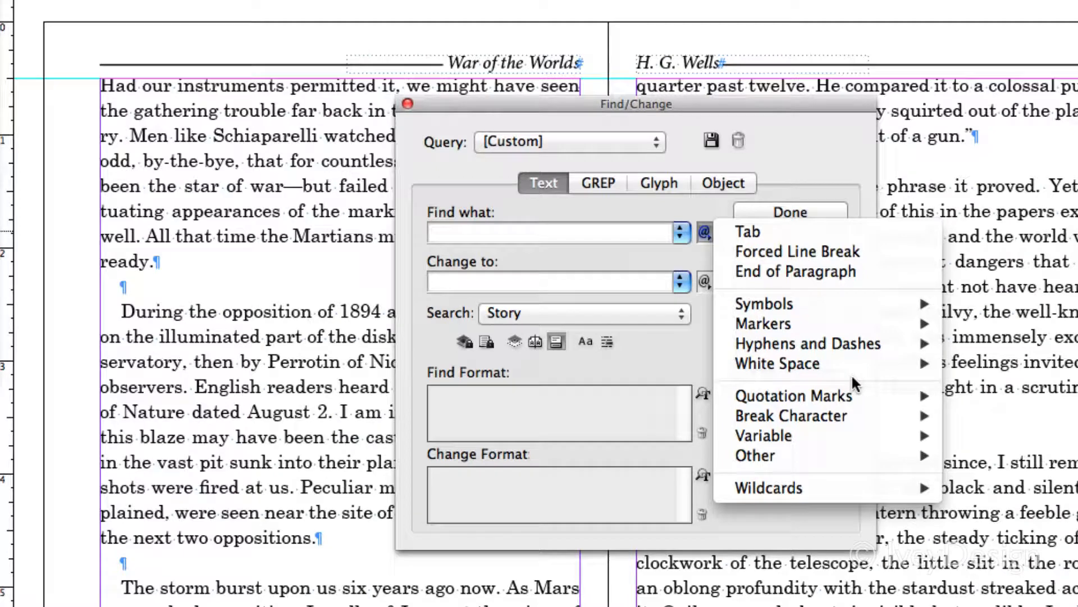
{"action": "left_click", "coordinate": [783, 274]}
{"action": "left_click", "coordinate": [704, 231]}
{"action": "left_click", "coordinate": [753, 271]}
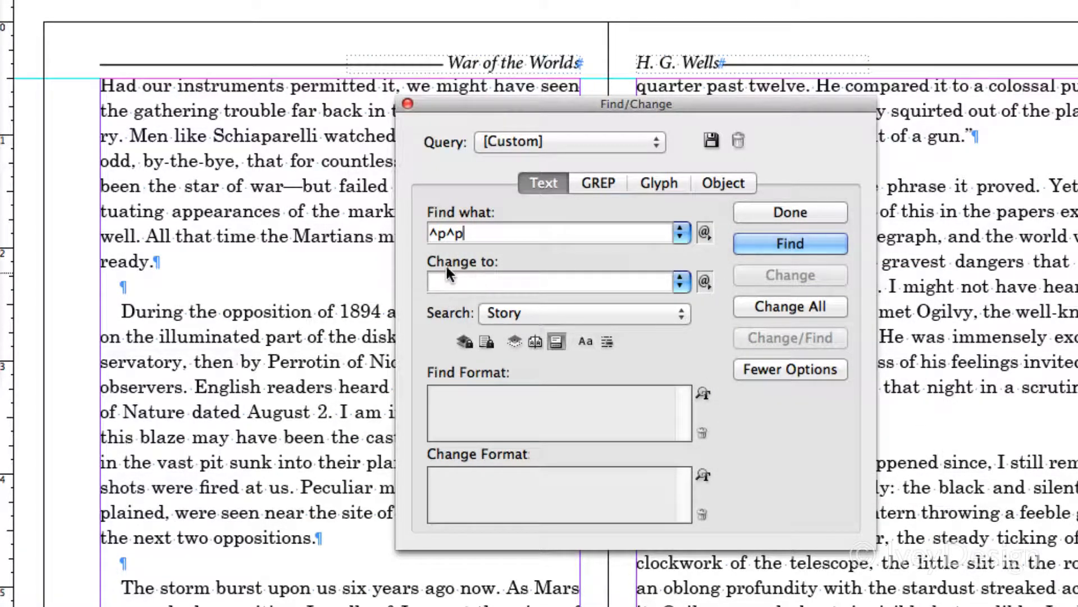
{"action": "left_click", "coordinate": [705, 281]}
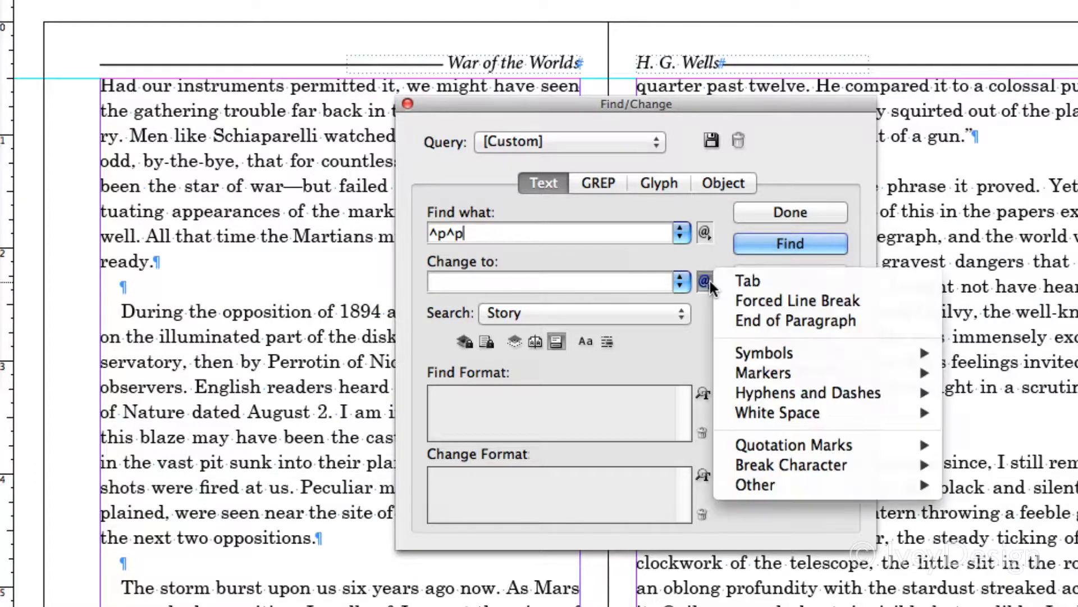
{"action": "left_click", "coordinate": [746, 319]}
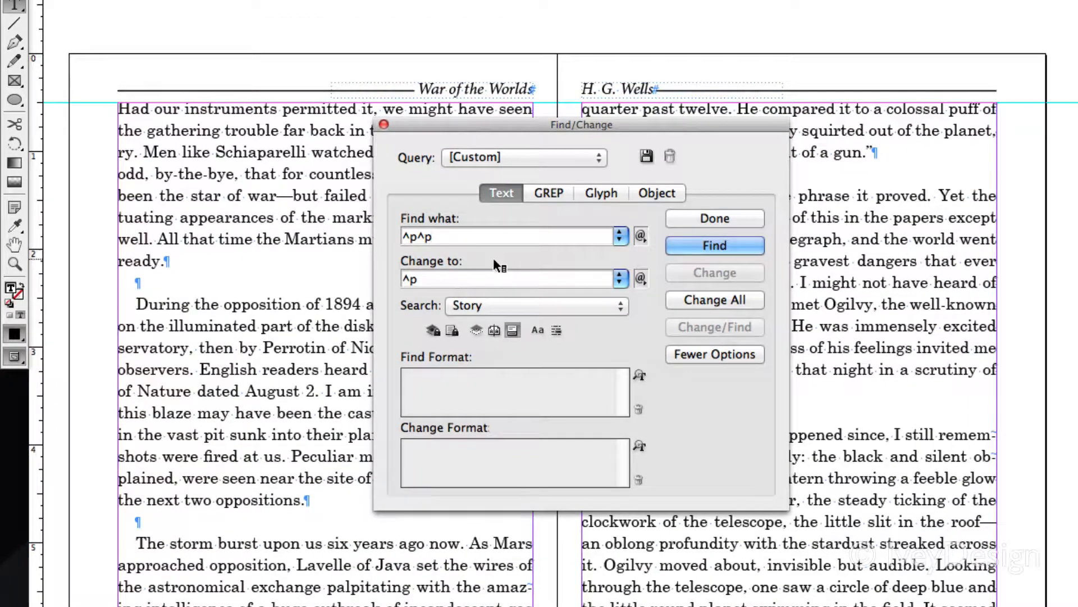
Find occurrences of the double paragraph returns in the story, moving the Find/Change dialog aside from the text
{"action": "left_click", "coordinate": [717, 245]}
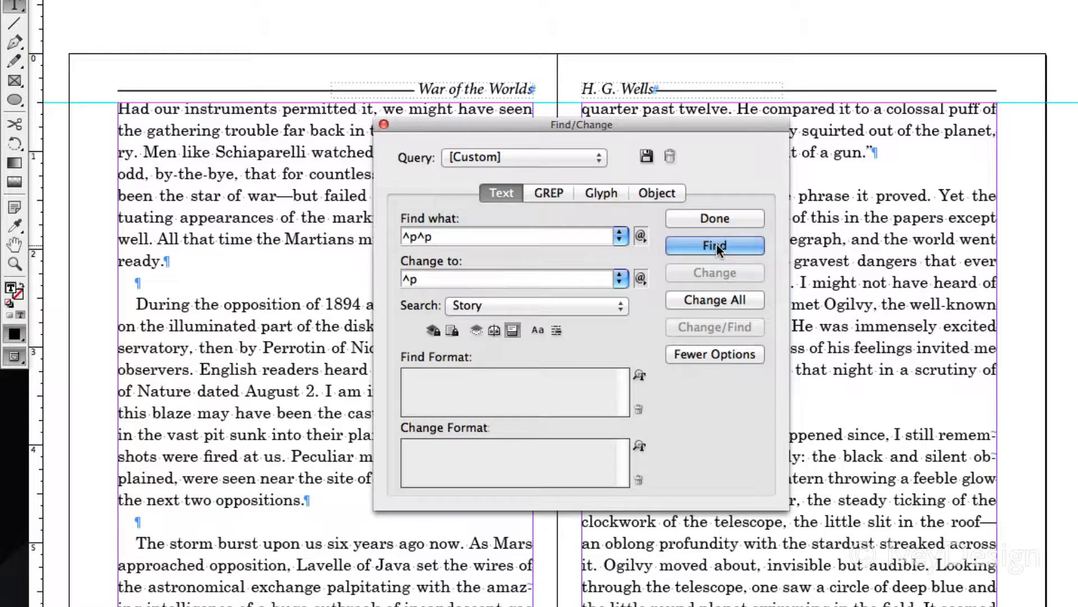
{"action": "left_click", "coordinate": [610, 112]}
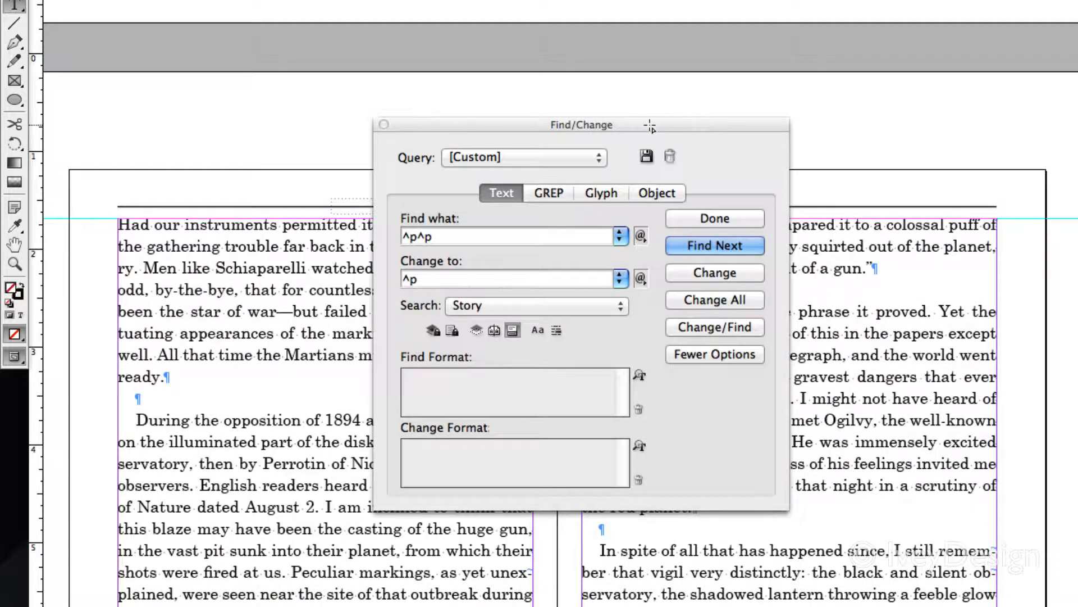
{"action": "left_click_drag", "start_coordinate": [655, 126], "coordinate": [438, 147]}
{"action": "scroll", "coordinate": [754, 454], "scroll_direction": "left", "scroll_amount": 3}
{"action": "scroll", "coordinate": [754, 454], "scroll_direction": "down", "scroll_amount": 4}
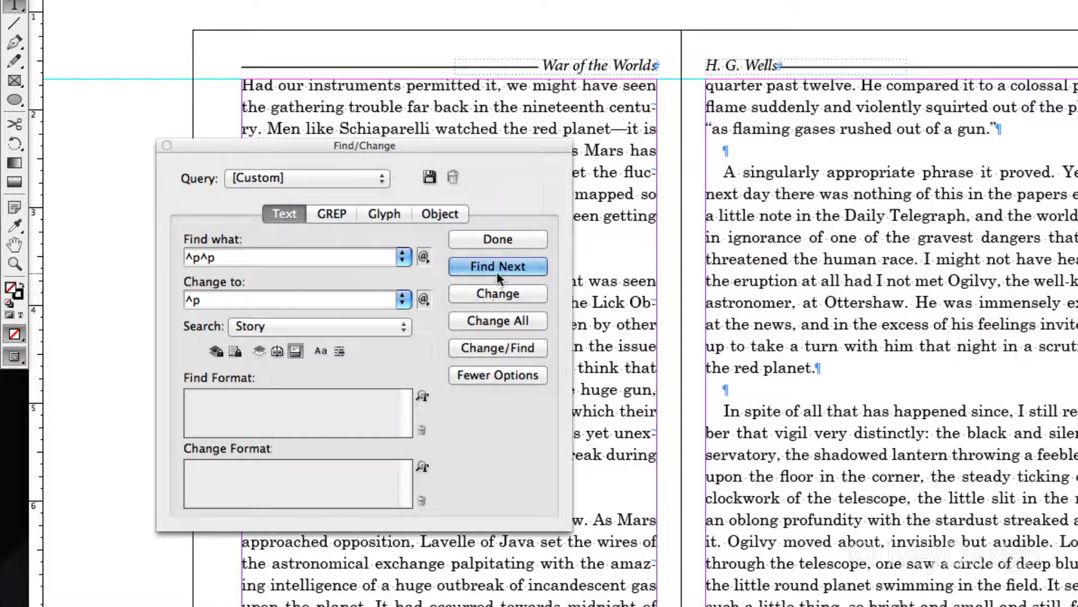
{"action": "left_click", "coordinate": [496, 272]}
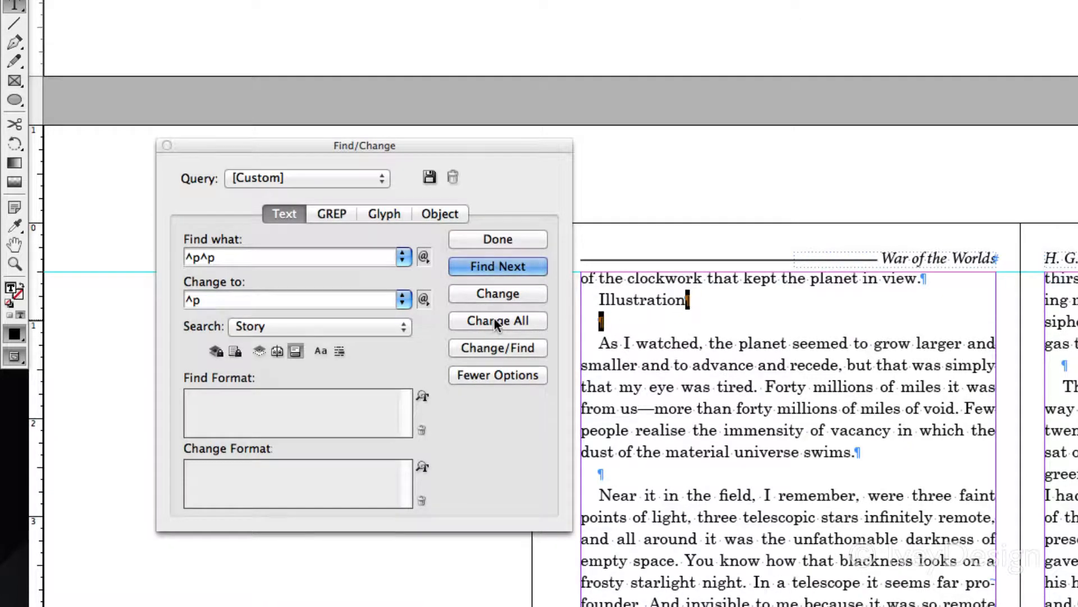
Replace all double paragraph returns in the story with single ones and close Find/Change
{"action": "left_click", "coordinate": [475, 320]}
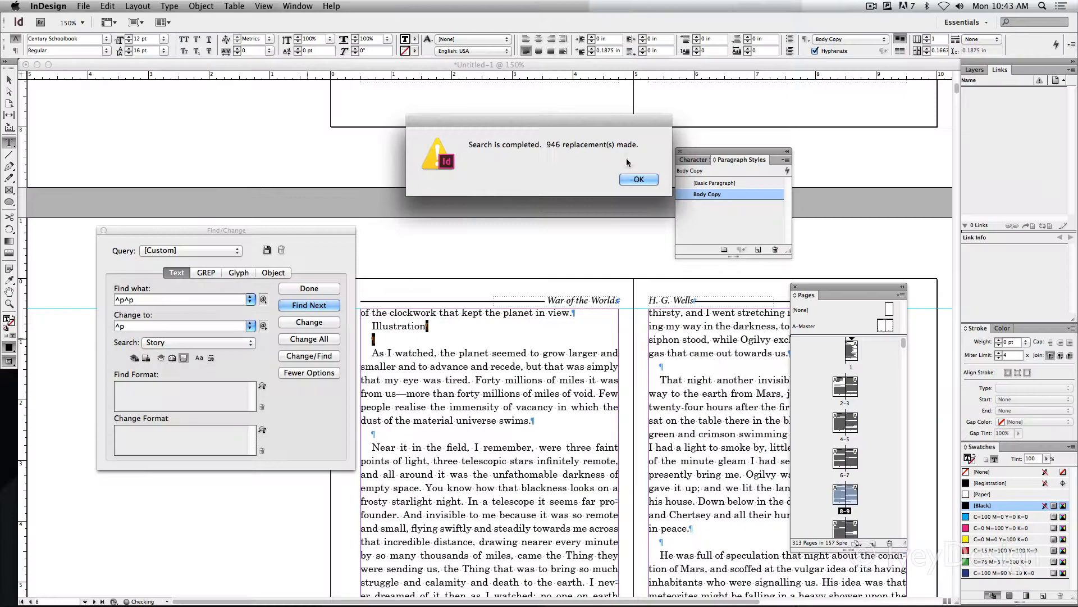
{"action": "left_click", "coordinate": [637, 179]}
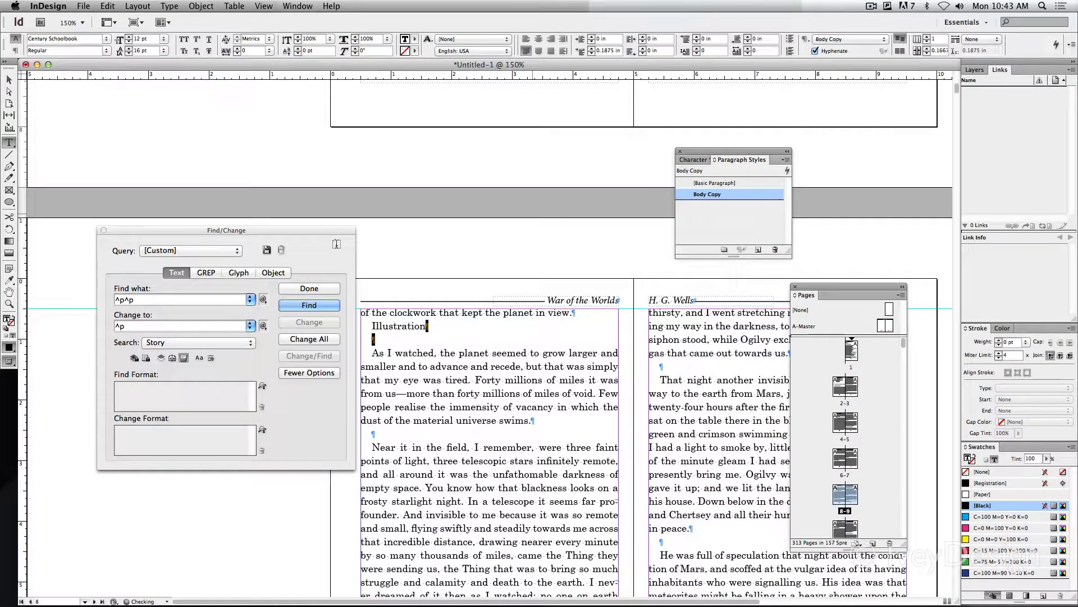
{"action": "scroll", "coordinate": [581, 422], "scroll_direction": "down", "scroll_amount": 5}
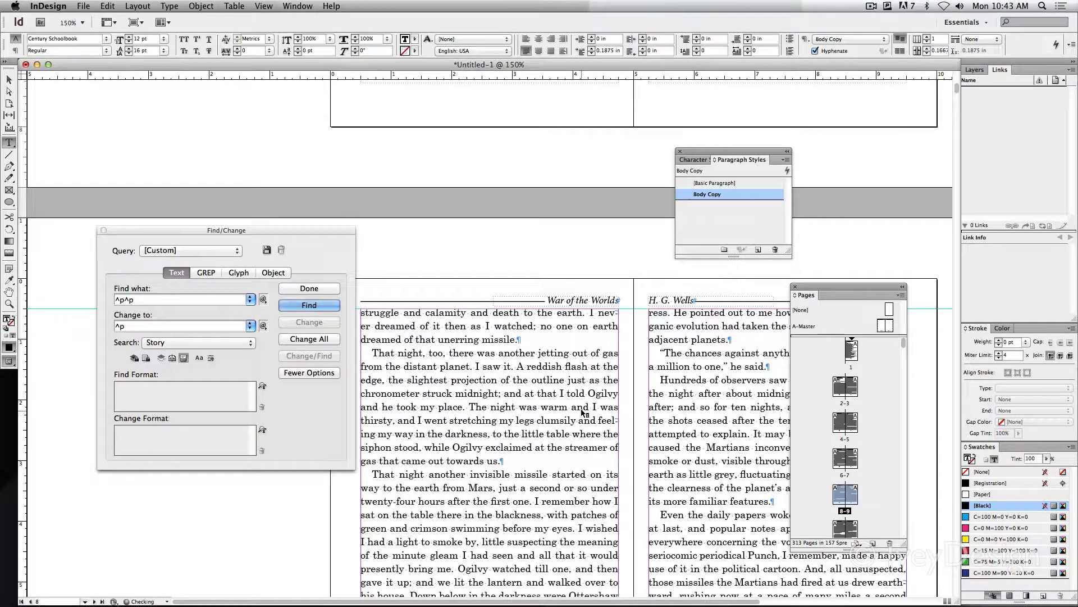
{"action": "left_click", "coordinate": [103, 230]}
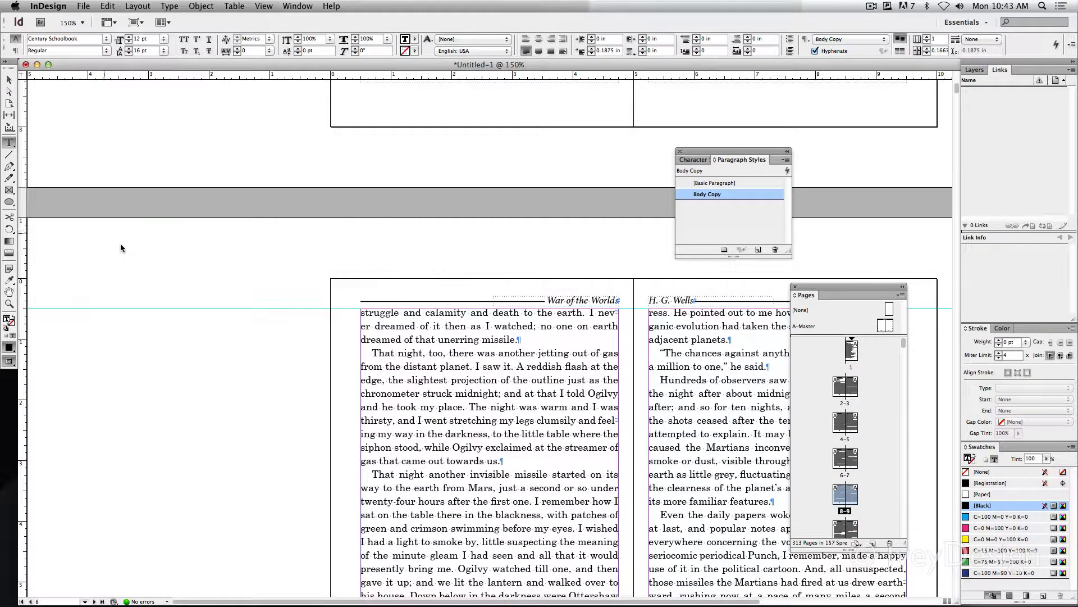
Review the spreads from page 8 to page 13 for remaining blank paragraphs and the spacing between paragraphs
{"action": "scroll", "coordinate": [329, 278], "scroll_direction": "down", "scroll_amount": 5}
{"action": "scroll", "coordinate": [329, 277], "scroll_direction": "right", "scroll_amount": 4}
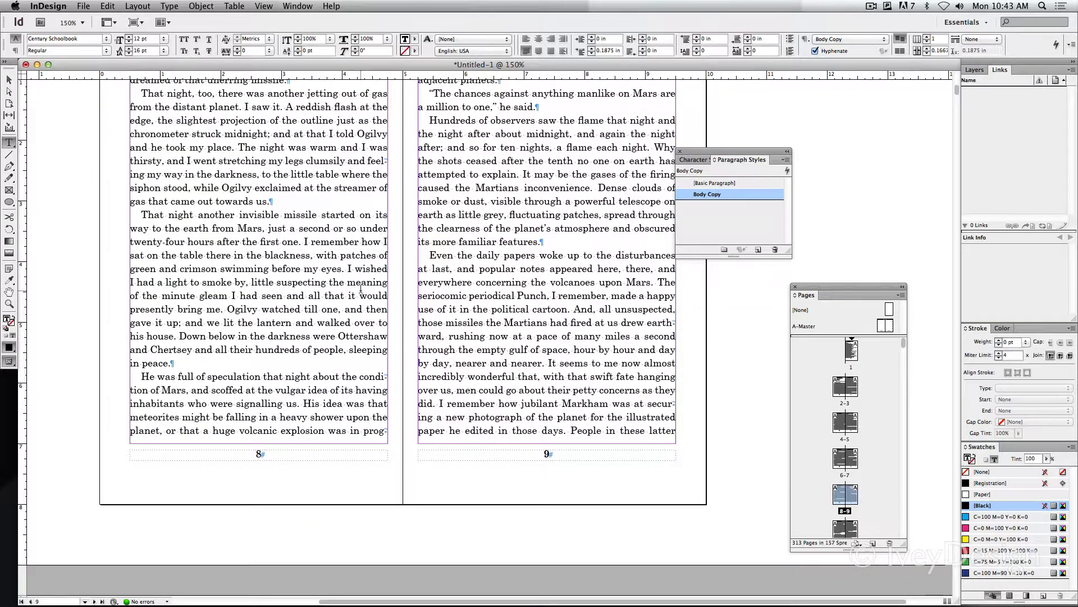
{"action": "scroll", "coordinate": [360, 289], "scroll_direction": "down", "scroll_amount": 8}
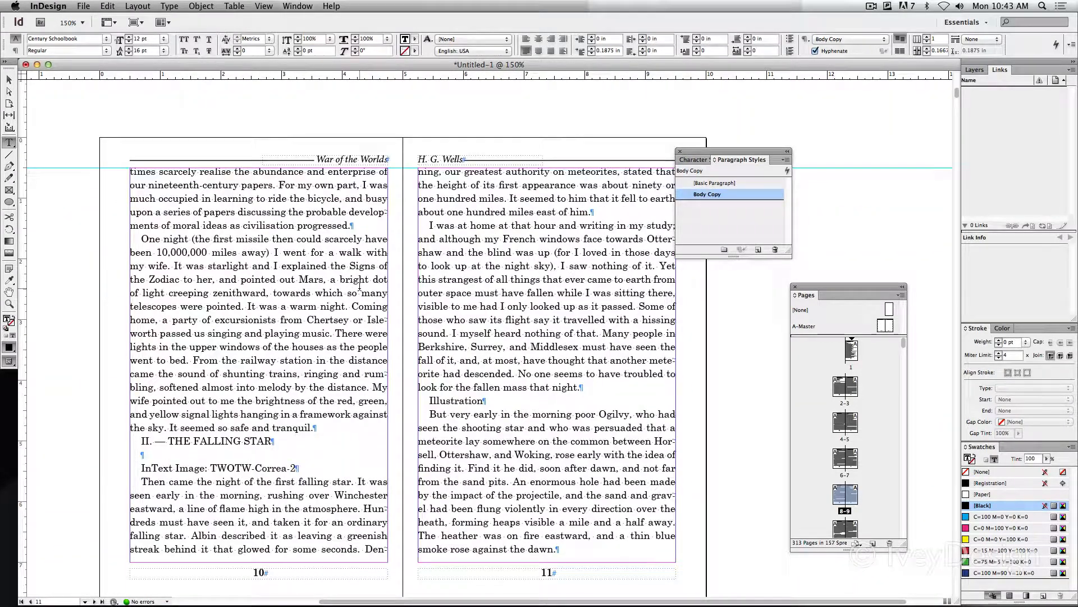
{"action": "left_click", "coordinate": [488, 276]}
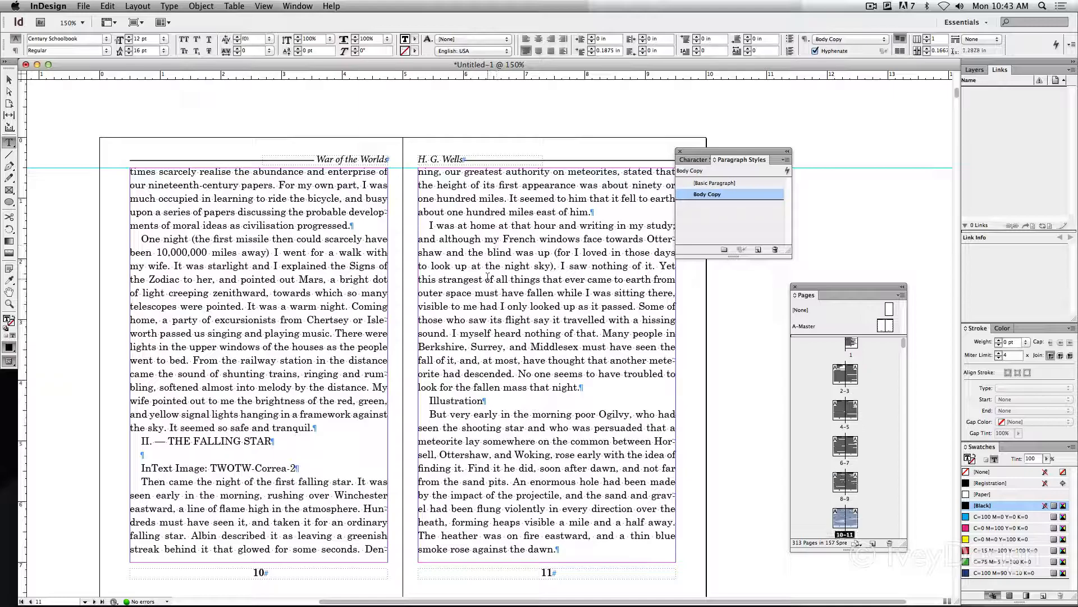
{"action": "scroll", "coordinate": [488, 276], "scroll_direction": "down", "scroll_amount": 10}
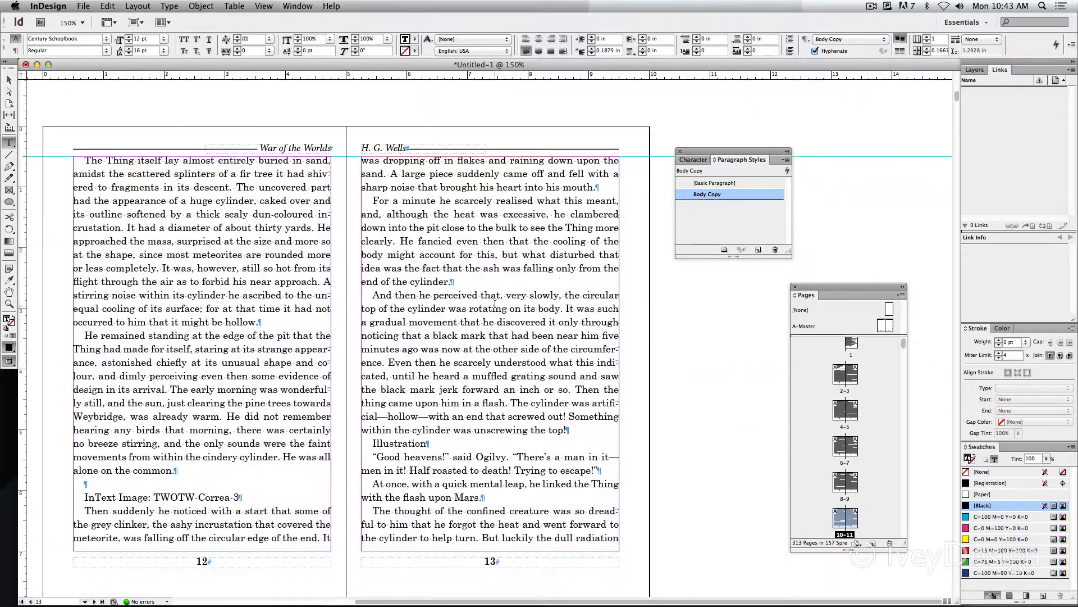
{"action": "scroll", "coordinate": [495, 303], "scroll_direction": "down", "scroll_amount": 2}
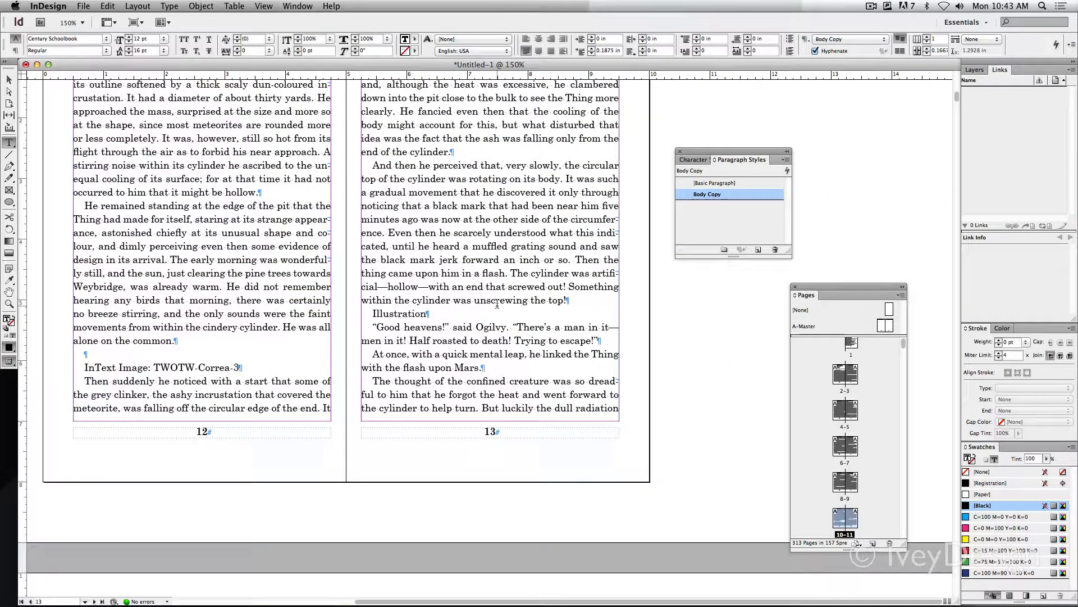
{"action": "scroll", "coordinate": [498, 303], "scroll_direction": "up", "scroll_amount": 15}
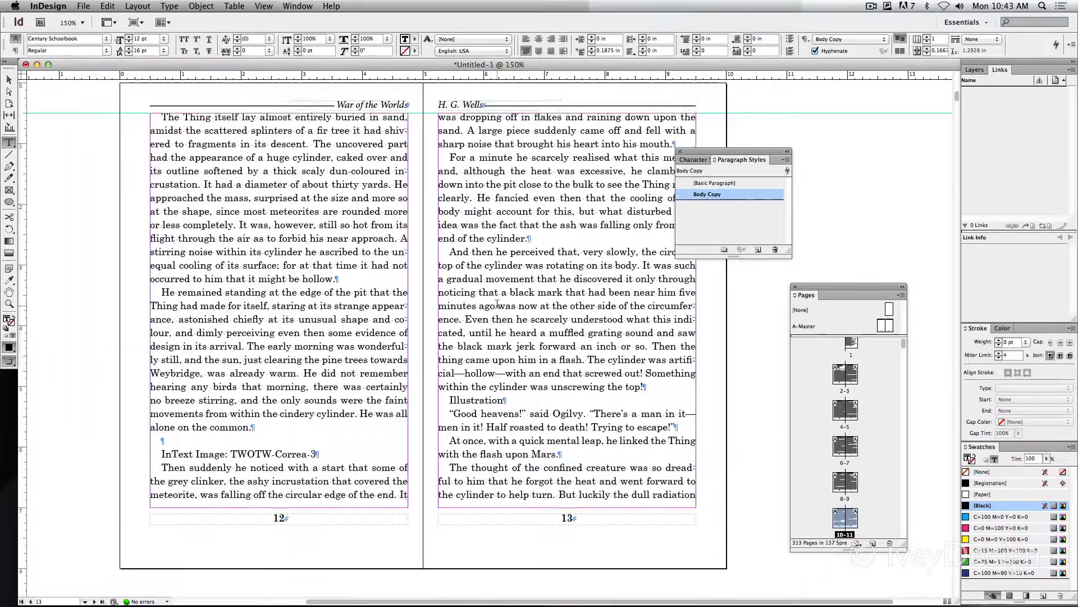
{"action": "scroll", "coordinate": [497, 303], "scroll_direction": "up", "scroll_amount": 2}
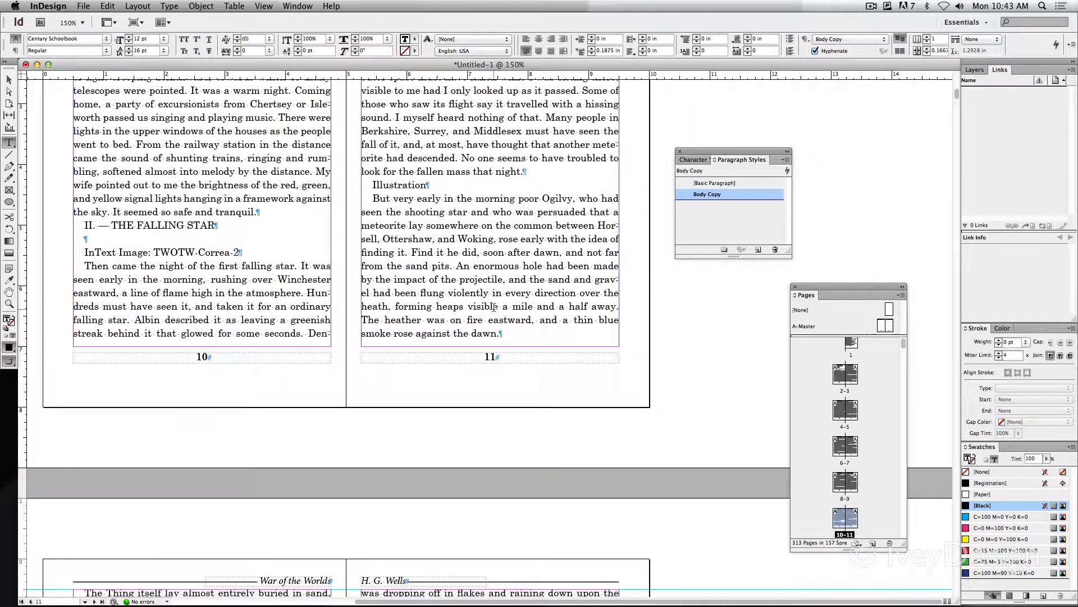
{"action": "left_click", "coordinate": [872, 6]}
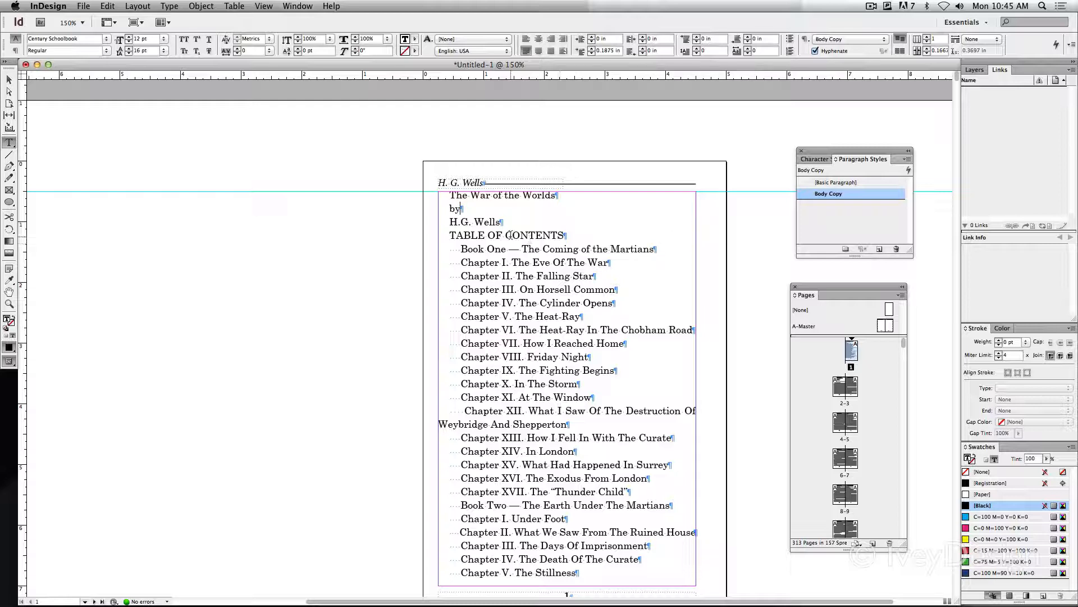
Examine where the book title, the table of contents and chapter I begin on the first pages
{"action": "left_click_drag", "start_coordinate": [503, 225], "coordinate": [419, 185]}
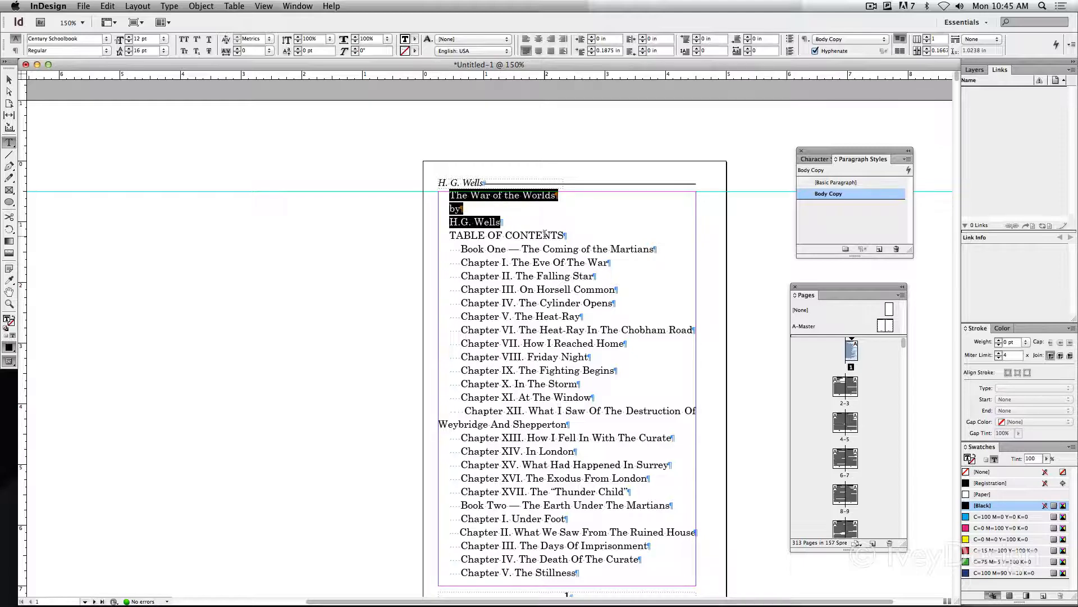
{"action": "left_click_drag", "start_coordinate": [447, 235], "coordinate": [549, 383]}
{"action": "scroll", "coordinate": [533, 392], "scroll_direction": "down", "scroll_amount": 3}
{"action": "scroll", "coordinate": [533, 391], "scroll_direction": "down", "scroll_amount": 15}
{"action": "scroll", "coordinate": [532, 391], "scroll_direction": "left", "scroll_amount": 2}
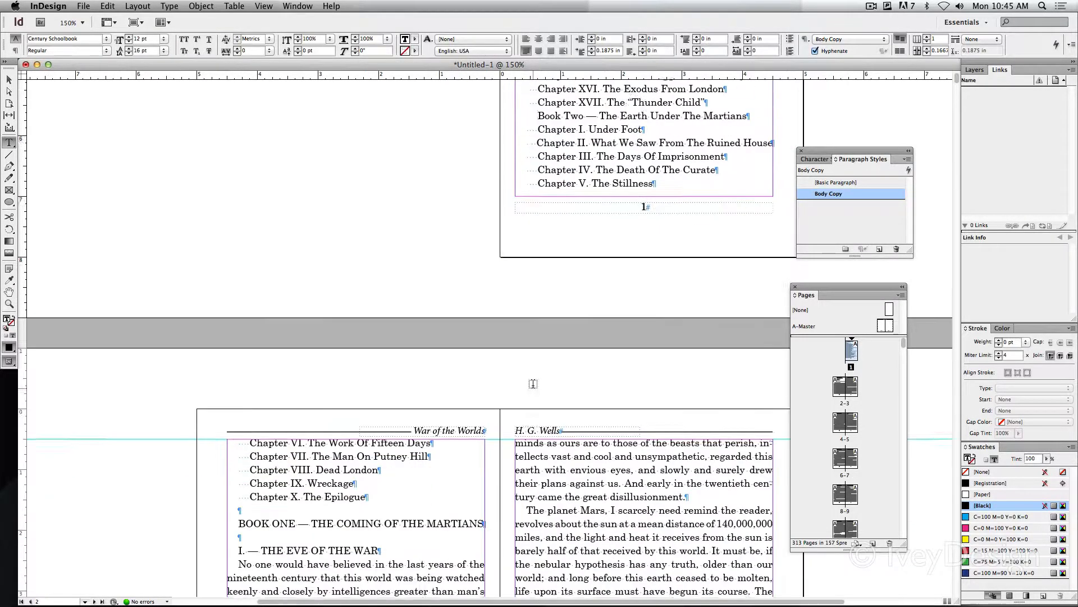
{"action": "left_click", "coordinate": [240, 333]}
{"action": "left_click_drag", "start_coordinate": [251, 339], "coordinate": [300, 375]}
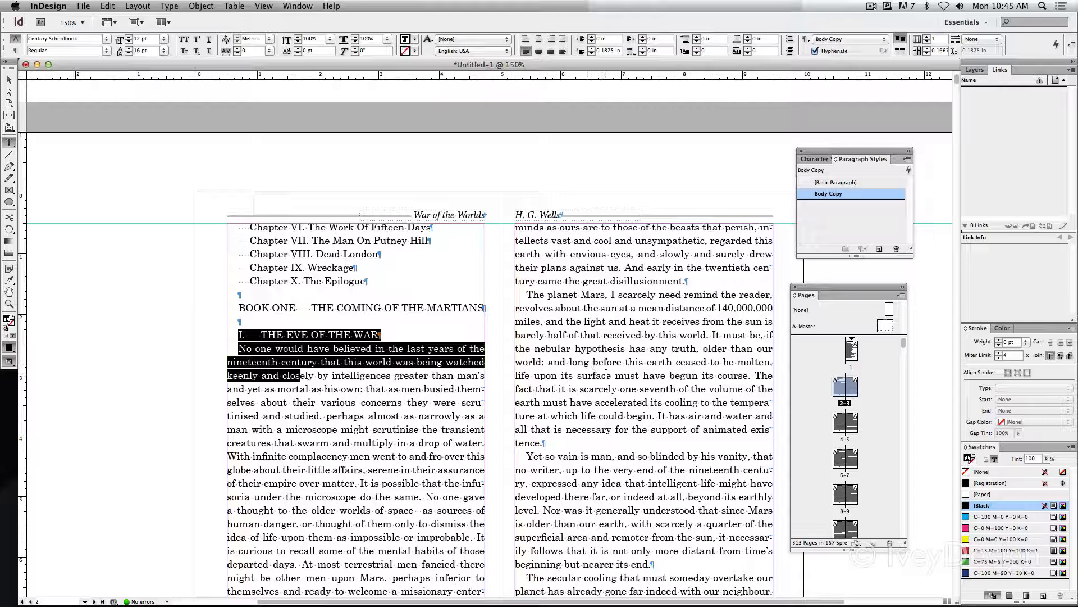
Try pushing "TABLE OF CONTENTS" down page 1 by adding blank paragraphs after "H.G. Wells"
{"action": "scroll", "coordinate": [608, 373], "scroll_direction": "right", "scroll_amount": 3}
{"action": "scroll", "coordinate": [607, 372], "scroll_direction": "up", "scroll_amount": 10}
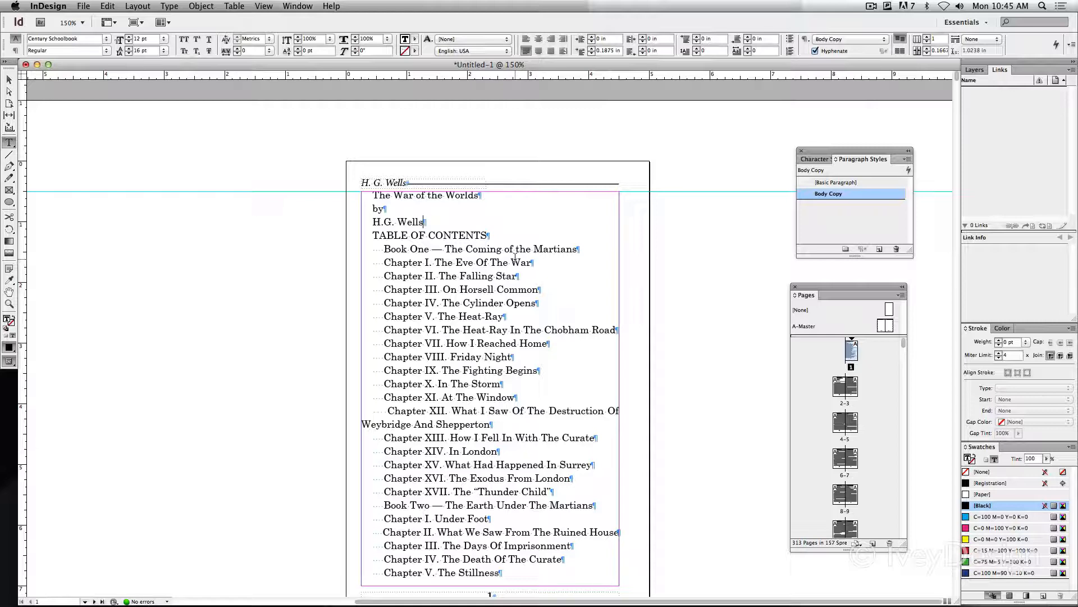
{"action": "key", "text": "Return"}
{"action": "key", "text": "Return"}
{"action": "key", "text": "Return"}
{"action": "key", "text": "Return"}
{"action": "key", "text": "Return"}
{"action": "key", "text": "Return"}
{"action": "key", "text": "Return"}
{"action": "key", "text": "Return"}
{"action": "key", "text": "Return"}
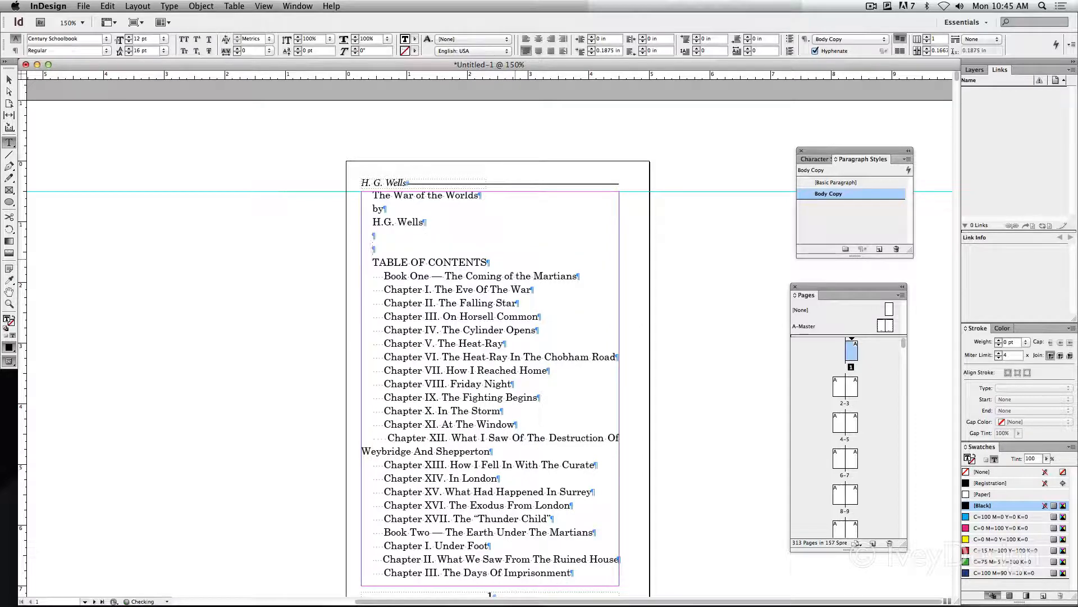
{"action": "key", "text": "Return"}
{"action": "key", "text": "Return"}
{"action": "key", "text": "Return"}
{"action": "key", "text": "Return"}
{"action": "key", "text": "Return"}
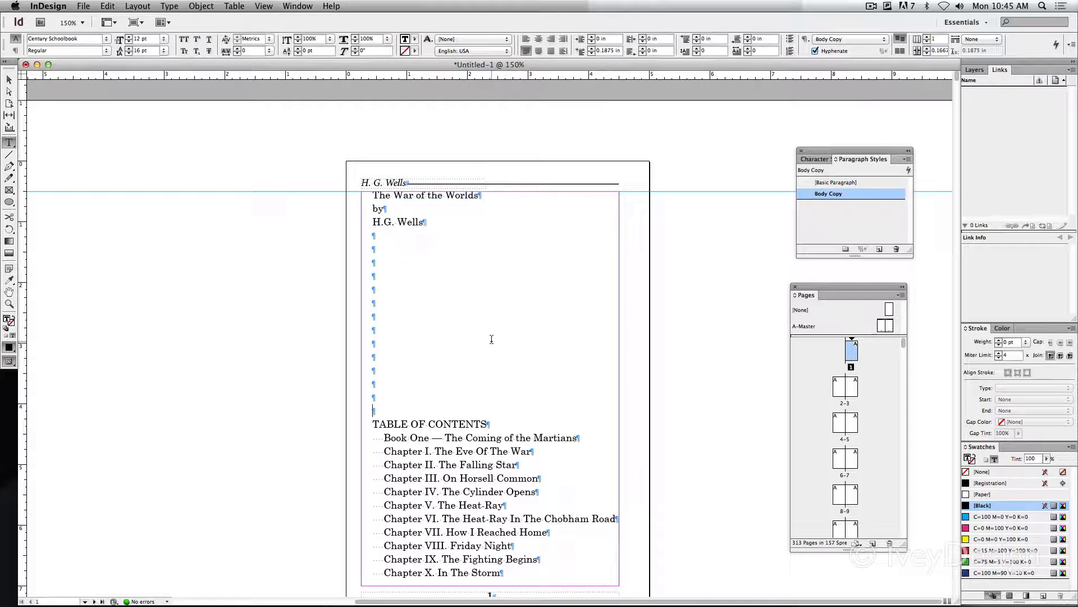
Delete the blank paragraphs between "H.G. Wells" and "TABLE OF CONTENTS"
{"action": "left_click_drag", "start_coordinate": [428, 220], "coordinate": [337, 189]}
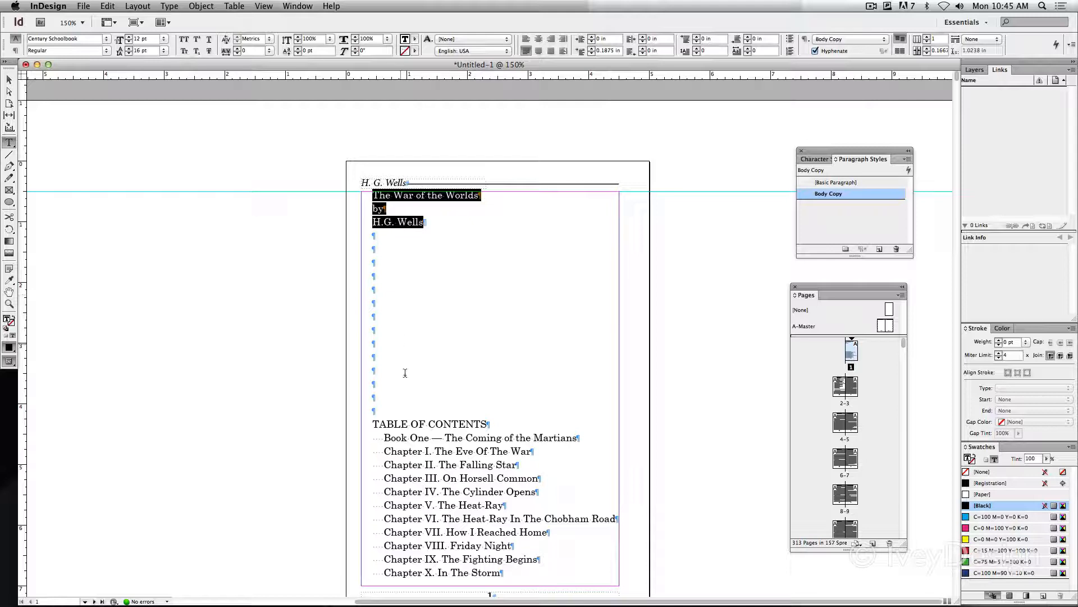
{"action": "left_click_drag", "start_coordinate": [393, 405], "coordinate": [337, 244]}
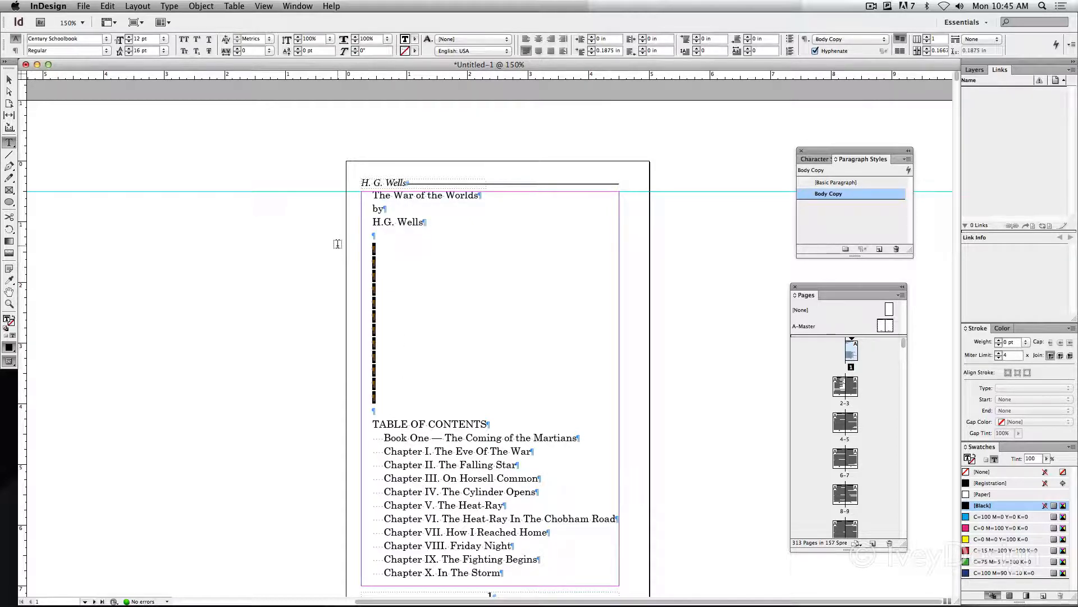
{"action": "key", "text": "BackSpace"}
{"action": "key", "text": "BackSpace"}
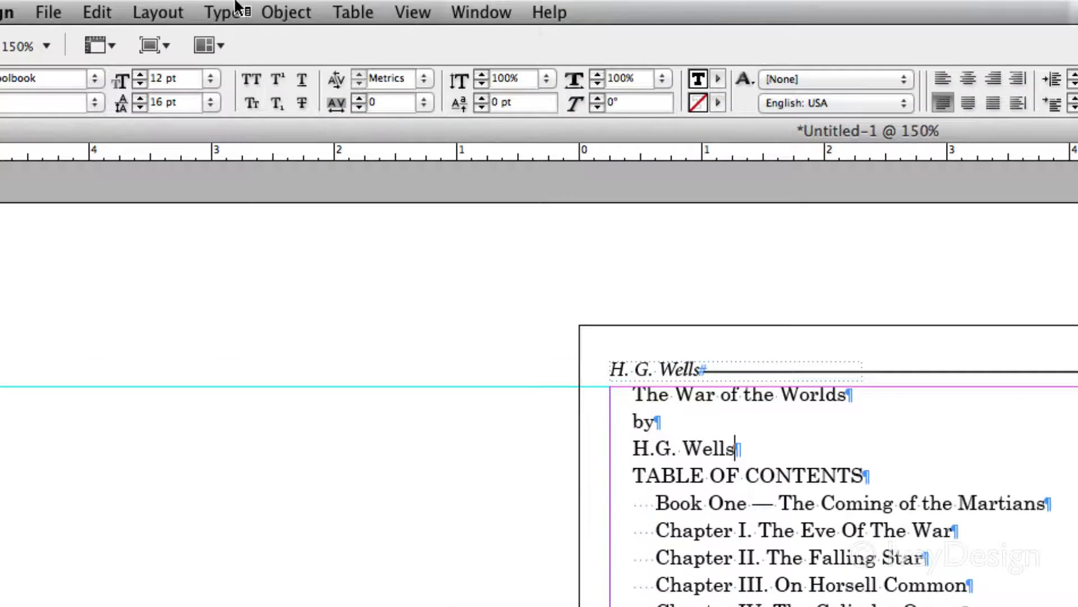
Insert a page break after "H.G. Wells" on page 1 and check where the table of contents starts
{"action": "left_click", "coordinate": [169, 6]}
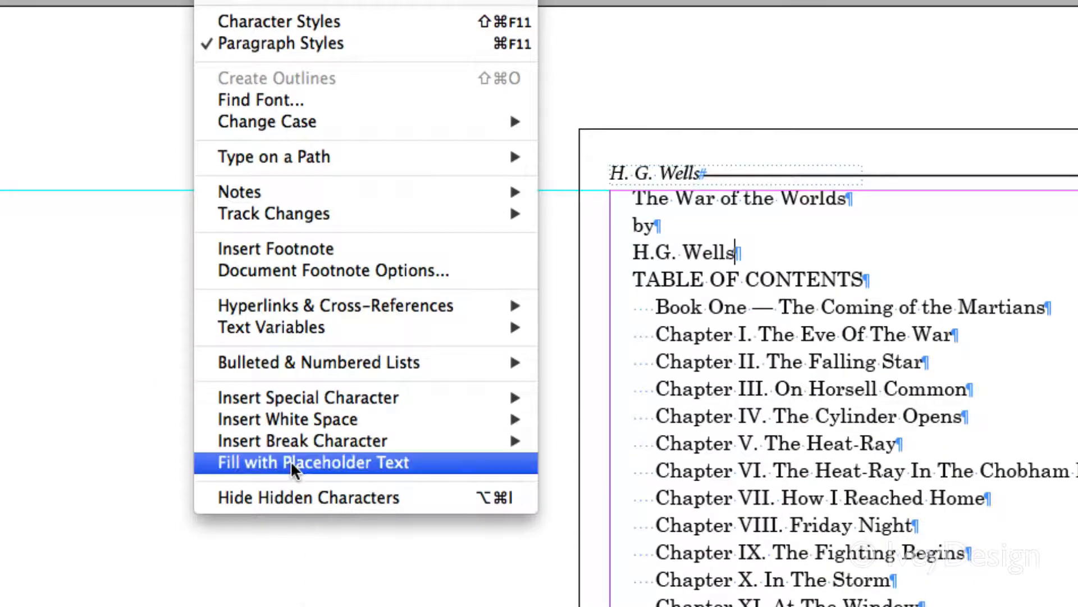
{"action": "mouse_move", "coordinate": [229, 440]}
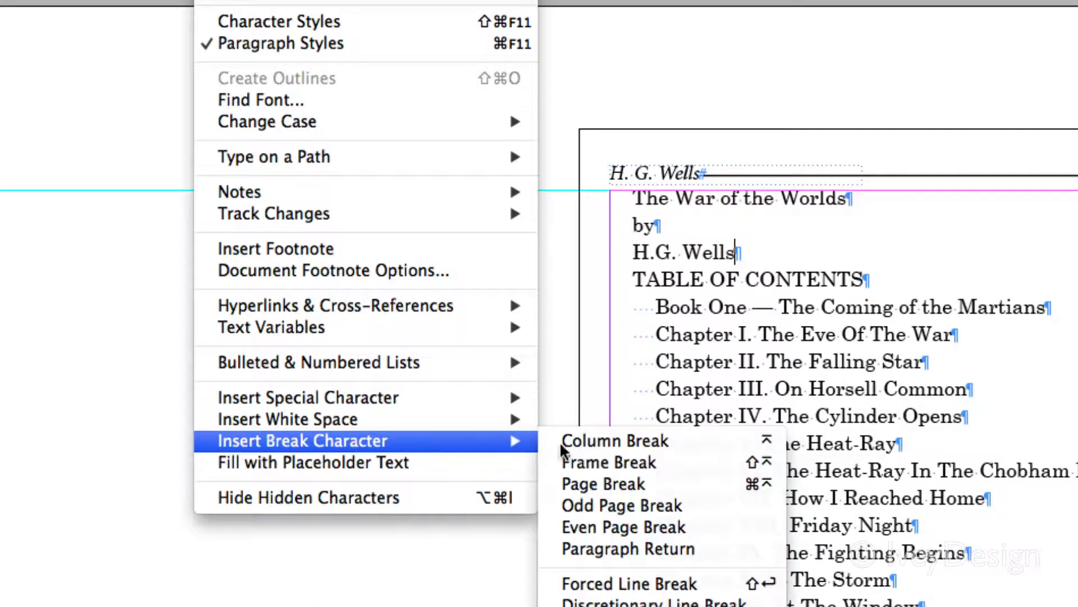
{"action": "left_click", "coordinate": [644, 483]}
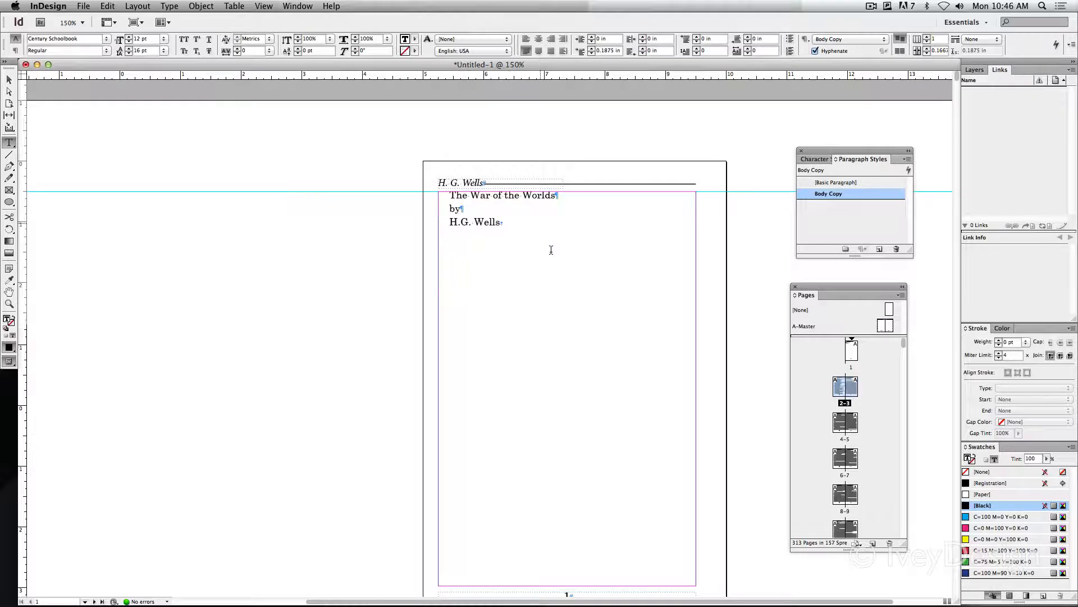
{"action": "scroll", "coordinate": [465, 429], "scroll_direction": "down", "scroll_amount": 3}
{"action": "scroll", "coordinate": [432, 420], "scroll_direction": "left", "scroll_amount": 5}
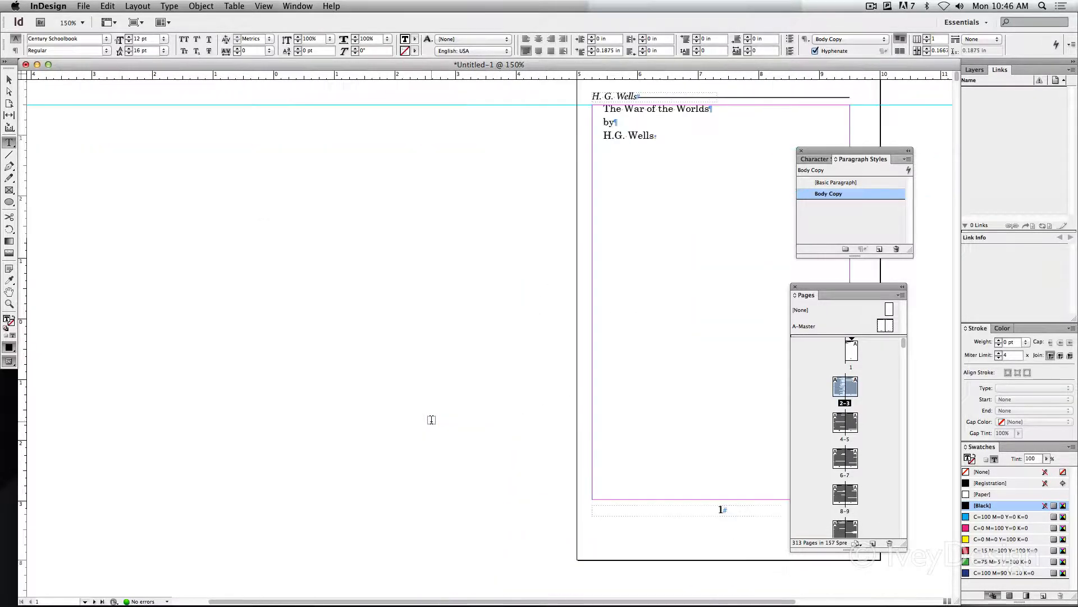
{"action": "scroll", "coordinate": [431, 420], "scroll_direction": "down", "scroll_amount": 12}
{"action": "scroll", "coordinate": [431, 420], "scroll_direction": "right", "scroll_amount": 3}
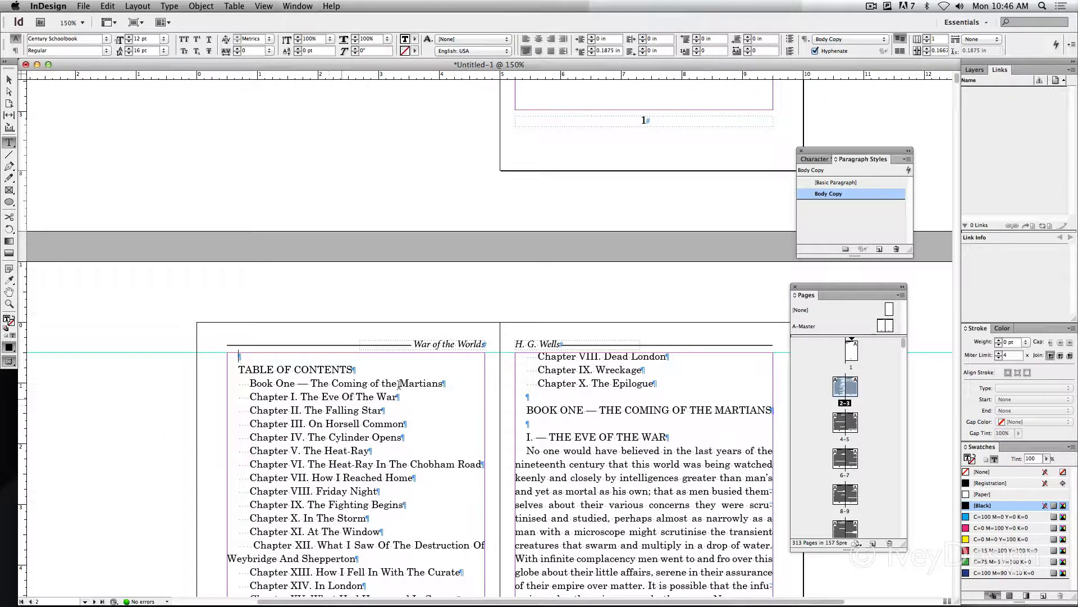
{"action": "scroll", "coordinate": [533, 367], "scroll_direction": "right", "scroll_amount": 5}
{"action": "scroll", "coordinate": [534, 367], "scroll_direction": "up", "scroll_amount": 15}
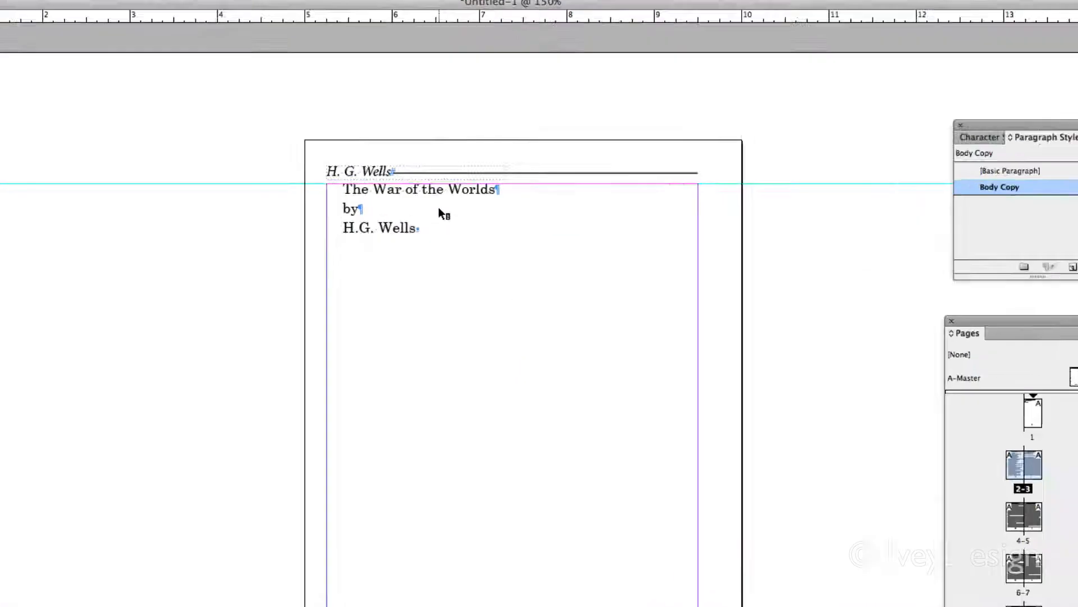
Insert a page break after "Chapter X. The Epilogue" at the end of the table of contents on page 3
{"action": "left_click", "coordinate": [417, 227]}
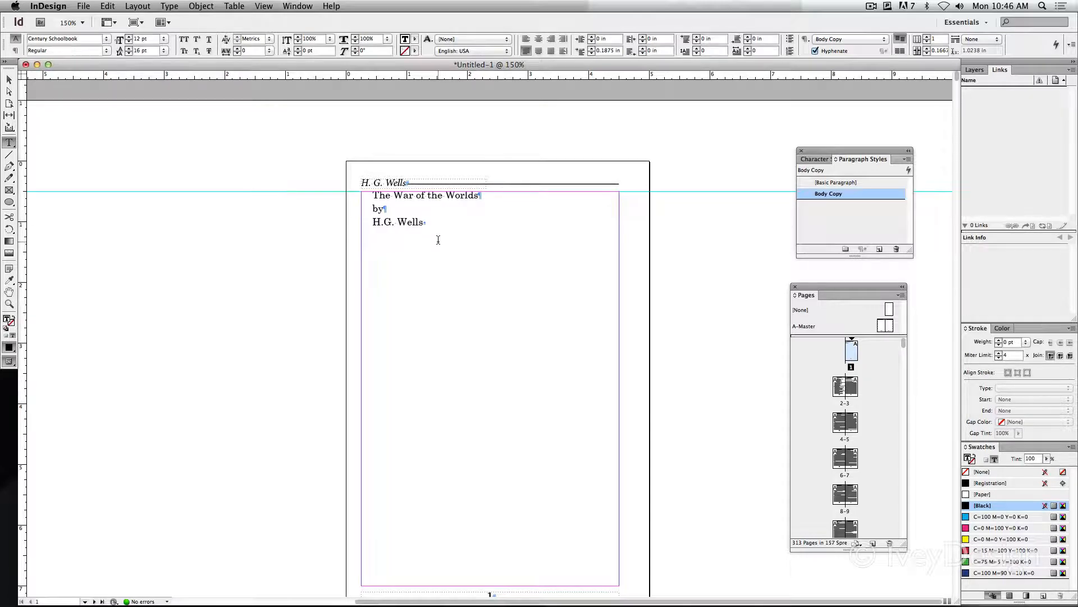
{"action": "scroll", "coordinate": [368, 239], "scroll_direction": "down", "scroll_amount": 15}
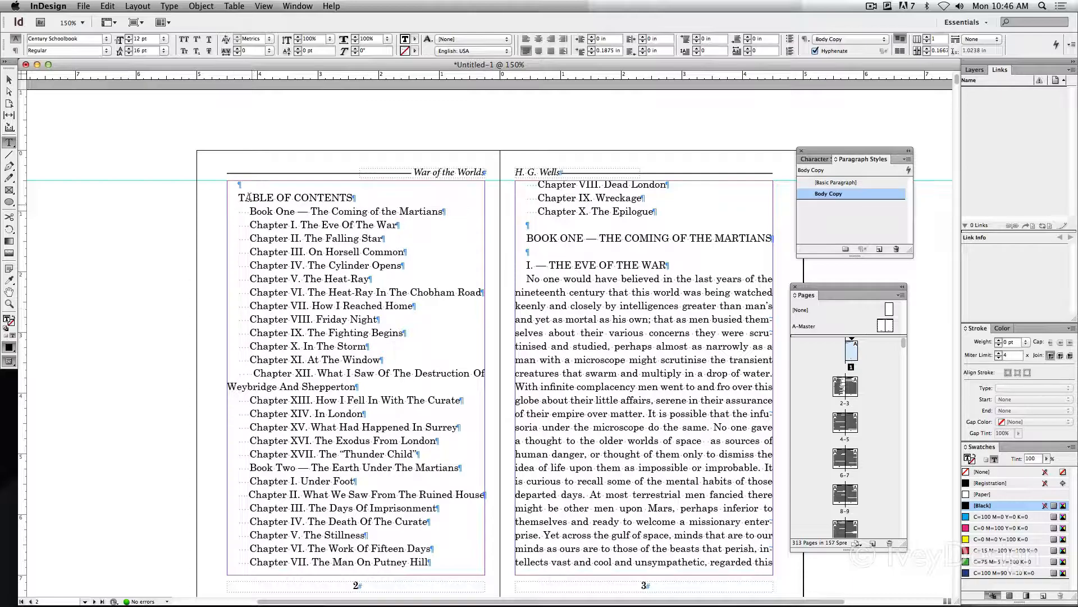
{"action": "left_click_drag", "start_coordinate": [240, 197], "coordinate": [356, 411]}
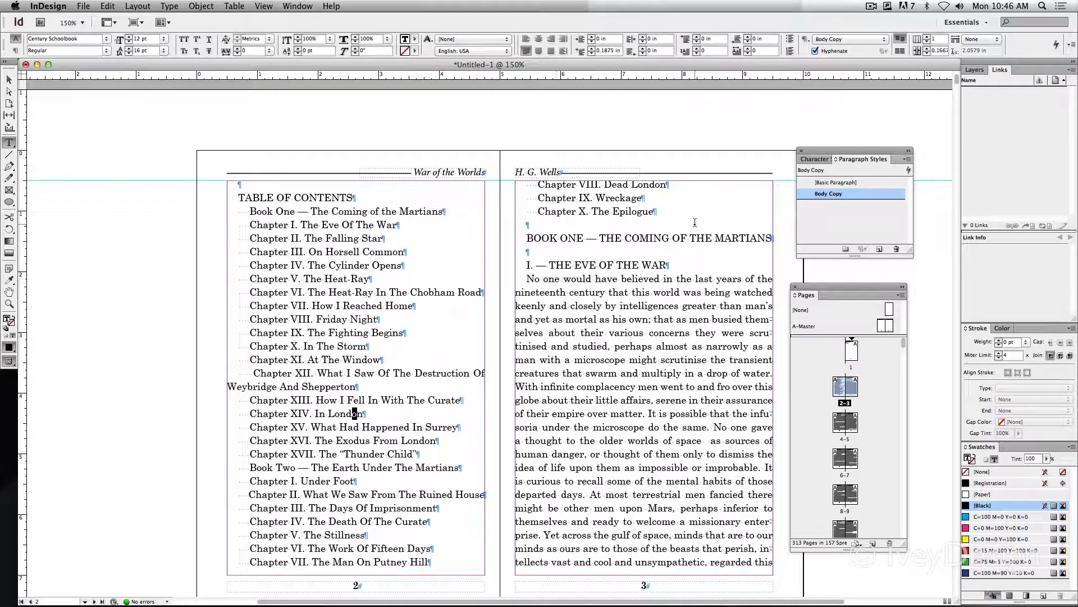
{"action": "scroll", "coordinate": [703, 222], "scroll_direction": "right", "scroll_amount": 5}
{"action": "scroll", "coordinate": [704, 222], "scroll_direction": "down", "scroll_amount": 3}
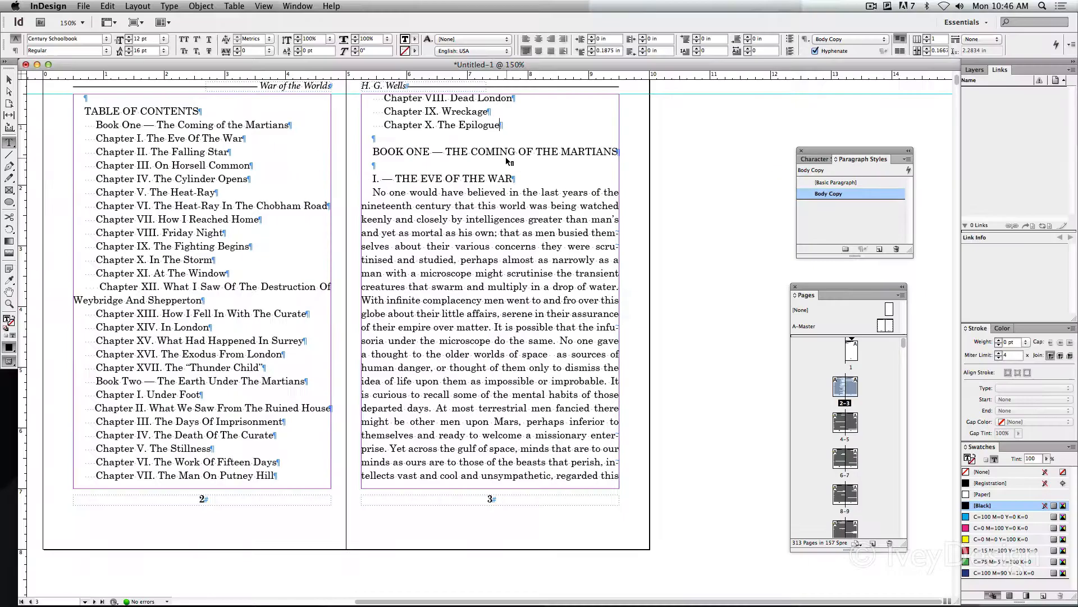
{"action": "left_click", "coordinate": [169, 5]}
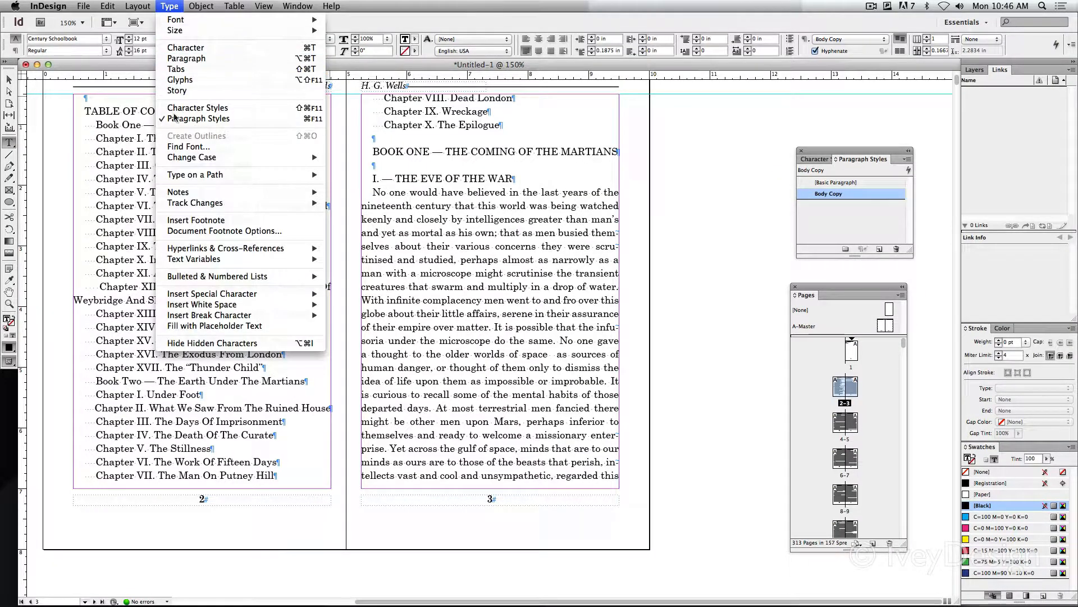
{"action": "mouse_move", "coordinate": [233, 315]}
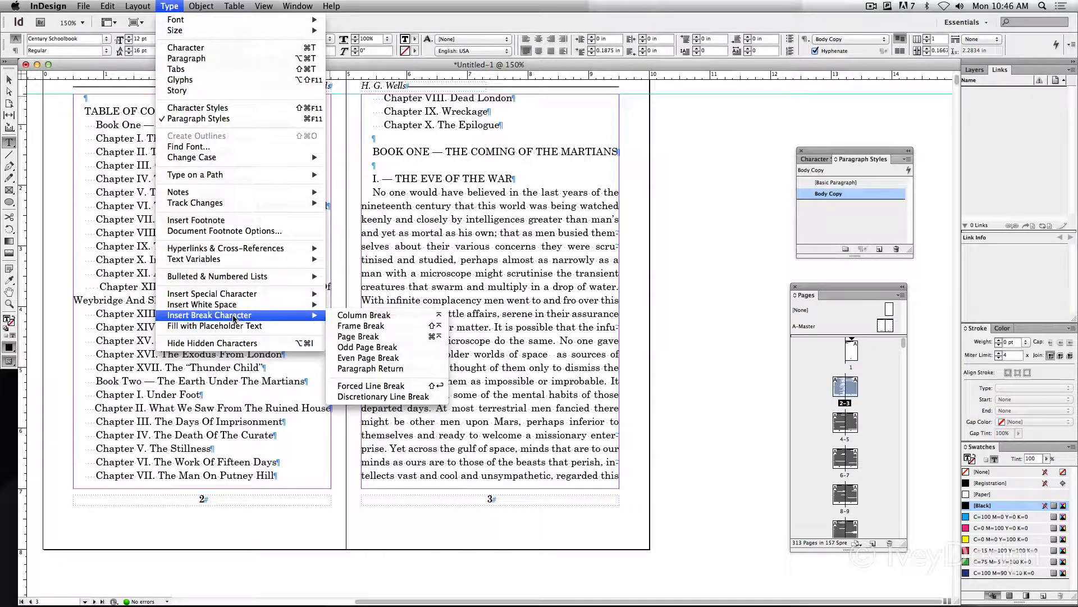
{"action": "left_click", "coordinate": [369, 337]}
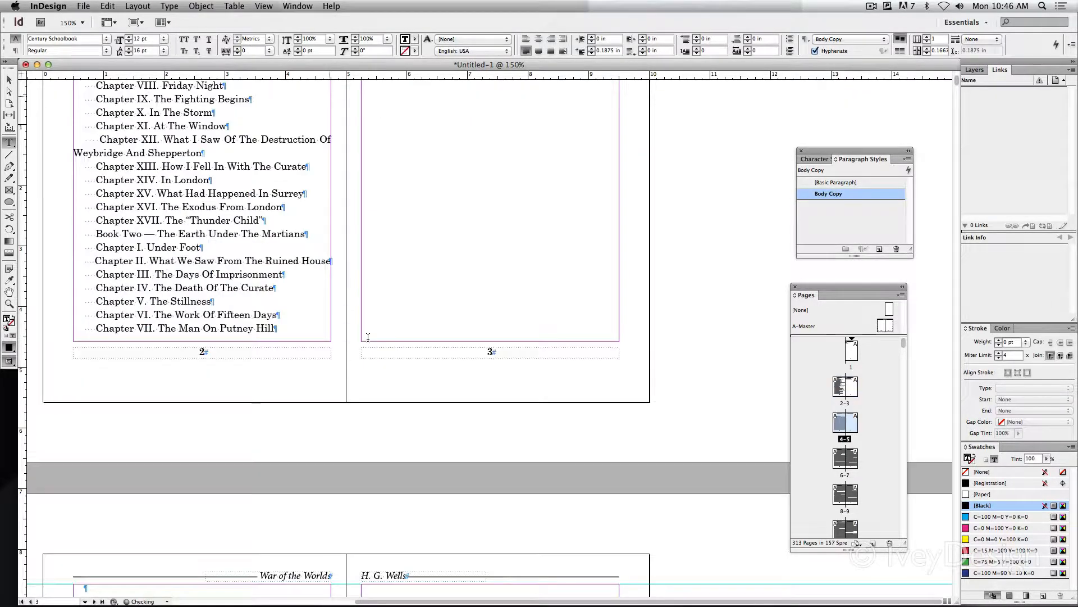
Insert a page break after the heading "BOOK ONE — THE COMING OF THE MARTIANS" on page 4
{"action": "scroll", "coordinate": [368, 337], "scroll_direction": "down", "scroll_amount": 5}
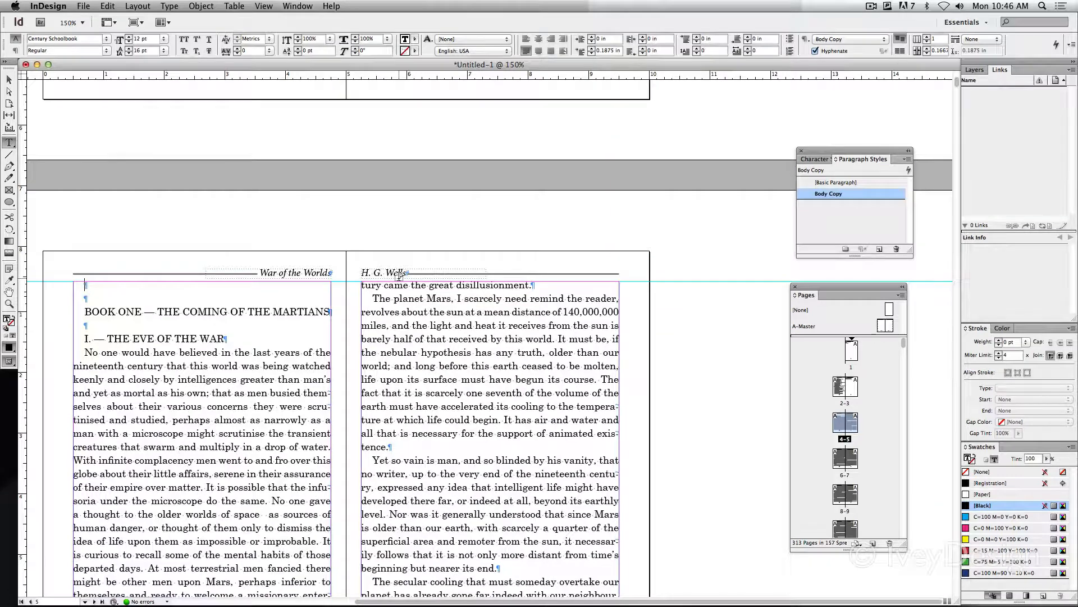
{"action": "scroll", "coordinate": [399, 276], "scroll_direction": "down", "scroll_amount": 2}
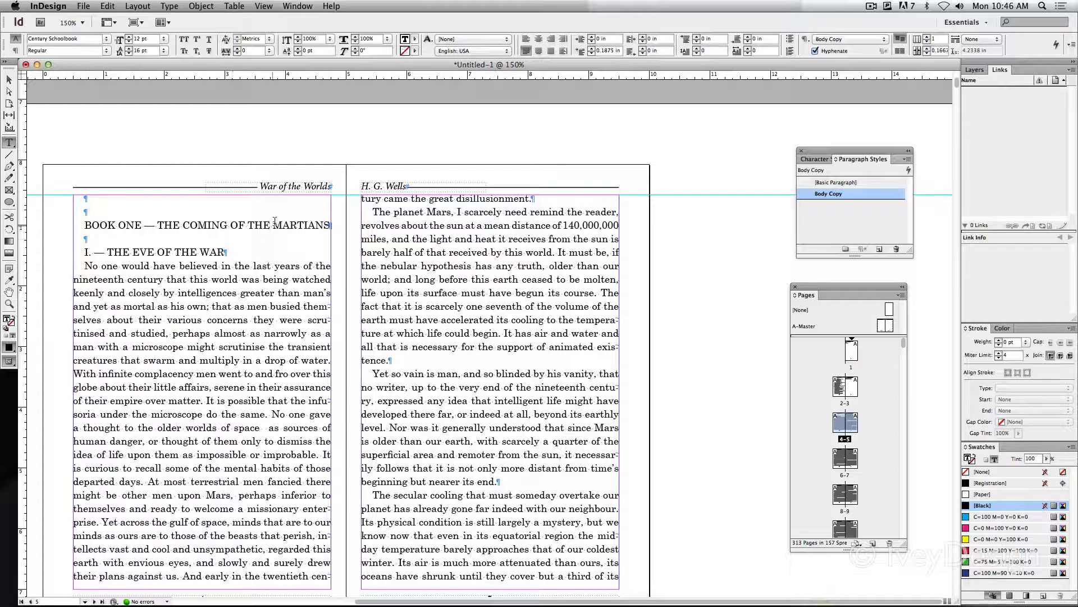
{"action": "left_click", "coordinate": [137, 6]}
{"action": "mouse_move", "coordinate": [169, 6]}
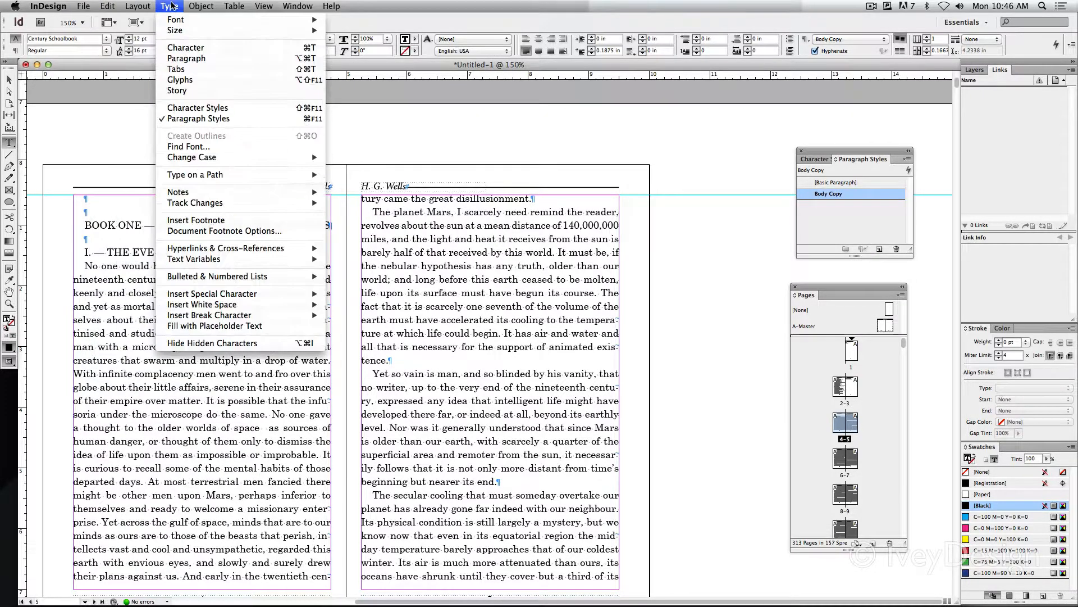
{"action": "mouse_move", "coordinate": [280, 318]}
{"action": "left_click", "coordinate": [359, 336]}
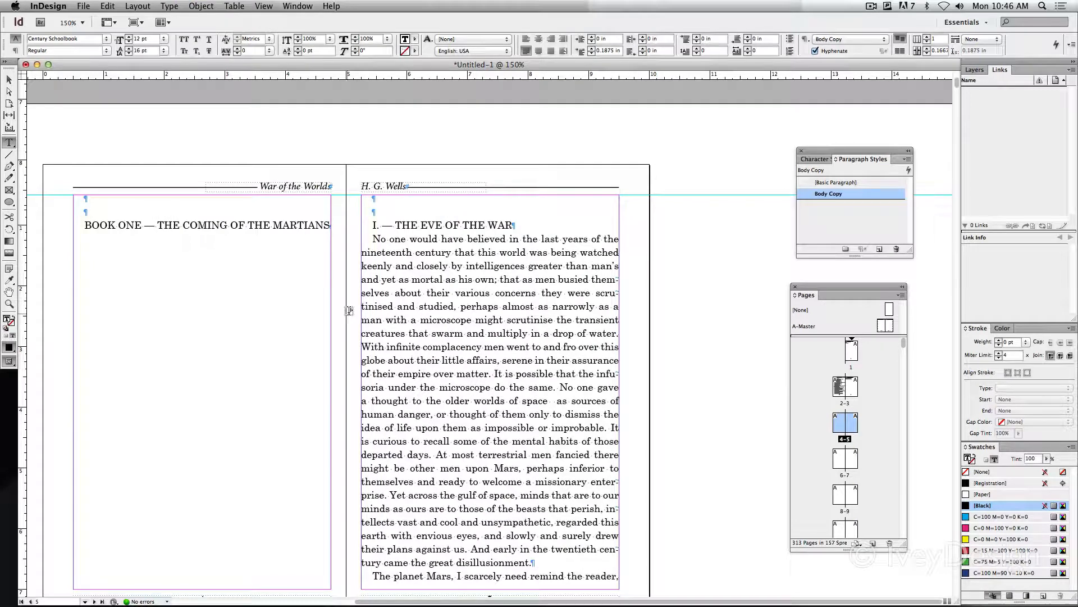
Copy the hidden page break character that follows "H.G. Wells" on page 1
{"action": "scroll", "coordinate": [620, 178], "scroll_direction": "up", "scroll_amount": 15}
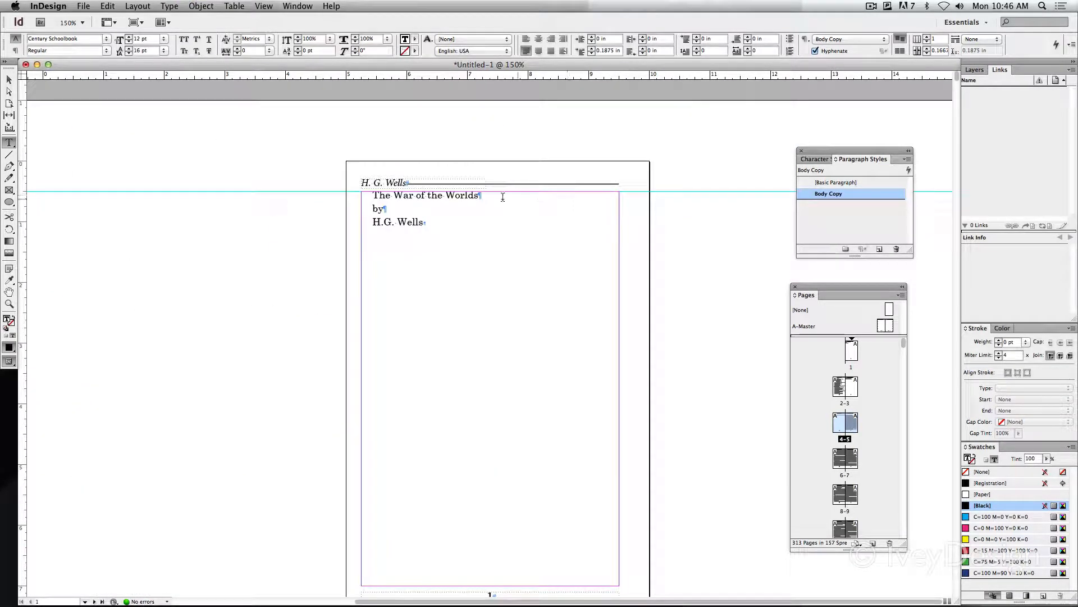
{"action": "key", "text": "super+equal"}
{"action": "key", "text": "super+equal"}
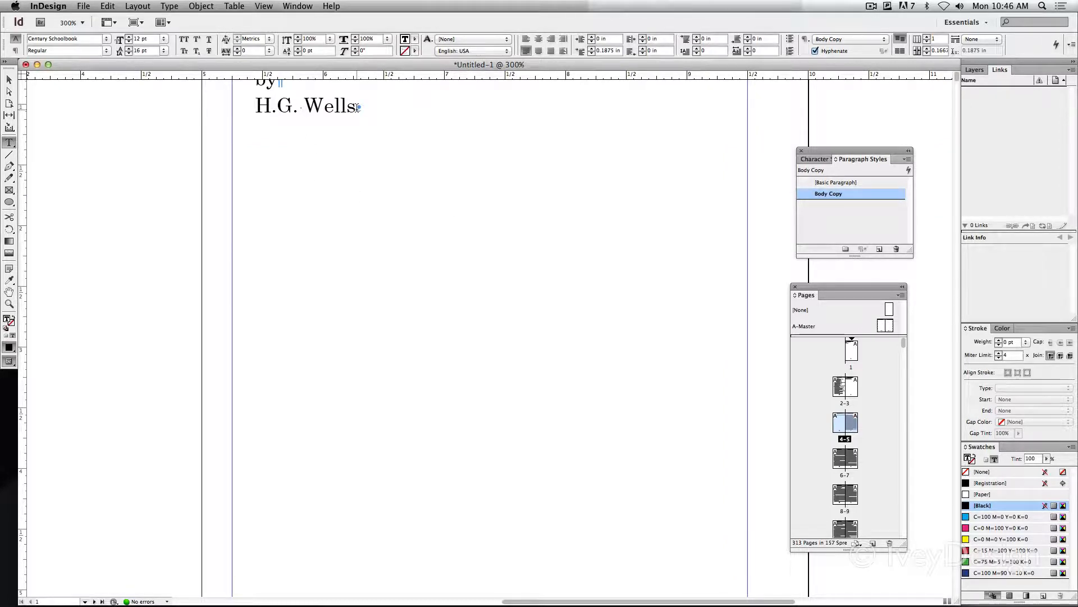
{"action": "left_click_drag", "start_coordinate": [357, 107], "coordinate": [362, 108]}
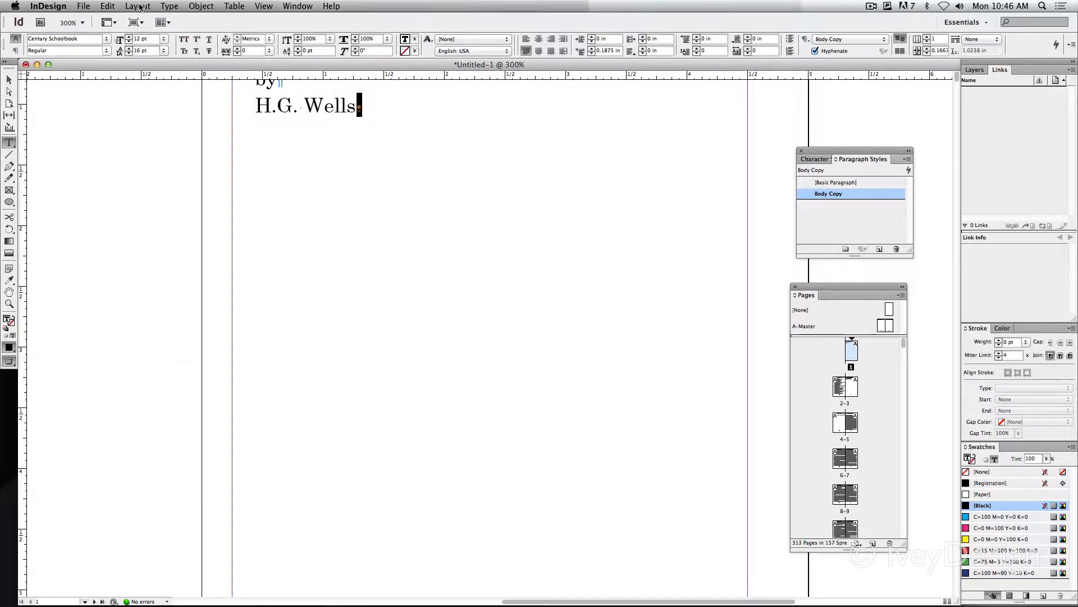
{"action": "left_click", "coordinate": [169, 6]}
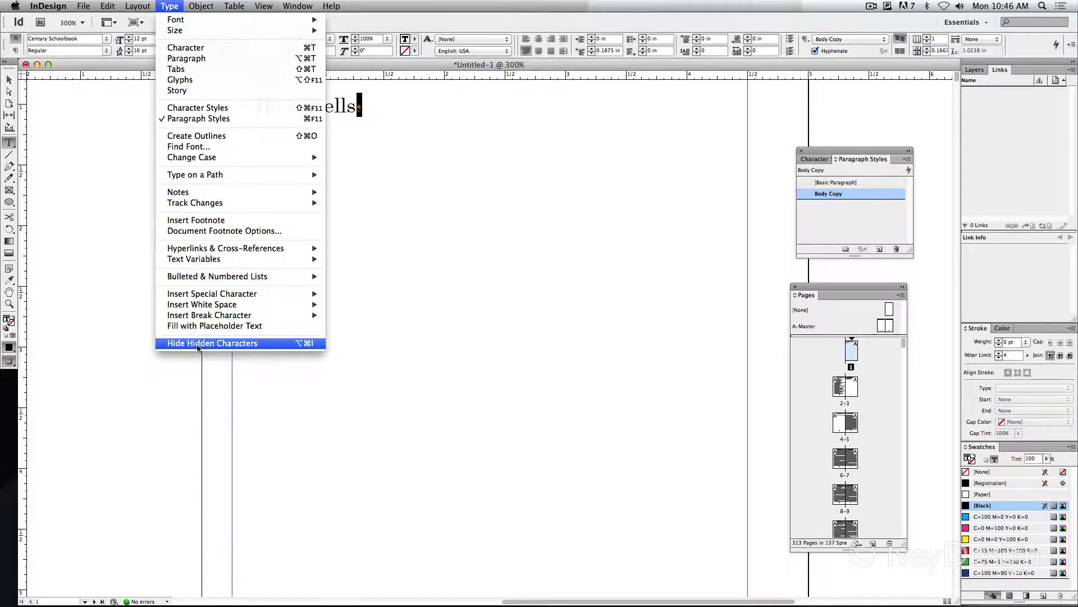
{"action": "left_click", "coordinate": [442, 262]}
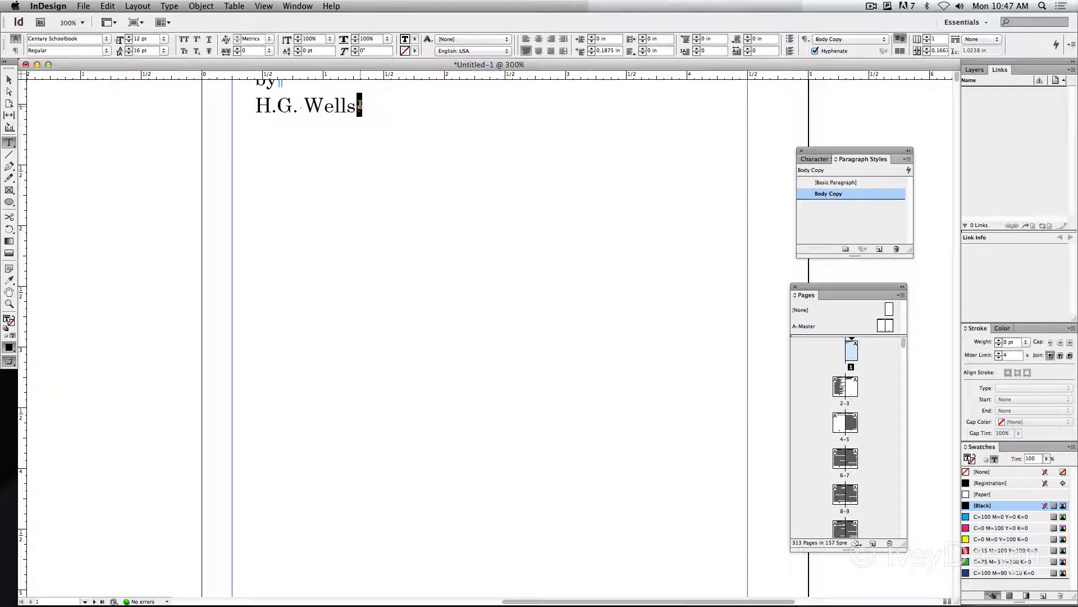
{"action": "left_click", "coordinate": [107, 6]}
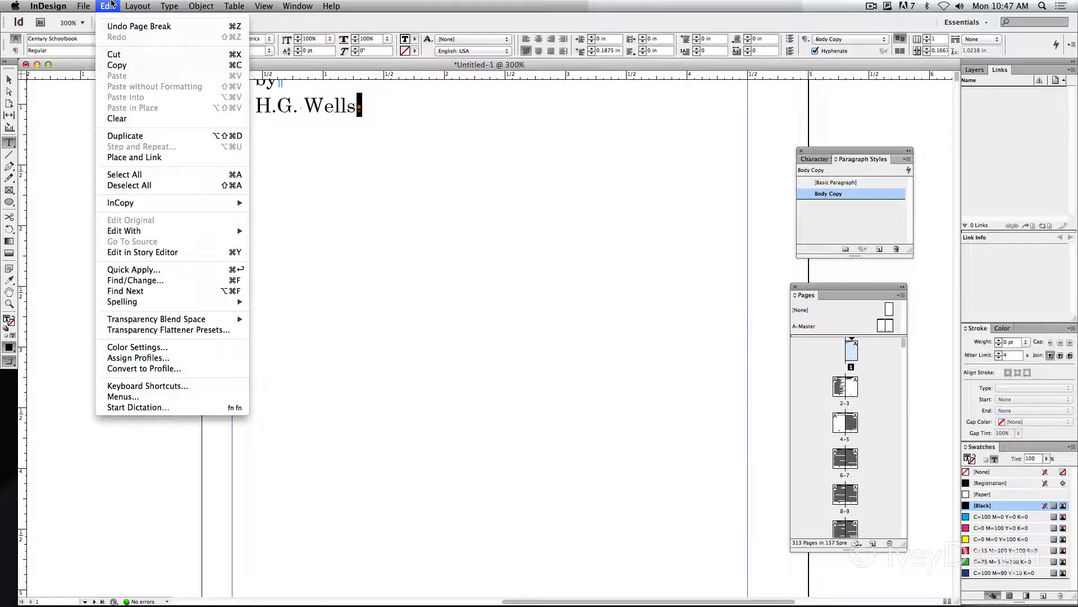
{"action": "left_click", "coordinate": [111, 65]}
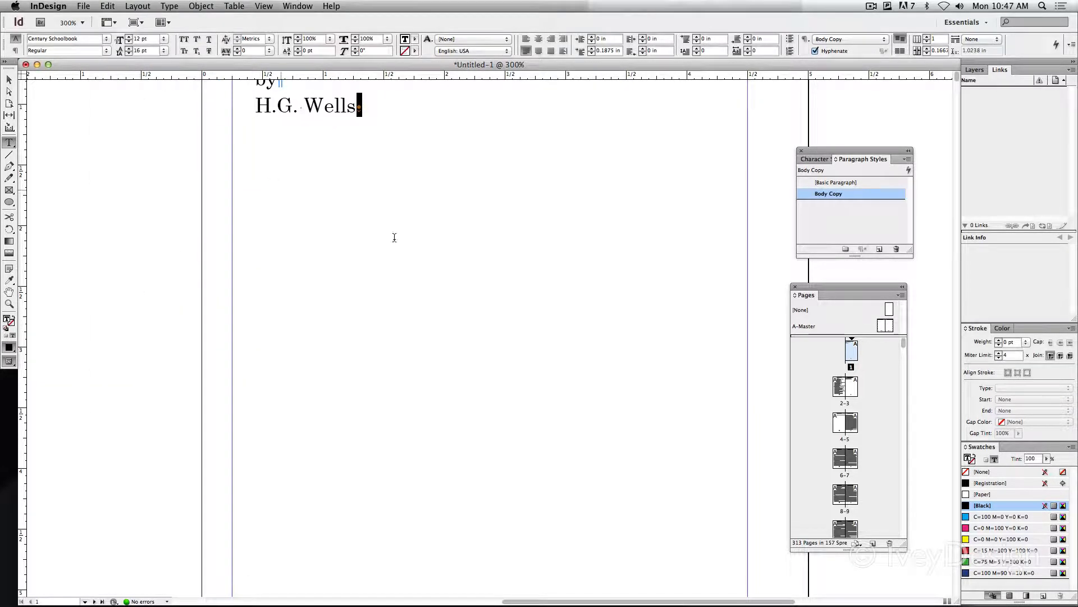
Paste the copied page break at the end of chapter I, before "II. — THE FALLING STAR" on page 13
{"action": "left_click", "coordinate": [444, 243]}
{"action": "key", "text": "super+0"}
{"action": "scroll", "coordinate": [493, 252], "scroll_direction": "down", "scroll_amount": 15}
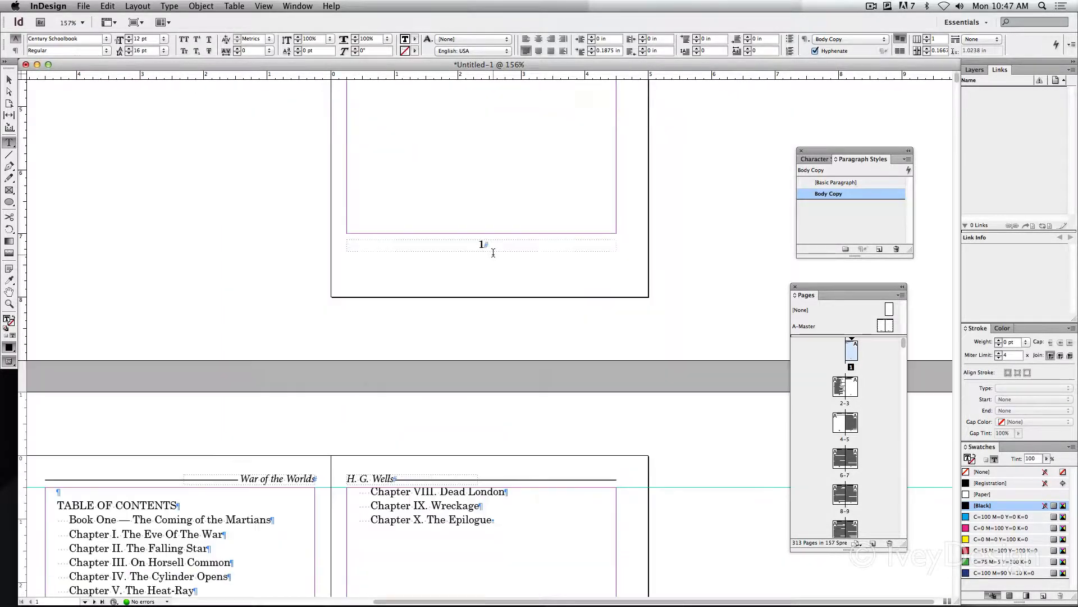
{"action": "scroll", "coordinate": [493, 252], "scroll_direction": "down", "scroll_amount": 20}
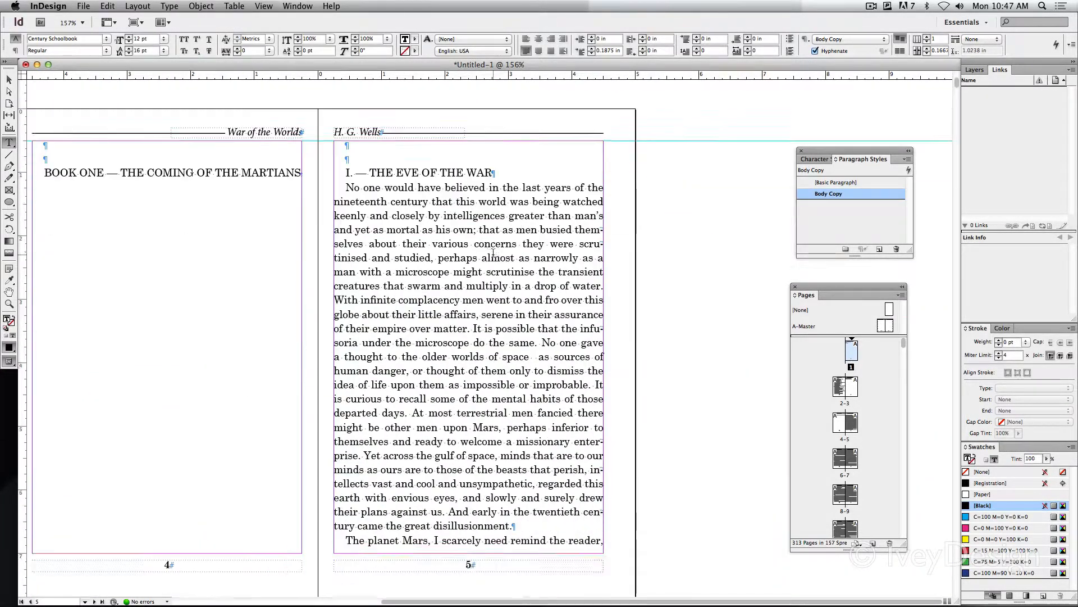
{"action": "scroll", "coordinate": [493, 253], "scroll_direction": "down", "scroll_amount": 20}
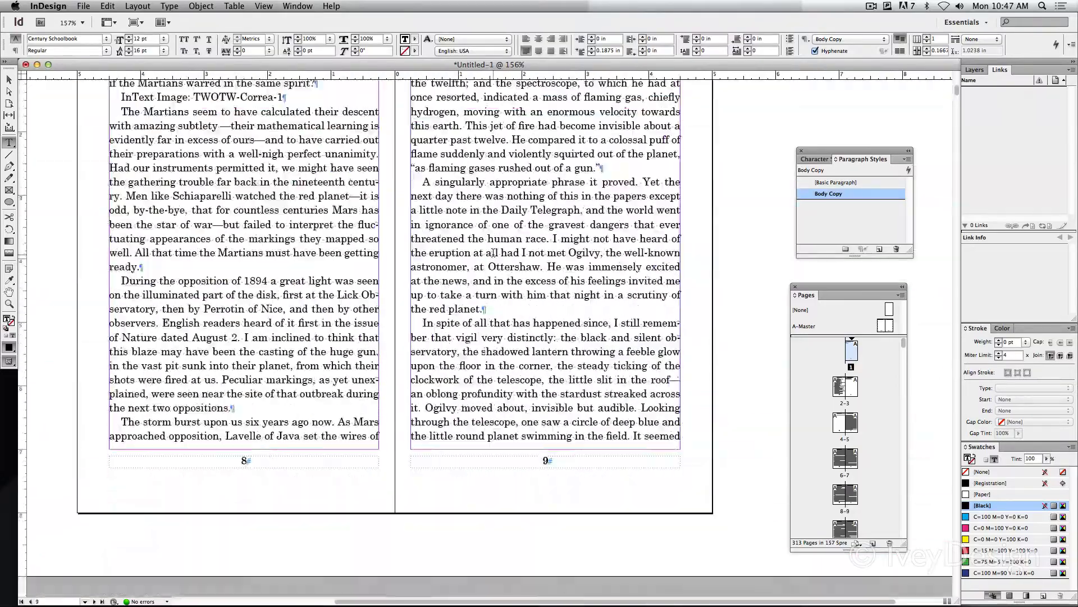
{"action": "scroll", "coordinate": [493, 252], "scroll_direction": "down", "scroll_amount": 15}
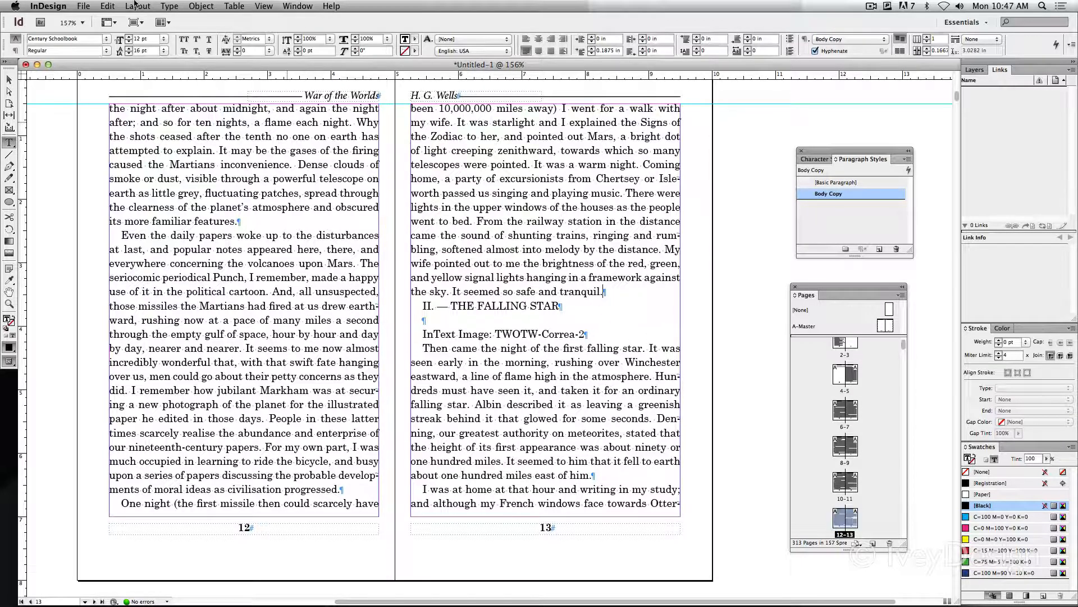
{"action": "left_click", "coordinate": [107, 6]}
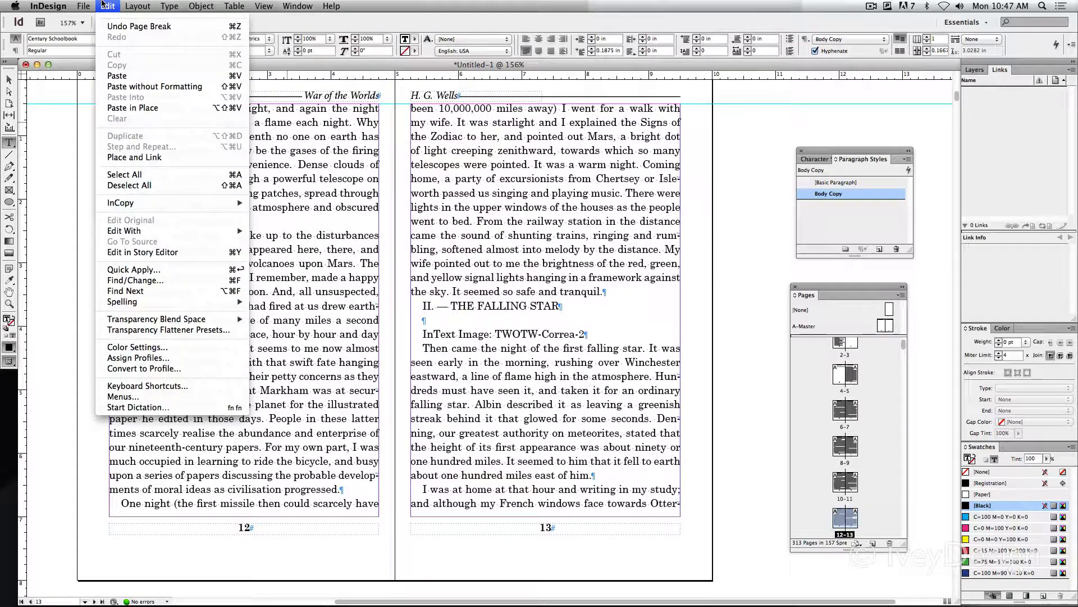
{"action": "left_click", "coordinate": [117, 76]}
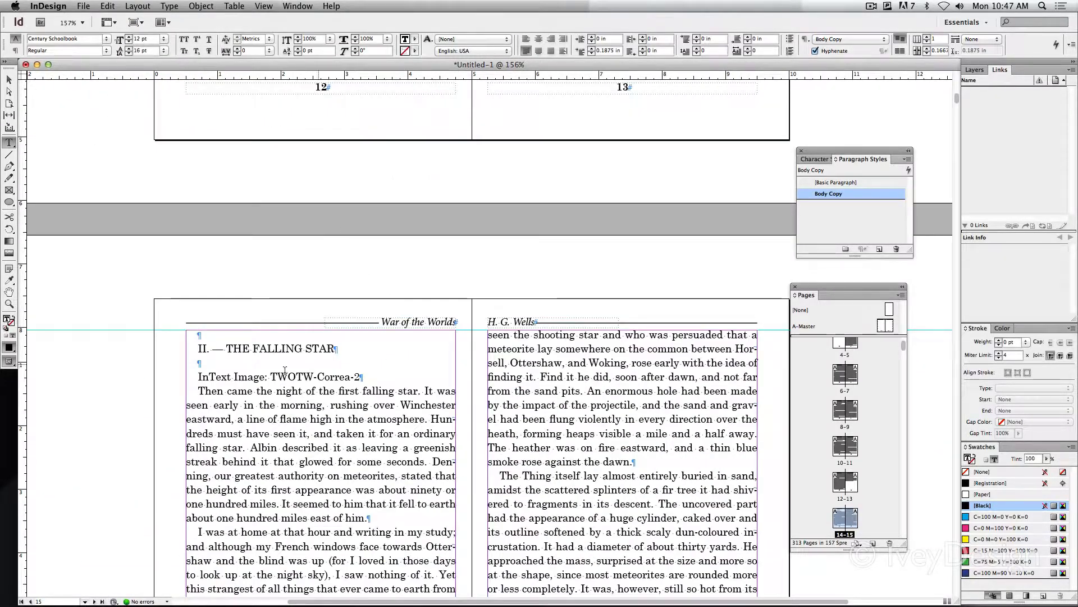
Paste the page break at the end of chapter II, before "III. — ON HORSELL COMMON" on page 19
{"action": "scroll", "coordinate": [588, 326], "scroll_direction": "down", "scroll_amount": 20}
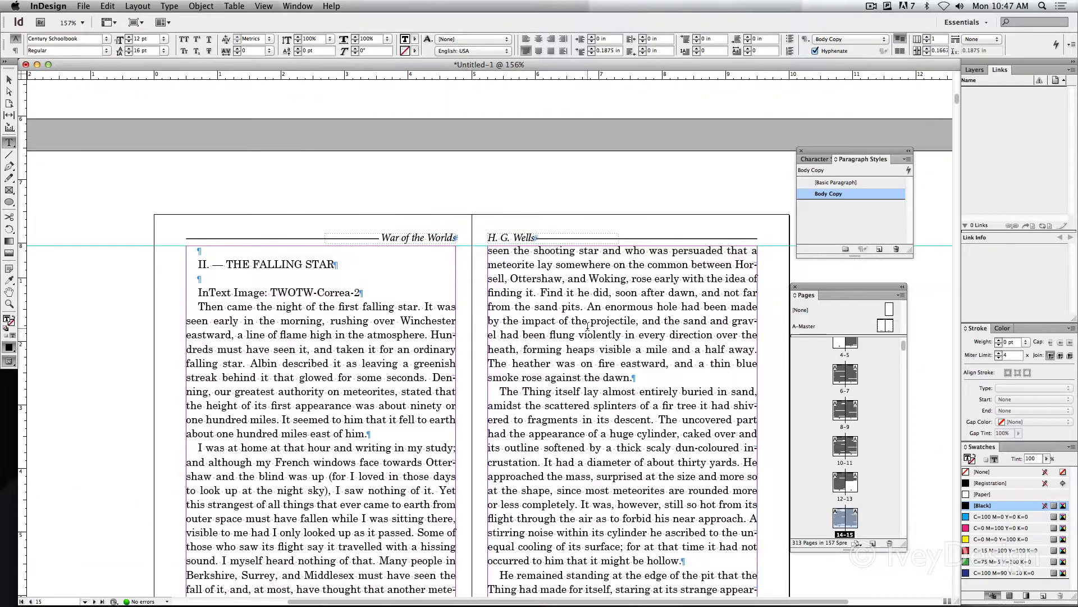
{"action": "scroll", "coordinate": [588, 326], "scroll_direction": "down", "scroll_amount": 10}
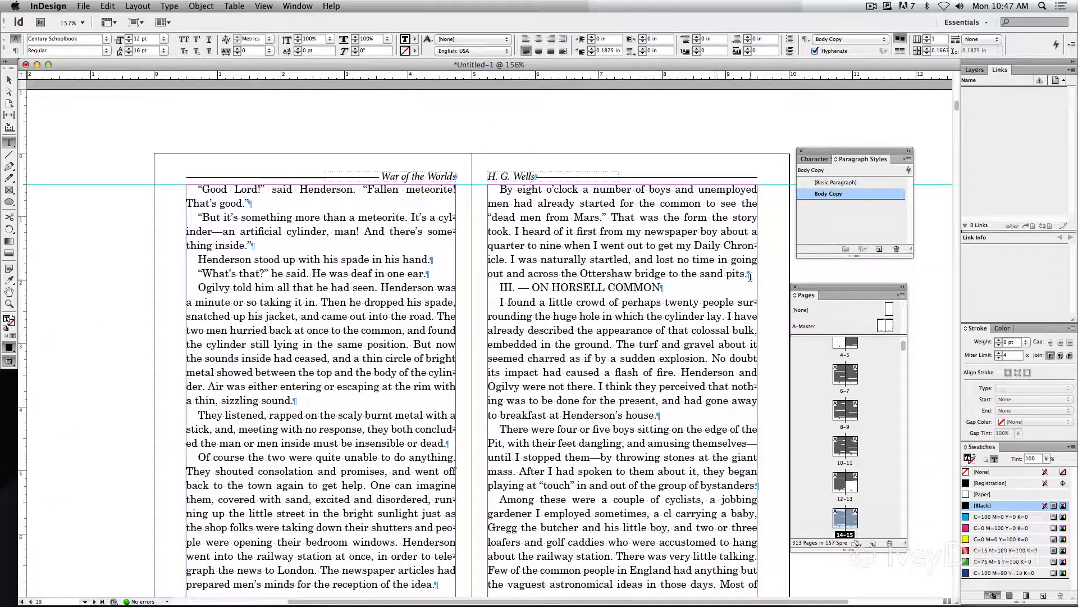
{"action": "scroll", "coordinate": [495, 289], "scroll_direction": "down", "scroll_amount": 13}
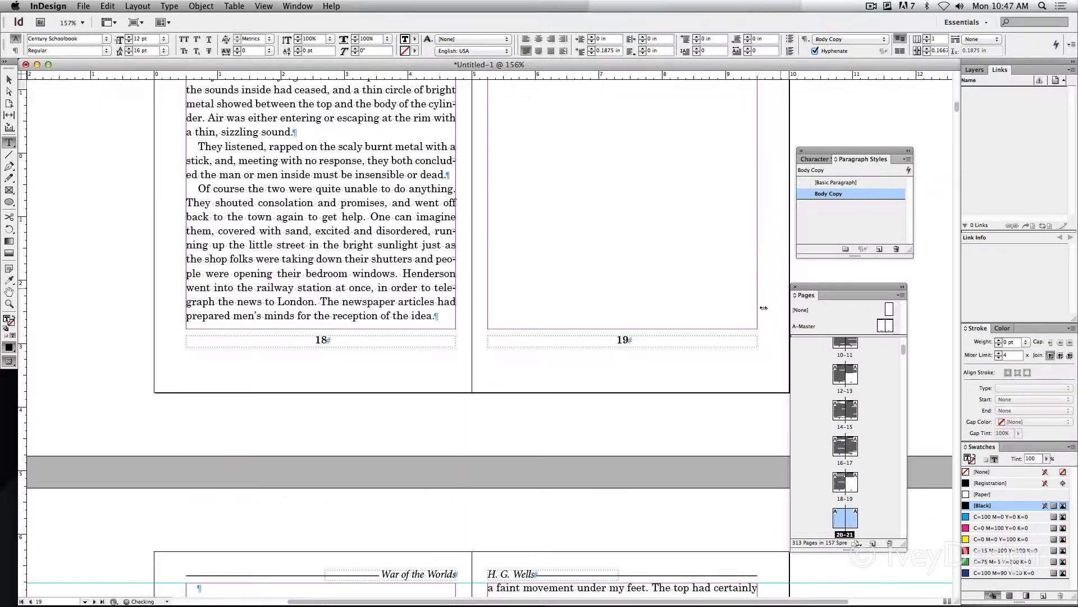
{"action": "scroll", "coordinate": [496, 289], "scroll_direction": "down", "scroll_amount": 4}
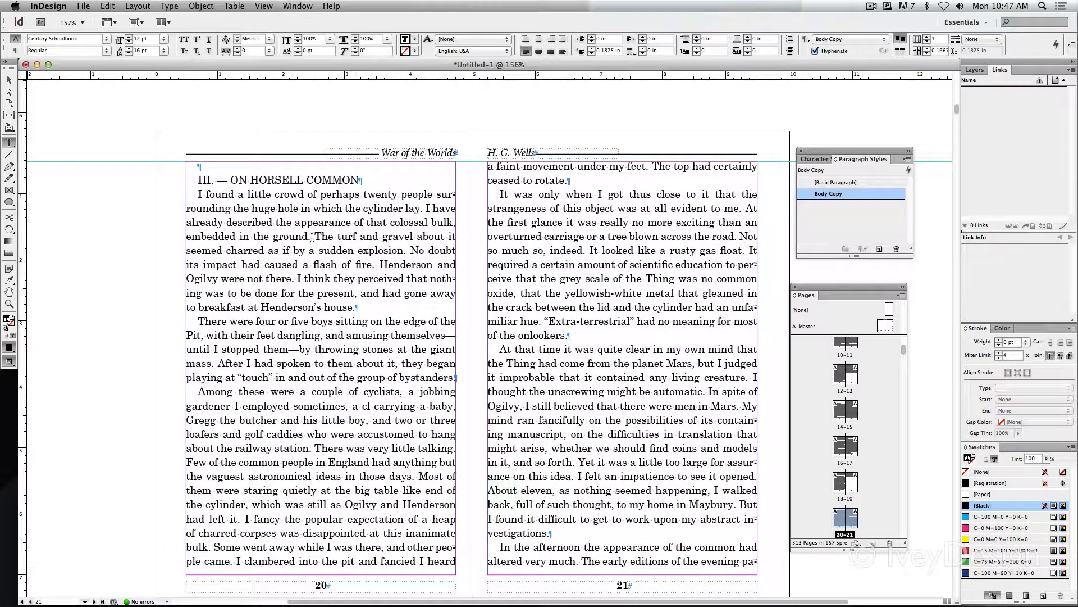
{"action": "left_click_drag", "start_coordinate": [198, 180], "coordinate": [399, 189]}
{"action": "left_click", "coordinate": [396, 240]}
{"action": "left_click", "coordinate": [870, 6]}
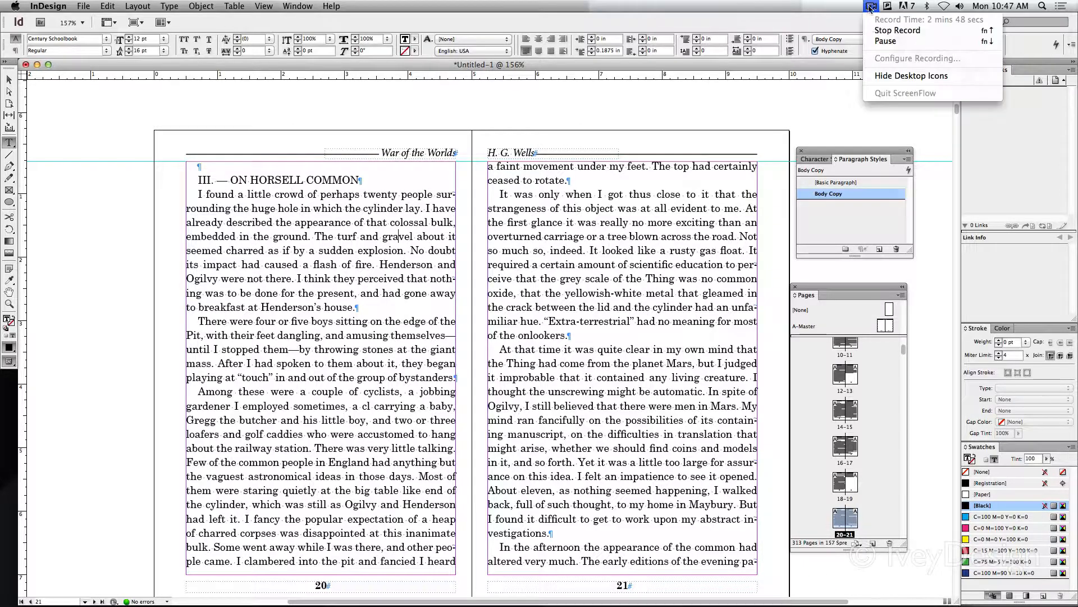
{"action": "left_click", "coordinate": [876, 29]}
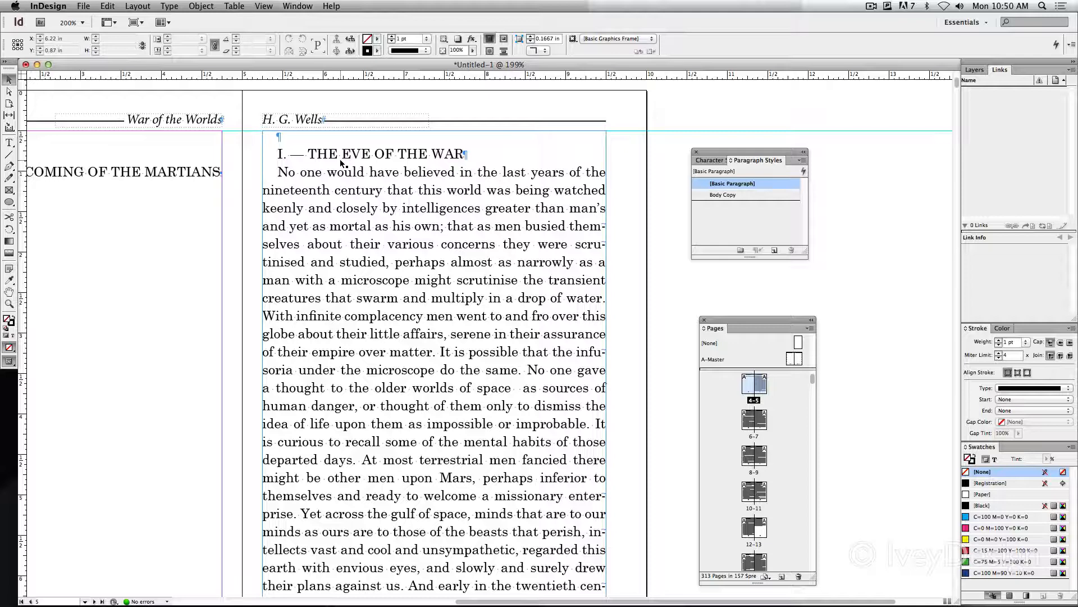
Activate the Type tool for working on the chapter I text on page 5
{"action": "left_click", "coordinate": [9, 143]}
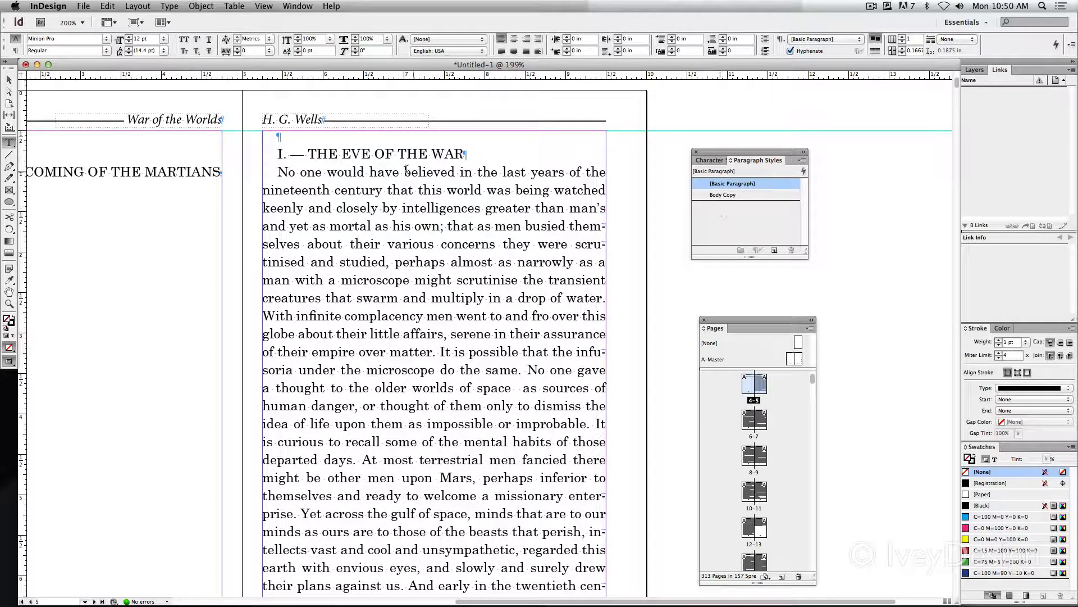
Remove the period and dash after "I" in the page 5 chapter heading and put "THE EVE OF THE WAR" on its own line
{"action": "left_click", "coordinate": [282, 154]}
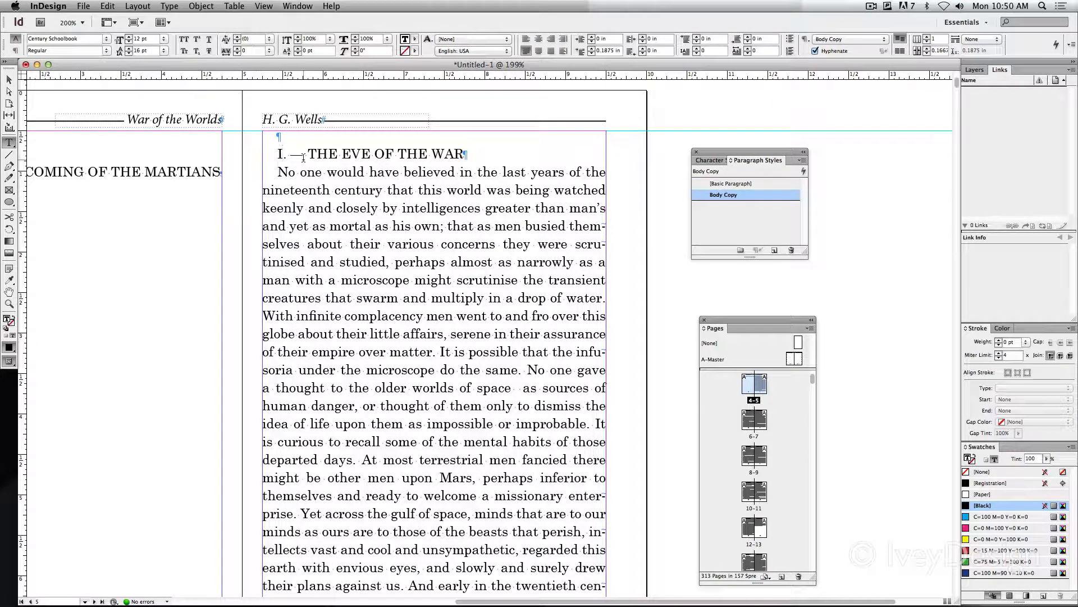
{"action": "double_click", "coordinate": [279, 155]}
{"action": "left_click_drag", "start_coordinate": [310, 154], "coordinate": [460, 155]}
{"action": "left_click", "coordinate": [455, 214]}
{"action": "left_click", "coordinate": [309, 154]}
{"action": "key", "text": "BackSpace"}
{"action": "key", "text": "BackSpace"}
{"action": "key", "text": "BackSpace"}
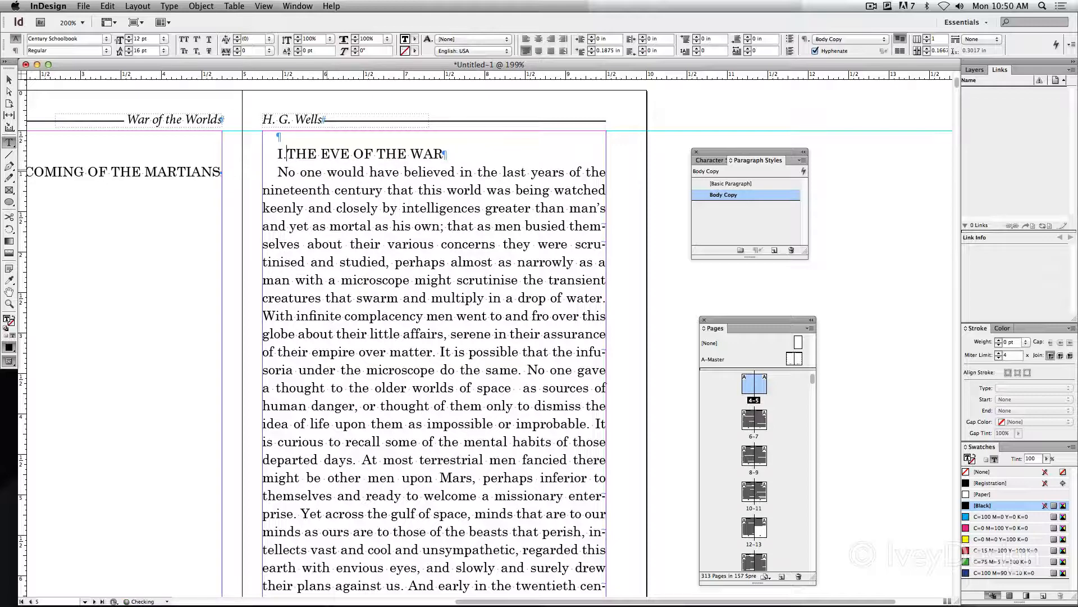
{"action": "key", "text": "Left"}
{"action": "key", "text": "Left"}
{"action": "key", "text": "BackSpace"}
{"action": "key", "text": "Return"}
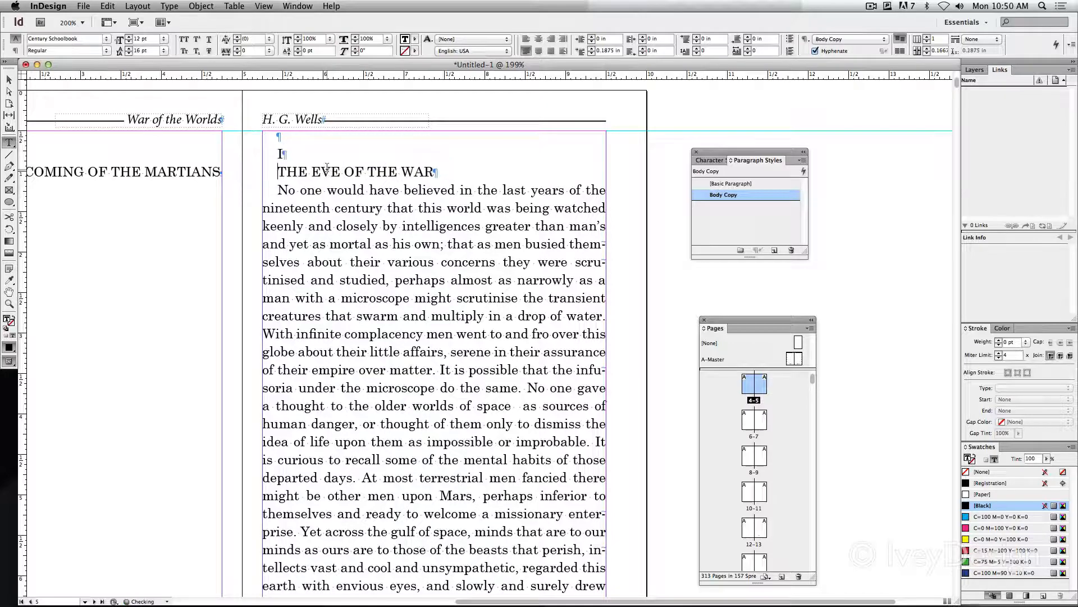
Replace the numeral "I" above the chapter title with "Chapter 1"
{"action": "key", "text": "Up"}
{"action": "type", "text": "Chapter"}
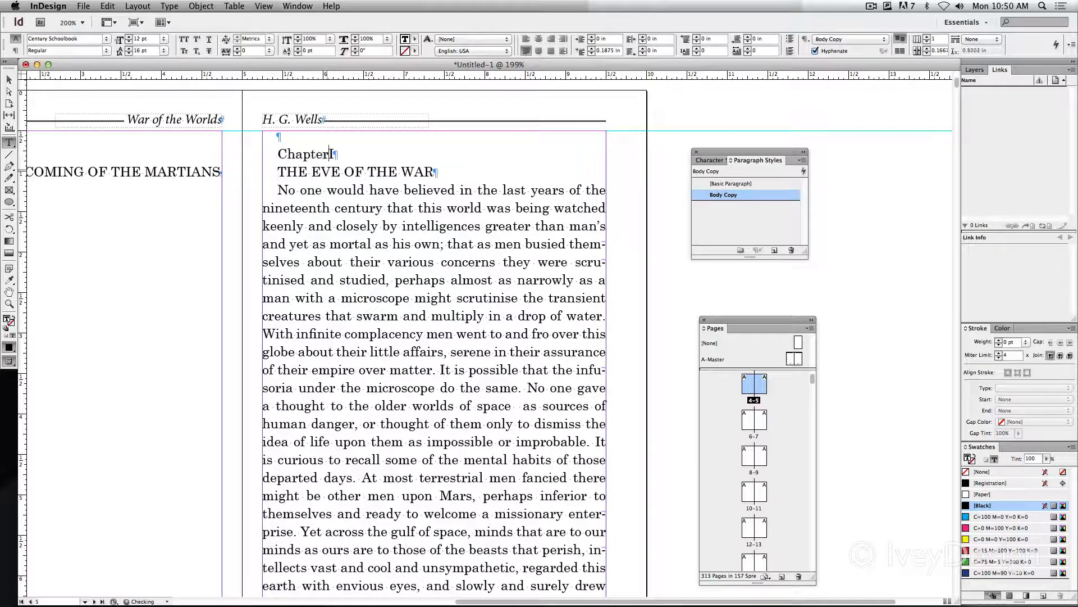
{"action": "key", "text": "Delete"}
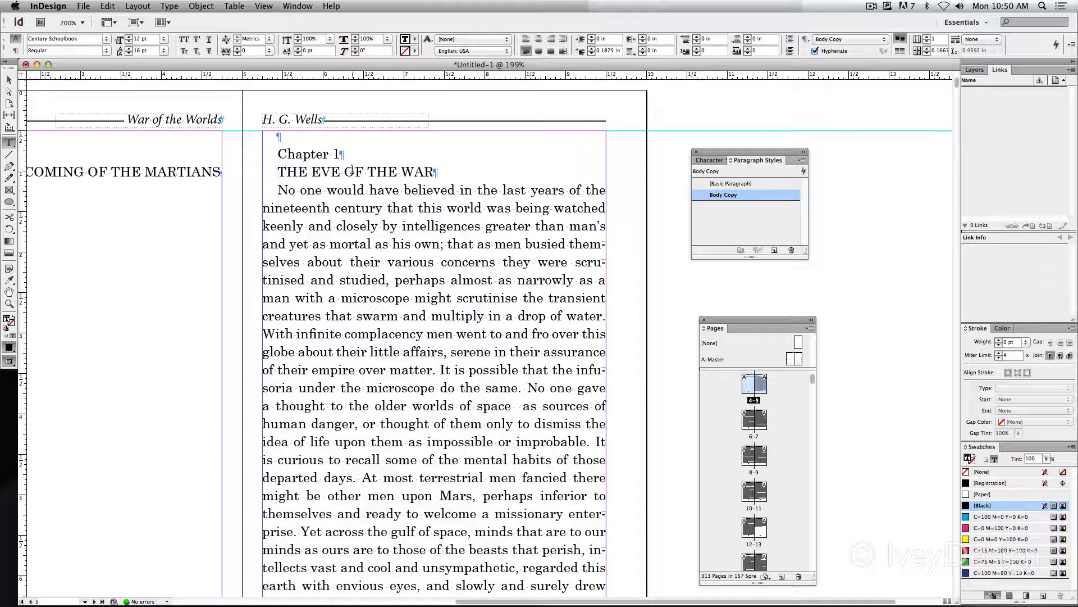
Format the "Chapter 1" line as 17 pt Bold in All Caps
{"action": "triple_click", "coordinate": [340, 154]}
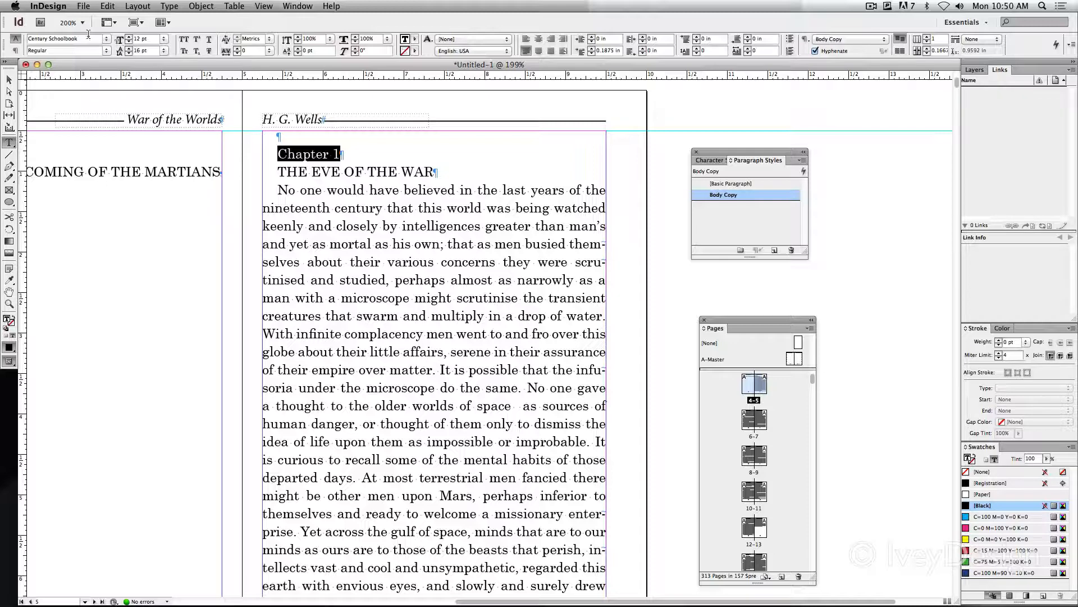
{"action": "left_click", "coordinate": [129, 37]}
{"action": "left_click", "coordinate": [128, 37]}
{"action": "left_click", "coordinate": [129, 37]}
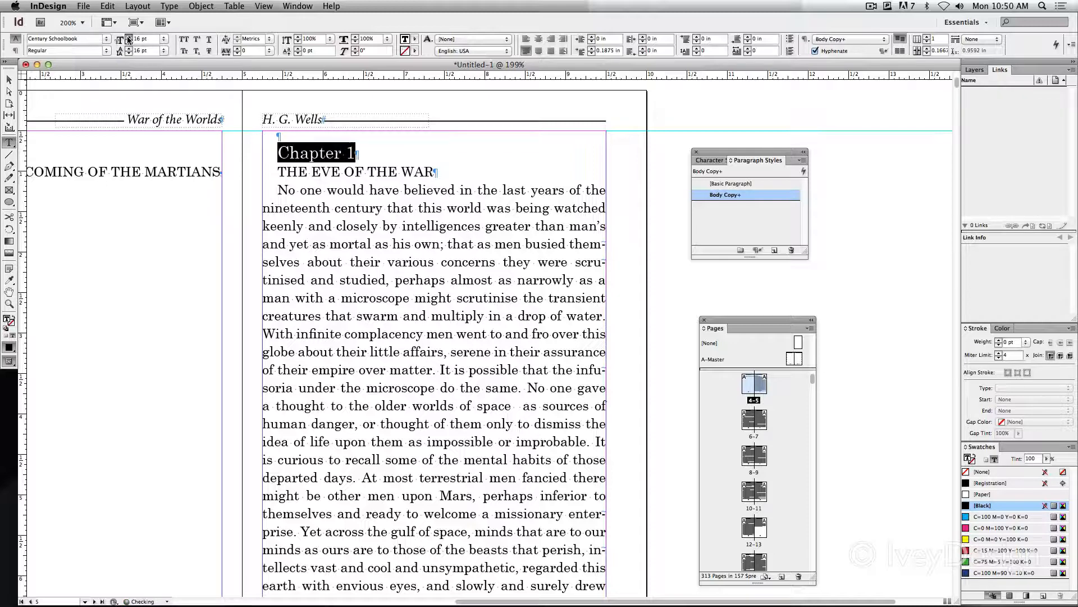
{"action": "left_click", "coordinate": [128, 37]}
{"action": "left_click", "coordinate": [129, 37]}
{"action": "left_click", "coordinate": [106, 51]}
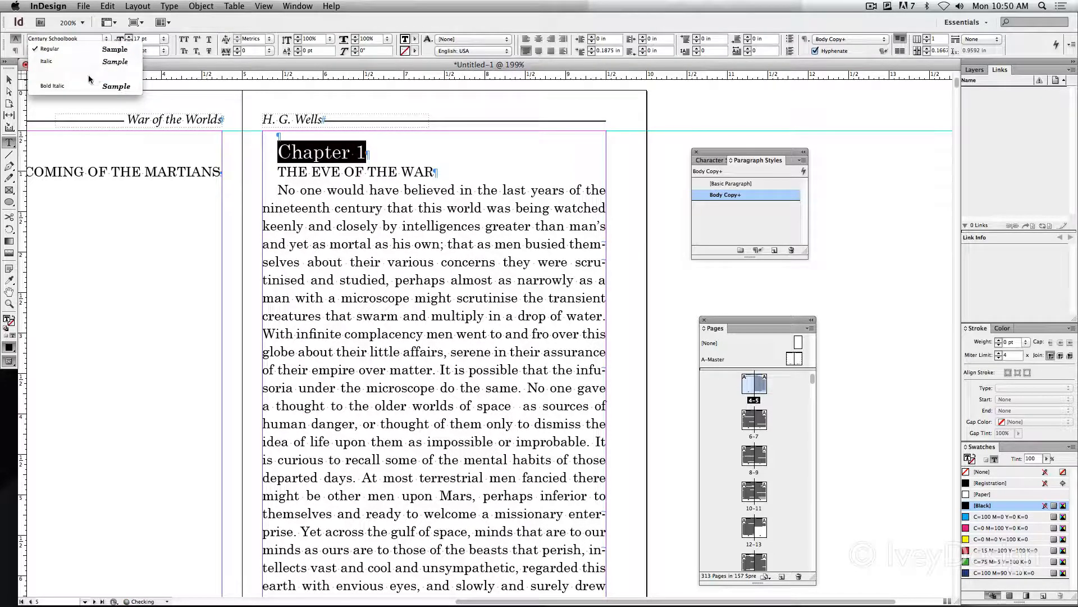
{"action": "left_click", "coordinate": [85, 80]}
{"action": "left_click", "coordinate": [184, 39]}
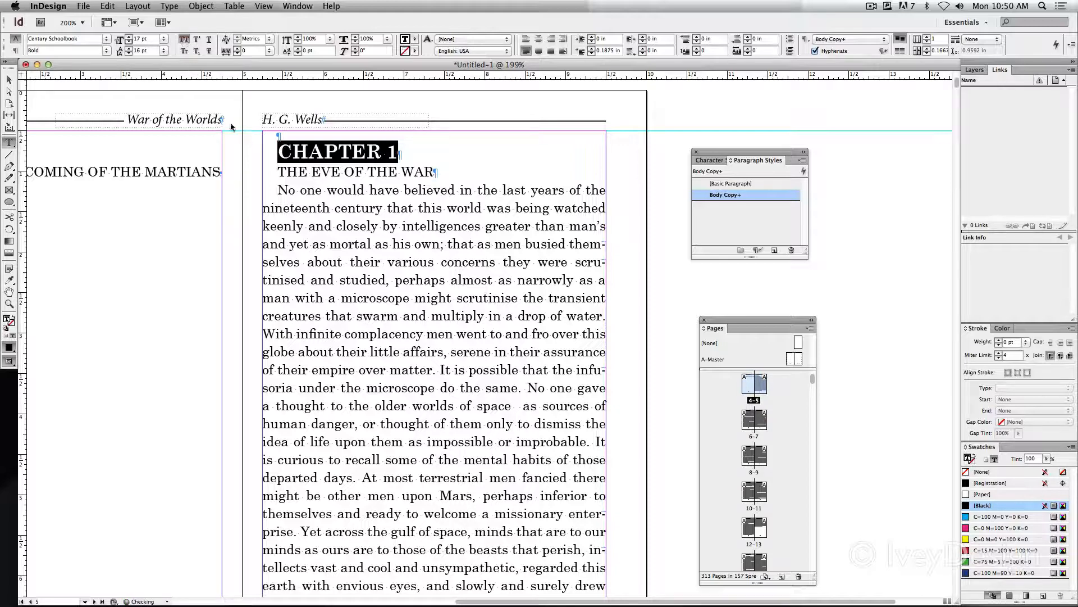
Set the title "THE EVE OF THE WAR" in the Bicycle font at 29 pt
{"action": "left_click_drag", "start_coordinate": [364, 173], "coordinate": [357, 189]}
{"action": "left_click_drag", "start_coordinate": [279, 172], "coordinate": [434, 172]}
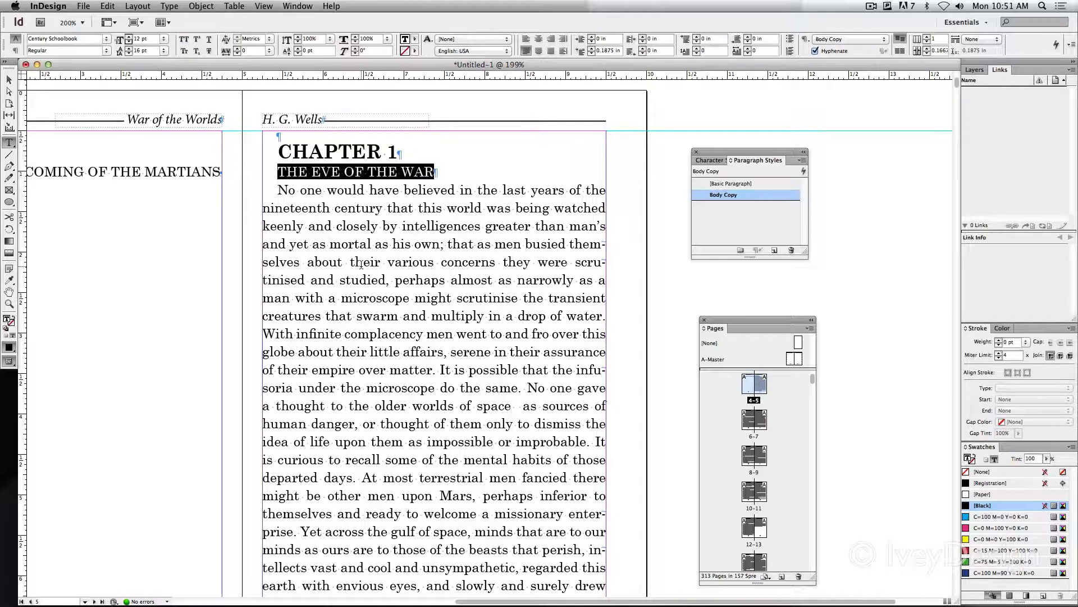
{"action": "left_click", "coordinate": [107, 39]}
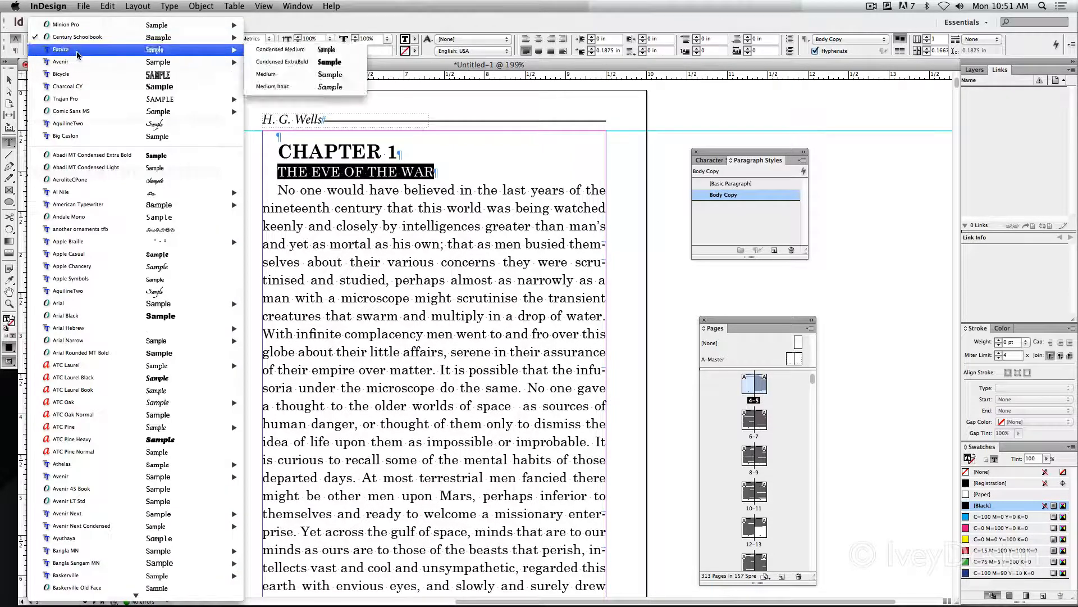
{"action": "left_click", "coordinate": [77, 75]}
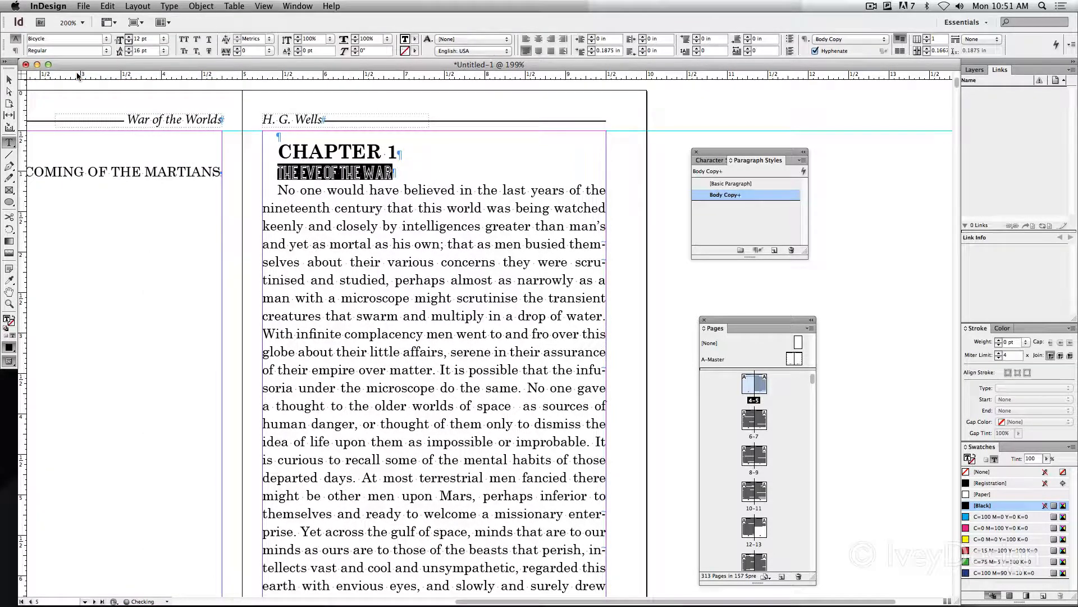
{"action": "left_click", "coordinate": [128, 37]}
{"action": "left_click", "coordinate": [128, 37]}
{"action": "left_click", "coordinate": [128, 37]}
{"action": "left_click", "coordinate": [128, 37]}
{"action": "left_click", "coordinate": [128, 37]}
{"action": "left_click", "coordinate": [128, 37]}
{"action": "left_click", "coordinate": [128, 37], "text": "shift"}
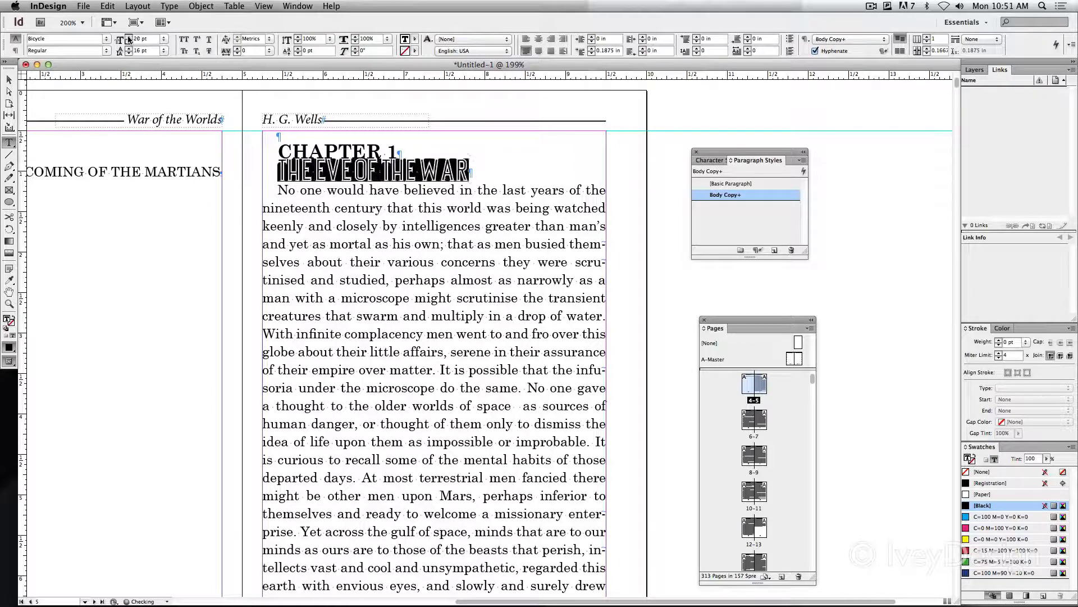
{"action": "left_click", "coordinate": [128, 37], "text": "shift"}
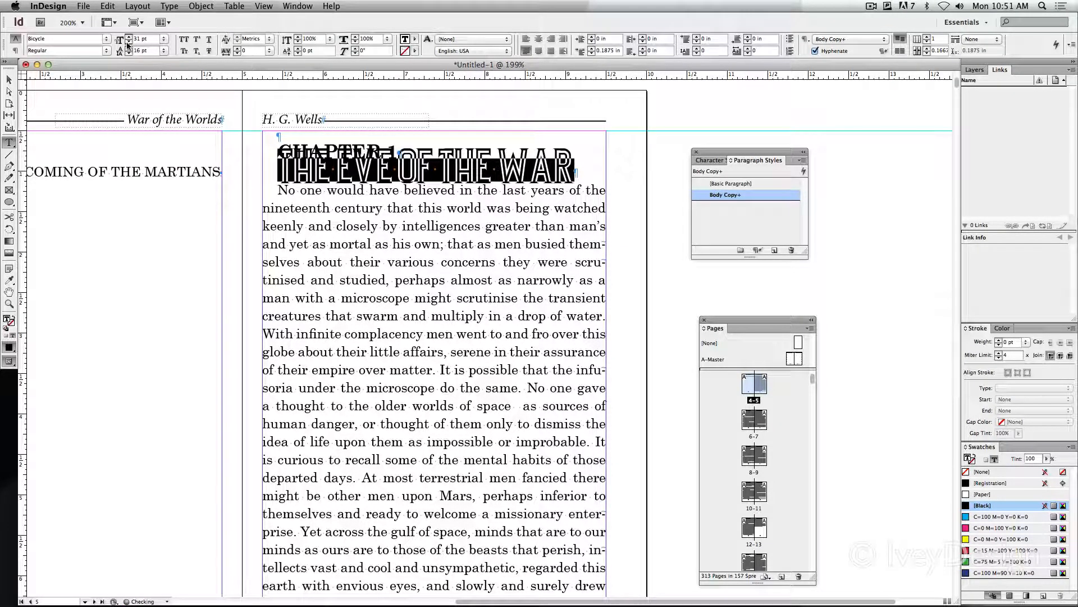
{"action": "left_click", "coordinate": [128, 41]}
{"action": "left_click", "coordinate": [315, 173]}
{"action": "left_click", "coordinate": [285, 137]}
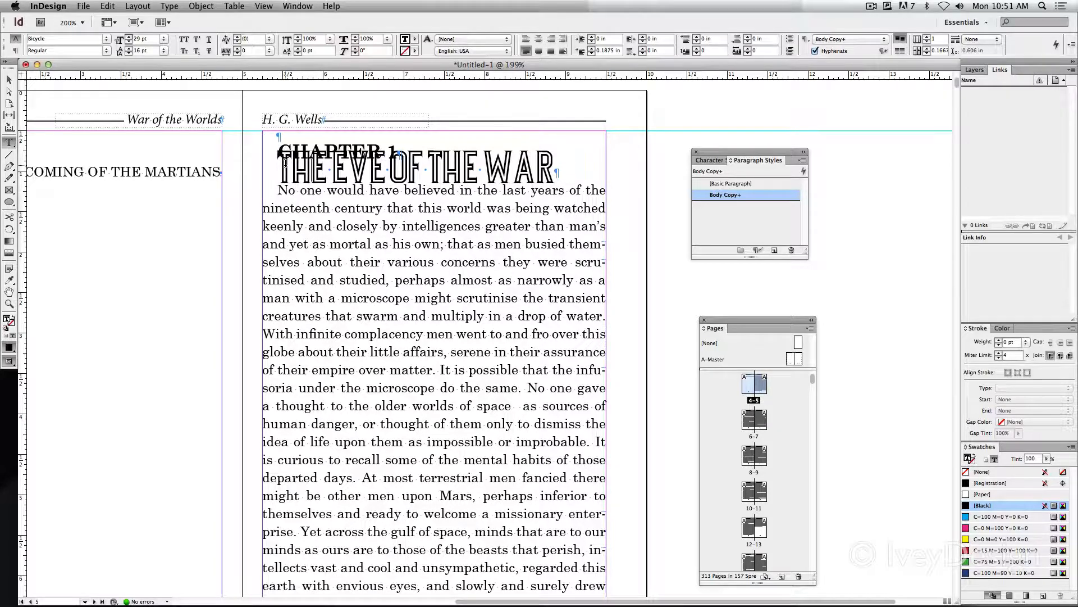
Set the leading of the "THE EVE OF THE WAR" title to 27 pt
{"action": "left_click_drag", "start_coordinate": [285, 163], "coordinate": [555, 174]}
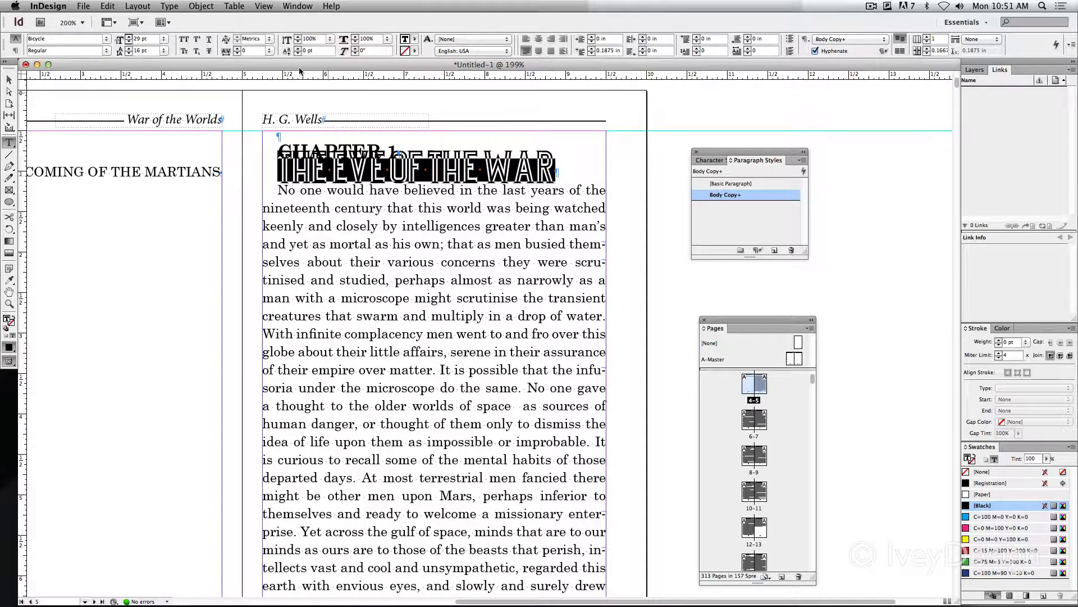
{"action": "left_click", "coordinate": [128, 47]}
{"action": "left_click", "coordinate": [128, 48]}
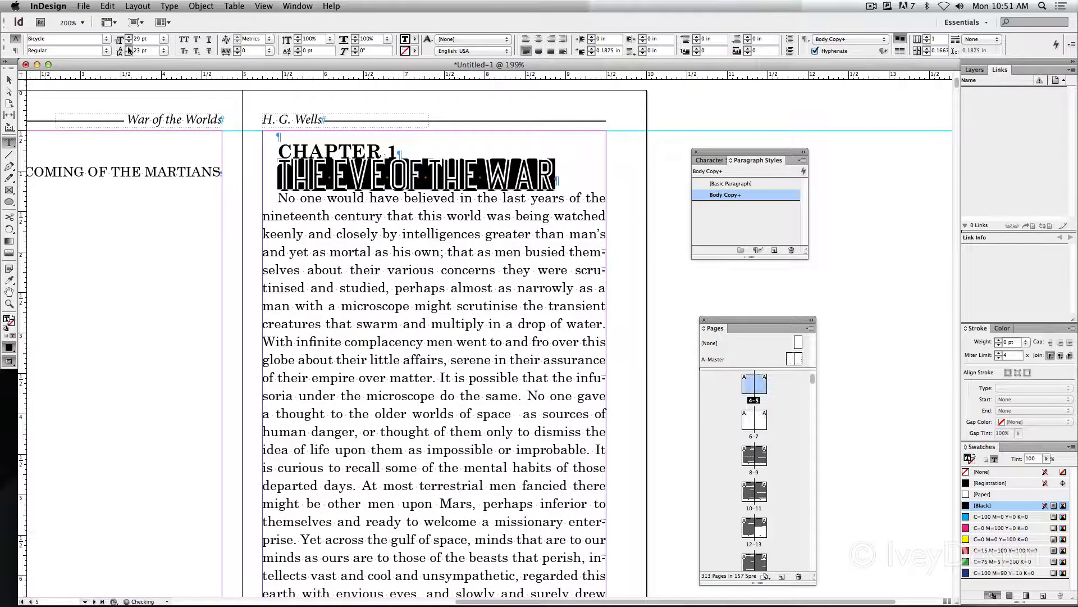
{"action": "left_click", "coordinate": [128, 48]}
{"action": "left_click", "coordinate": [128, 48]}
{"action": "left_click", "coordinate": [128, 48]}
{"action": "left_click", "coordinate": [128, 48]}
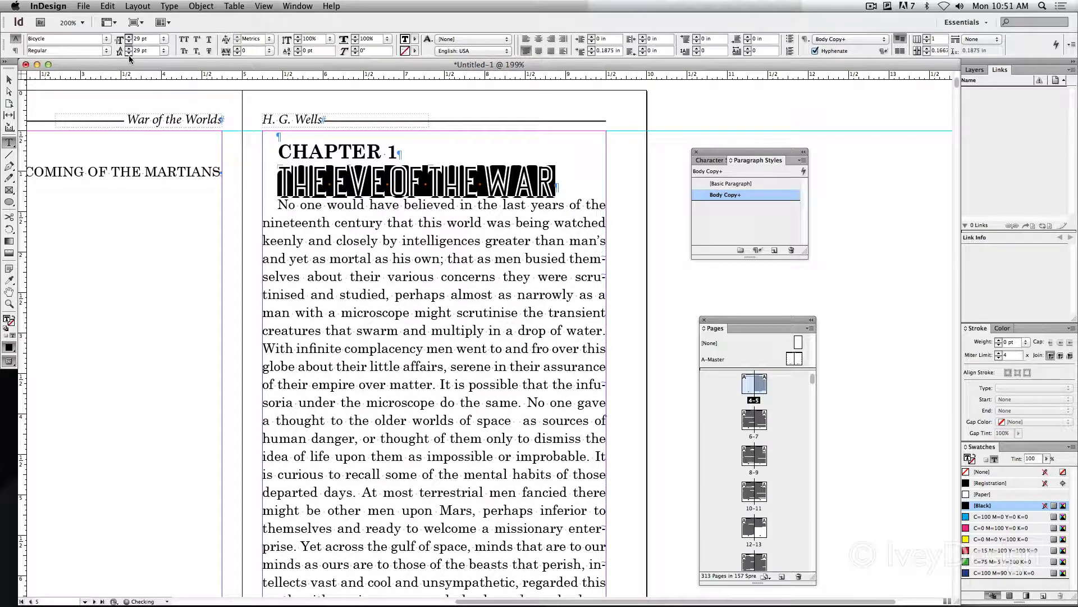
{"action": "left_click", "coordinate": [129, 53]}
{"action": "left_click", "coordinate": [129, 53]}
{"action": "left_click", "coordinate": [414, 203]}
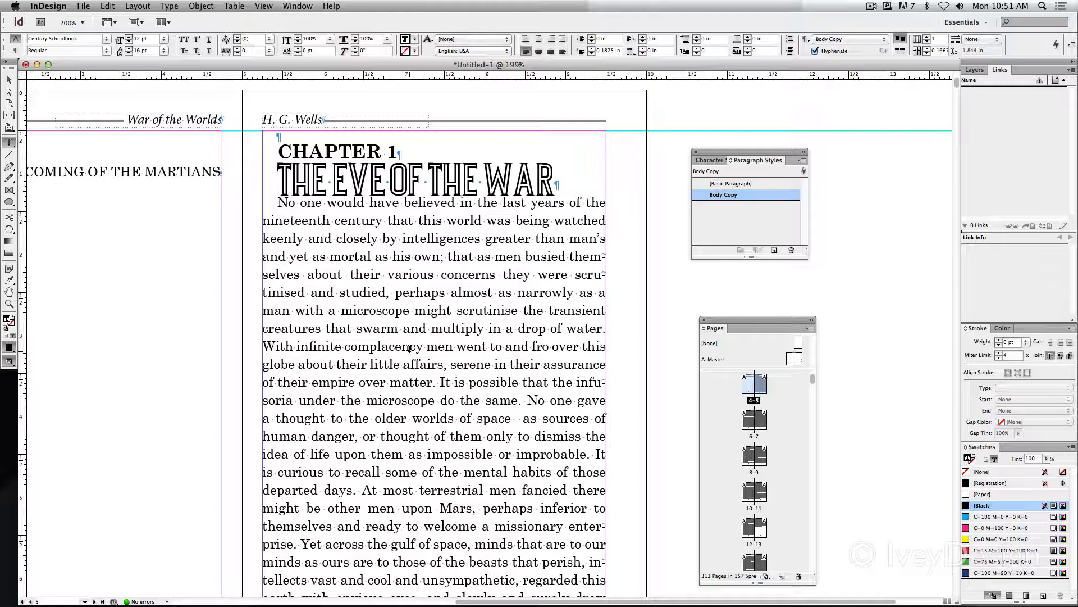
Try spacing the chapter title from the body text with empty paragraphs, and delete them again
{"action": "left_click", "coordinate": [567, 186]}
{"action": "key", "text": "Return"}
{"action": "key", "text": "Return"}
{"action": "key", "text": "Return"}
{"action": "key", "text": "Return"}
{"action": "key", "text": "Return"}
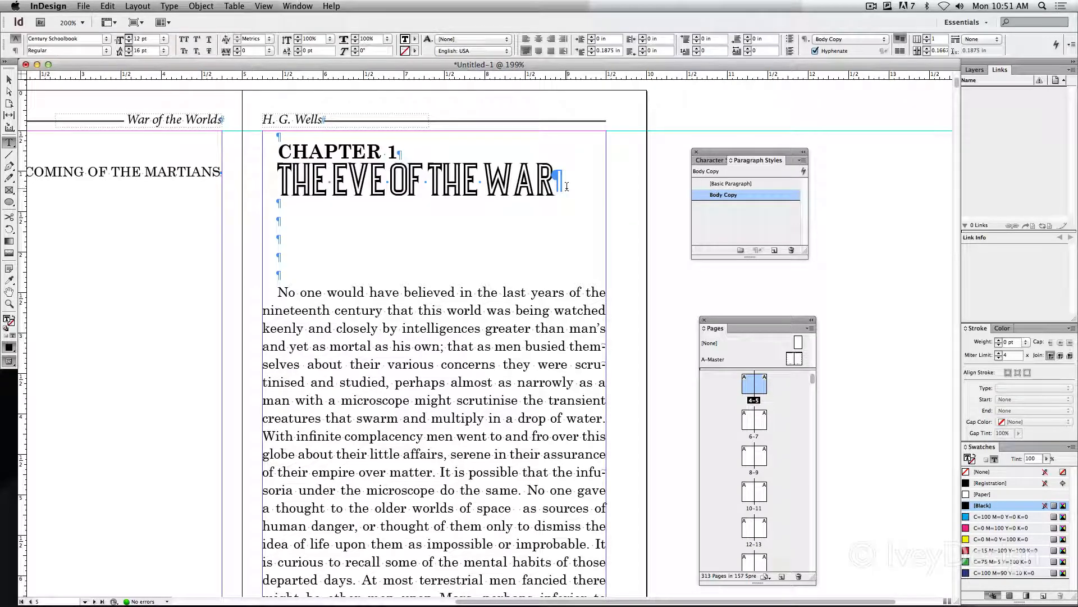
{"action": "key", "text": "BackSpace"}
{"action": "key", "text": "BackSpace"}
{"action": "key", "text": "BackSpace"}
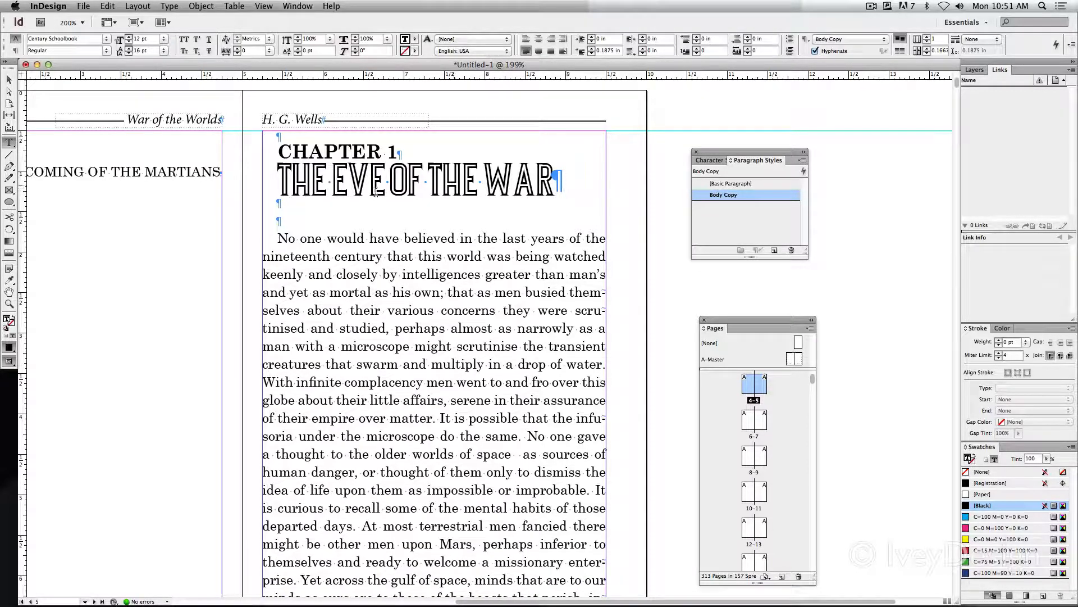
{"action": "key", "text": "BackSpace"}
{"action": "key", "text": "BackSpace"}
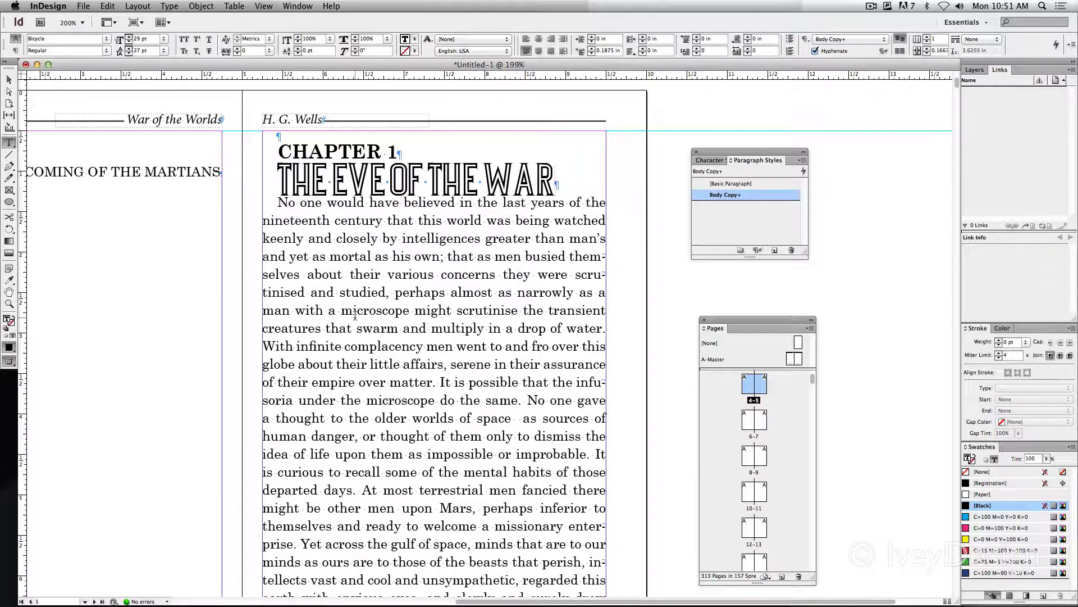
{"action": "key", "text": "Right"}
{"action": "key", "text": "BackSpace"}
{"action": "key", "text": "super+z"}
Set the space after the "THE EVE OF THE WAR" title paragraph to 1.125 in
{"action": "left_click_drag", "start_coordinate": [280, 181], "coordinate": [591, 170]}
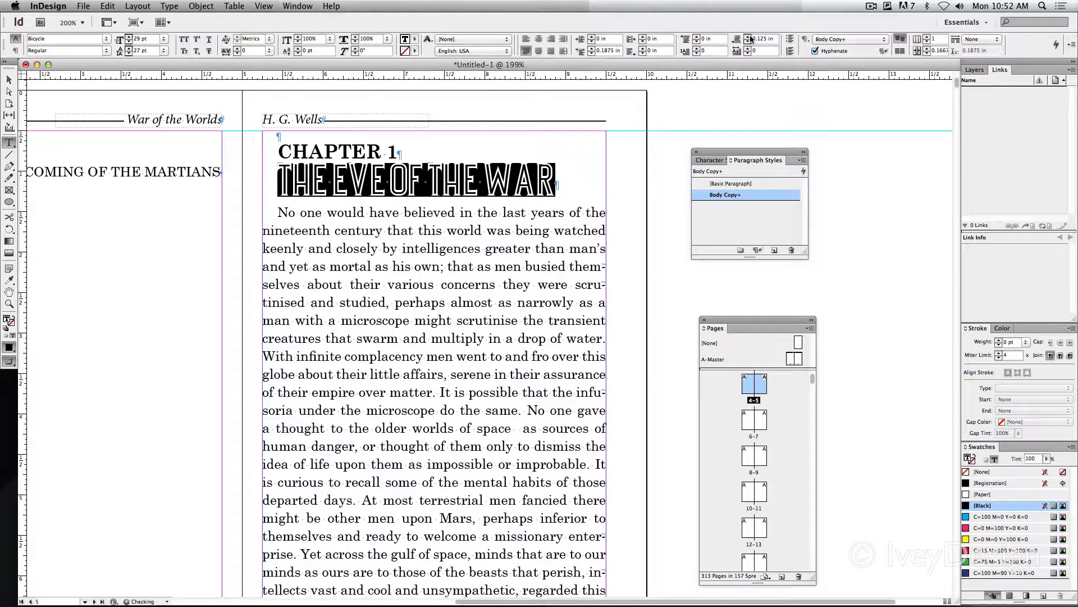
{"action": "left_click", "coordinate": [742, 37]}
{"action": "left_click", "coordinate": [742, 38]}
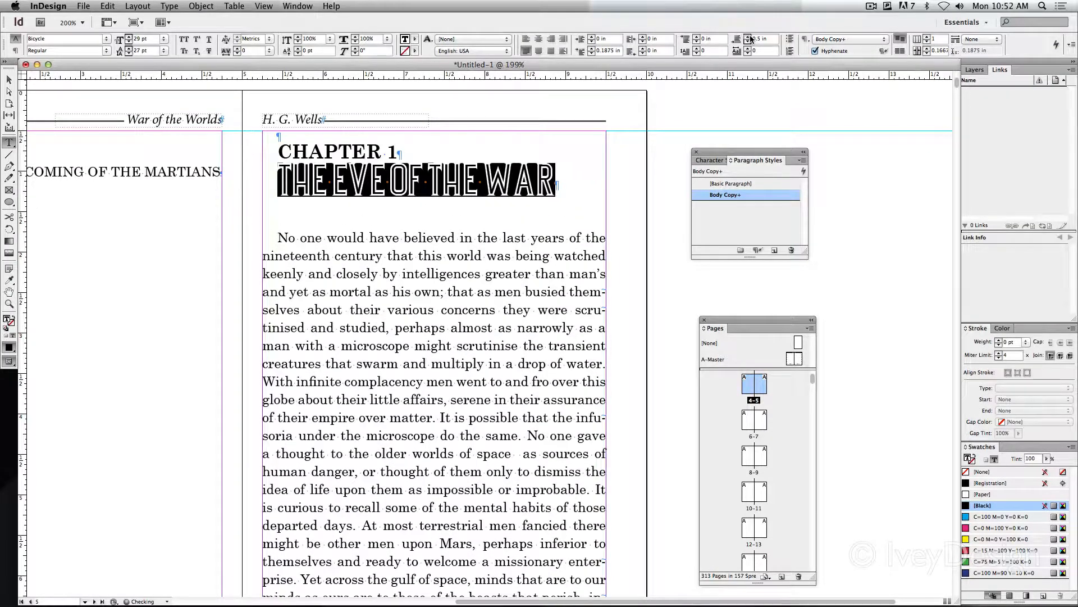
{"action": "left_click", "coordinate": [742, 38]}
{"action": "left_click", "coordinate": [749, 37]}
{"action": "left_click", "coordinate": [749, 37]}
{"action": "left_click", "coordinate": [749, 37]}
{"action": "left_click", "coordinate": [750, 37]}
{"action": "left_click", "coordinate": [749, 37]}
{"action": "left_click", "coordinate": [749, 37]}
{"action": "left_click", "coordinate": [749, 37]}
{"action": "left_click", "coordinate": [749, 37]}
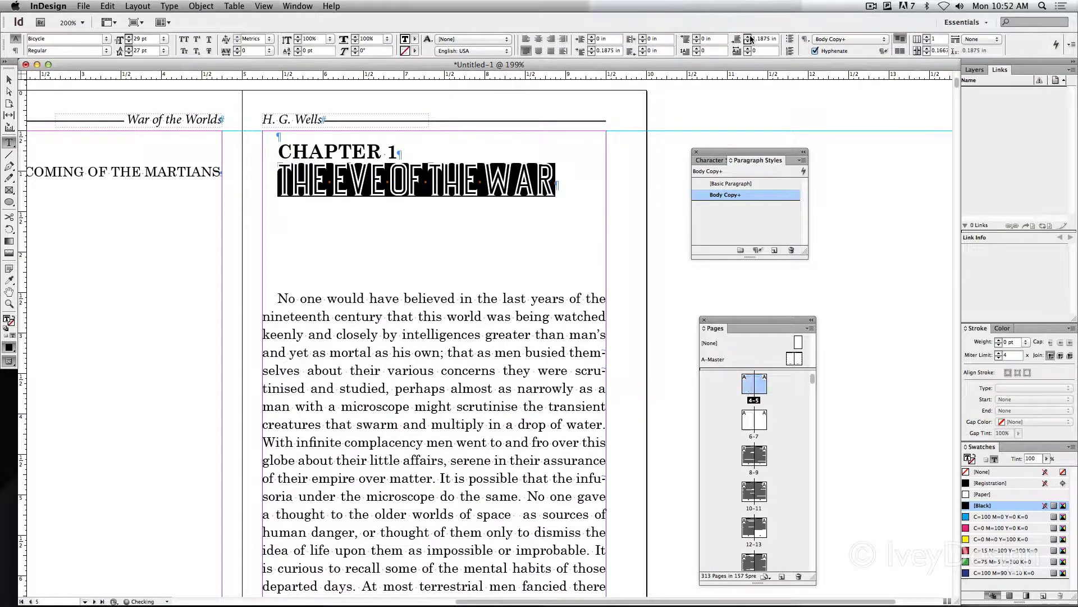
{"action": "left_click", "coordinate": [747, 42]}
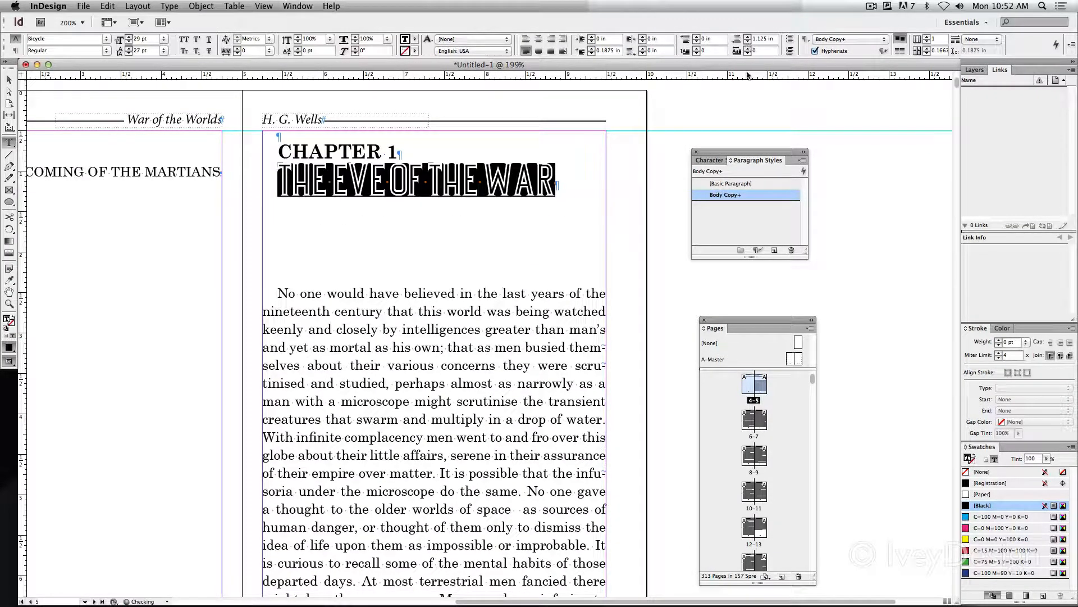
{"action": "left_click", "coordinate": [369, 183]}
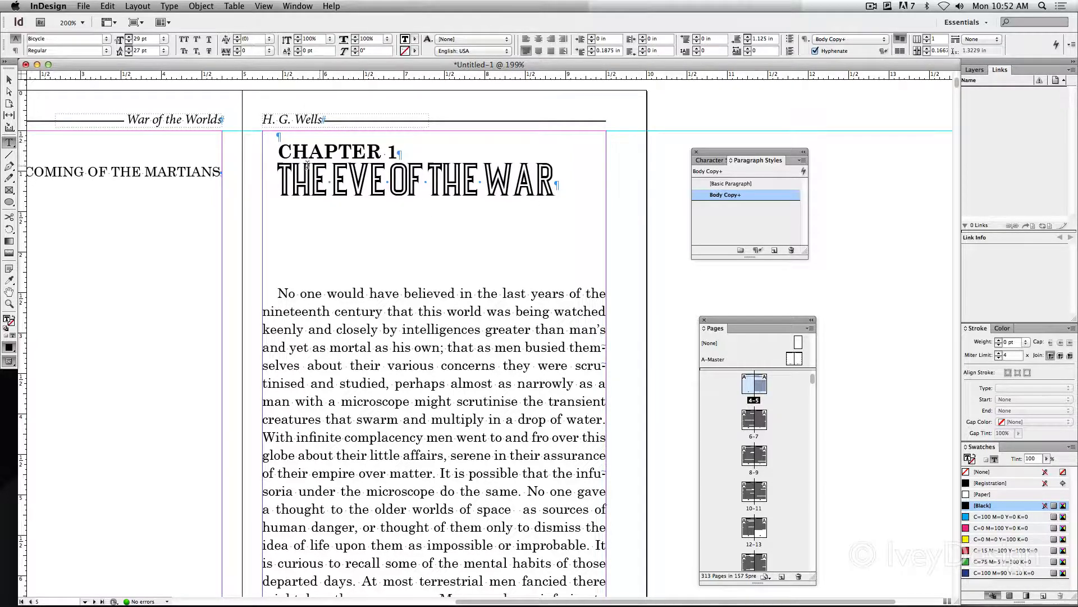
Set the space before the "CHAPTER 1" paragraph to 0.75 in
{"action": "left_click_drag", "start_coordinate": [276, 155], "coordinate": [396, 151]}
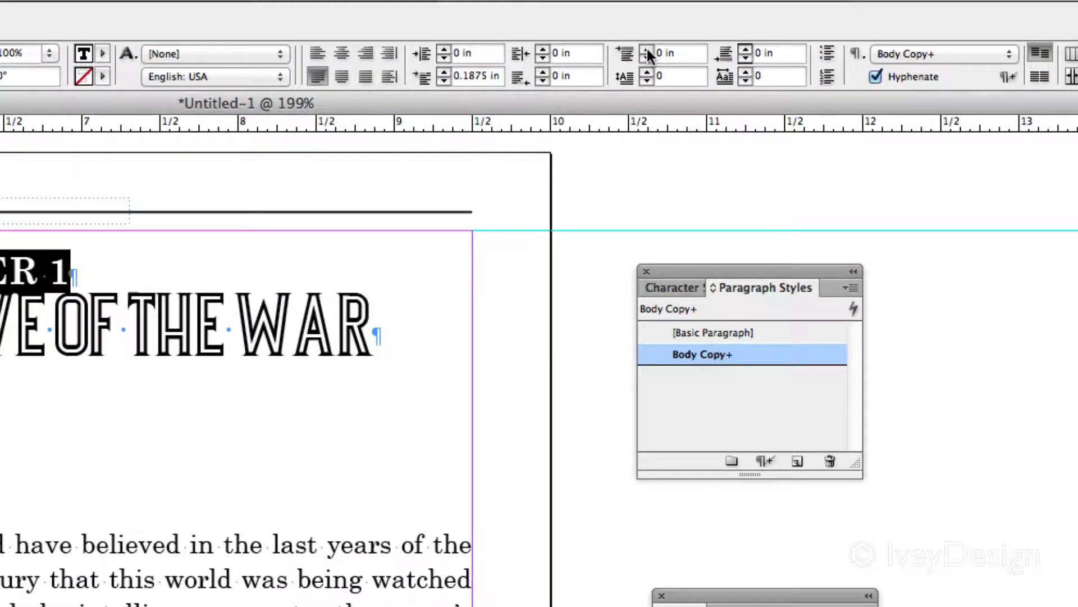
{"action": "left_click", "coordinate": [646, 48]}
{"action": "left_click", "coordinate": [647, 48]}
{"action": "left_click", "coordinate": [647, 48]}
{"action": "left_click", "coordinate": [647, 48]}
{"action": "left_click", "coordinate": [646, 48]}
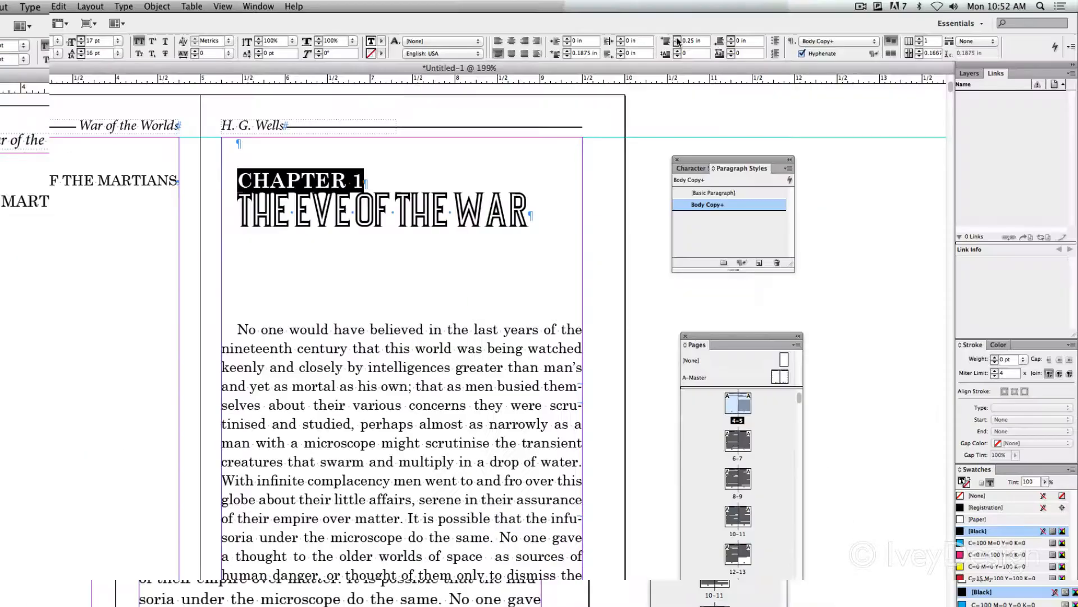
{"action": "left_click", "coordinate": [697, 37]}
{"action": "left_click", "coordinate": [697, 36]}
{"action": "left_click", "coordinate": [697, 36]}
{"action": "left_click", "coordinate": [697, 36]}
{"action": "left_click", "coordinate": [697, 37]}
{"action": "left_click", "coordinate": [697, 37]}
{"action": "left_click", "coordinate": [697, 36]}
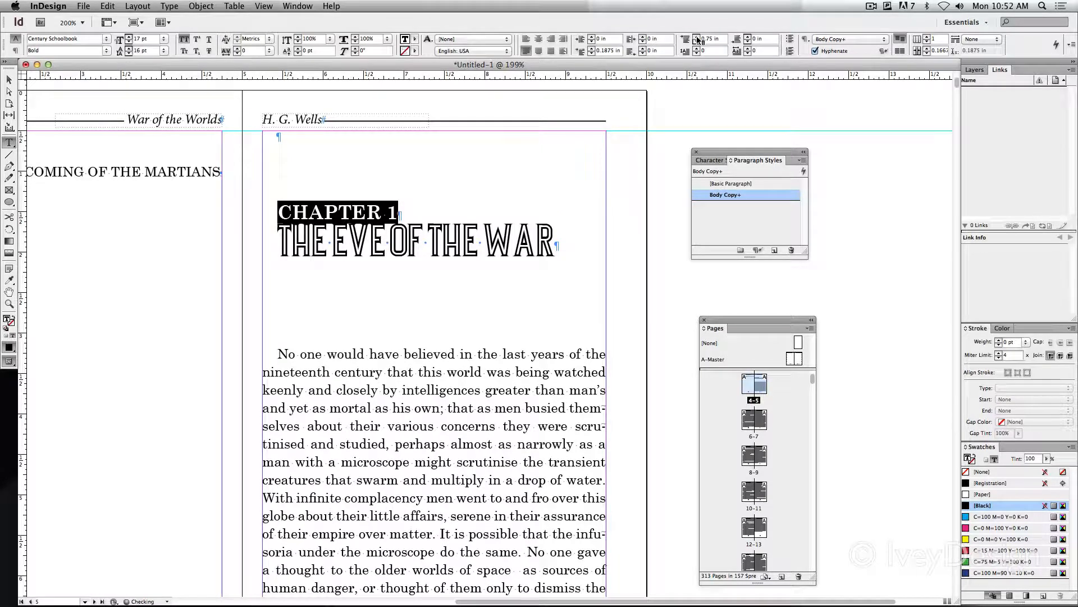
{"action": "left_click", "coordinate": [415, 214]}
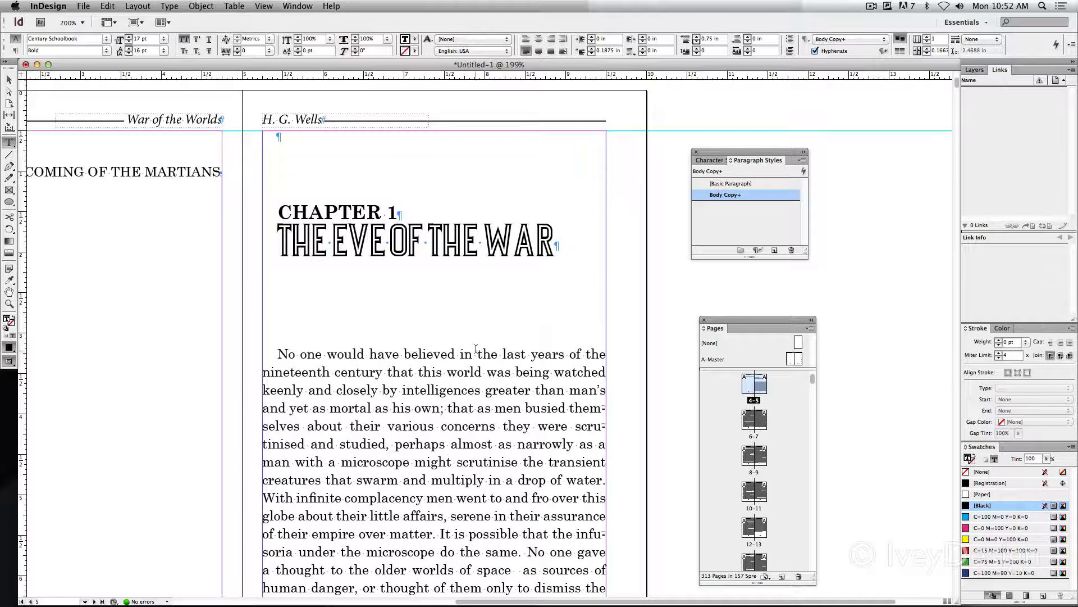
{"action": "left_click", "coordinate": [463, 242]}
Give the chapter's first body paragraph a one-character drop cap spanning three lines
{"action": "left_click_drag", "start_coordinate": [262, 352], "coordinate": [349, 410]}
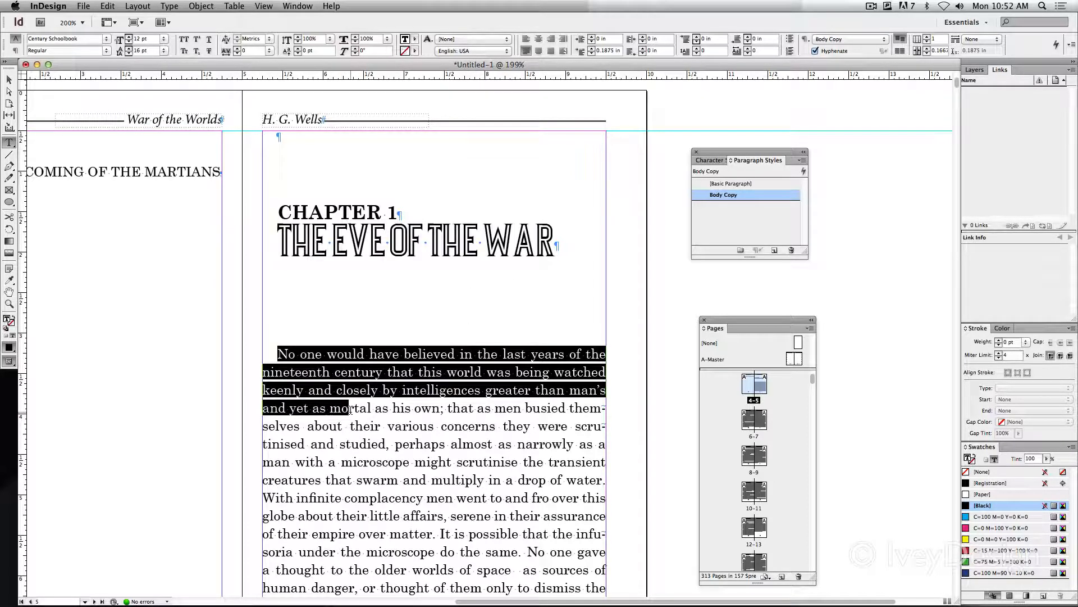
{"action": "left_click_drag", "start_coordinate": [278, 354], "coordinate": [351, 428]}
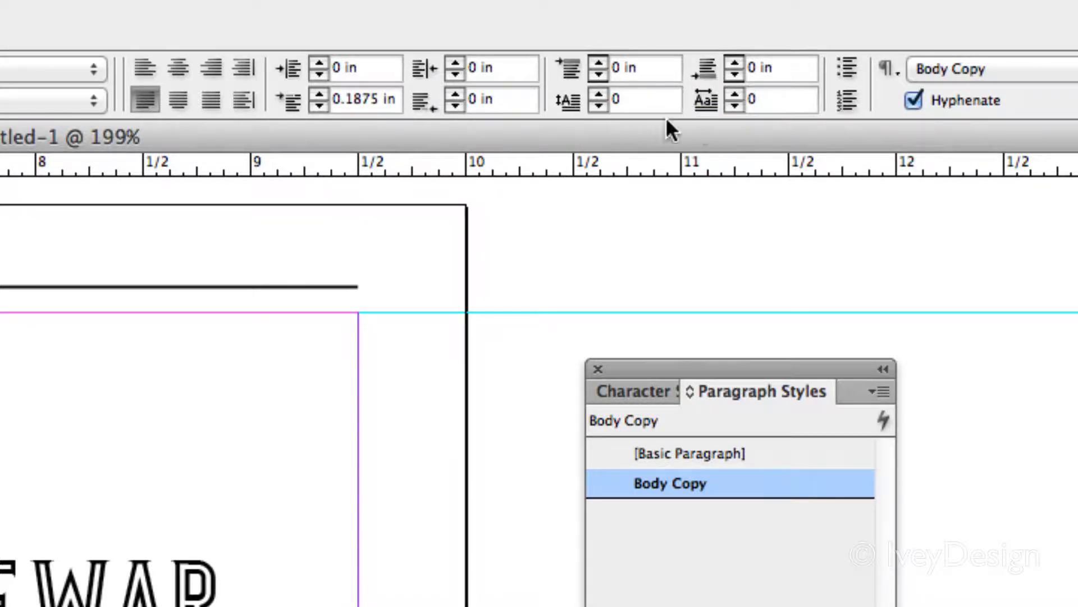
{"action": "left_click", "coordinate": [734, 92]}
{"action": "left_click", "coordinate": [598, 94]}
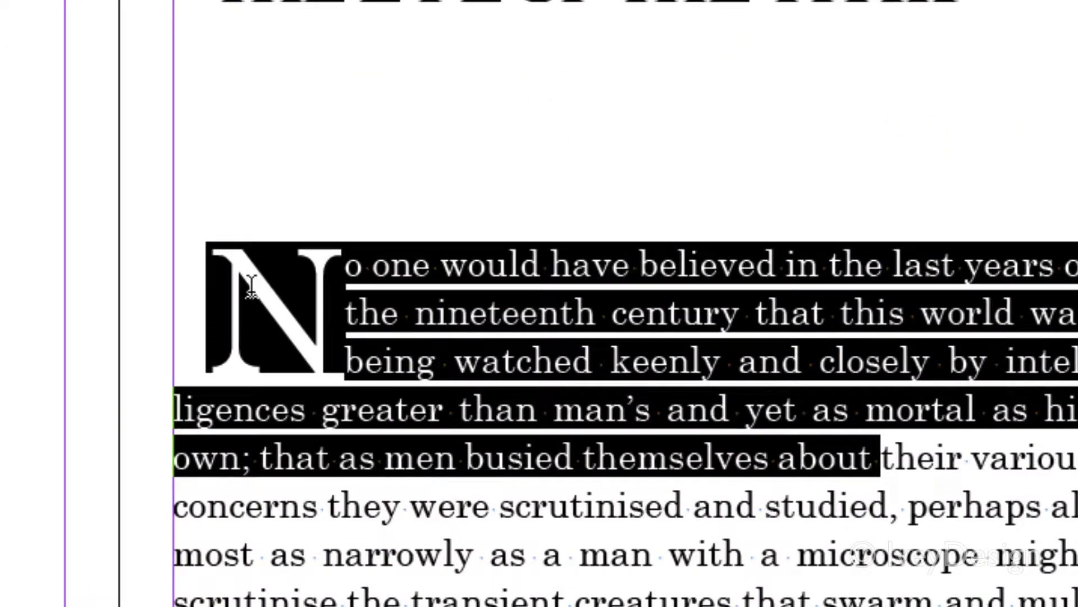
Set the first-line indent of Chapter 1's drop-cap paragraph to 1.5625 in
{"action": "left_click_drag", "start_coordinate": [294, 368], "coordinate": [310, 373]}
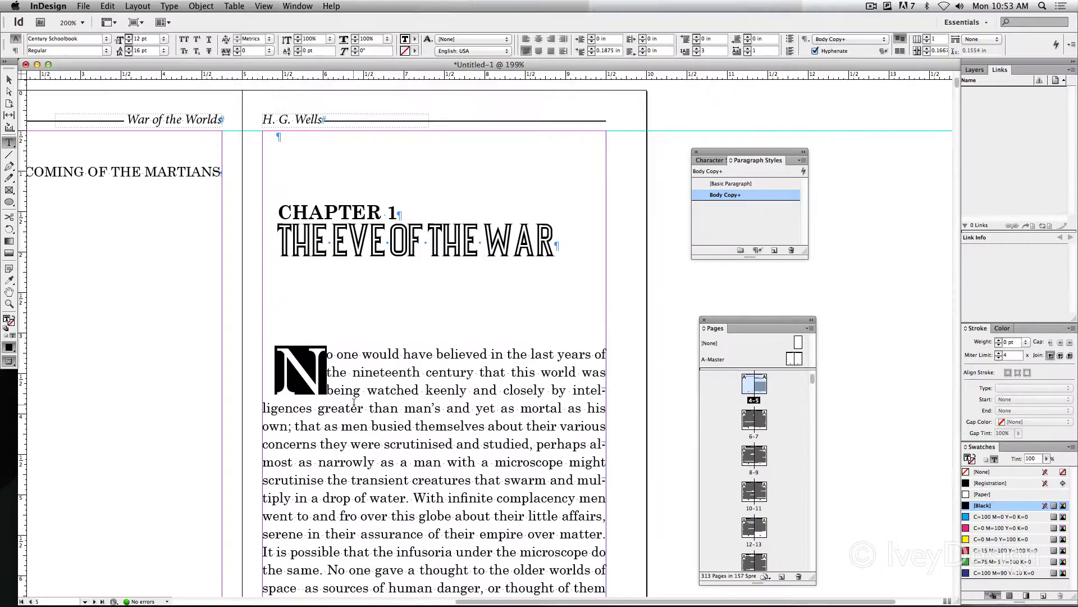
{"action": "left_click", "coordinate": [430, 408]}
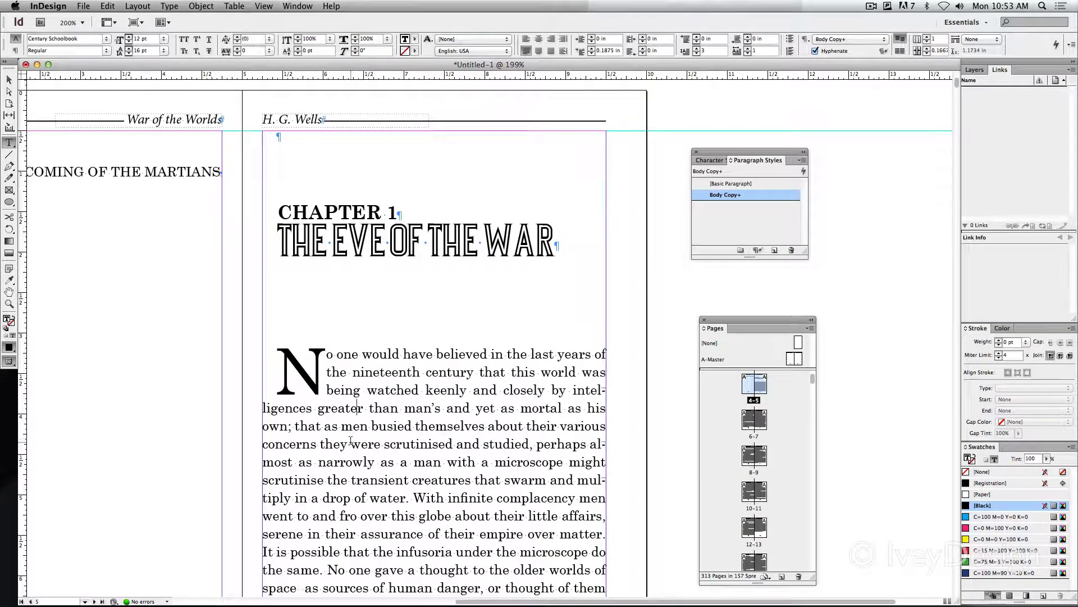
{"action": "left_click_drag", "start_coordinate": [282, 365], "coordinate": [386, 426]}
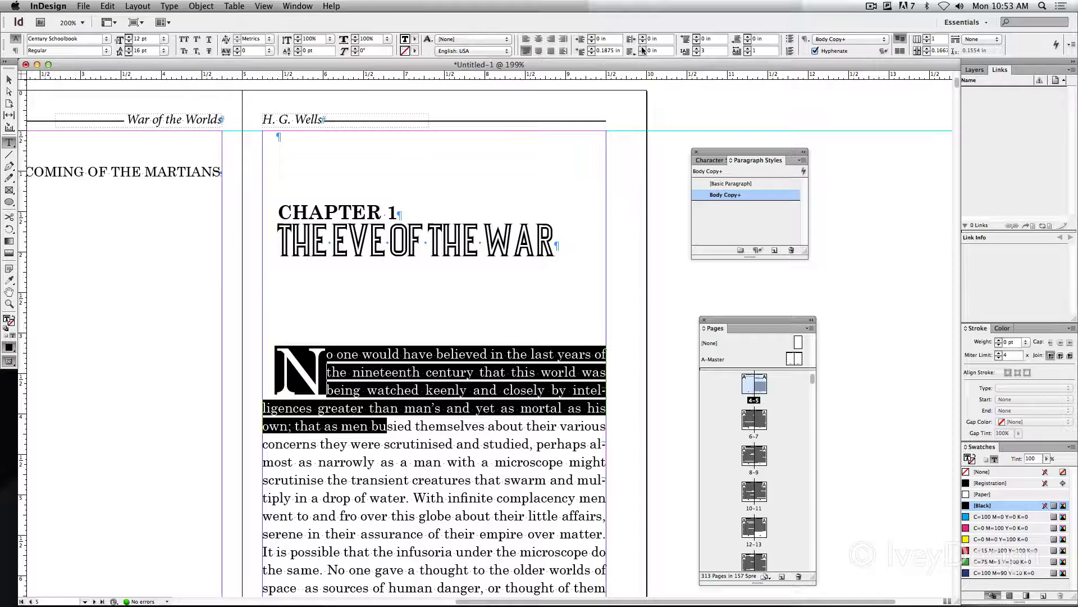
{"action": "left_click", "coordinate": [591, 49]}
{"action": "left_click", "coordinate": [592, 49]}
{"action": "left_click", "coordinate": [591, 48]}
{"action": "left_click", "coordinate": [591, 49]}
{"action": "left_click", "coordinate": [592, 49]}
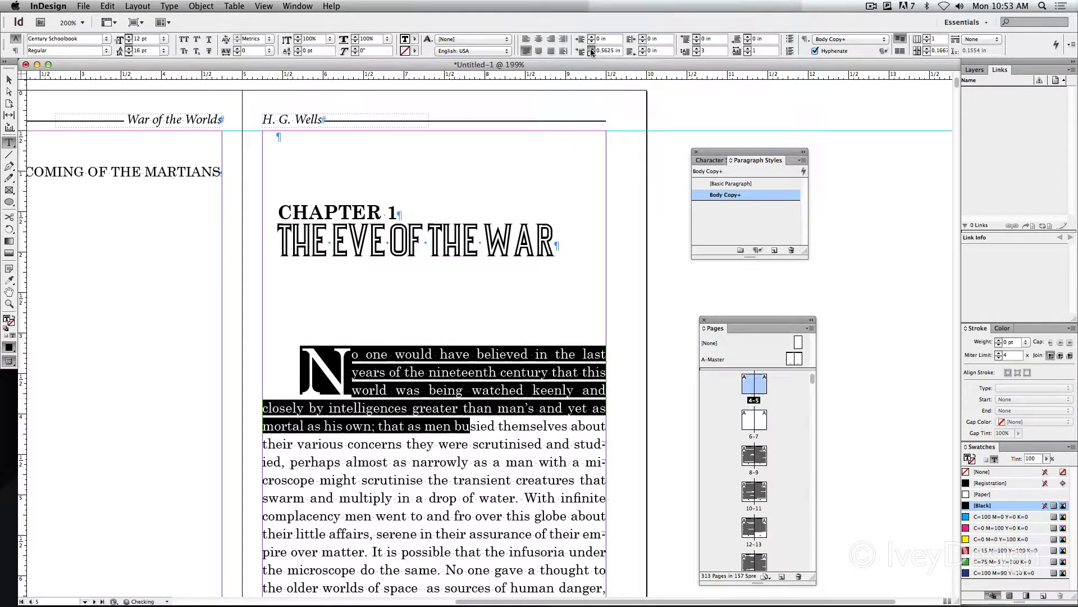
{"action": "left_click", "coordinate": [592, 49]}
{"action": "left_click", "coordinate": [591, 49]}
{"action": "left_click", "coordinate": [591, 49]}
{"action": "left_click", "coordinate": [591, 49]}
{"action": "left_click", "coordinate": [591, 49]}
{"action": "left_click", "coordinate": [591, 49]}
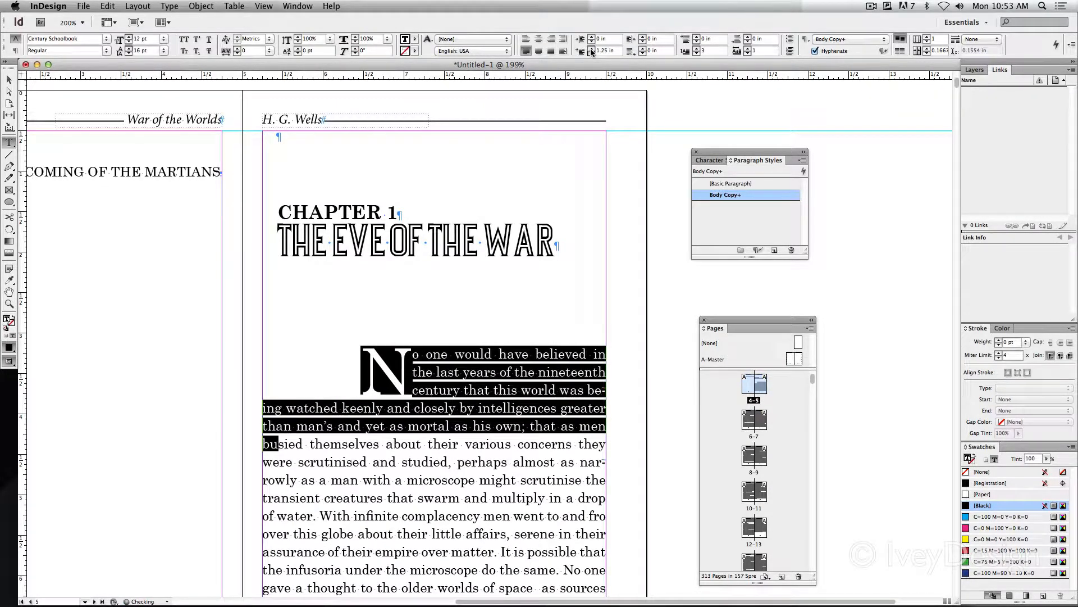
{"action": "left_click", "coordinate": [592, 49]}
{"action": "left_click", "coordinate": [268, 323]}
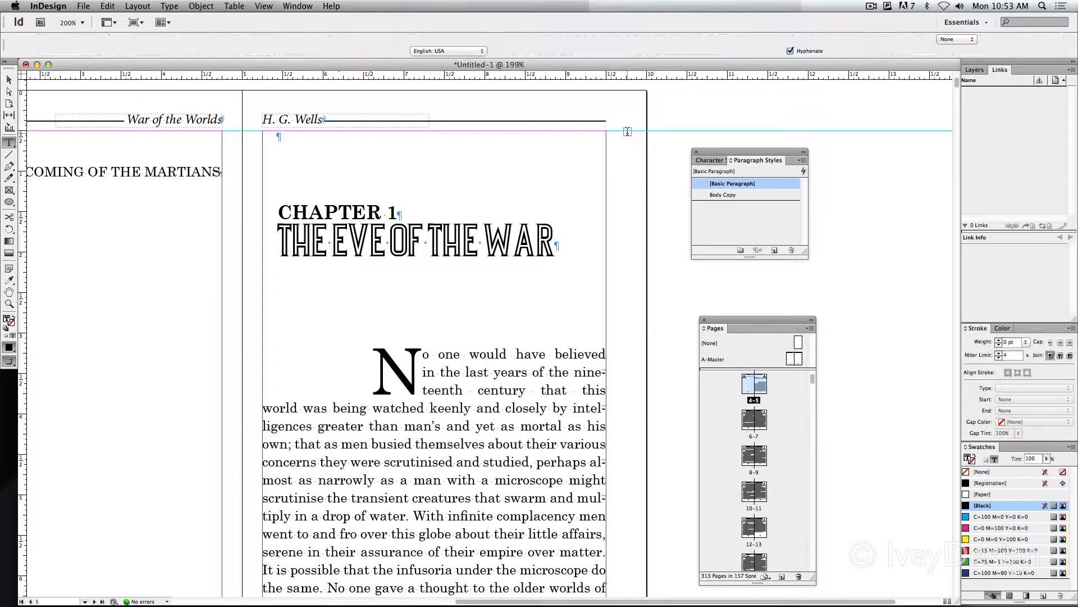
{"action": "left_click", "coordinate": [13, 531]}
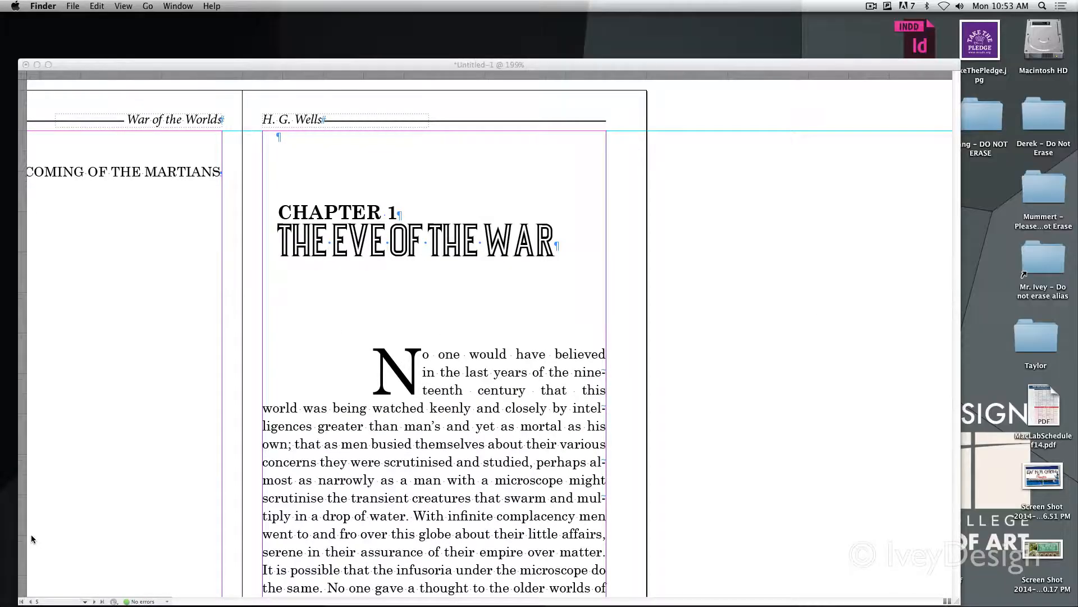
{"action": "left_click", "coordinate": [93, 473]}
{"action": "left_click", "coordinate": [399, 363]}
{"action": "triple_click", "coordinate": [400, 363]}
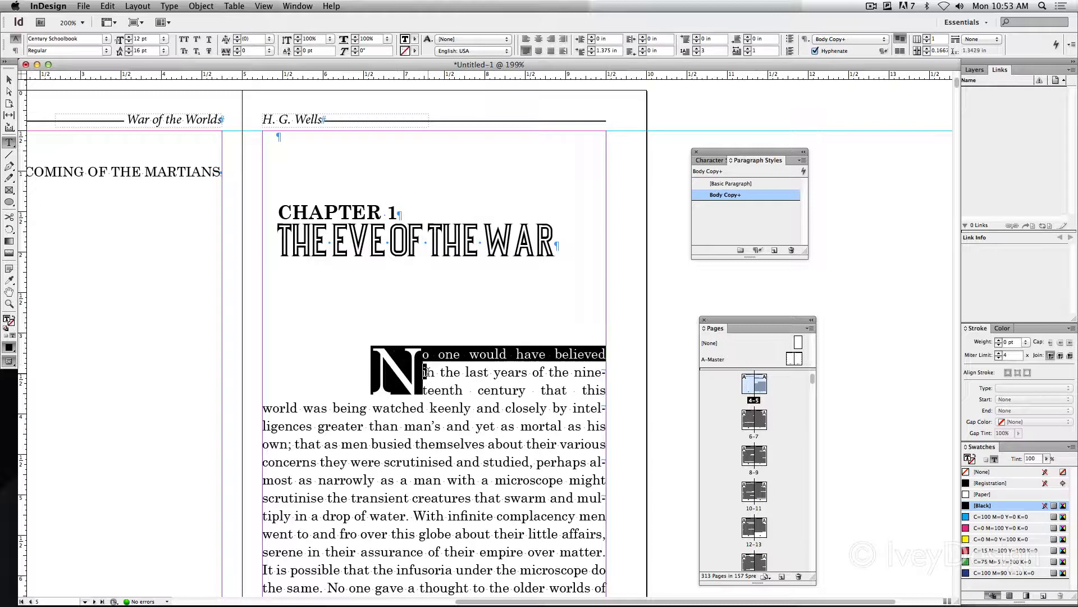
{"action": "left_click", "coordinate": [591, 49]}
{"action": "left_click", "coordinate": [591, 49]}
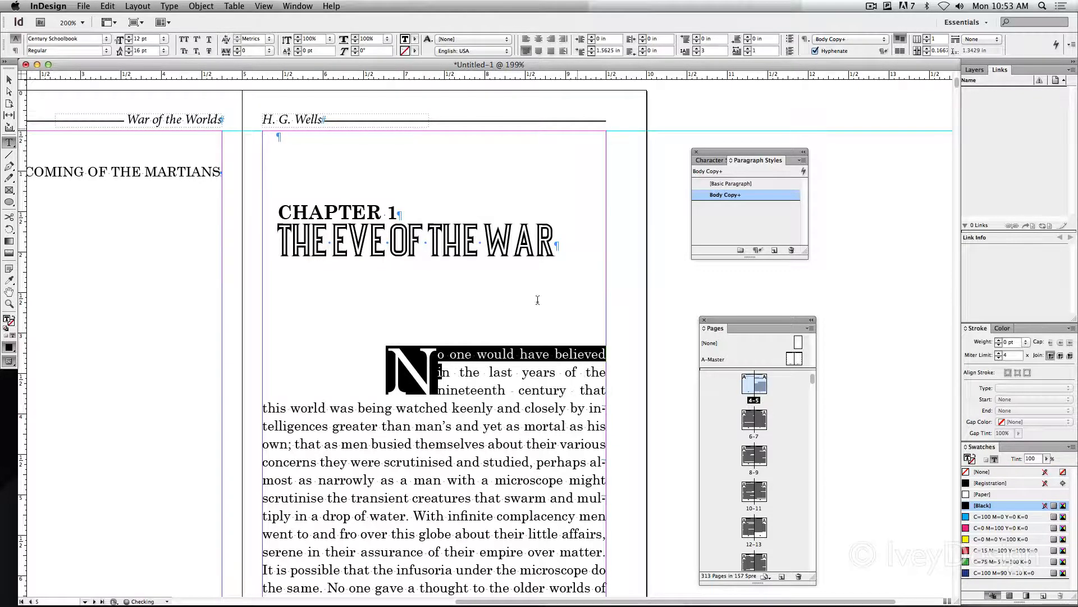
{"action": "left_click", "coordinate": [492, 372]}
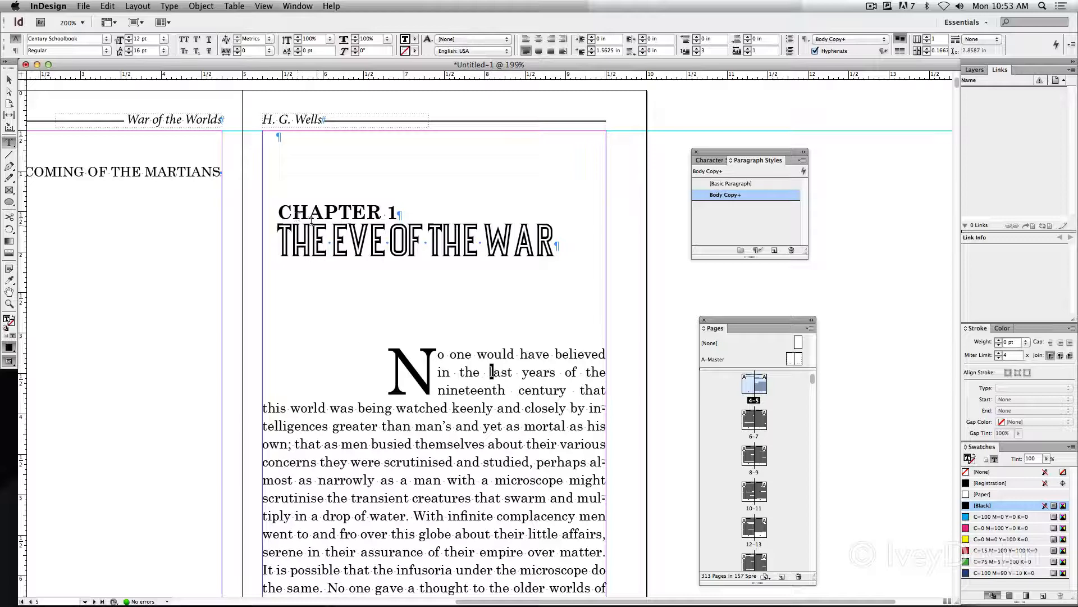
Create a paragraph style named "Chapter number" from the formatting of the "CHAPTER 1" line
{"action": "left_click_drag", "start_coordinate": [278, 212], "coordinate": [397, 213]}
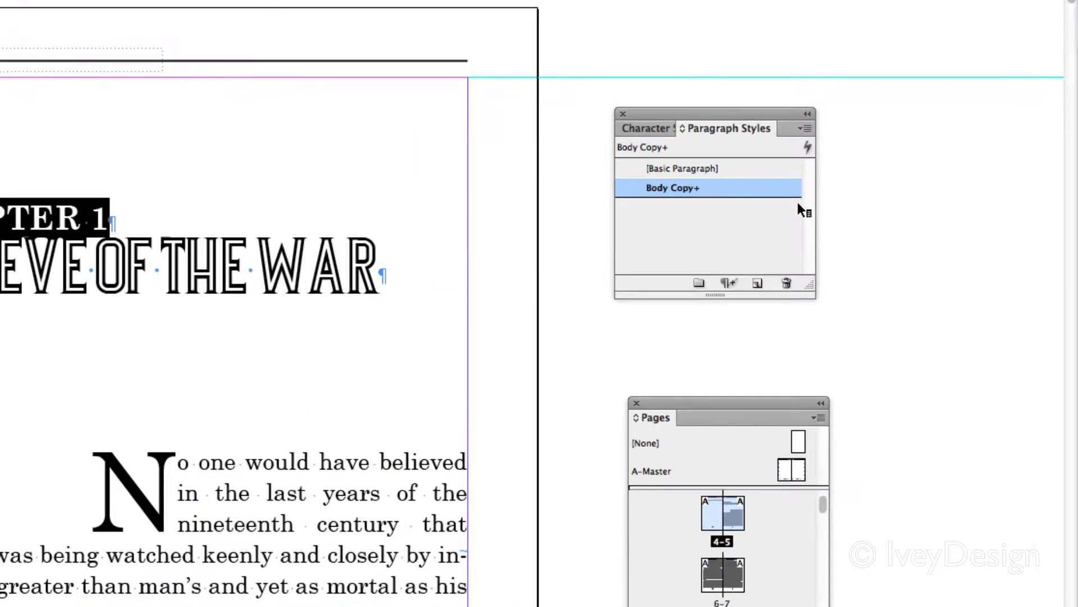
{"action": "left_click", "coordinate": [758, 283]}
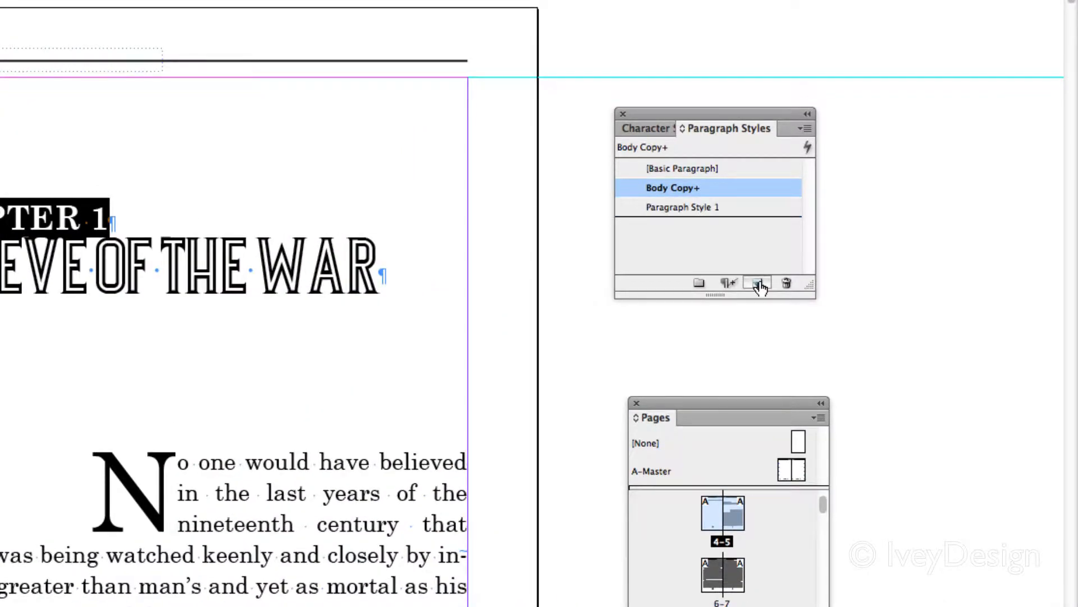
{"action": "double_click", "coordinate": [755, 208]}
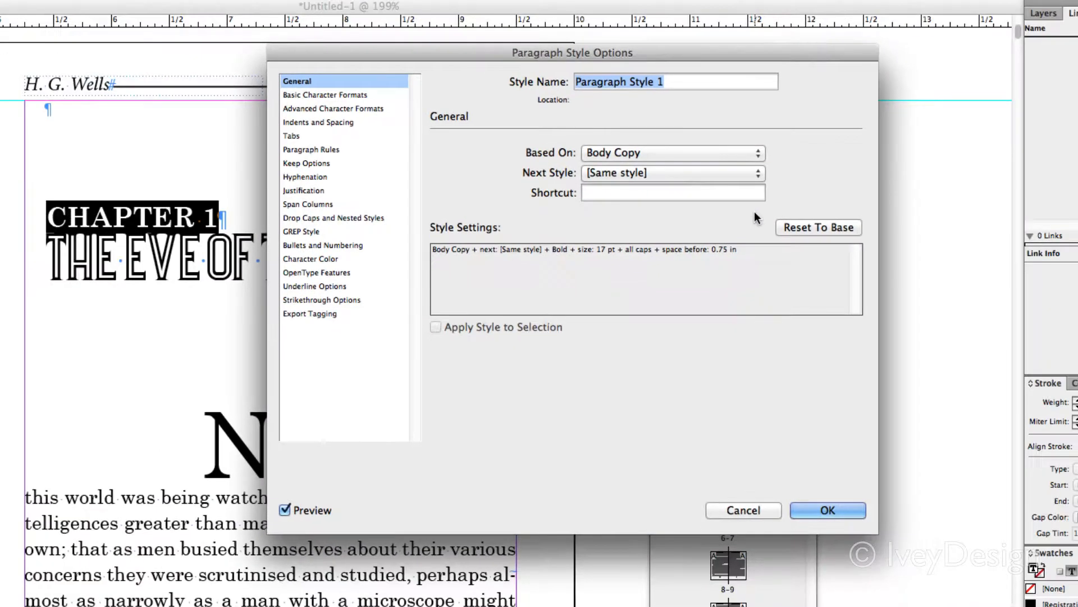
{"action": "type", "text": "Chapter n"}
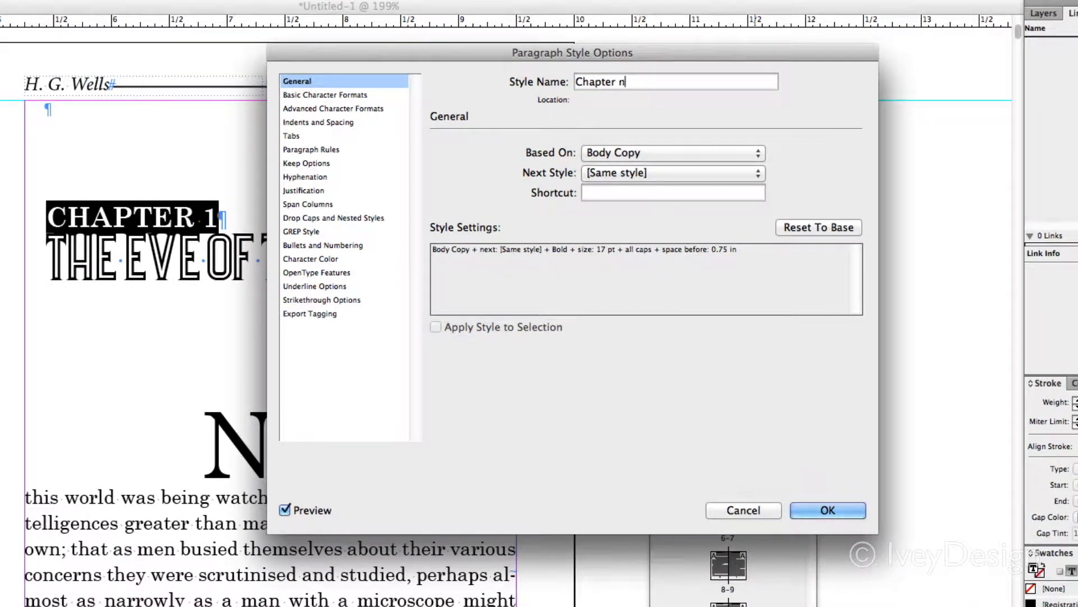
{"action": "type", "text": "umber"}
{"action": "left_click", "coordinate": [827, 510]}
Create a paragraph style named "Chapter name" from the formatting of the "THE EVE OF THE WAR" title
{"action": "left_click_drag", "start_coordinate": [31, 263], "coordinate": [422, 262]}
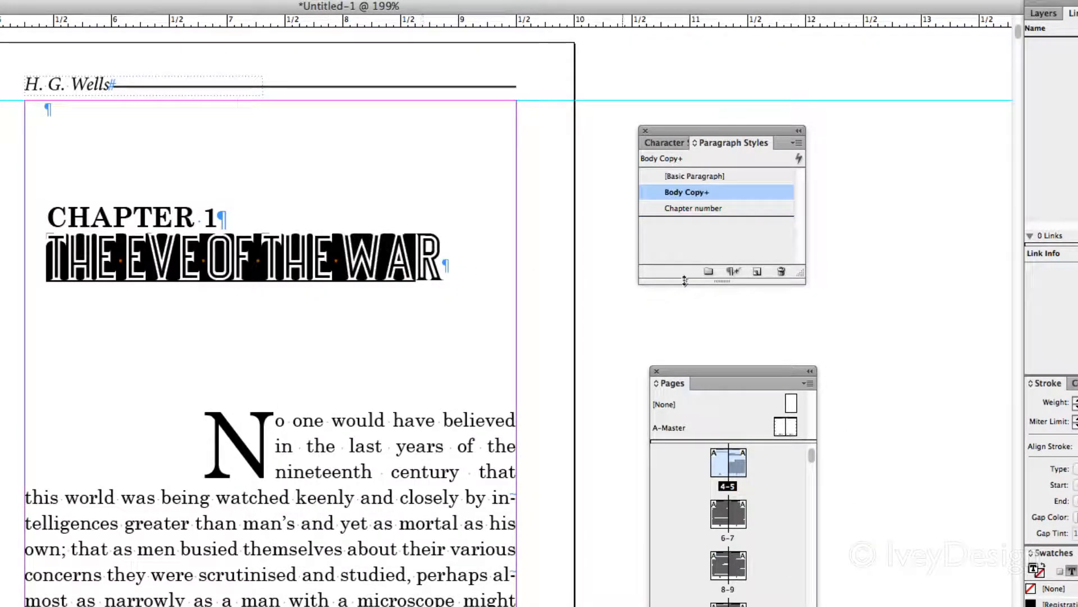
{"action": "left_click", "coordinate": [757, 271]}
{"action": "double_click", "coordinate": [738, 208]}
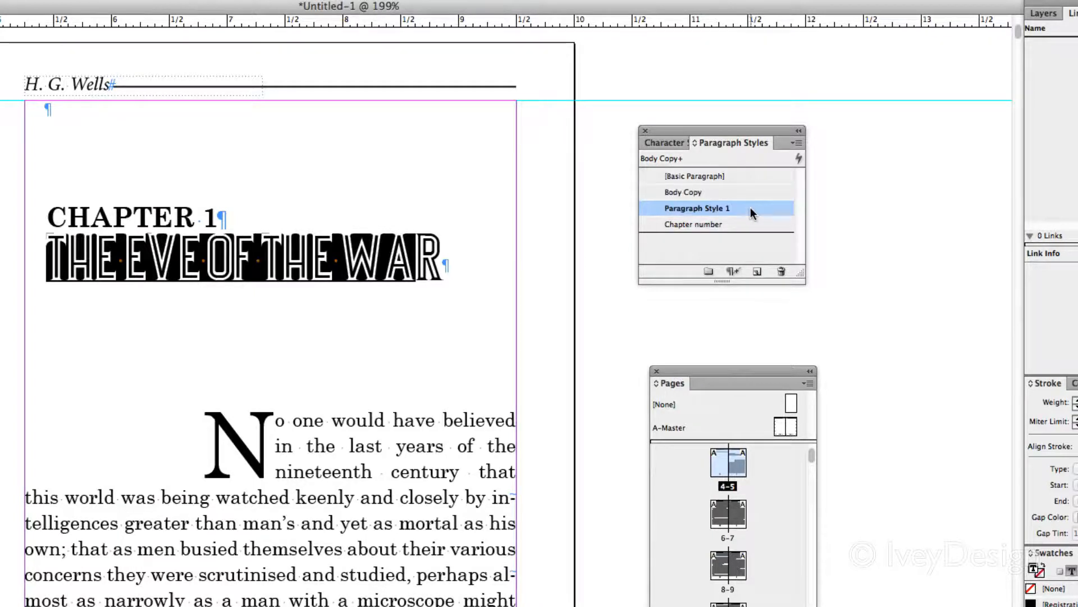
{"action": "type", "text": "Chpater"}
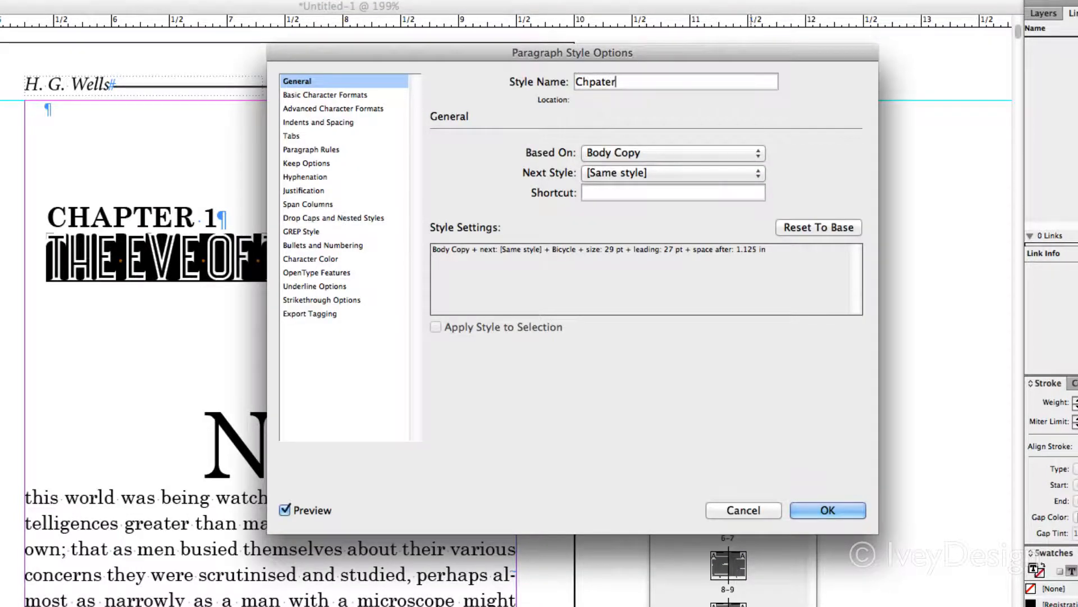
{"action": "key", "text": "BackSpace"}
{"action": "key", "text": "BackSpace"}
{"action": "key", "text": "BackSpace"}
{"action": "key", "text": "BackSpace"}
{"action": "key", "text": "BackSpace"}
{"action": "type", "text": "apter name"}
{"action": "key", "text": "Return"}
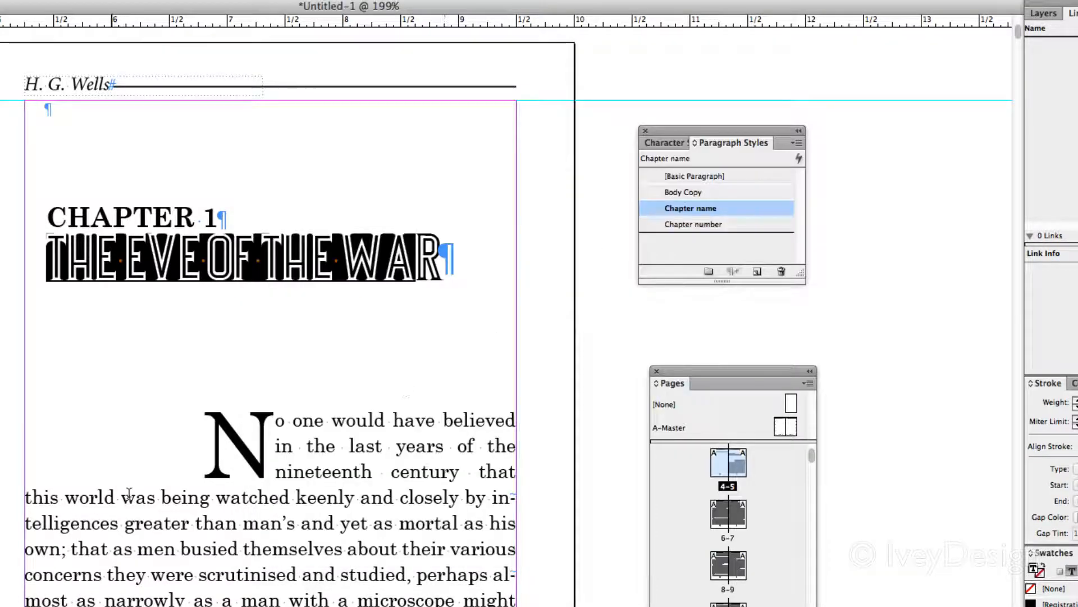
Create a paragraph style named "First Paragraph" from Chapter 1's indented drop-cap paragraph
{"action": "left_click_drag", "start_coordinate": [174, 445], "coordinate": [302, 524]}
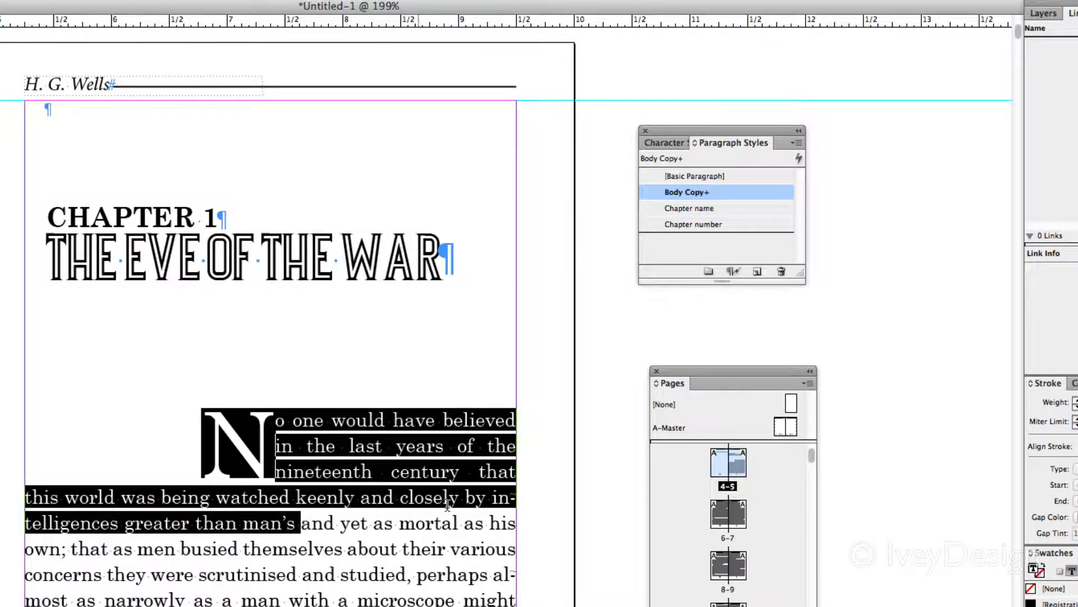
{"action": "left_click", "coordinate": [757, 272]}
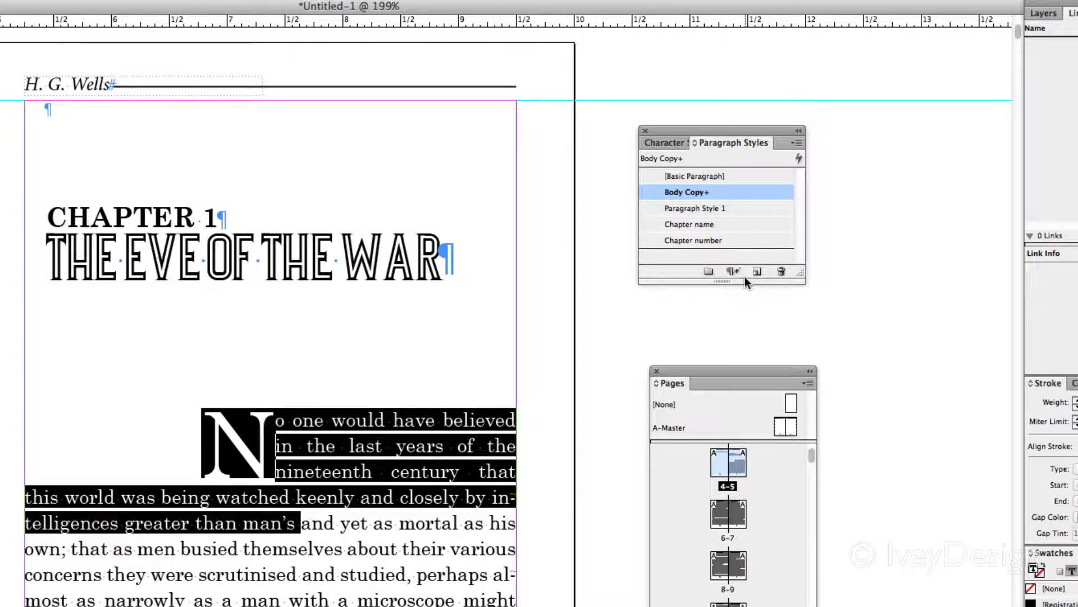
{"action": "double_click", "coordinate": [760, 204]}
{"action": "type", "text": "First Paragrap"}
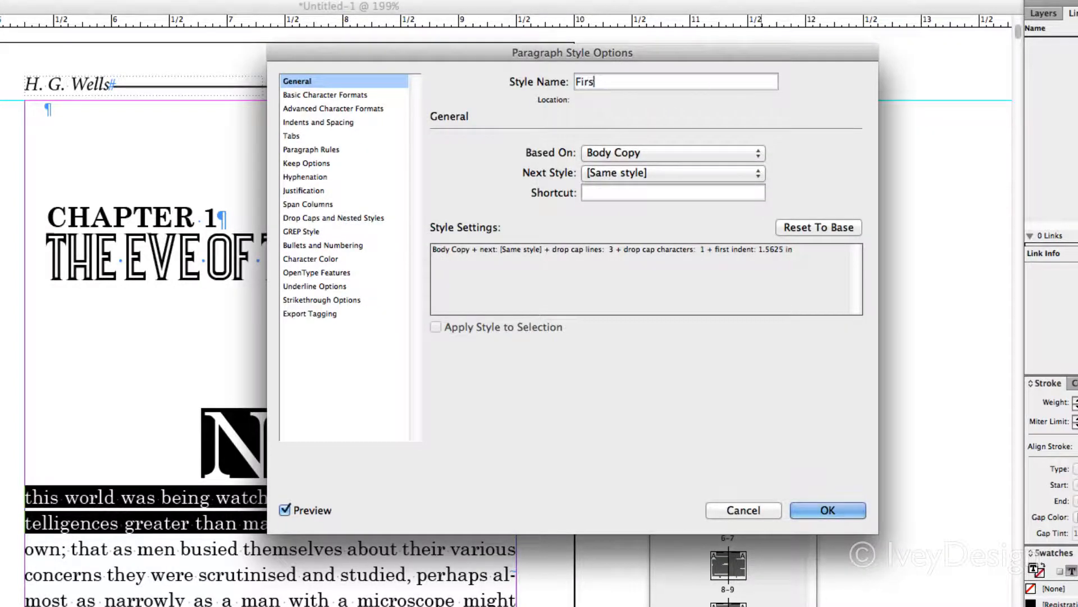
{"action": "type", "text": "h"}
{"action": "key", "text": "Return"}
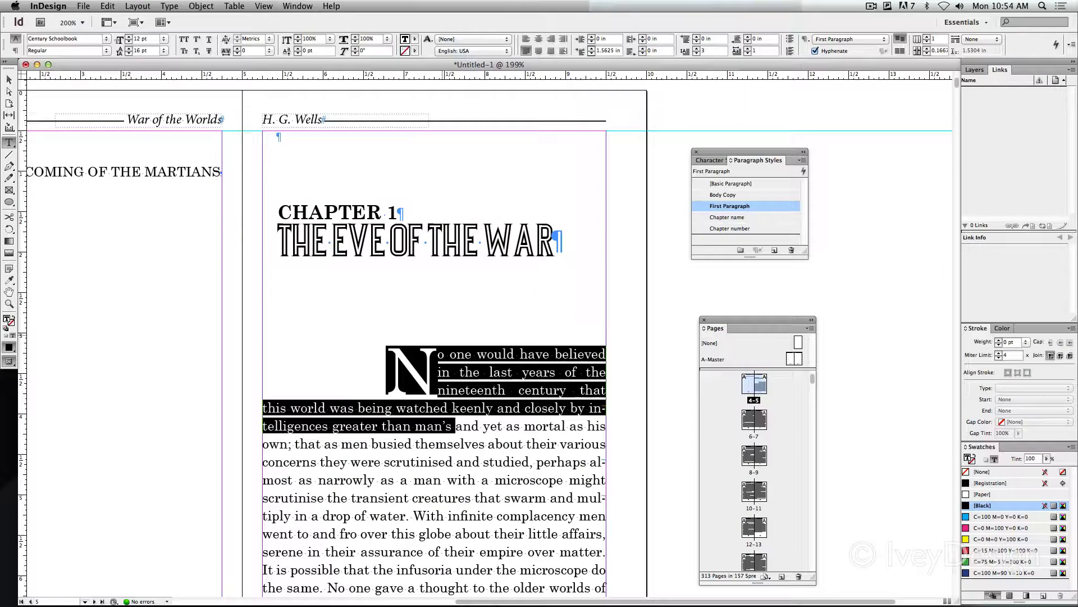
{"action": "left_click", "coordinate": [458, 425]}
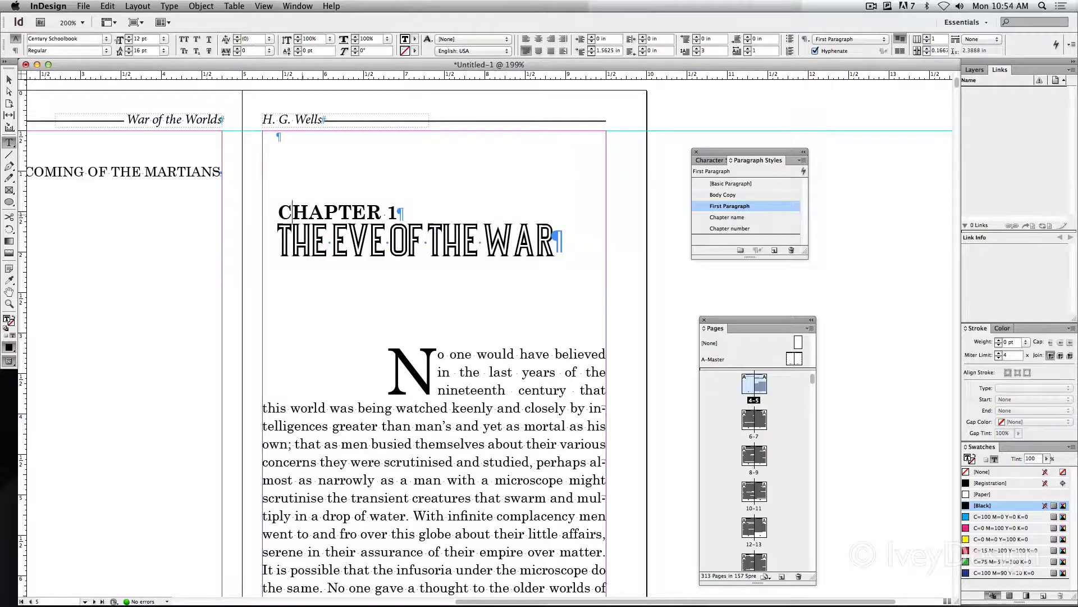
{"action": "left_click_drag", "start_coordinate": [293, 213], "coordinate": [300, 241]}
{"action": "left_click", "coordinate": [483, 242]}
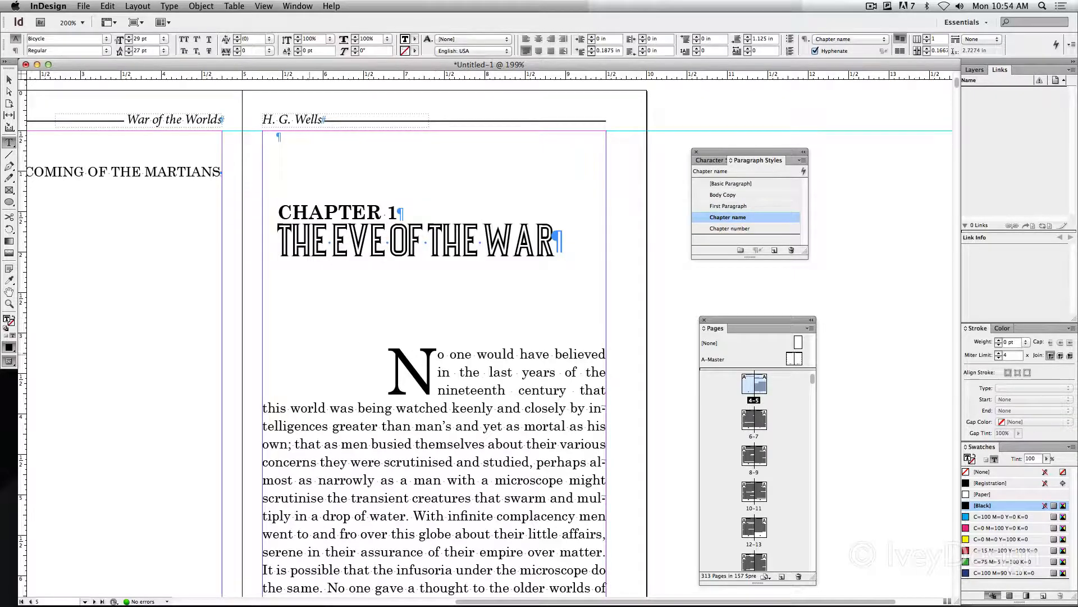
Apply the First Paragraph style to the opening body paragraph of "II. — THE FALLING STAR", starting "Then came the night"
{"action": "scroll", "coordinate": [483, 337], "scroll_direction": "down", "scroll_amount": 20}
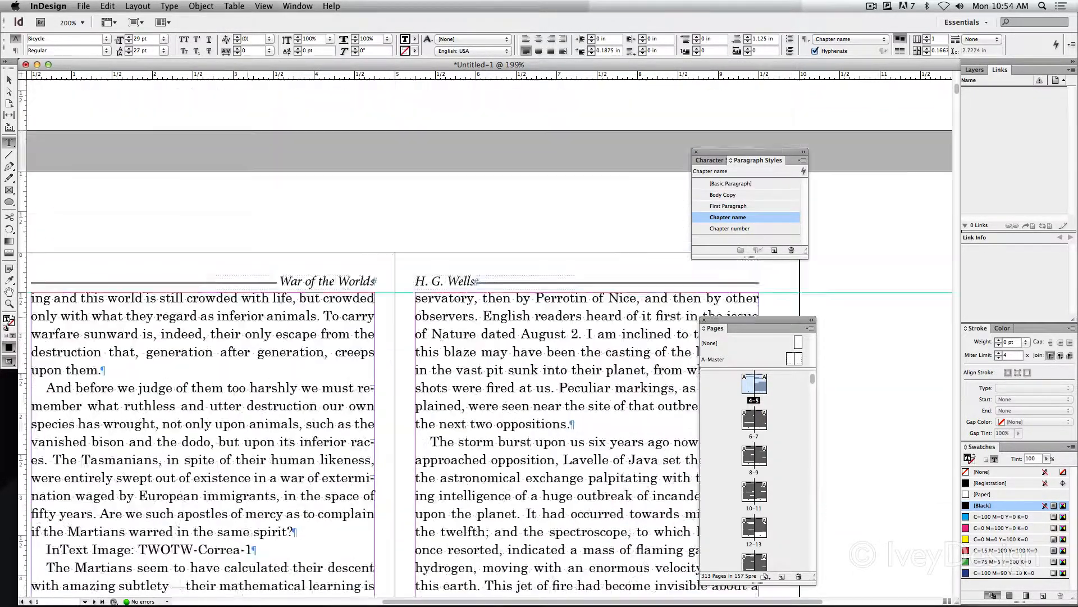
{"action": "scroll", "coordinate": [483, 337], "scroll_direction": "down", "scroll_amount": 20}
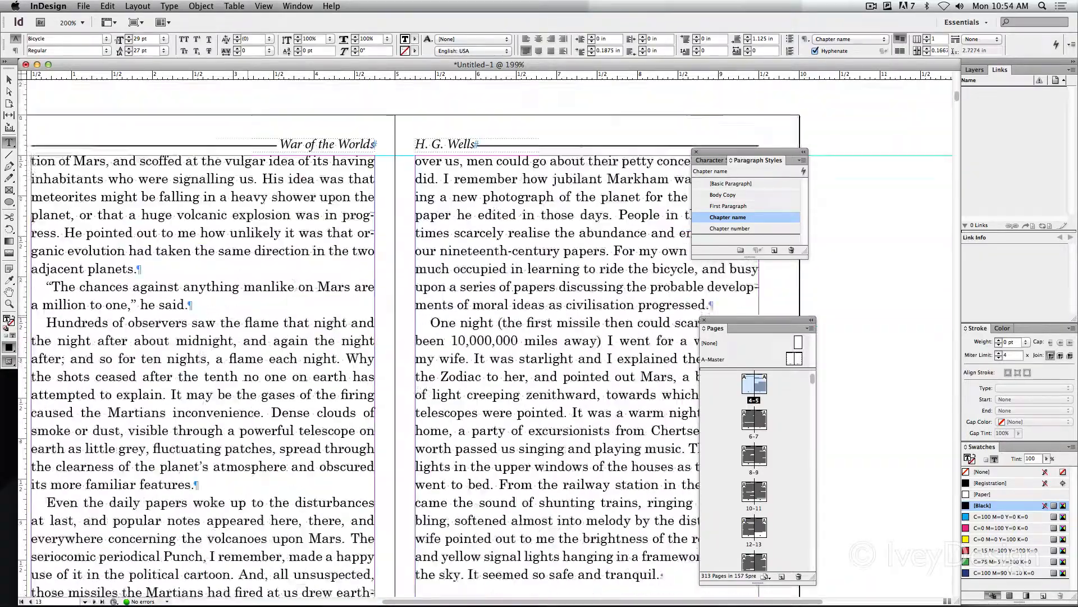
{"action": "scroll", "coordinate": [248, 311], "scroll_direction": "down", "scroll_amount": 6}
{"action": "scroll", "coordinate": [248, 310], "scroll_direction": "left", "scroll_amount": 6}
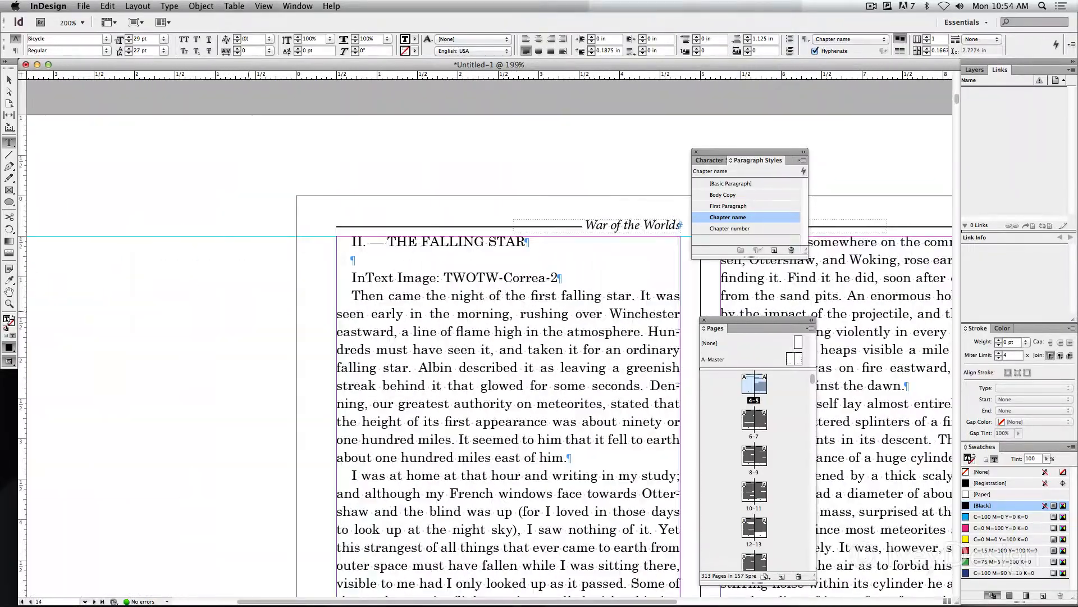
{"action": "scroll", "coordinate": [483, 365], "scroll_direction": "right", "scroll_amount": 6}
{"action": "scroll", "coordinate": [483, 365], "scroll_direction": "down", "scroll_amount": 2}
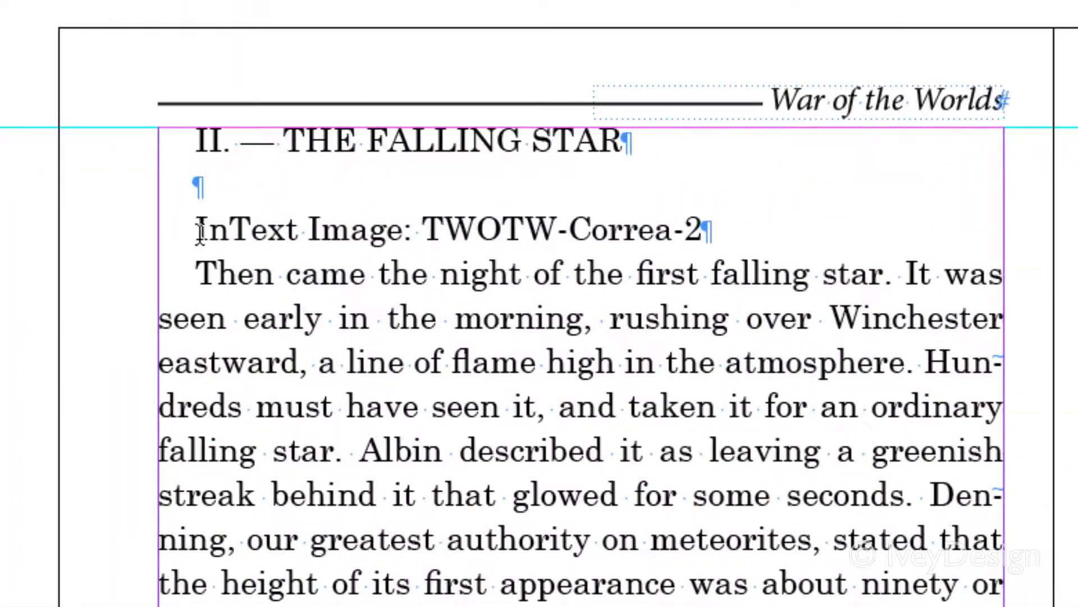
{"action": "left_click_drag", "start_coordinate": [198, 236], "coordinate": [259, 236]}
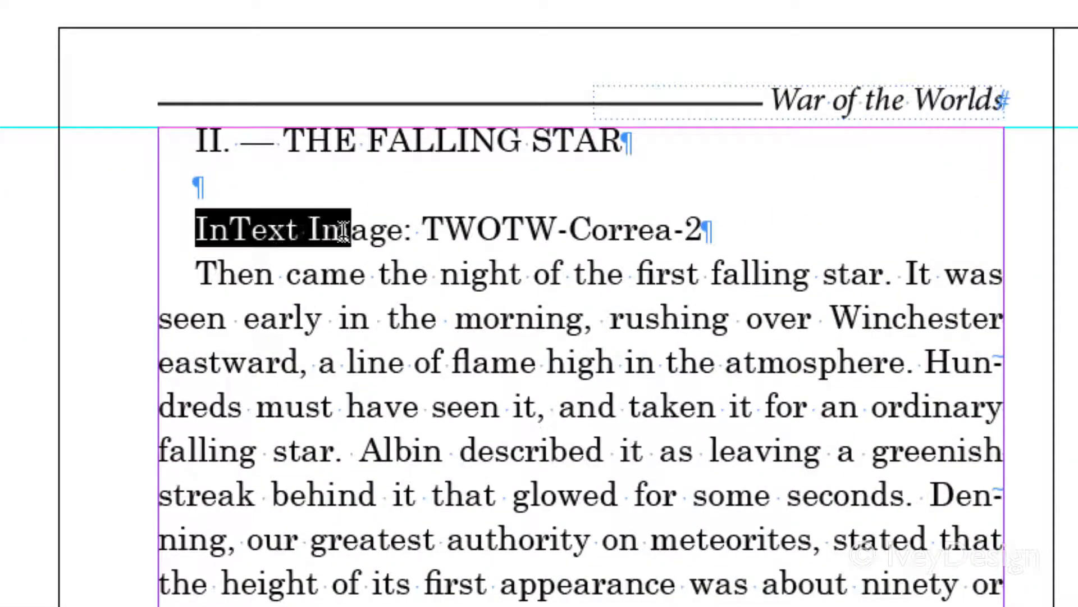
{"action": "left_click_drag", "start_coordinate": [343, 231], "coordinate": [711, 236]}
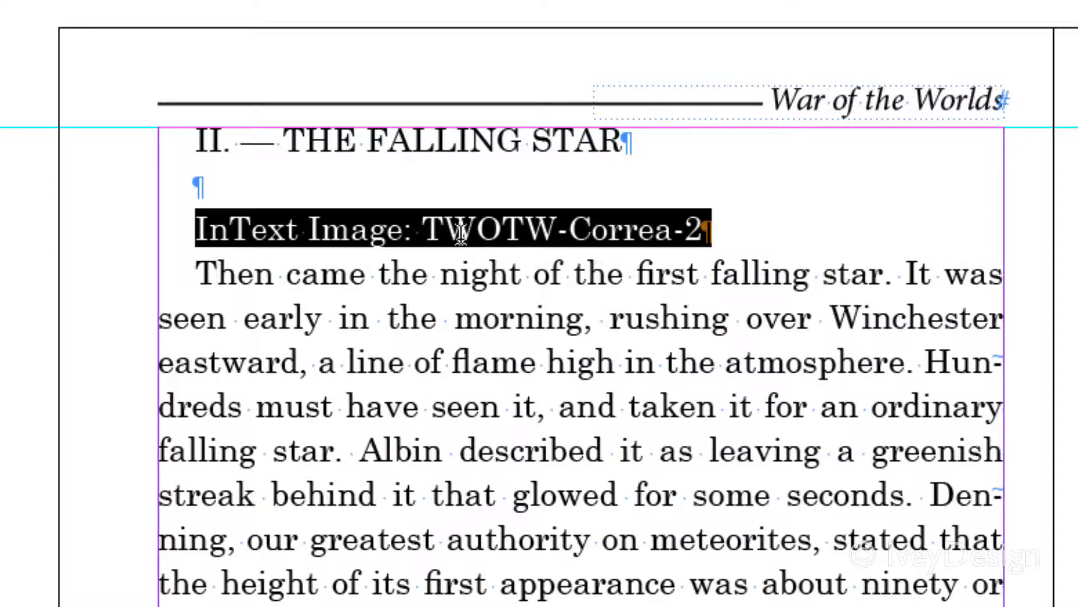
{"action": "left_click_drag", "start_coordinate": [461, 231], "coordinate": [691, 223]}
{"action": "left_click", "coordinate": [438, 259]}
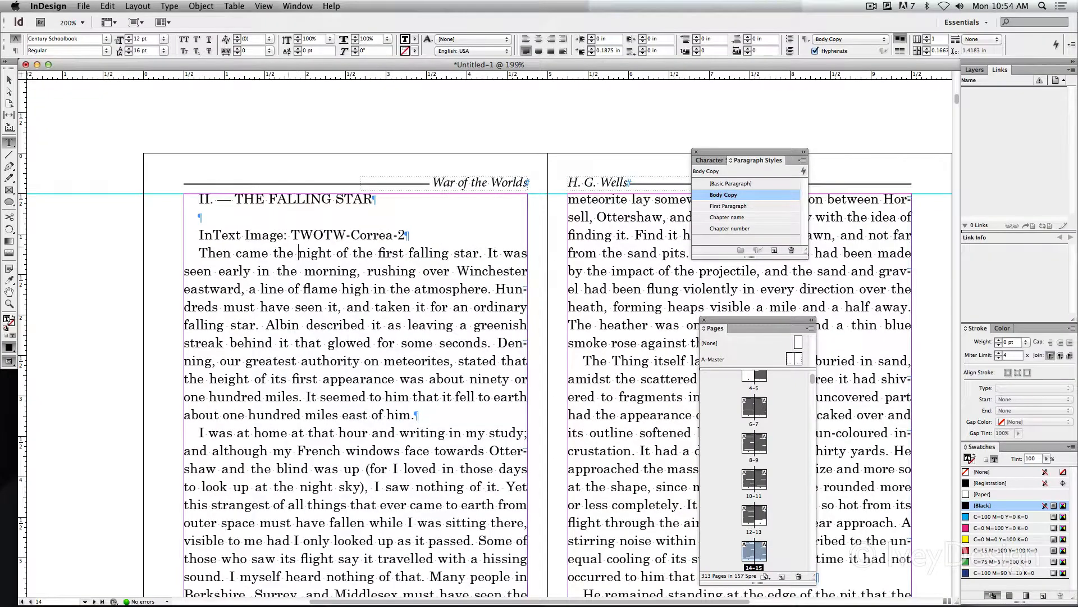
{"action": "left_click_drag", "start_coordinate": [199, 253], "coordinate": [279, 324]}
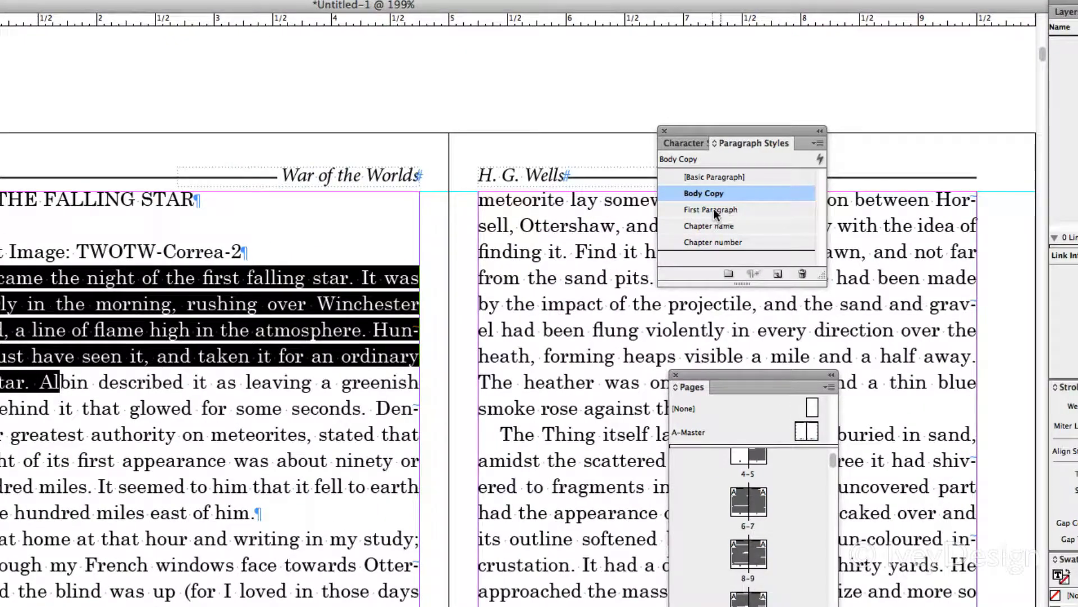
{"action": "left_click", "coordinate": [714, 209]}
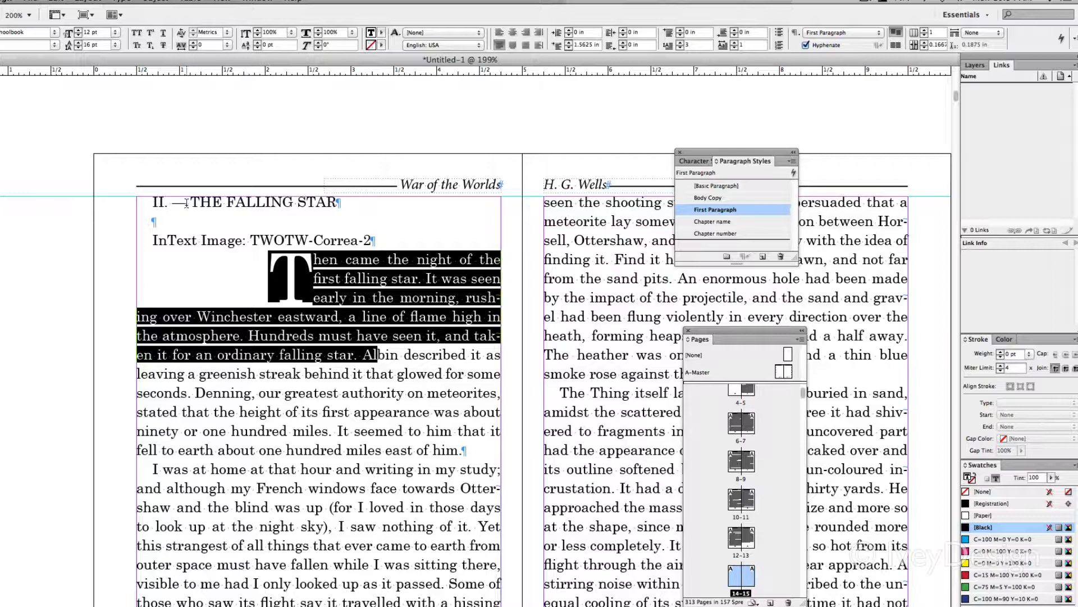
Split the heading "II. — THE FALLING STAR" into two paragraphs, replacing the numeral line with "Chapter 2" above "THE FALLING STAR"
{"action": "left_click", "coordinate": [186, 203]}
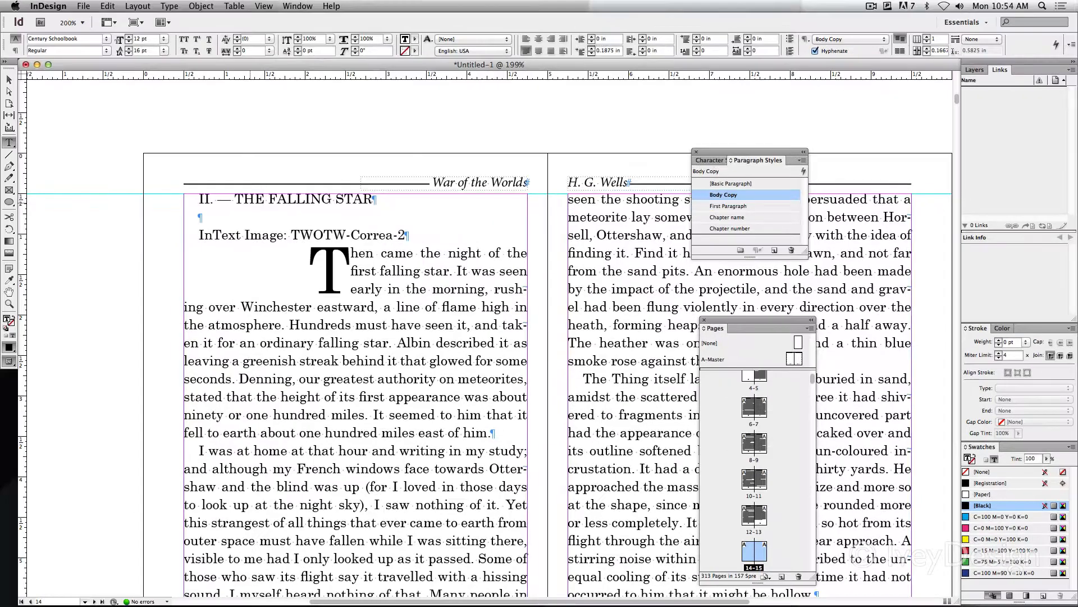
{"action": "key", "text": "BackSpace"}
{"action": "key", "text": "BackSpace"}
{"action": "key", "text": "BackSpace"}
{"action": "key", "text": "BackSpace"}
{"action": "key", "text": "BackSpace"}
{"action": "key", "text": "Return"}
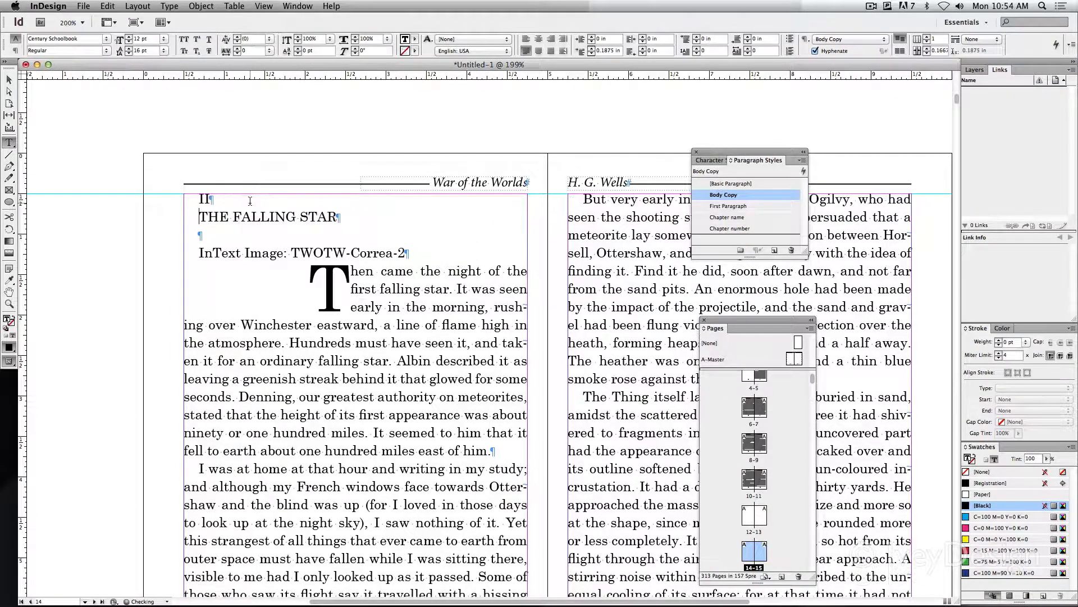
{"action": "key", "text": "BackSpace"}
{"action": "type", "text": "Chap"}
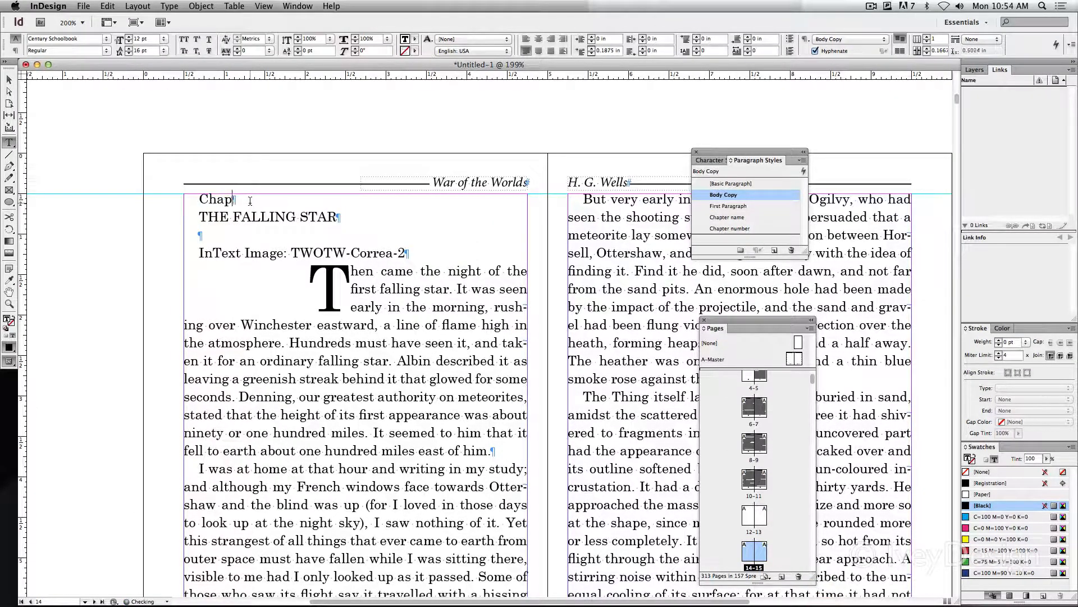
{"action": "type", "text": "ter 2"}
Apply the Chapter name style to "THE FALLING STAR" and the Chapter number style to the "Chapter 2" line
{"action": "left_click_drag", "start_coordinate": [200, 216], "coordinate": [337, 217]}
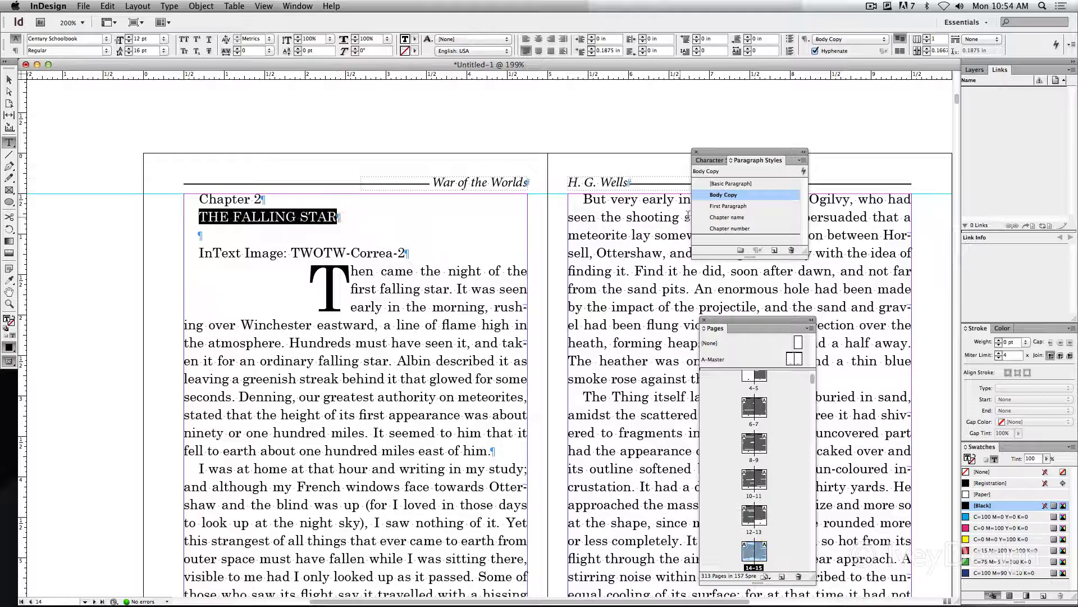
{"action": "left_click", "coordinate": [726, 218]}
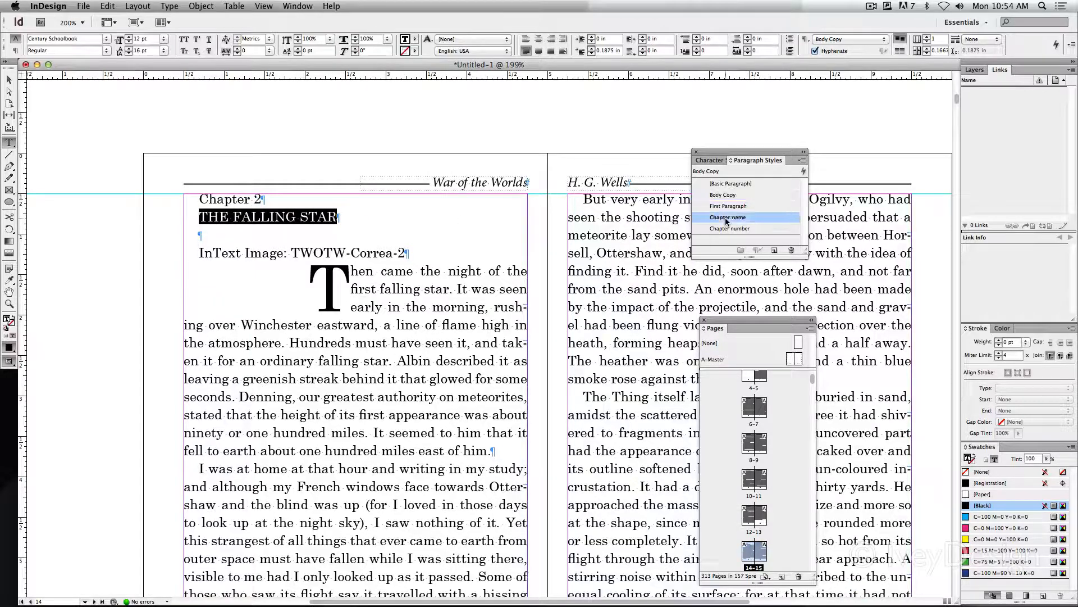
{"action": "left_click", "coordinate": [202, 198]}
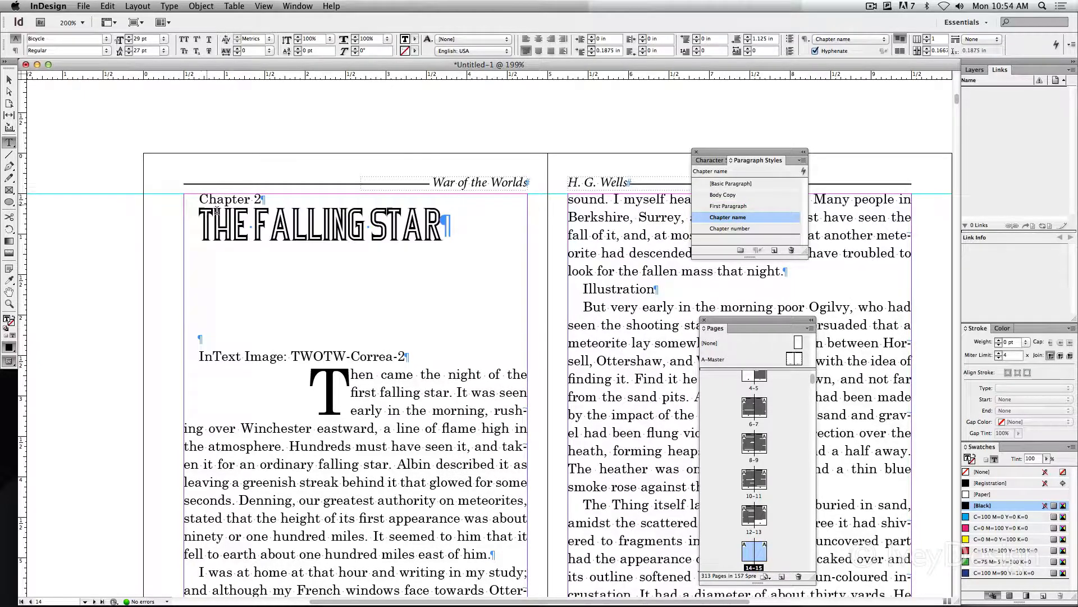
{"action": "left_click_drag", "start_coordinate": [200, 198], "coordinate": [259, 196]}
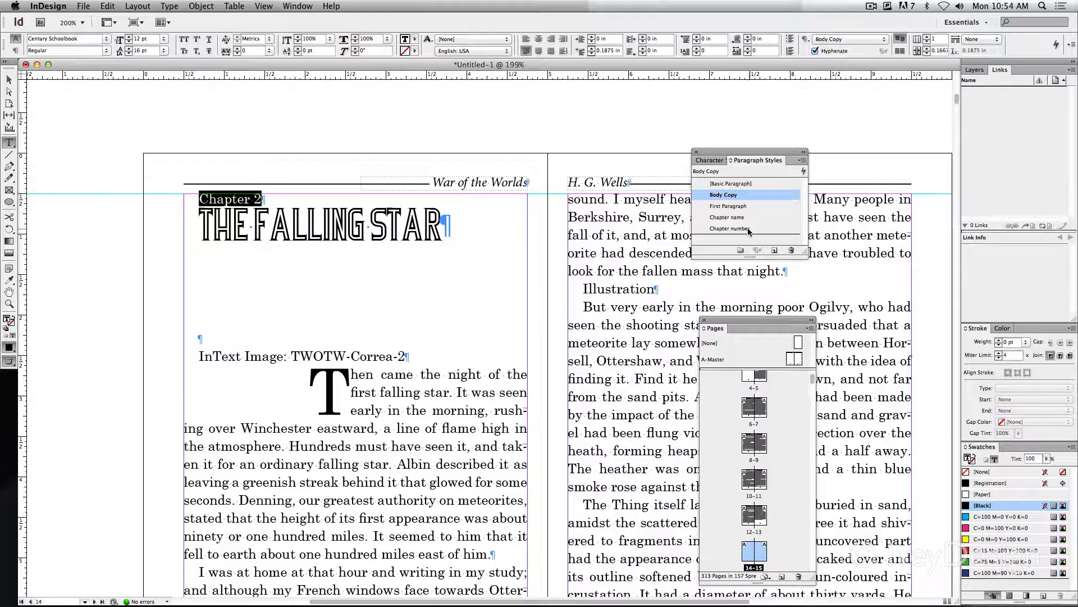
{"action": "left_click", "coordinate": [730, 228]}
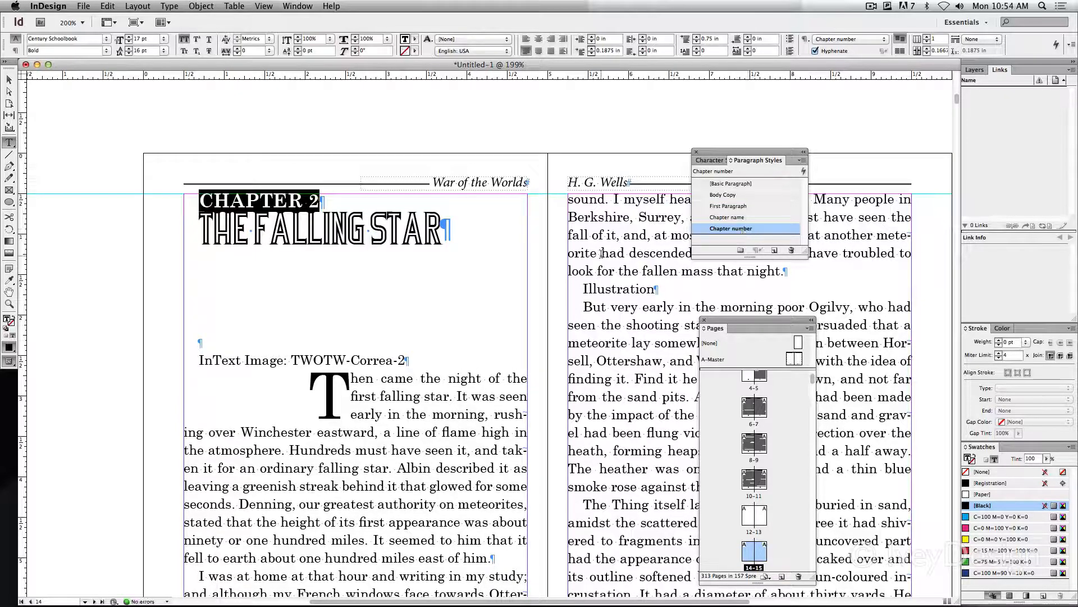
{"action": "left_click", "coordinate": [268, 230]}
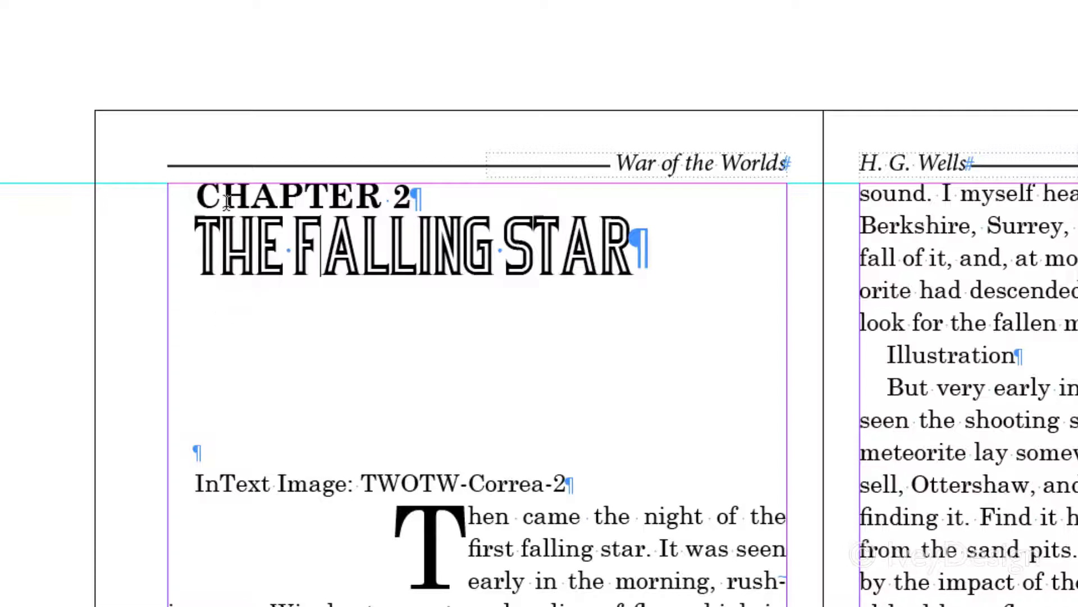
Insert an empty paragraph above "CHAPTER 2" to lower the chapter heading on its page
{"action": "left_click", "coordinate": [197, 194]}
{"action": "key", "text": "Return"}
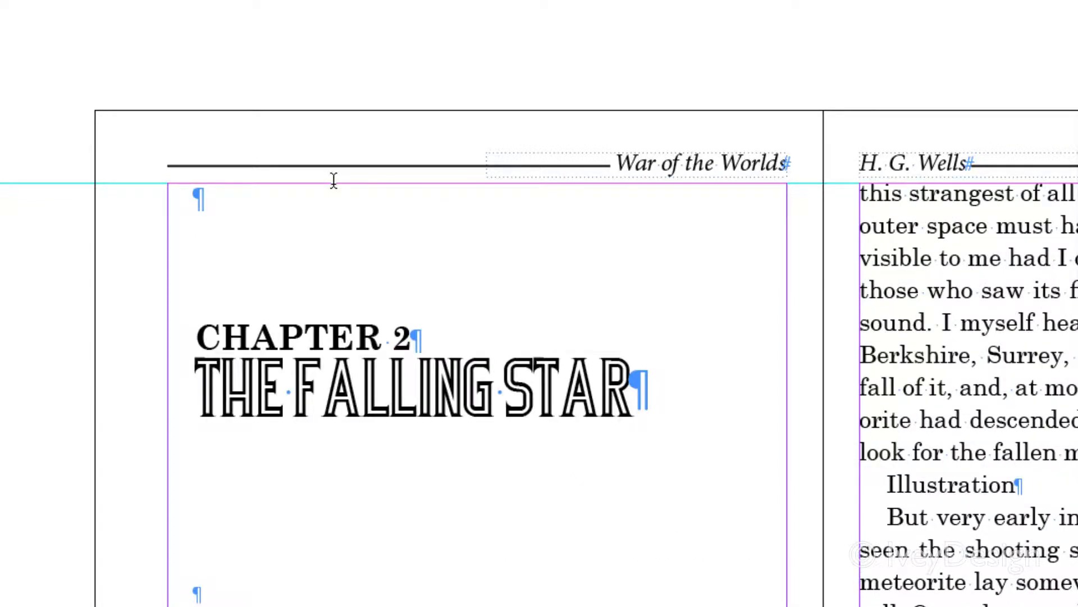
{"action": "triple_click", "coordinate": [197, 197]}
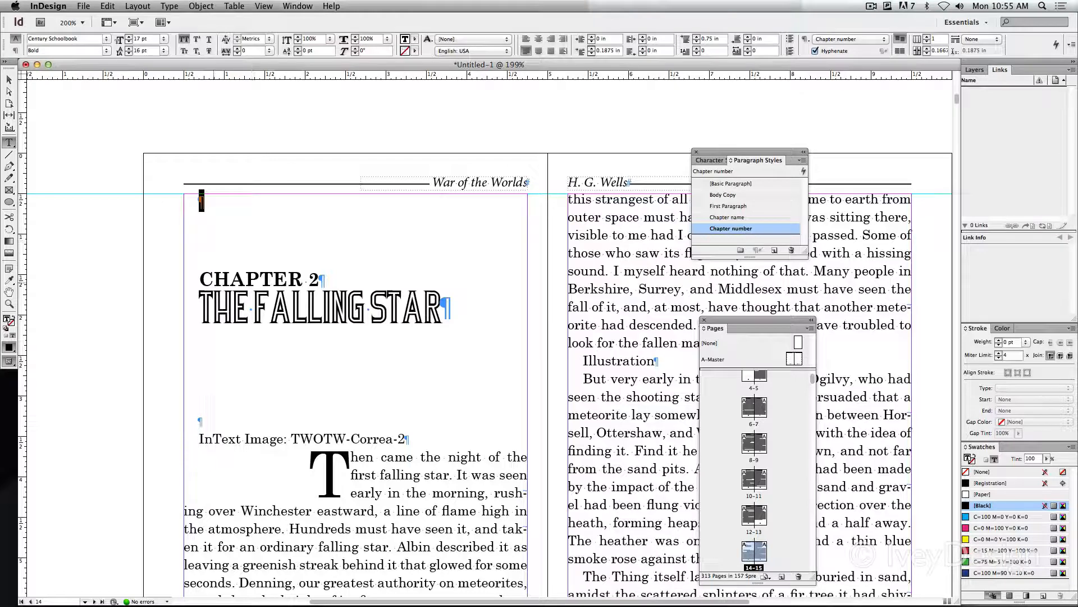
{"action": "left_click", "coordinate": [233, 308]}
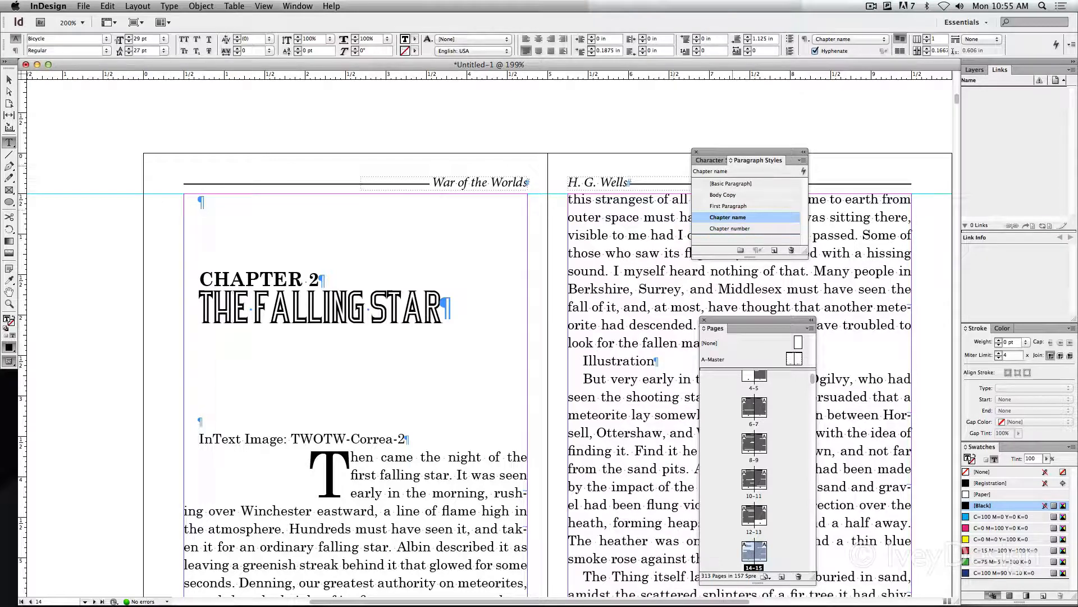
{"action": "left_click_drag", "start_coordinate": [759, 152], "coordinate": [756, 155]}
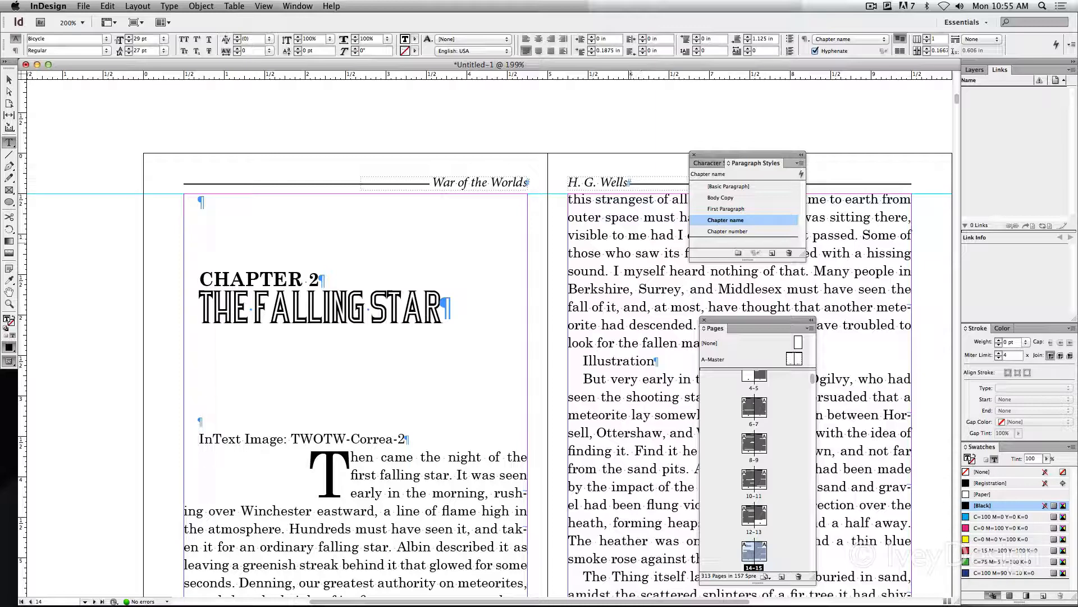
{"action": "scroll", "coordinate": [615, 248], "scroll_direction": "up", "scroll_amount": 1}
{"action": "scroll", "coordinate": [615, 248], "scroll_direction": "right", "scroll_amount": 2}
{"action": "scroll", "coordinate": [612, 247], "scroll_direction": "down", "scroll_amount": 2}
{"action": "scroll", "coordinate": [607, 247], "scroll_direction": "left", "scroll_amount": 1}
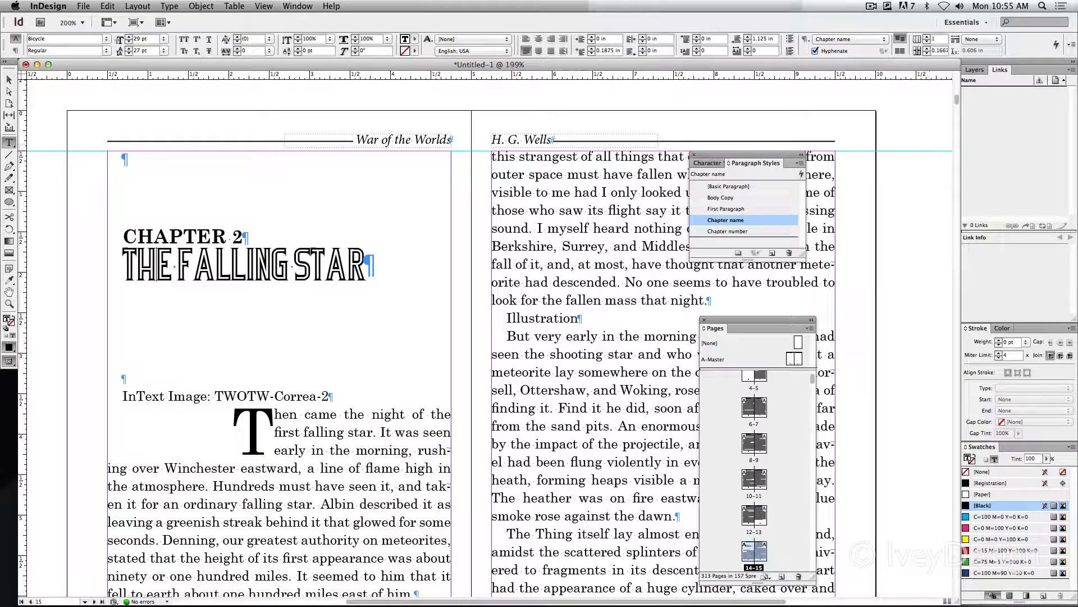
{"action": "left_click", "coordinate": [871, 6]}
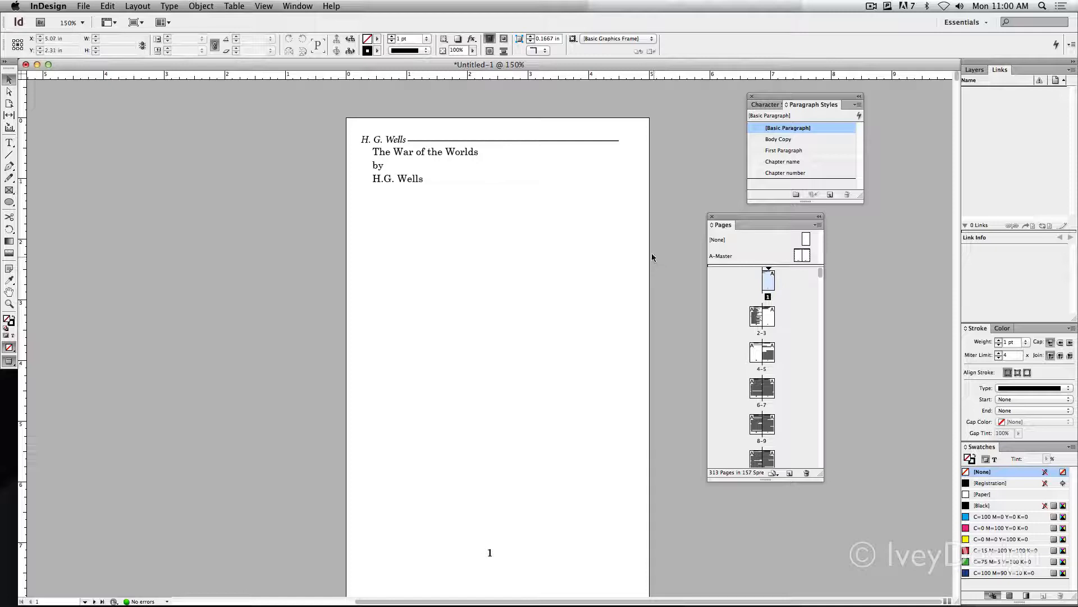
Start a new section on page 5, where Chapter 1 begins, with page numbering starting at 1, accepting the duplicate page numbers
{"action": "scroll", "coordinate": [621, 255], "scroll_direction": "down", "scroll_amount": 2}
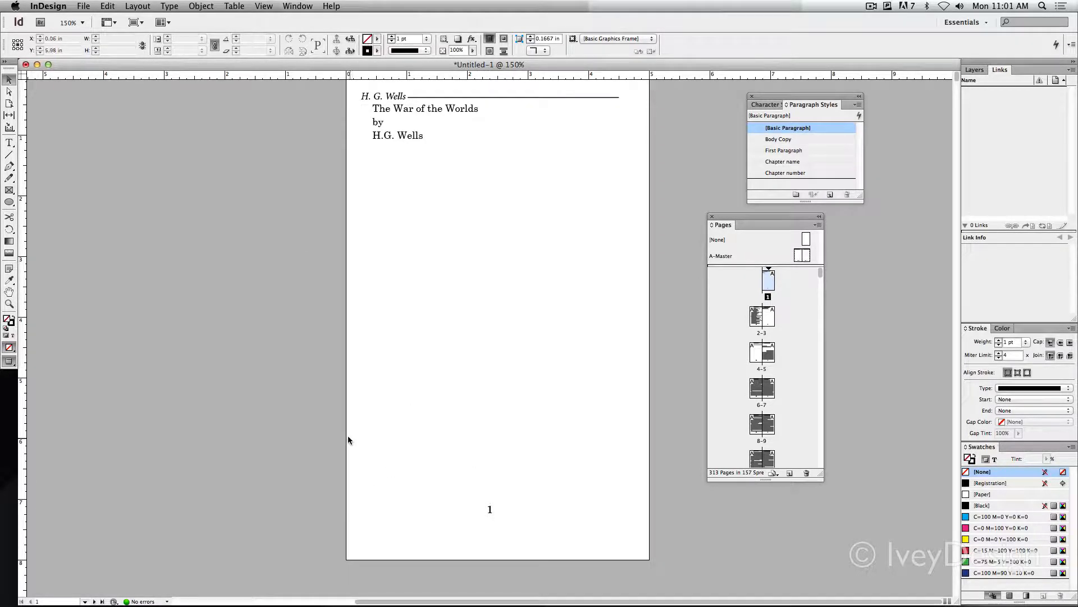
{"action": "scroll", "coordinate": [332, 429], "scroll_direction": "down", "scroll_amount": 15}
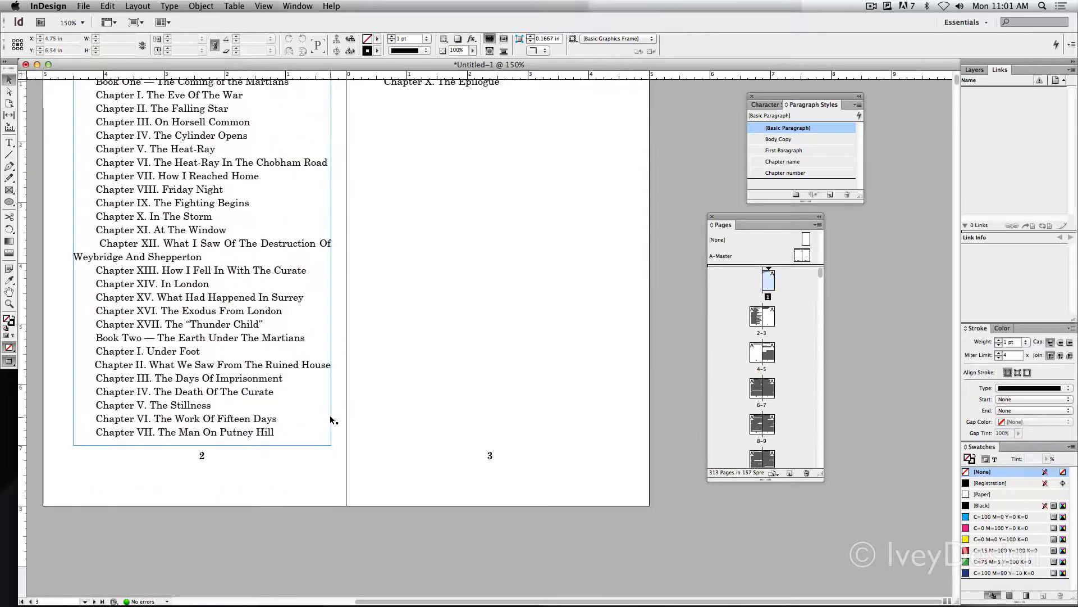
{"action": "scroll", "coordinate": [330, 410], "scroll_direction": "down", "scroll_amount": 8}
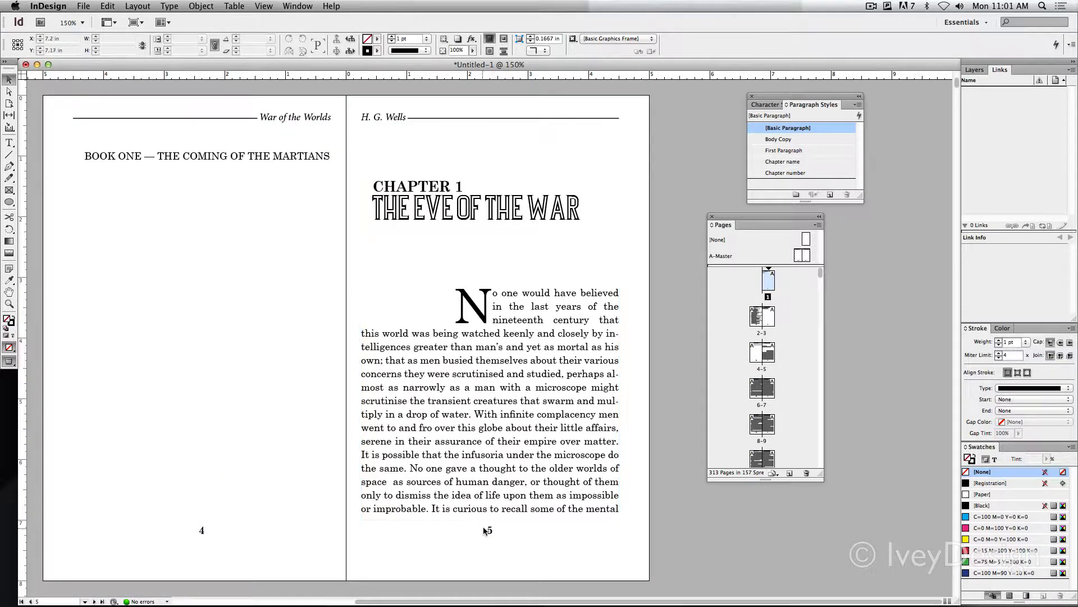
{"action": "left_click", "coordinate": [645, 556]}
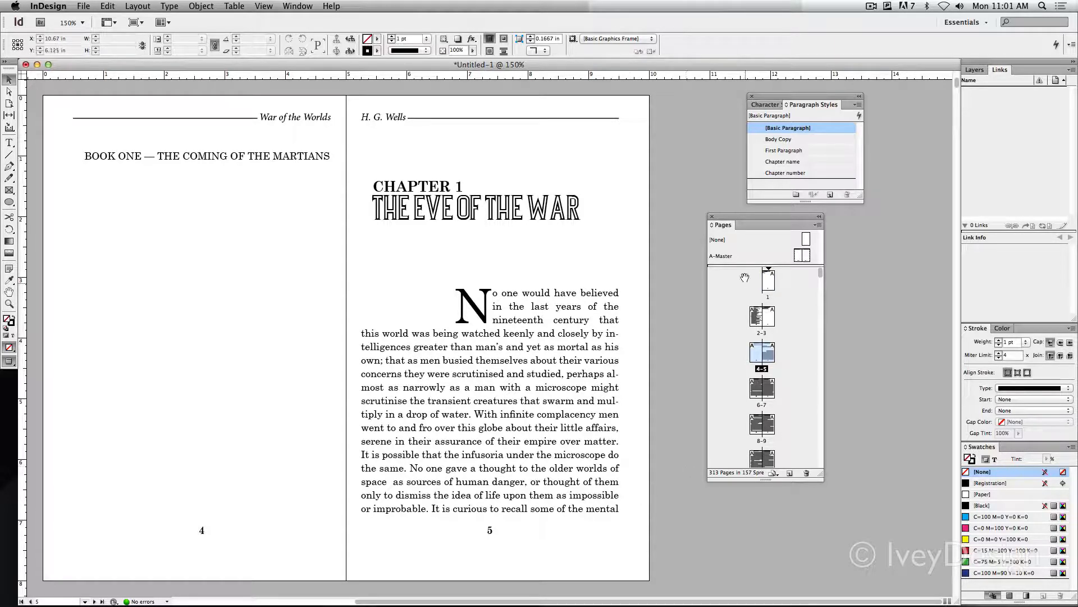
{"action": "left_click_drag", "start_coordinate": [739, 217], "coordinate": [710, 219]}
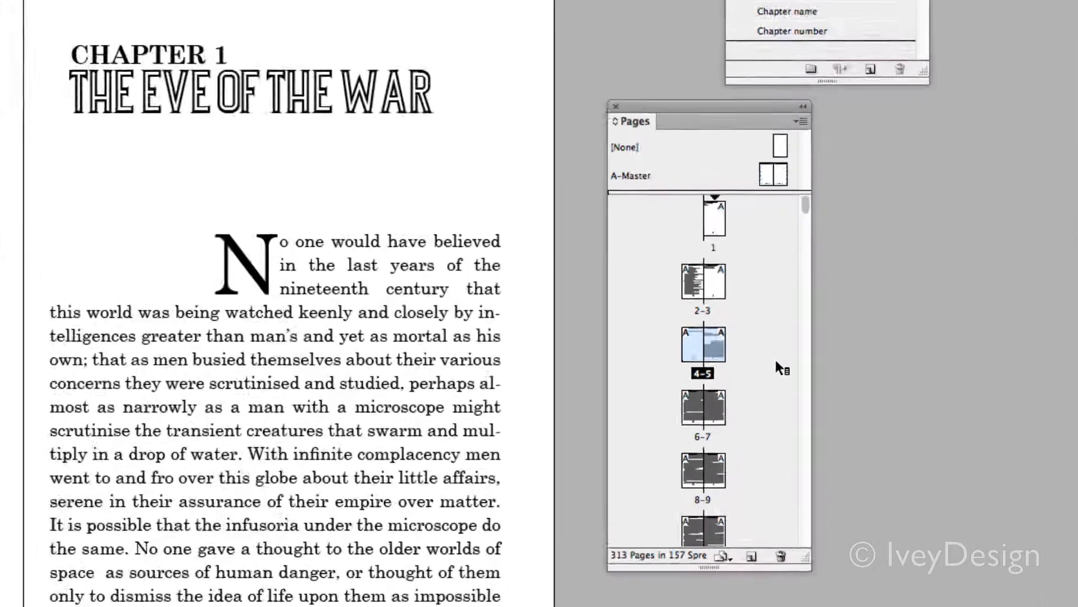
{"action": "left_click", "coordinate": [742, 344]}
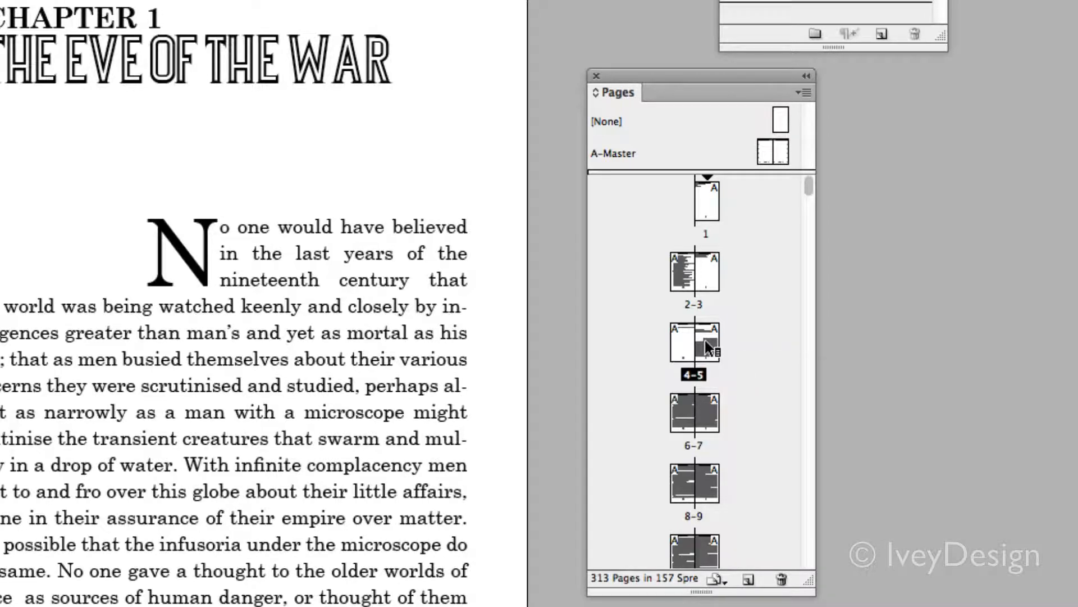
{"action": "right_click", "coordinate": [705, 339]}
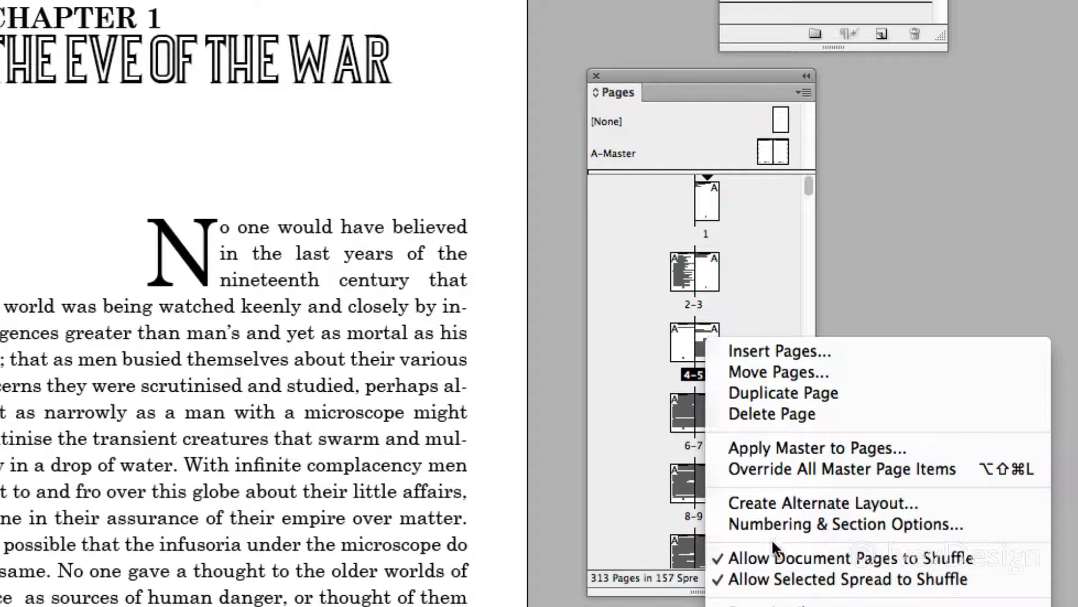
{"action": "left_click", "coordinate": [874, 523]}
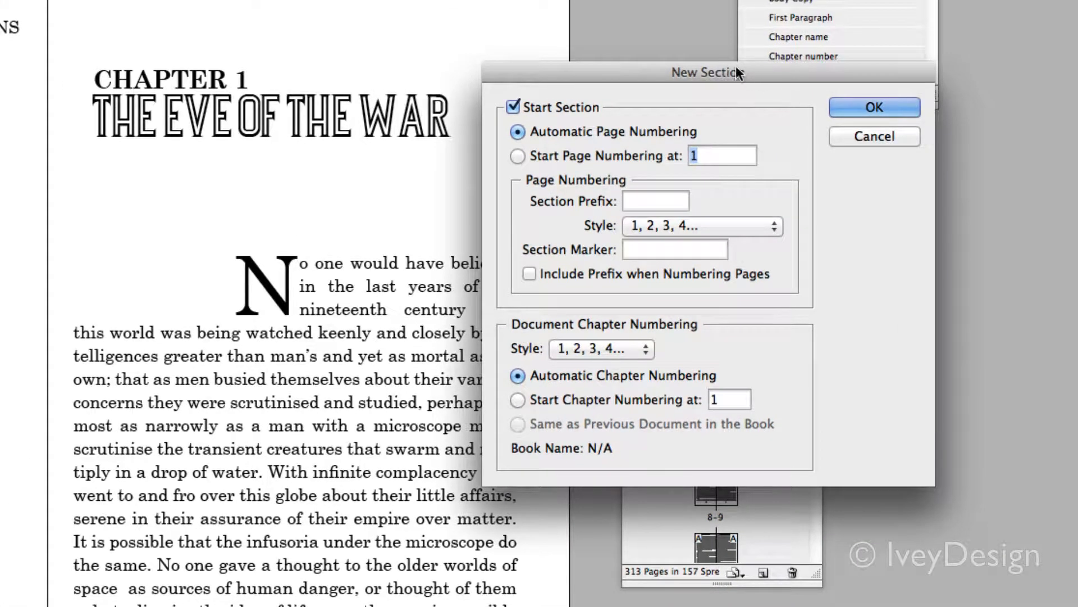
{"action": "left_click_drag", "start_coordinate": [736, 67], "coordinate": [726, 115]}
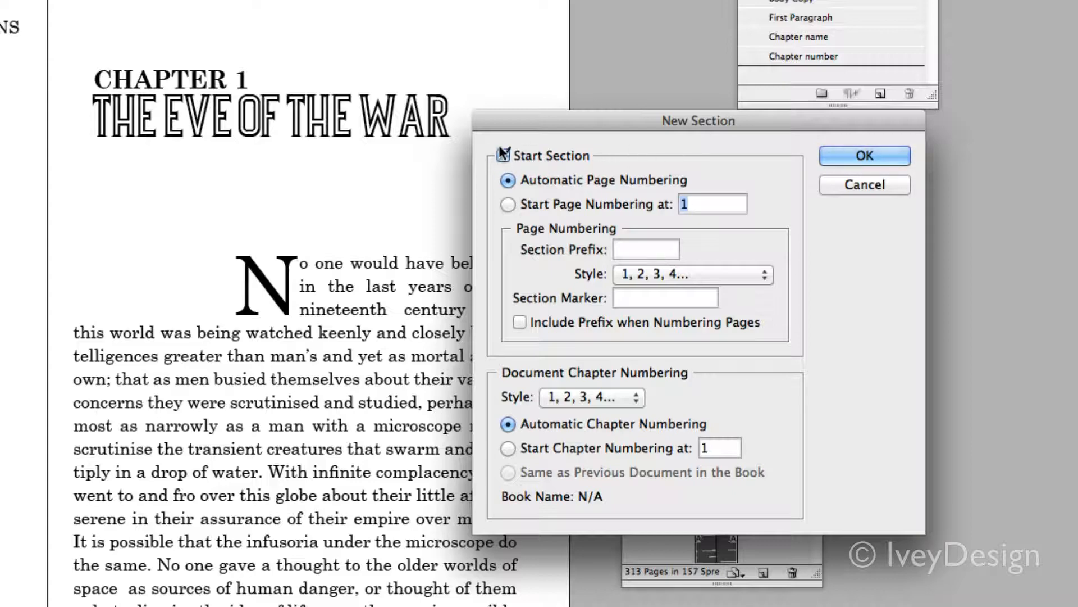
{"action": "left_click_drag", "start_coordinate": [652, 123], "coordinate": [733, 84]}
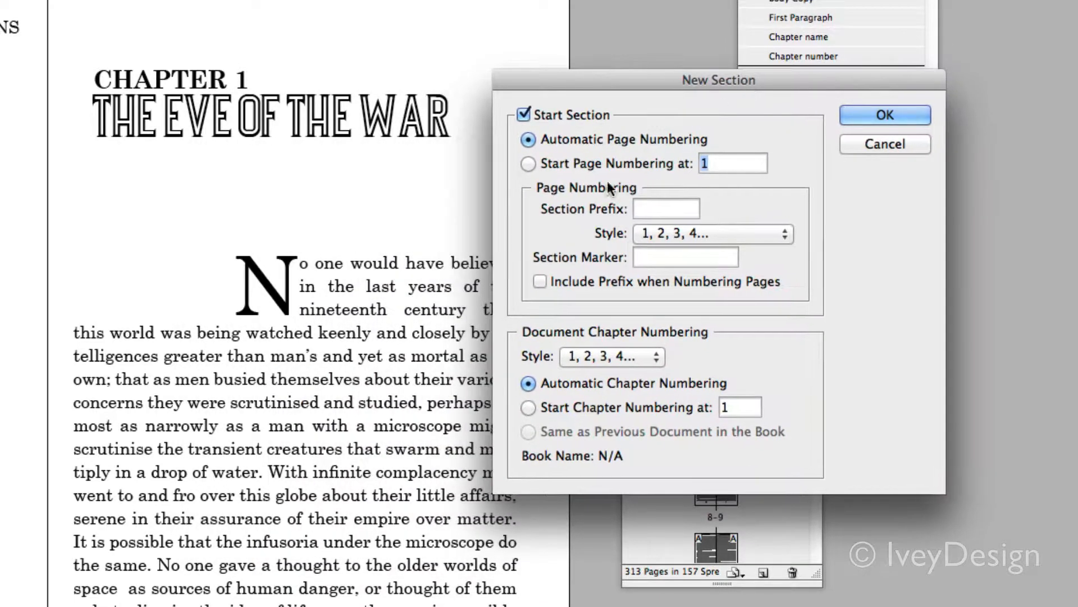
{"action": "left_click", "coordinate": [529, 165]}
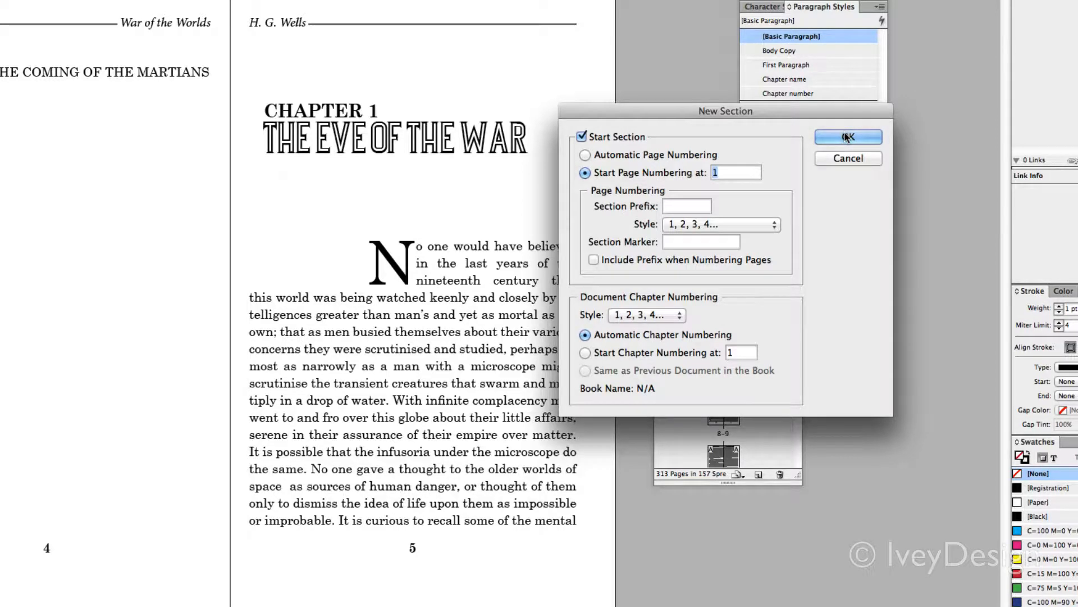
{"action": "left_click", "coordinate": [847, 137]}
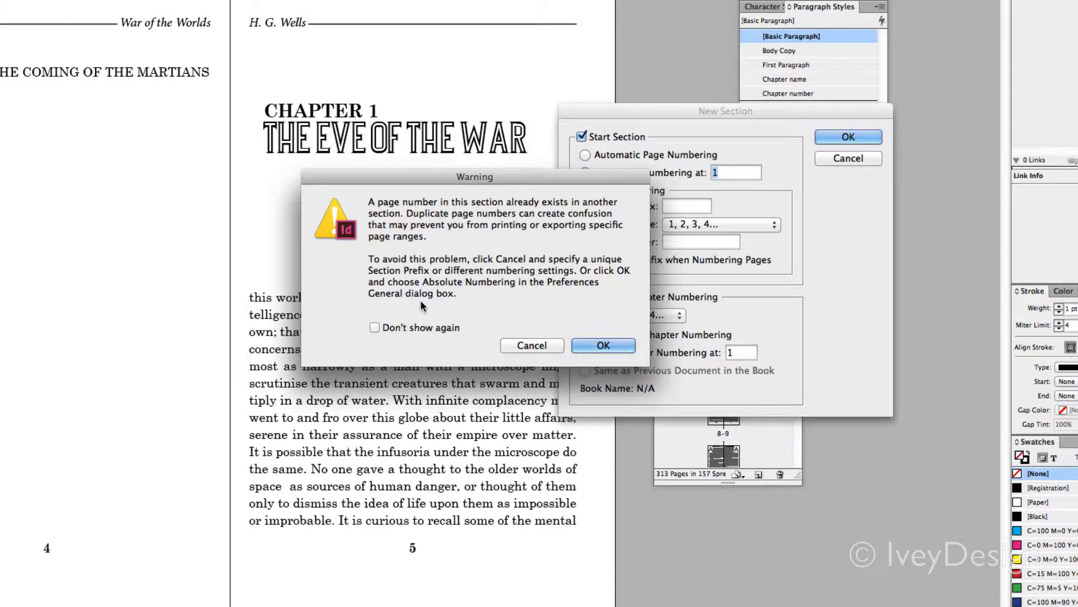
{"action": "left_click", "coordinate": [602, 345]}
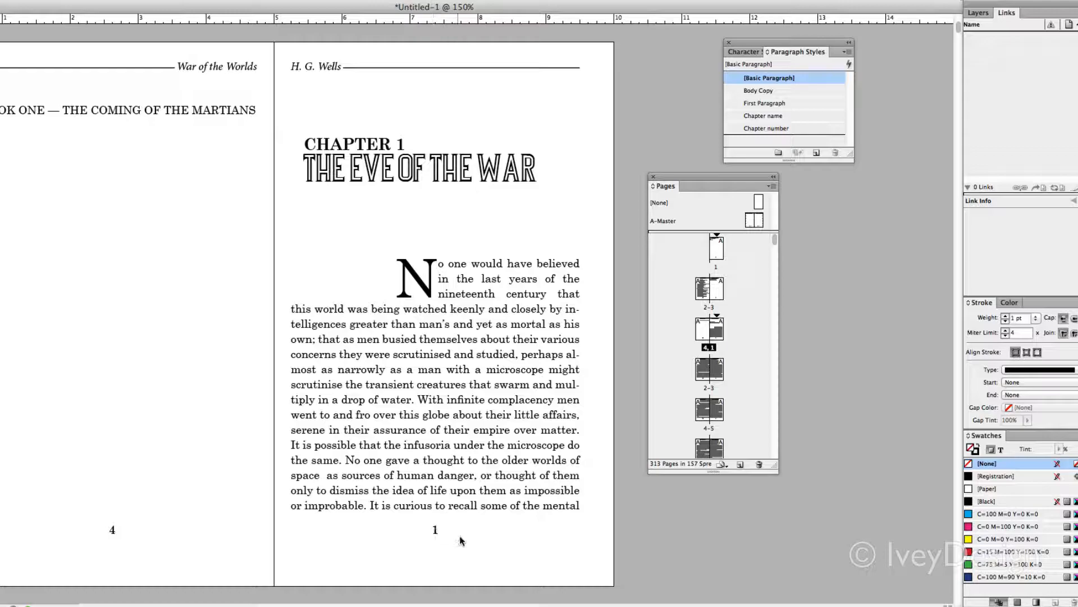
Check the page numbers across the Chapter 1 pages, the title page and the table of contents
{"action": "scroll", "coordinate": [471, 513], "scroll_direction": "down", "scroll_amount": 15}
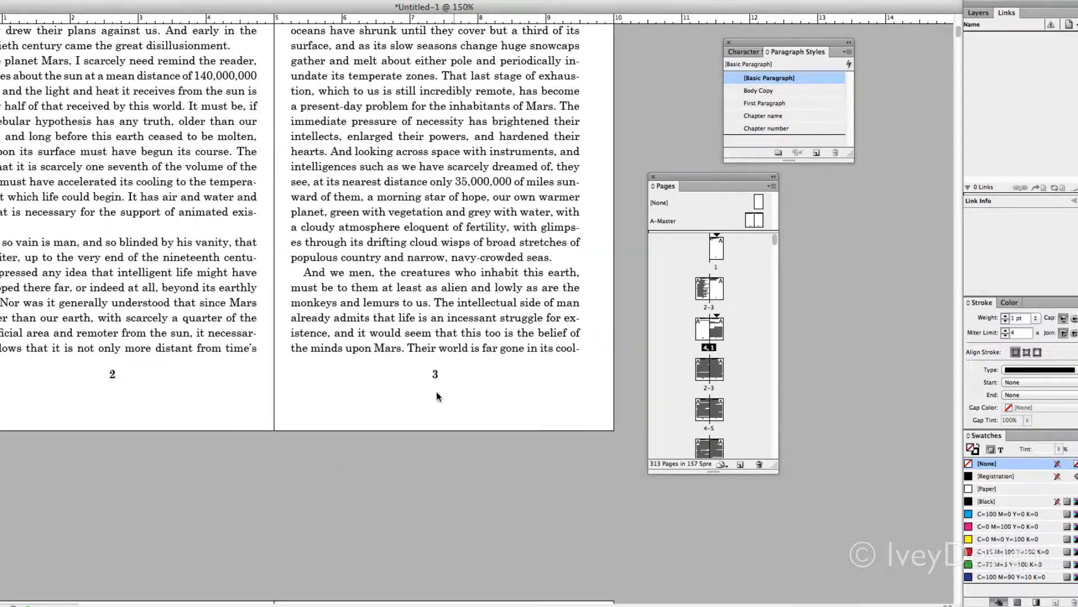
{"action": "scroll", "coordinate": [590, 435], "scroll_direction": "up", "scroll_amount": 15}
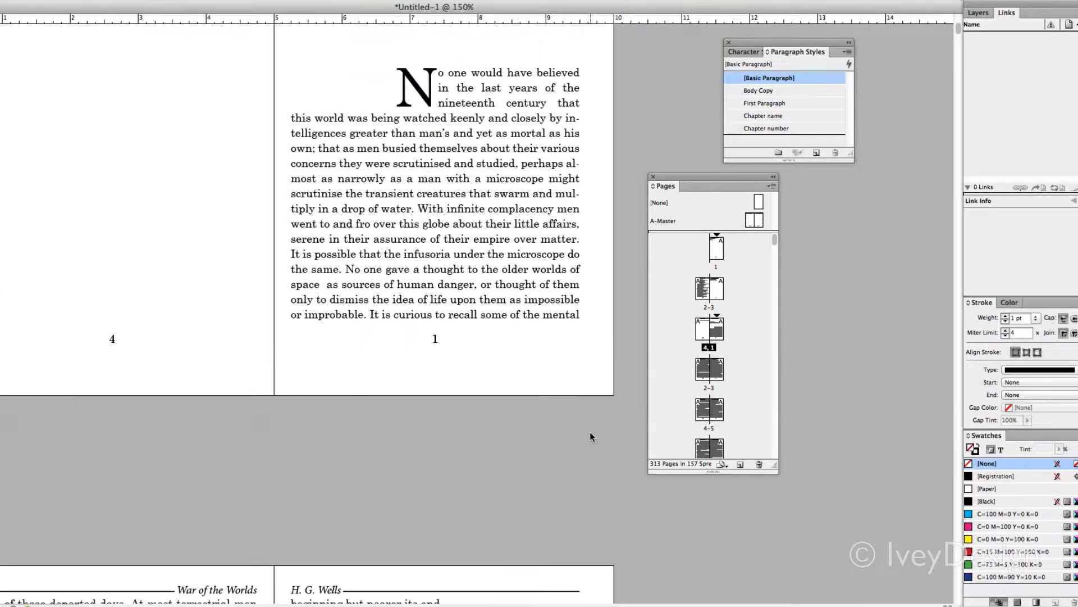
{"action": "scroll", "coordinate": [589, 436], "scroll_direction": "up", "scroll_amount": 20}
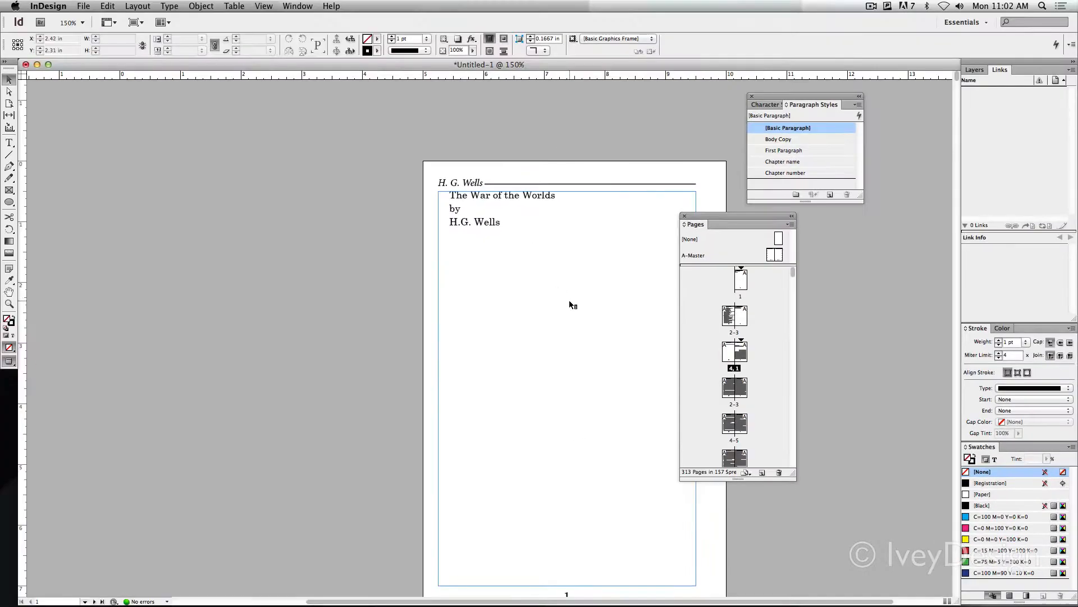
{"action": "scroll", "coordinate": [545, 368], "scroll_direction": "down", "scroll_amount": 6}
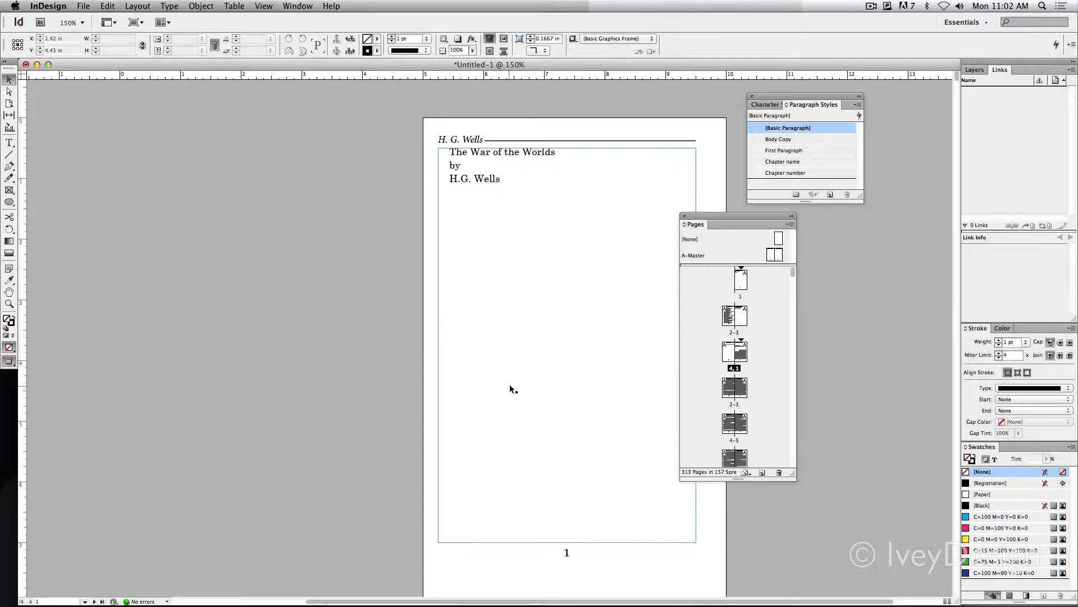
{"action": "scroll", "coordinate": [511, 386], "scroll_direction": "down", "scroll_amount": 10}
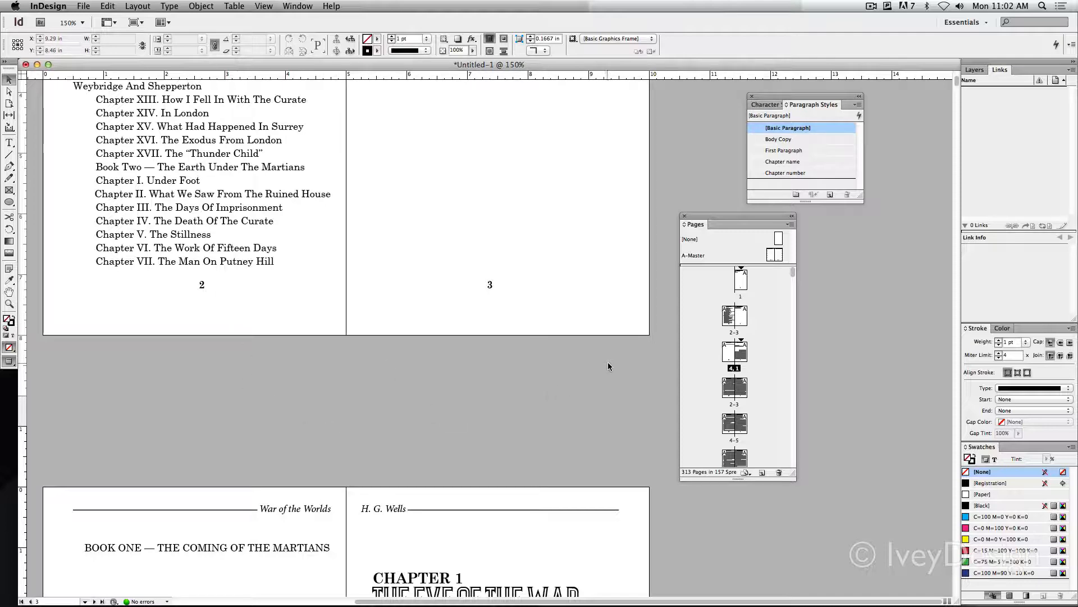
Apply the [None] master to the title page to remove its running header and page number
{"action": "scroll", "coordinate": [608, 366], "scroll_direction": "up", "scroll_amount": 5}
{"action": "scroll", "coordinate": [607, 365], "scroll_direction": "up", "scroll_amount": 10}
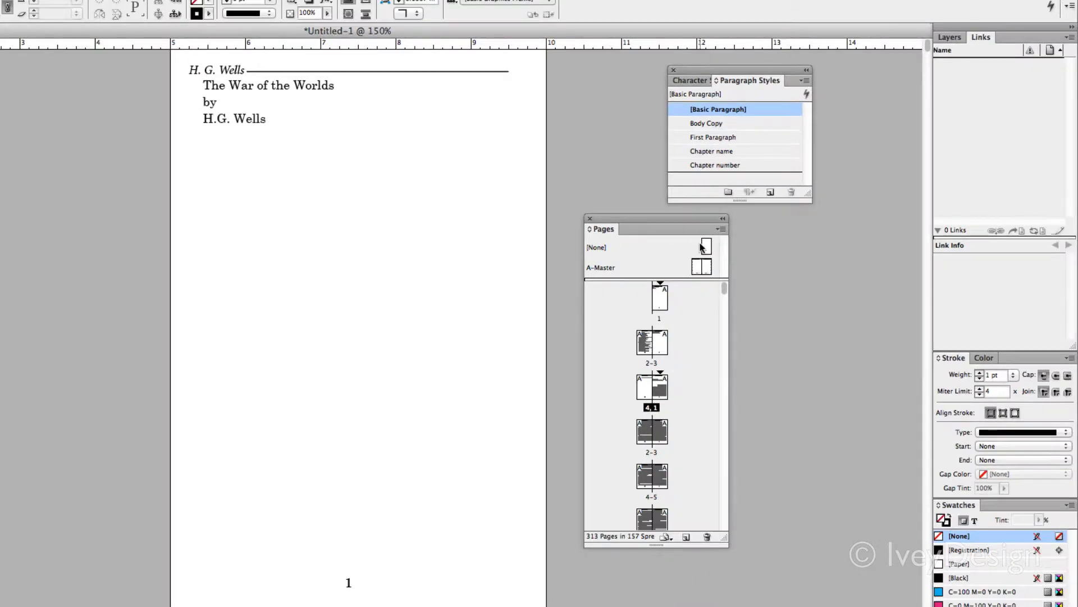
{"action": "left_click_drag", "start_coordinate": [707, 250], "coordinate": [705, 237]}
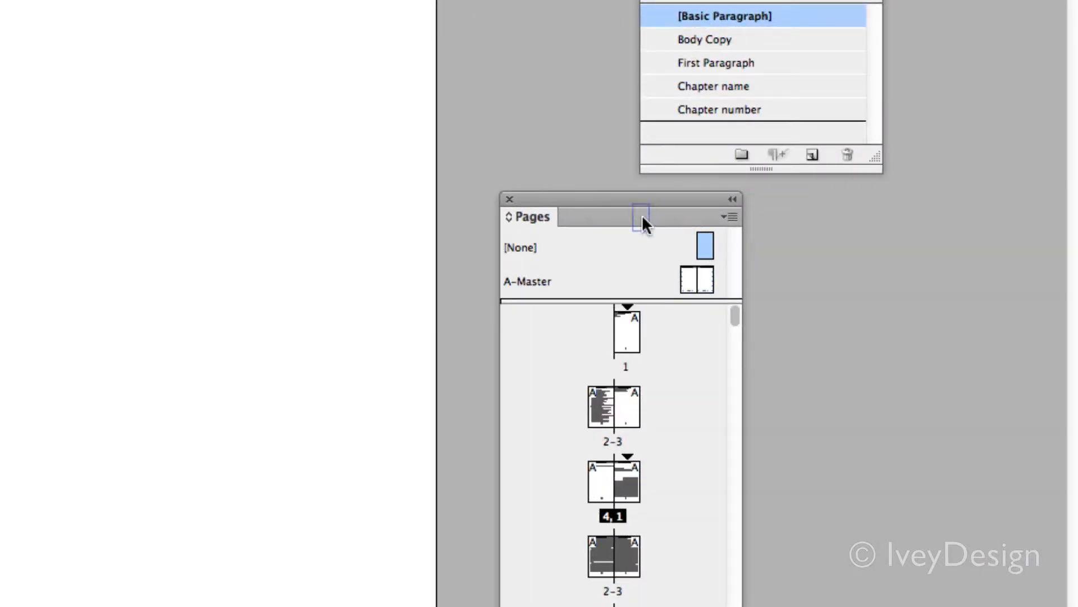
{"action": "mouse_move", "coordinate": [642, 216]}
{"action": "left_mouse_down"}
{"action": "mouse_move", "coordinate": [605, 260]}
{"action": "mouse_move", "coordinate": [621, 331]}
{"action": "mouse_move", "coordinate": [634, 334]}
{"action": "left_mouse_up"}
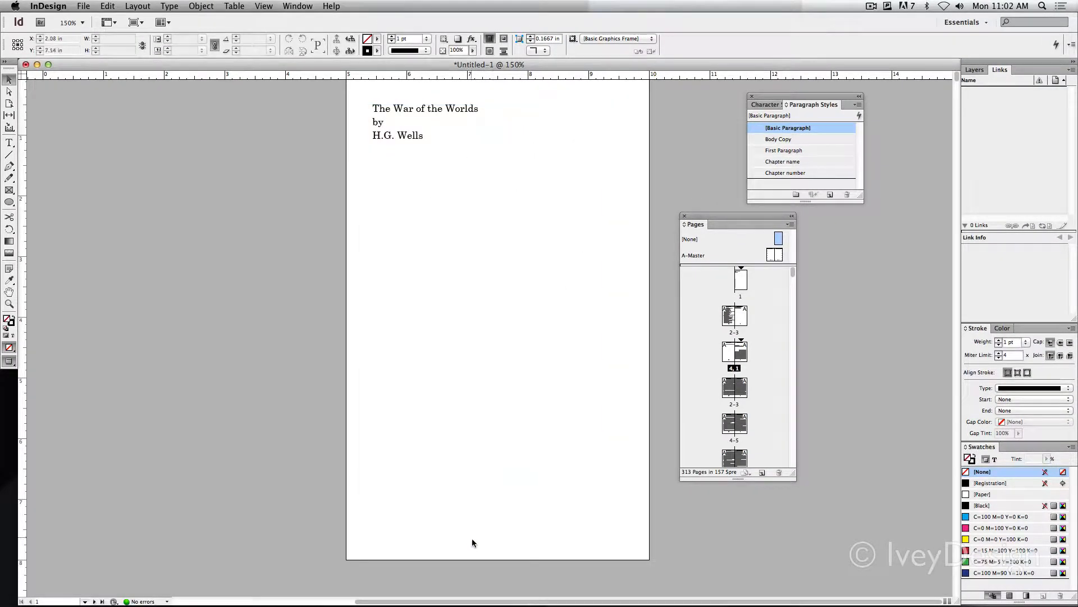
Apply the Chapter name paragraph style to all three lines of the title page text
{"action": "key", "text": "t"}
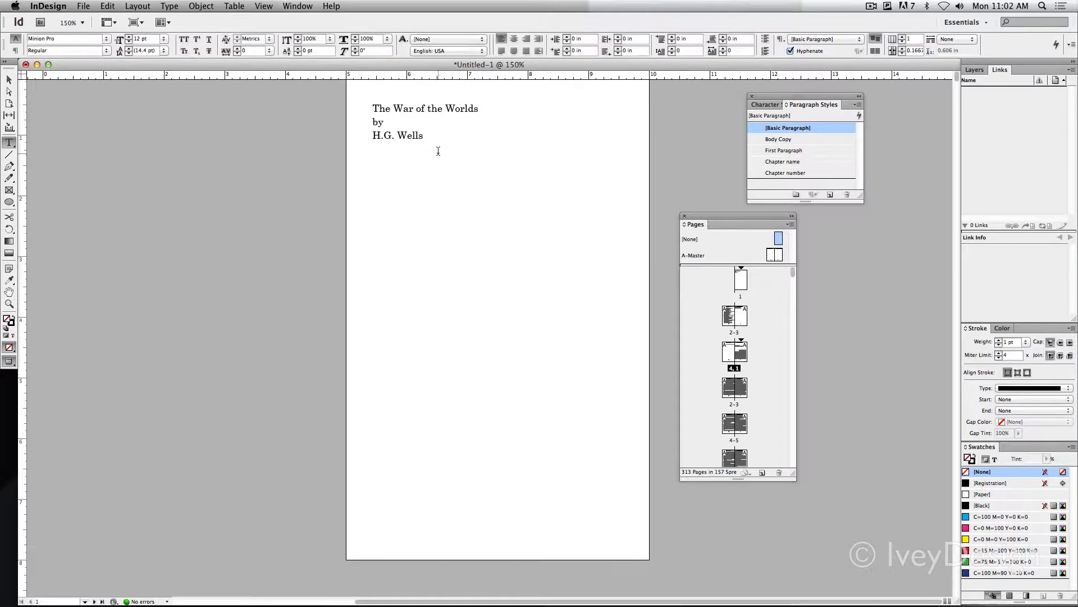
{"action": "left_click_drag", "start_coordinate": [438, 149], "coordinate": [350, 97]}
{"action": "left_click", "coordinate": [791, 161]}
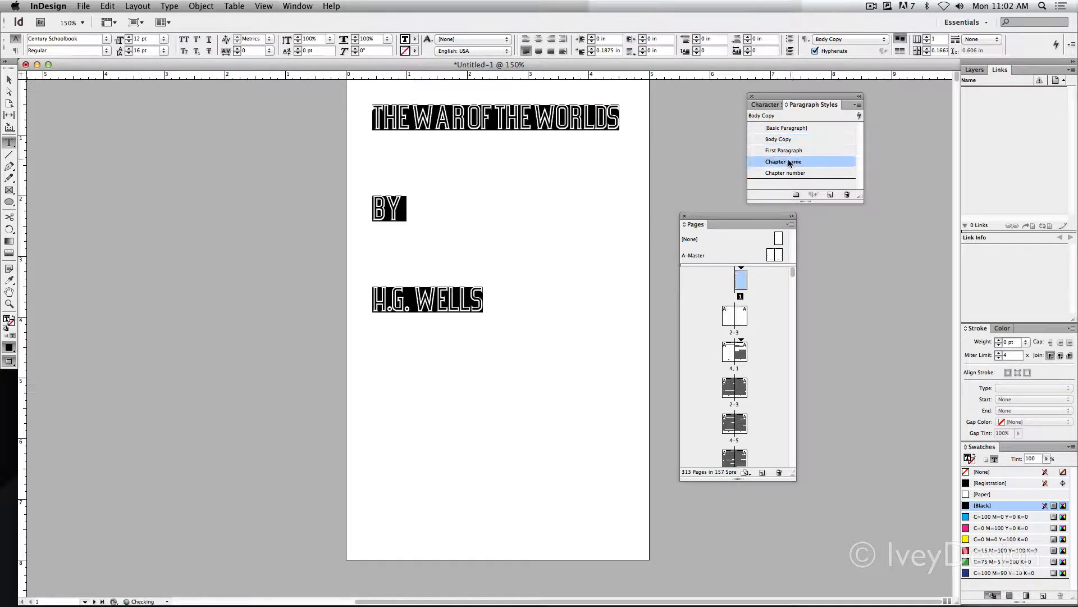
{"action": "left_click", "coordinate": [527, 291]}
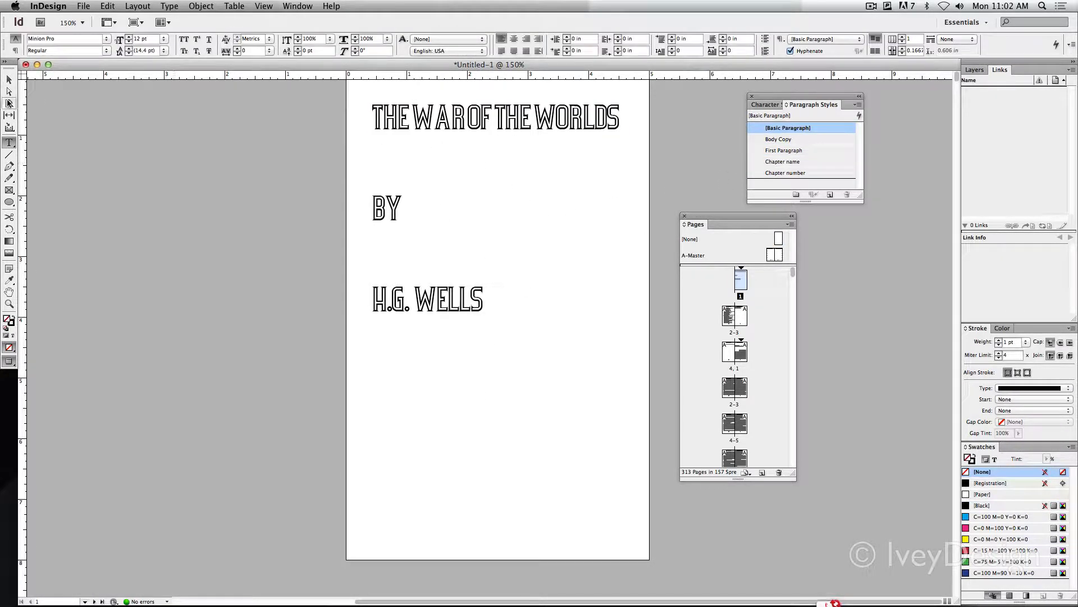
{"action": "left_click", "coordinate": [9, 81]}
Set the page numbering style of the front matter section starting at the title page to lowercase Roman numerals (i, ii, iii, iv)
{"action": "scroll", "coordinate": [268, 271], "scroll_direction": "down", "scroll_amount": 15}
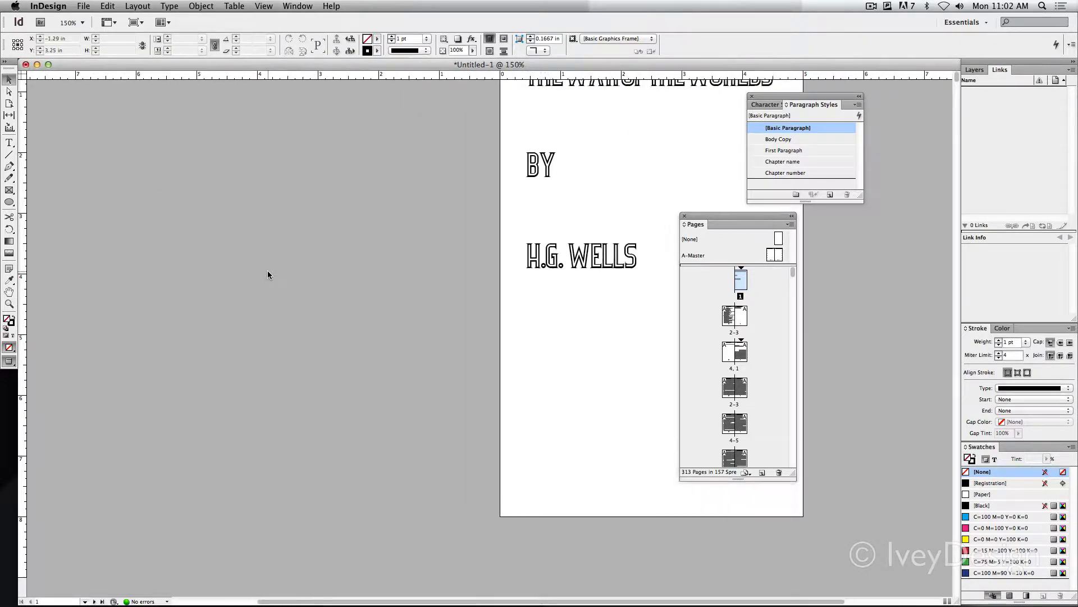
{"action": "scroll", "coordinate": [266, 263], "scroll_direction": "down", "scroll_amount": 3}
{"action": "scroll", "coordinate": [265, 262], "scroll_direction": "right", "scroll_amount": 3}
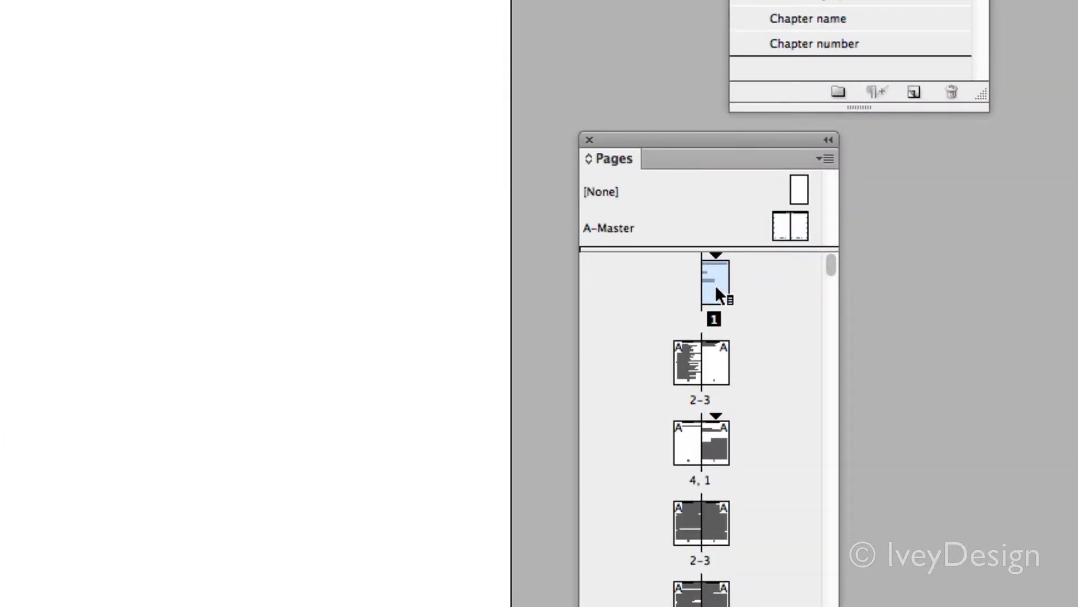
{"action": "right_click", "coordinate": [716, 285]}
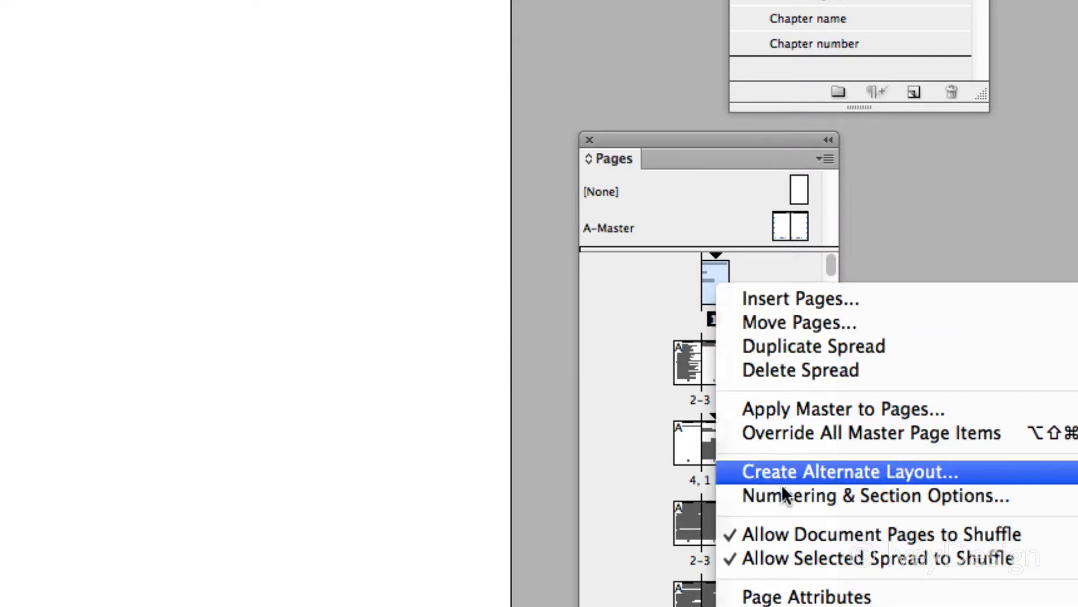
{"action": "left_click", "coordinate": [828, 494]}
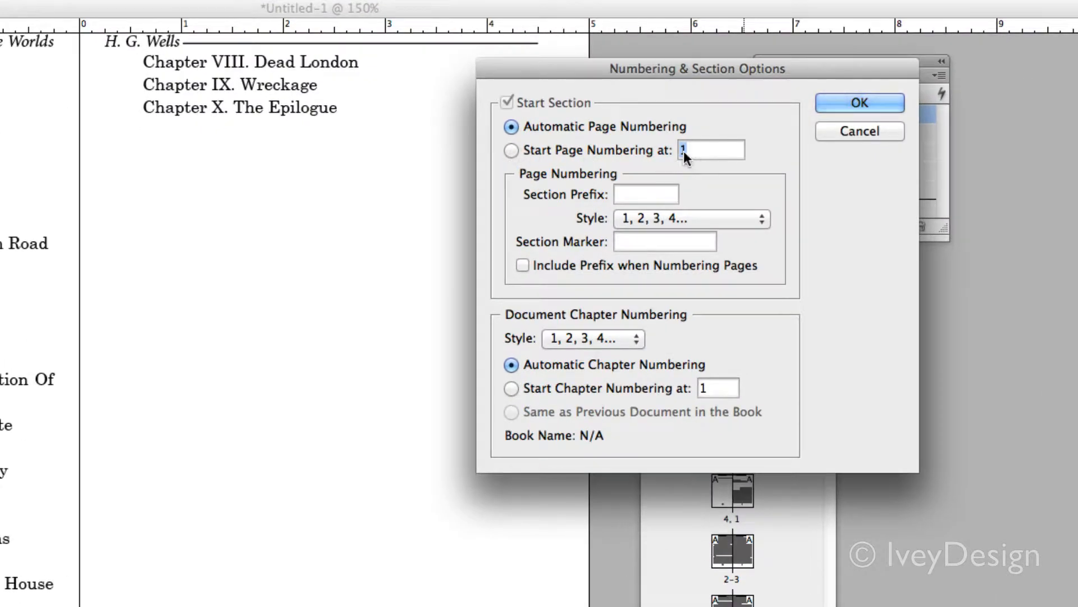
{"action": "left_click", "coordinate": [632, 220]}
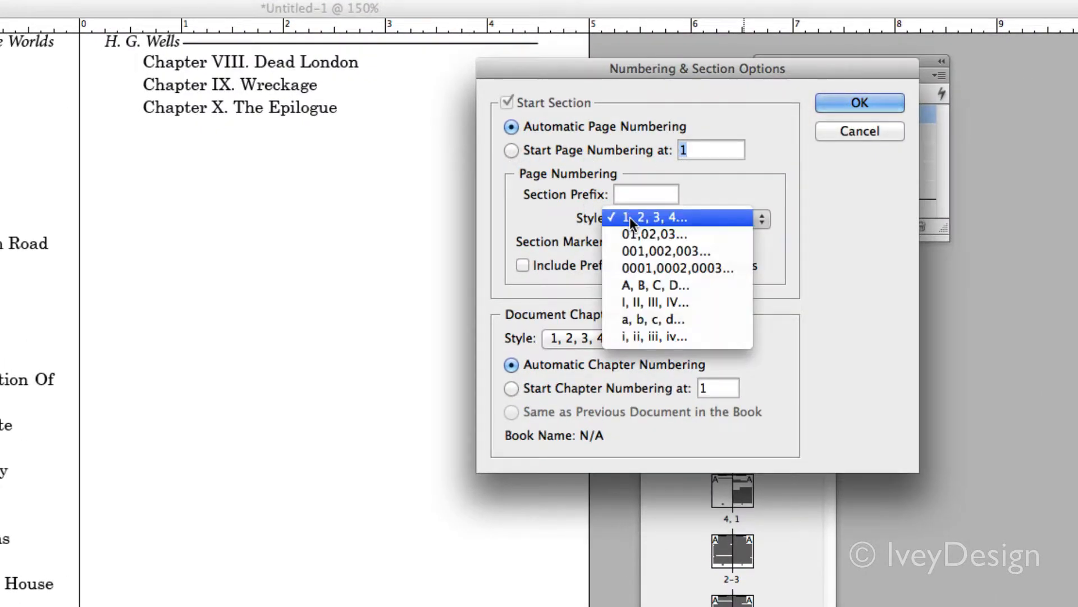
{"action": "left_click", "coordinate": [639, 337]}
{"action": "left_click", "coordinate": [858, 103]}
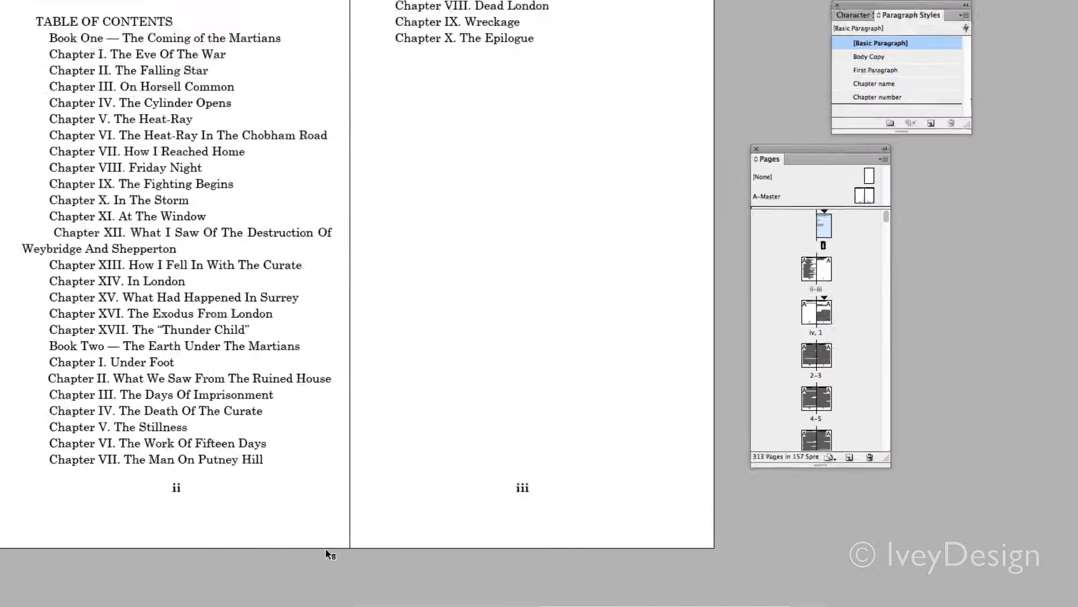
{"action": "scroll", "coordinate": [375, 459], "scroll_direction": "down", "scroll_amount": 5}
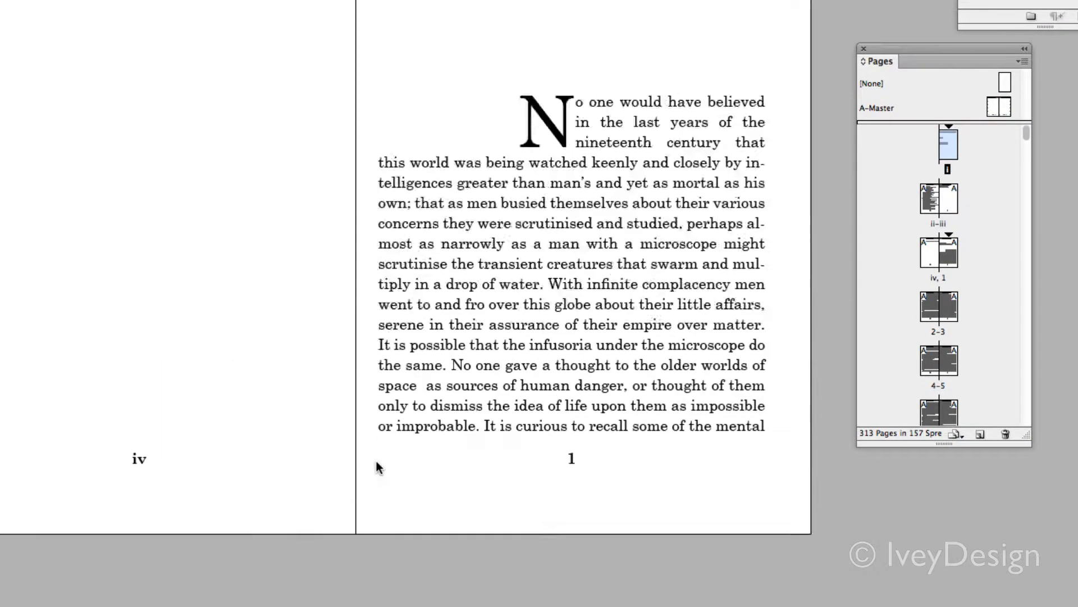
{"action": "scroll", "coordinate": [376, 460], "scroll_direction": "up", "scroll_amount": 1}
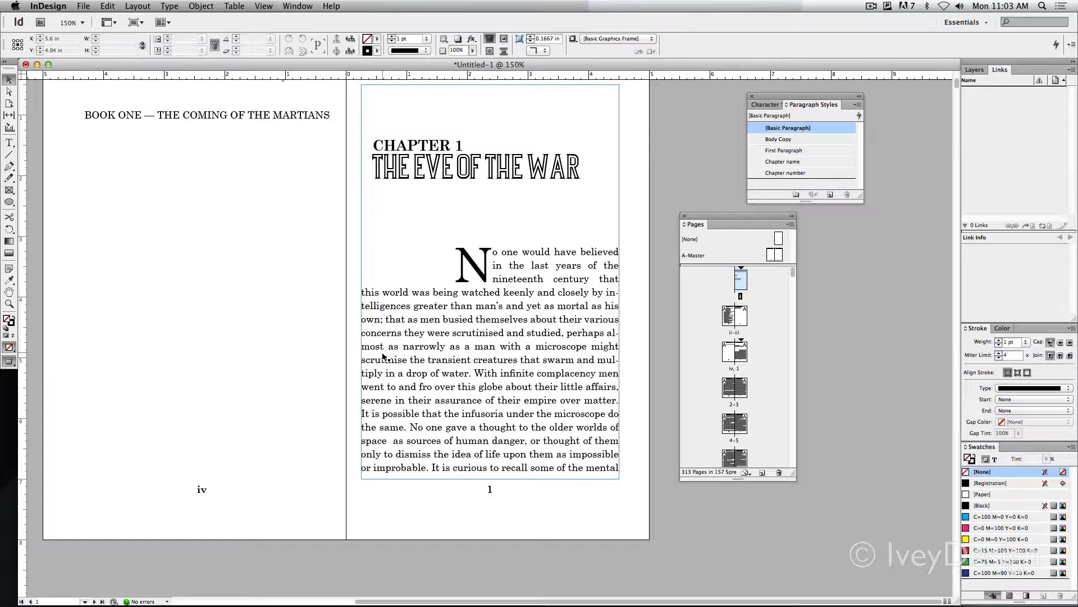
{"action": "left_click", "coordinate": [340, 514]}
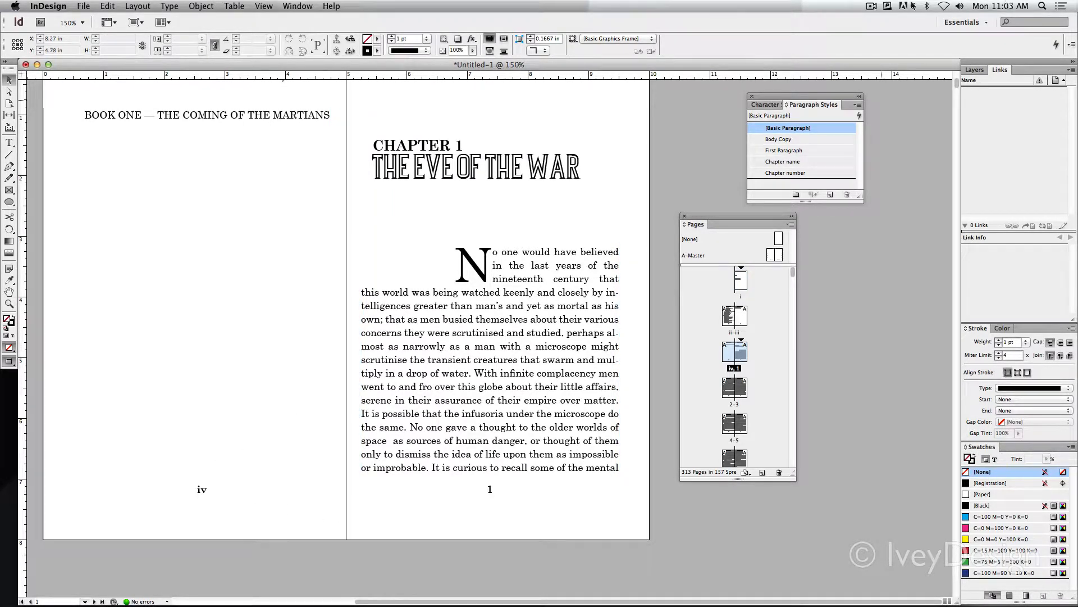
{"action": "left_click", "coordinate": [871, 6]}
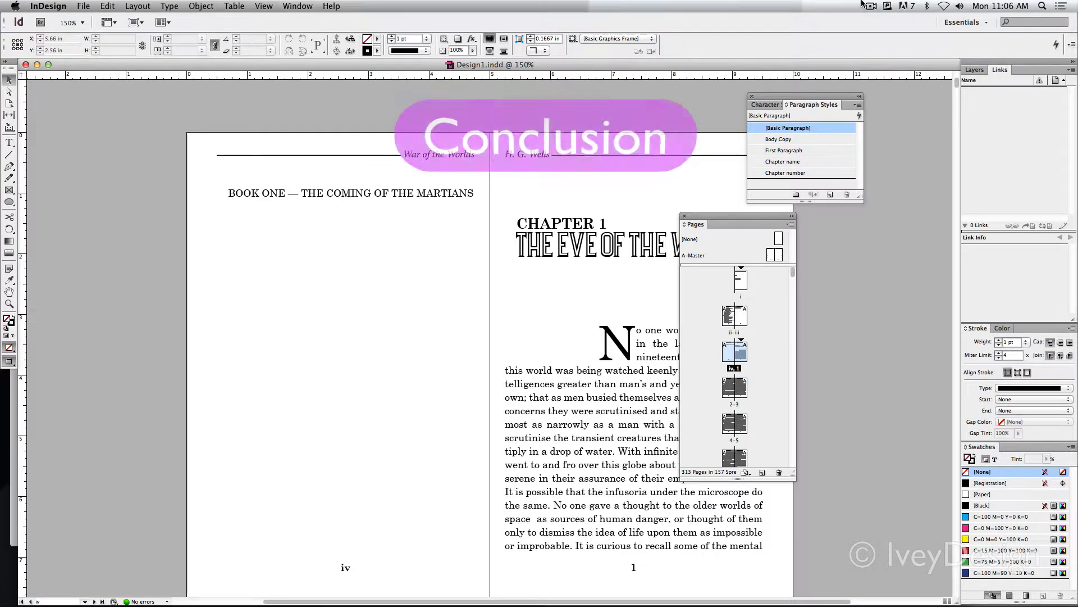
{"action": "scroll", "coordinate": [709, 141], "scroll_direction": "right", "scroll_amount": 5}
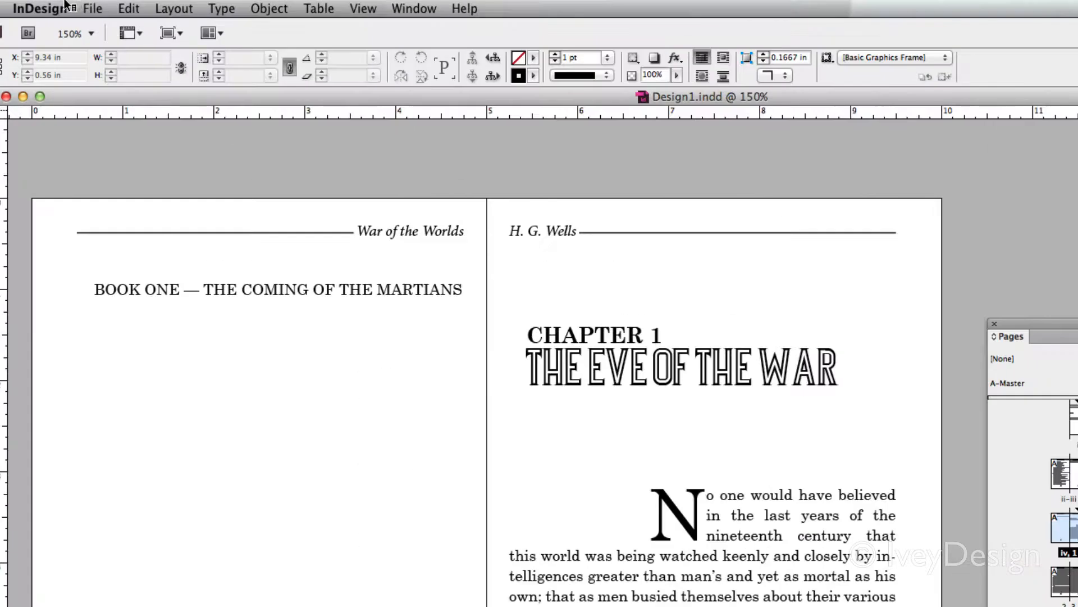
{"action": "left_click", "coordinate": [83, 6]}
{"action": "left_click", "coordinate": [139, 171]}
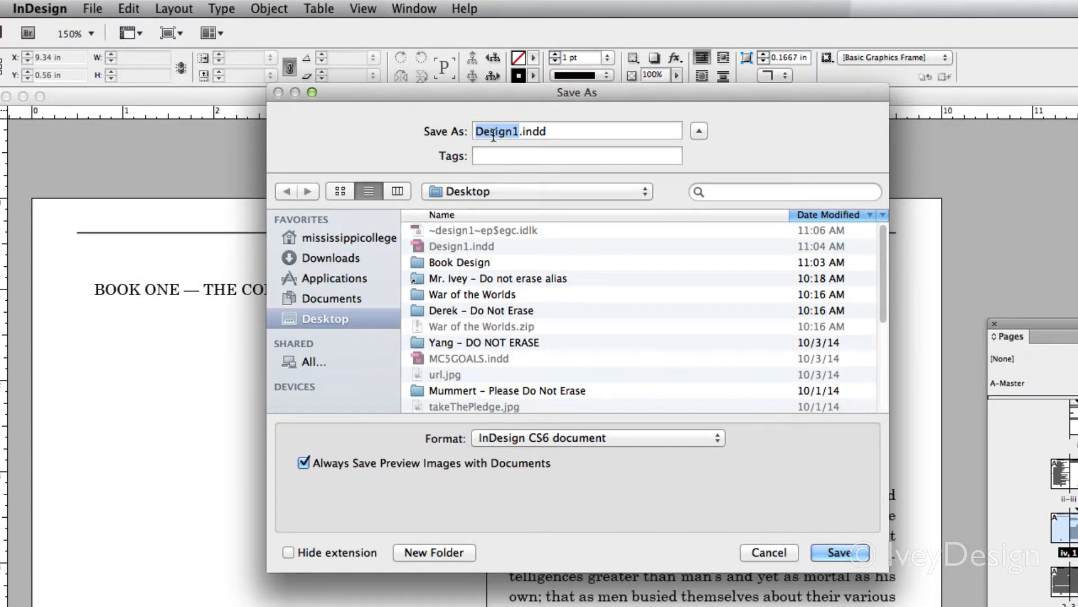
{"action": "left_click", "coordinate": [768, 552]}
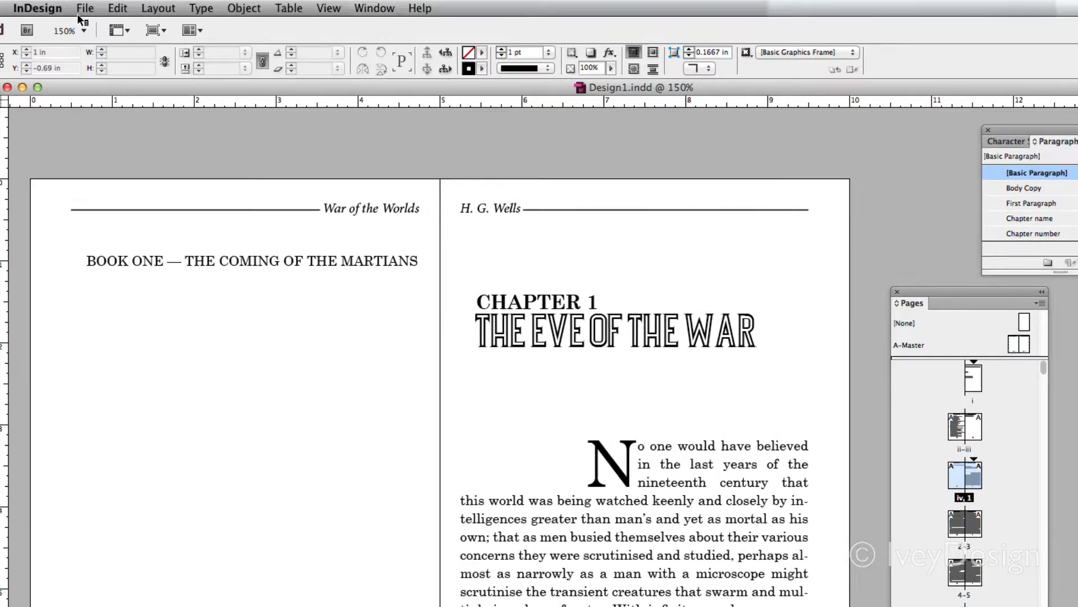
Save the document under the new name Design2.indd on the Desktop in InDesign CS6 format
{"action": "left_click", "coordinate": [83, 6]}
{"action": "left_click", "coordinate": [137, 155]}
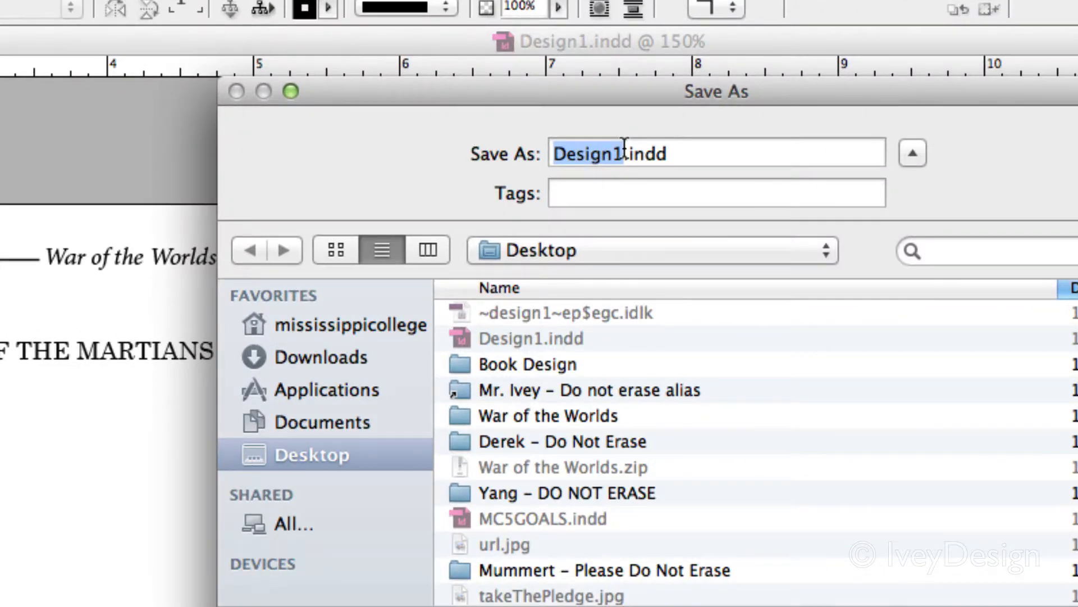
{"action": "left_click", "coordinate": [624, 147]}
{"action": "key", "text": "BackSpace"}
{"action": "type", "text": "2"}
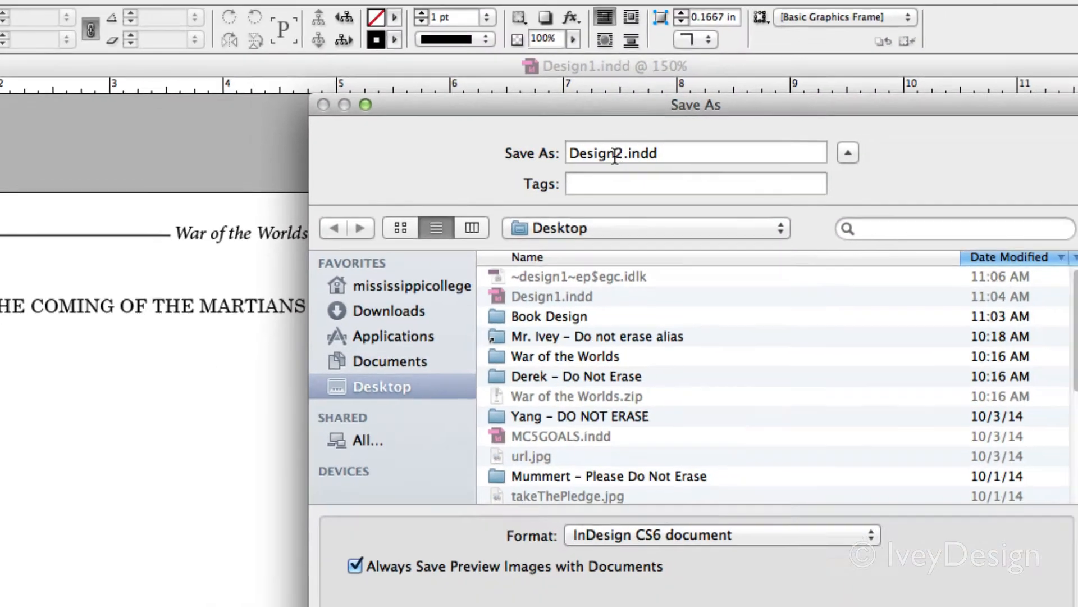
{"action": "key", "text": "Return"}
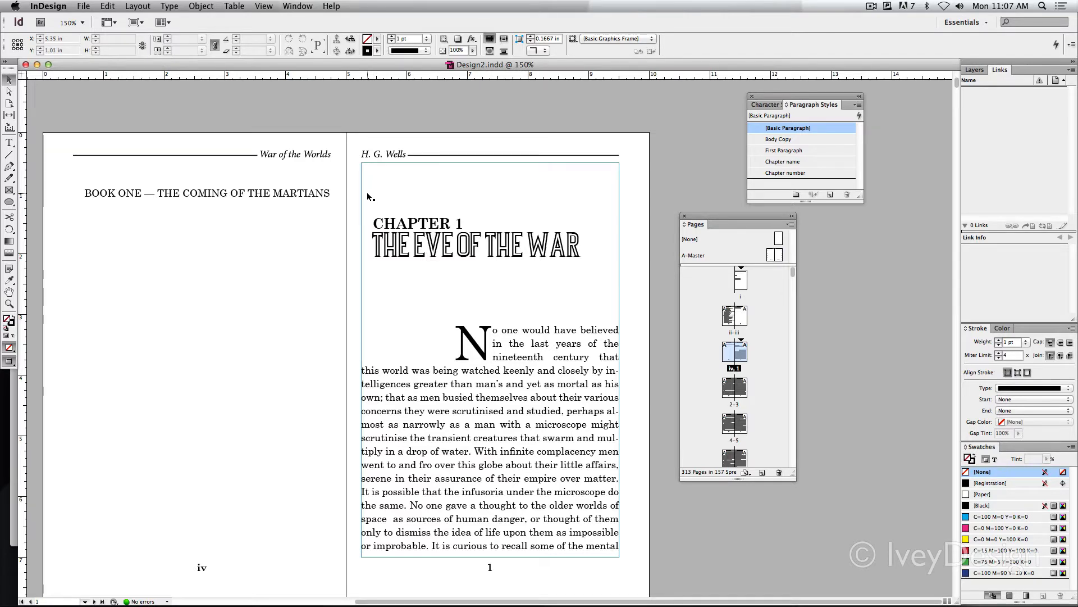
{"action": "left_click", "coordinate": [370, 125]}
{"action": "scroll", "coordinate": [338, 184], "scroll_direction": "down", "scroll_amount": 15}
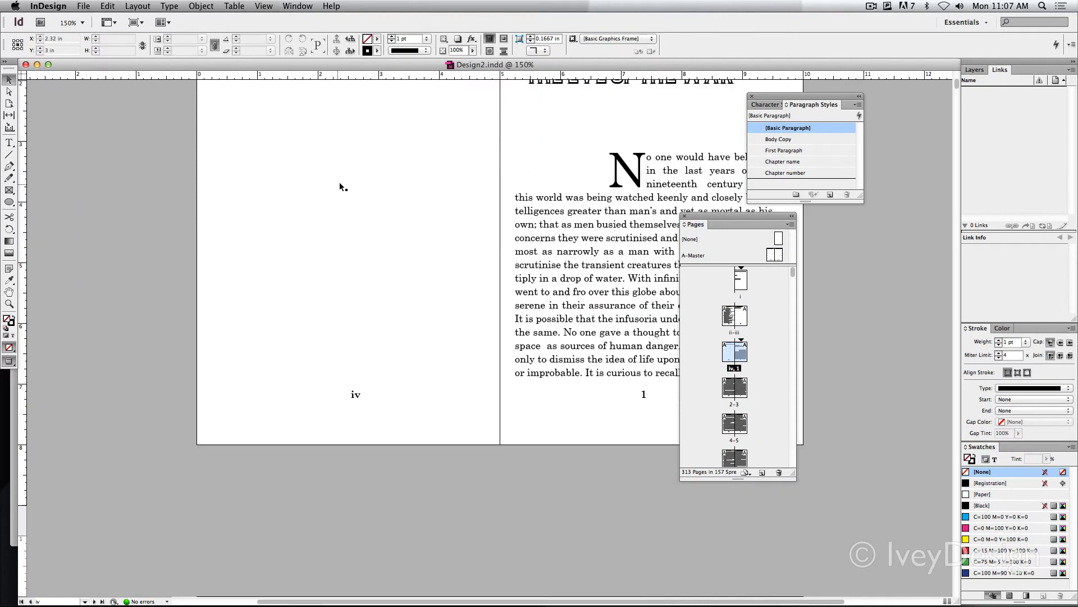
{"action": "scroll", "coordinate": [341, 178], "scroll_direction": "down", "scroll_amount": 1}
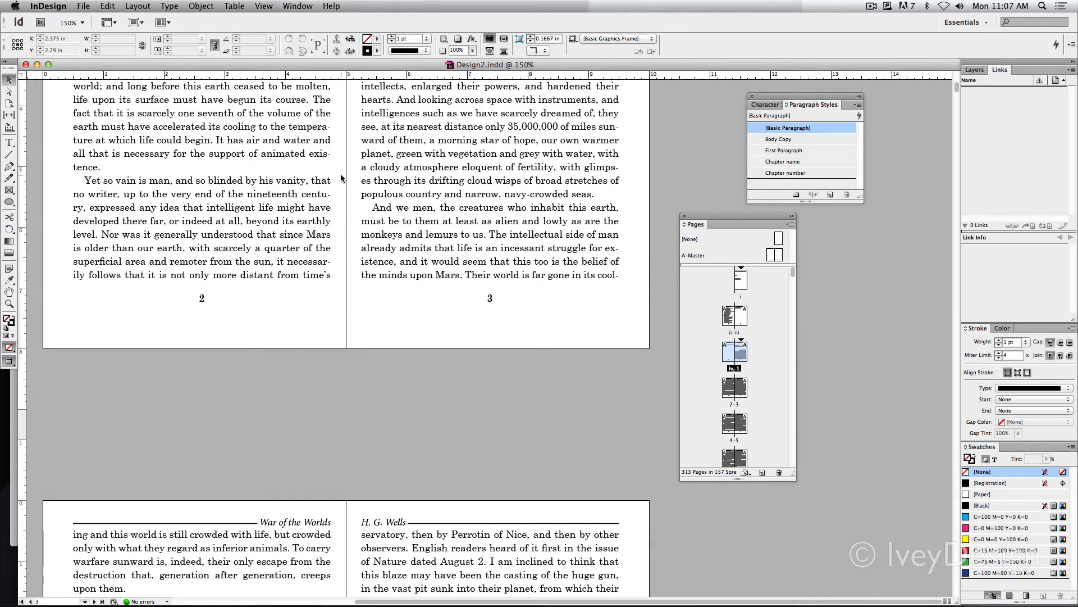
{"action": "scroll", "coordinate": [341, 178], "scroll_direction": "up", "scroll_amount": 5}
{"action": "scroll", "coordinate": [341, 178], "scroll_direction": "left", "scroll_amount": 2}
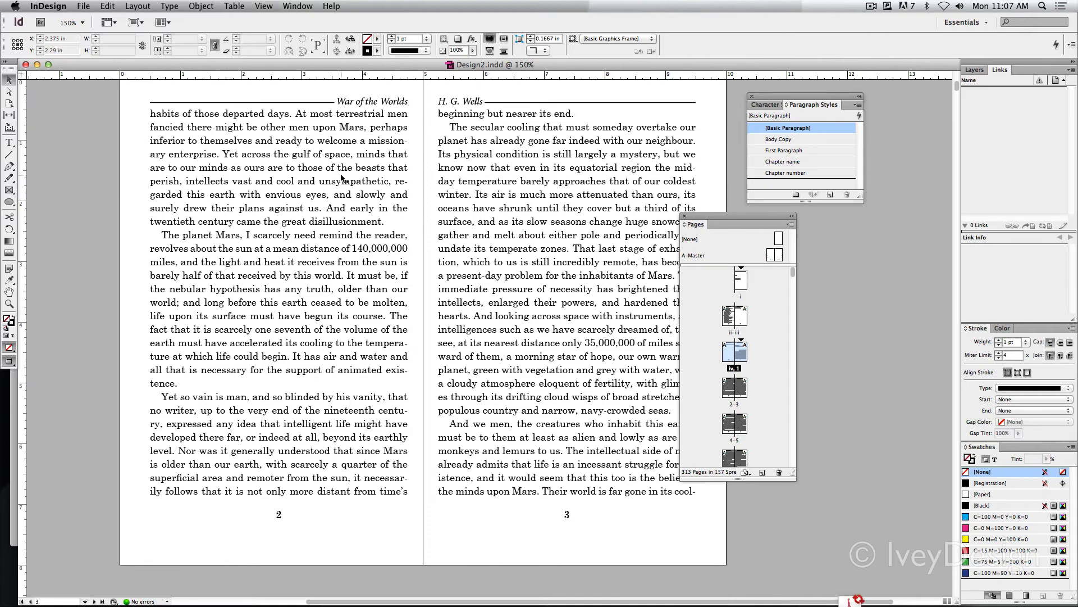